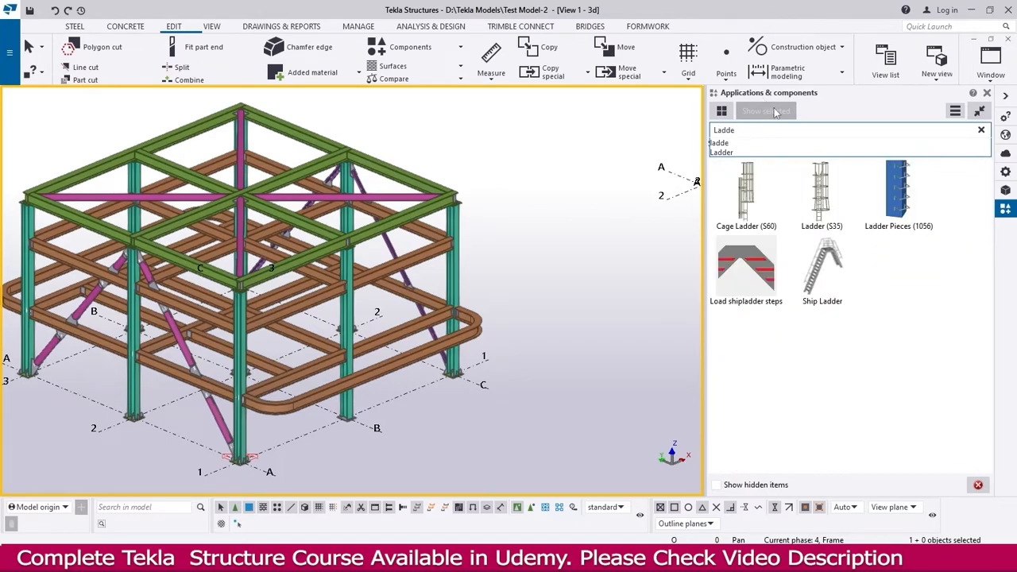
{"action": "left_click", "coordinate": [751, 227]}
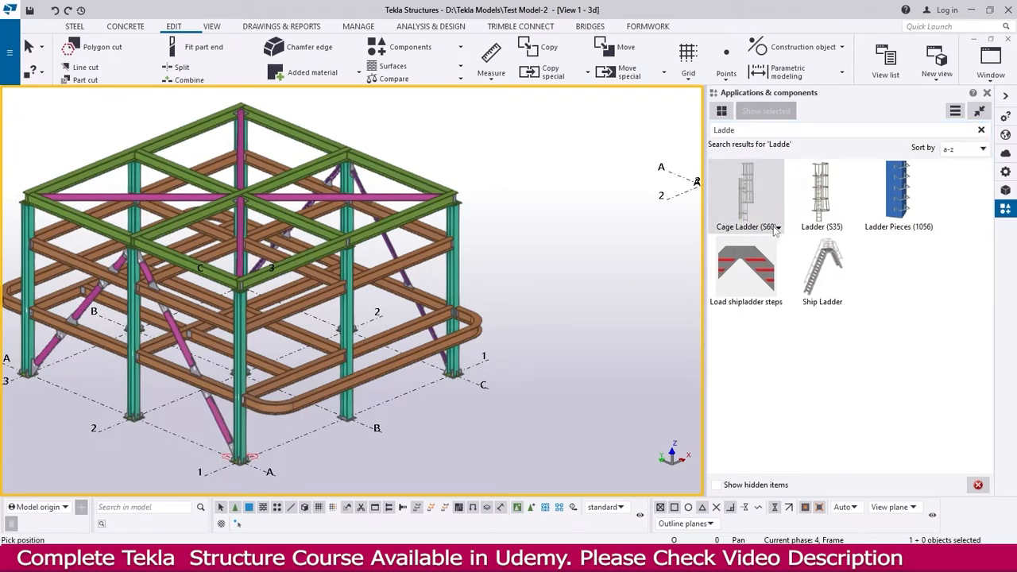
{"action": "left_click", "coordinate": [839, 234]}
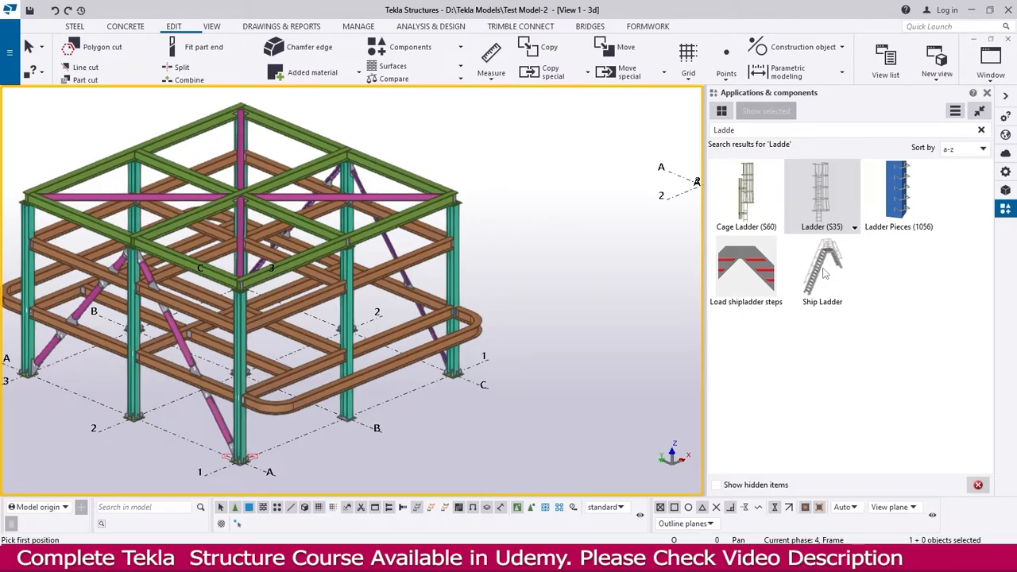
{"action": "left_click", "coordinate": [744, 208]}
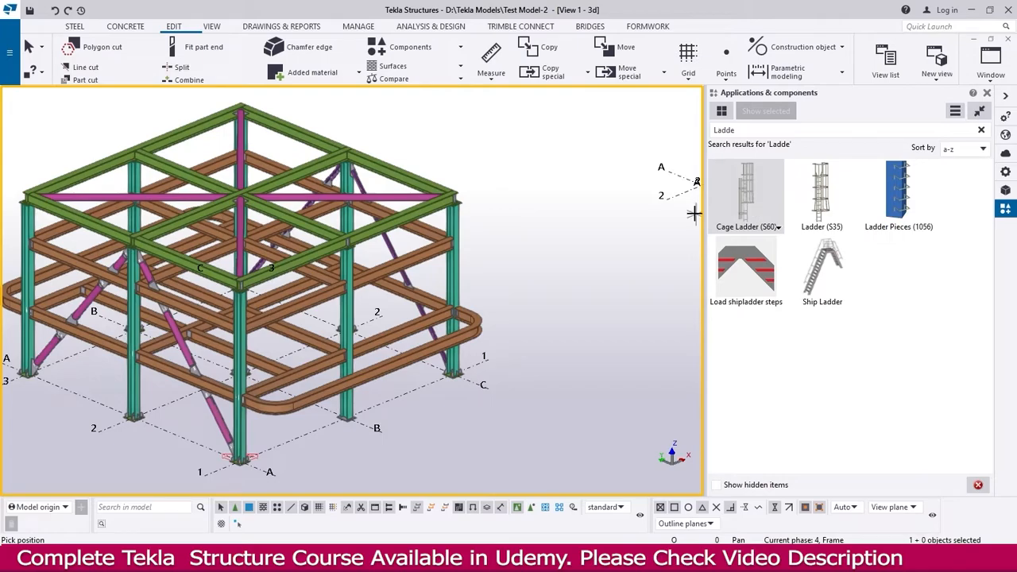
{"action": "scroll", "coordinate": [605, 225], "scroll_direction": "down", "scroll_amount": 3}
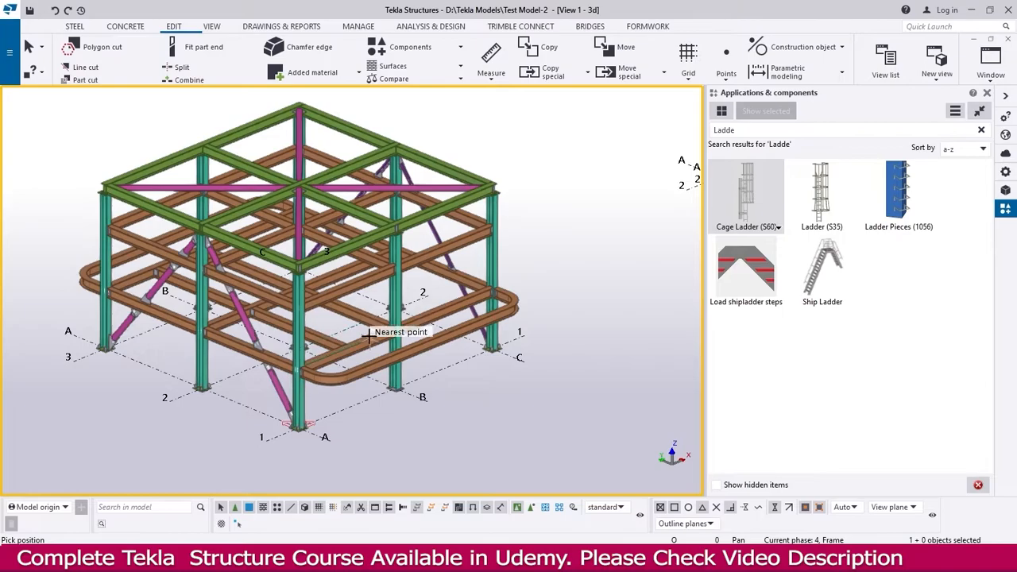
{"action": "middle_click_drag", "start_coordinate": [390, 343], "coordinate": [436, 338]}
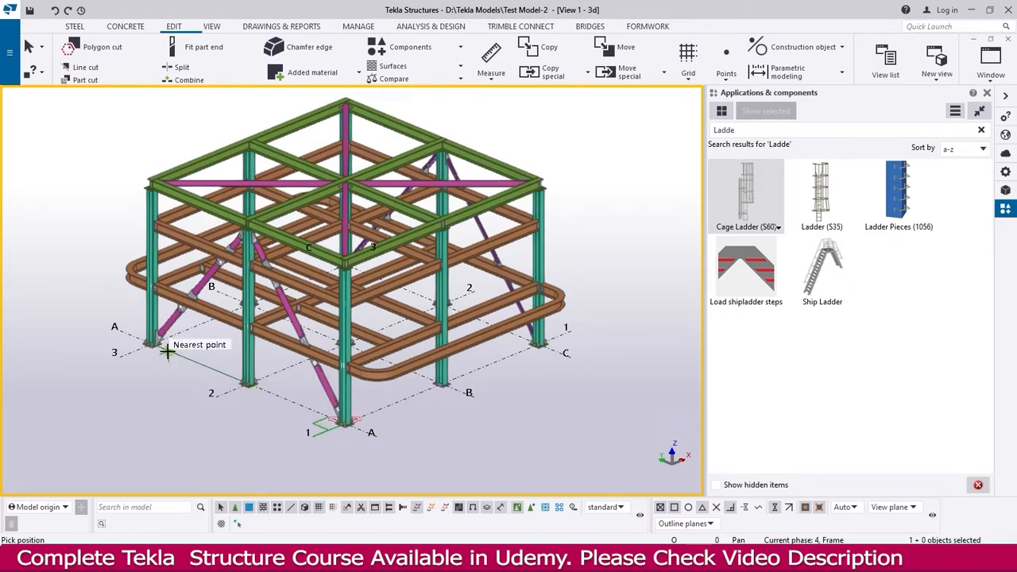
Make the Grid A elevation view visible alongside the 3d view and close the list of views.
{"action": "left_click", "coordinate": [212, 26]}
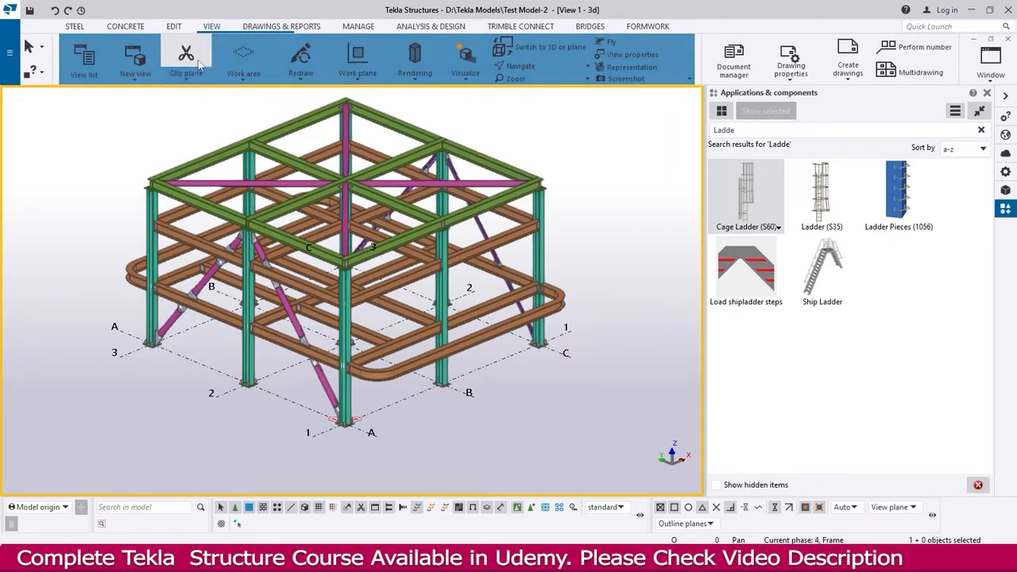
{"action": "left_click", "coordinate": [85, 60]}
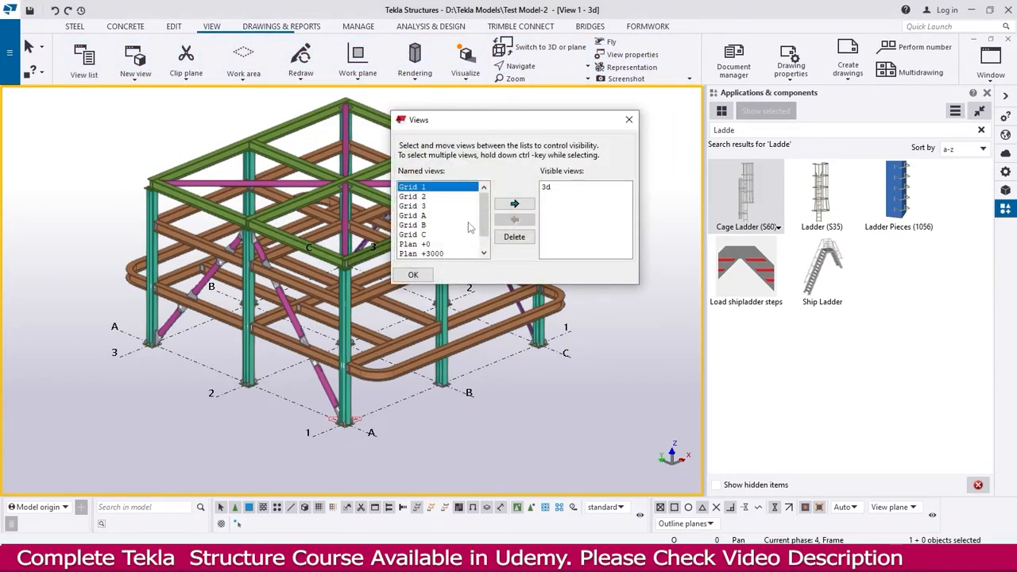
{"action": "double_click", "coordinate": [423, 216]}
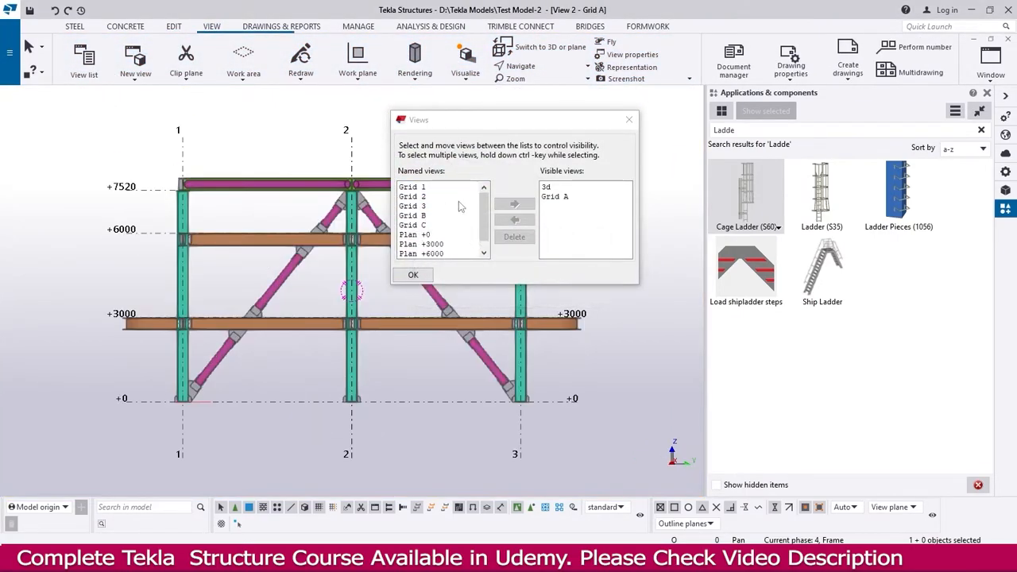
{"action": "left_click", "coordinate": [629, 120]}
{"action": "scroll", "coordinate": [229, 191], "scroll_direction": "up", "scroll_amount": 2}
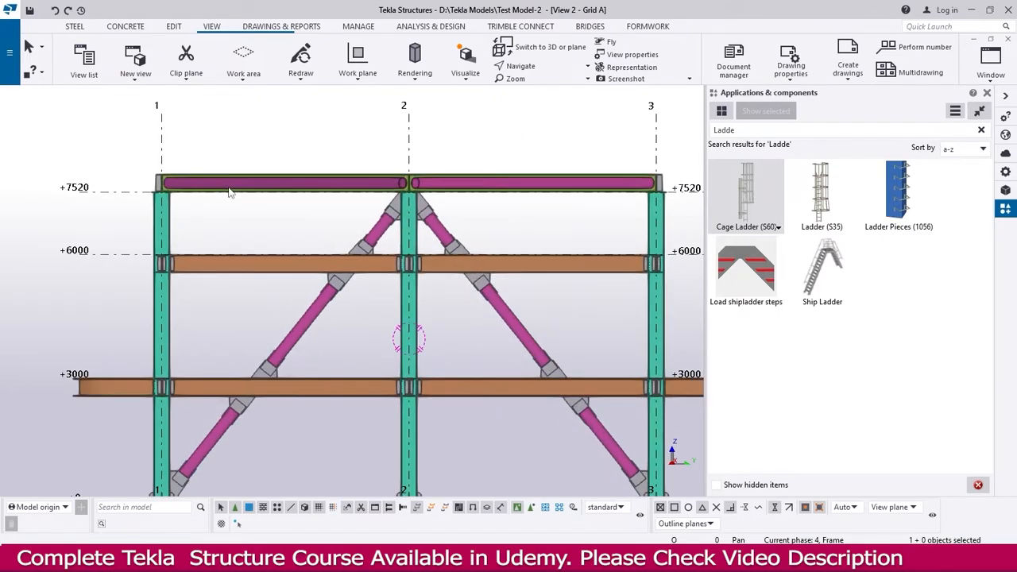
Add one divided line point on the top edge of the roof beam, midway between grids 1 and 2.
{"action": "scroll", "coordinate": [229, 191], "scroll_direction": "down", "scroll_amount": 1}
{"action": "left_click", "coordinate": [175, 26]}
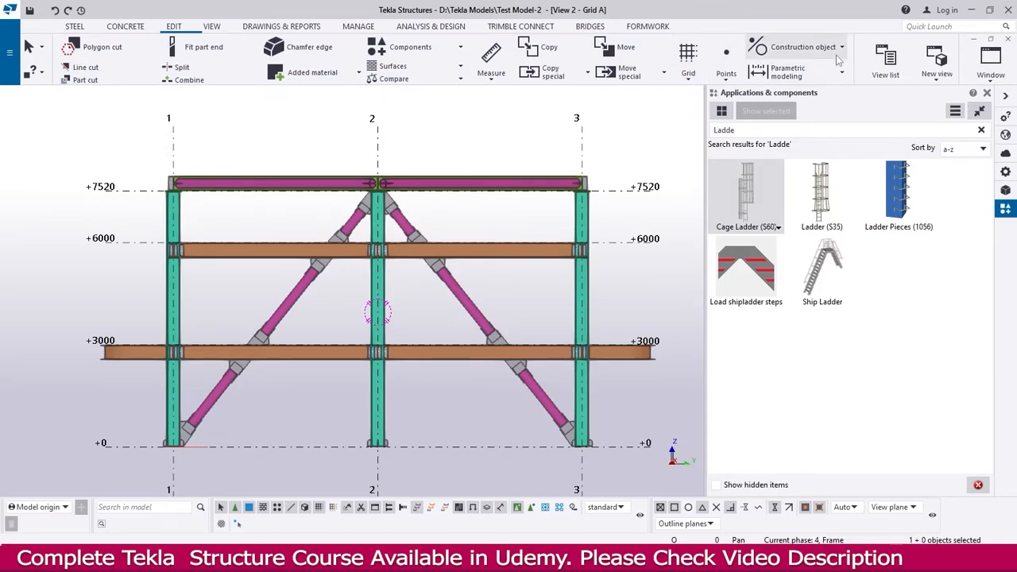
{"action": "left_click", "coordinate": [725, 79]}
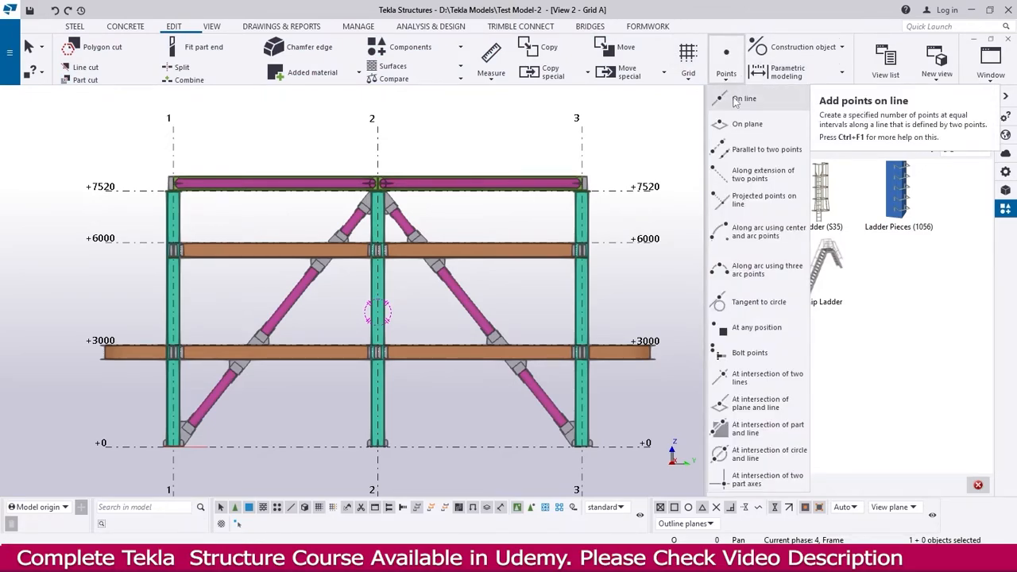
{"action": "left_click", "coordinate": [735, 100]}
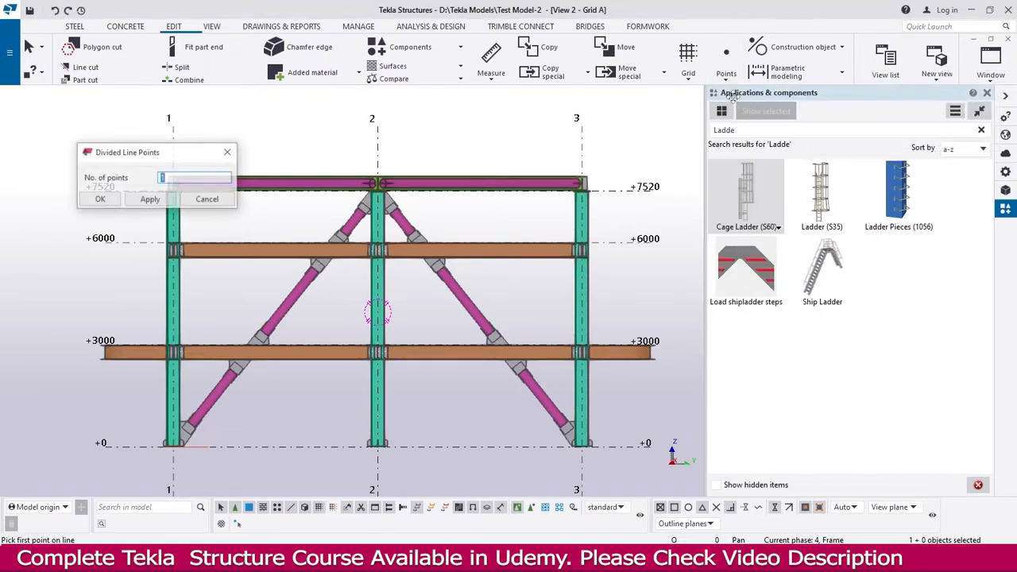
{"action": "left_click_drag", "start_coordinate": [140, 158], "coordinate": [141, 133]}
{"action": "left_click", "coordinate": [173, 154]}
{"action": "left_click", "coordinate": [112, 177]}
{"action": "scroll", "coordinate": [154, 209], "scroll_direction": "up", "scroll_amount": 8}
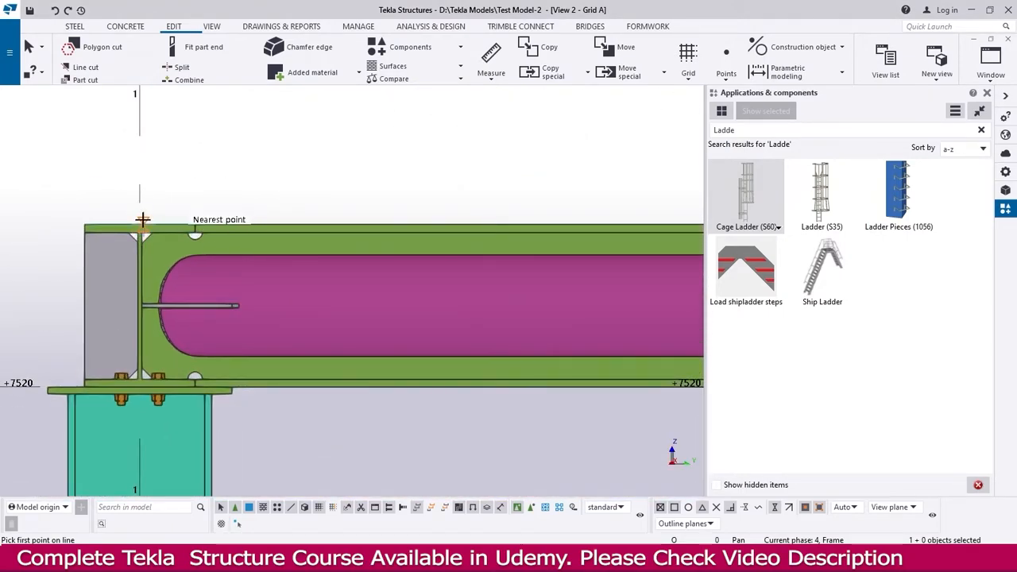
{"action": "scroll", "coordinate": [139, 216], "scroll_direction": "up", "scroll_amount": 3}
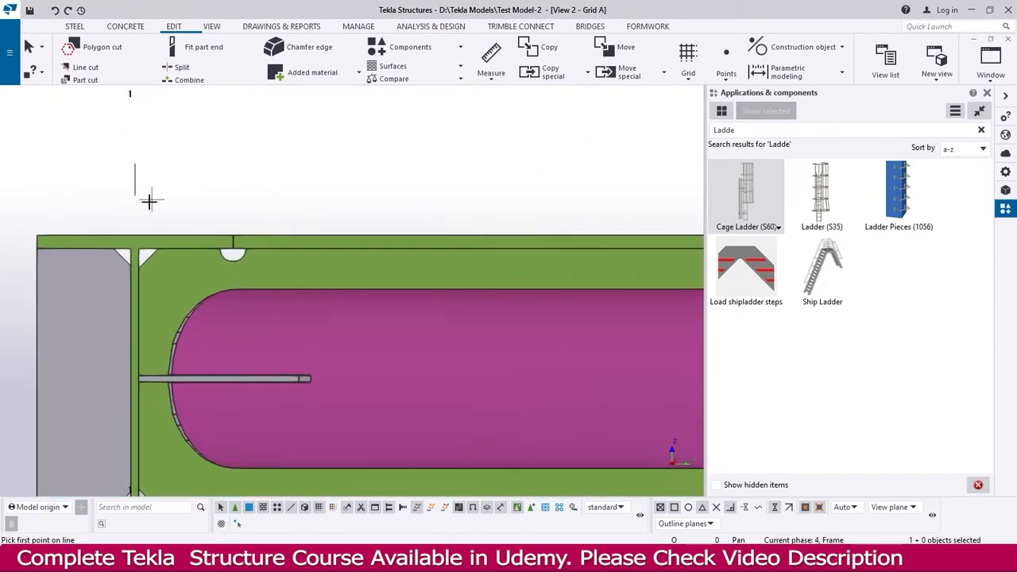
{"action": "left_click", "coordinate": [128, 239]}
{"action": "scroll", "coordinate": [88, 195], "scroll_direction": "down", "scroll_amount": 5}
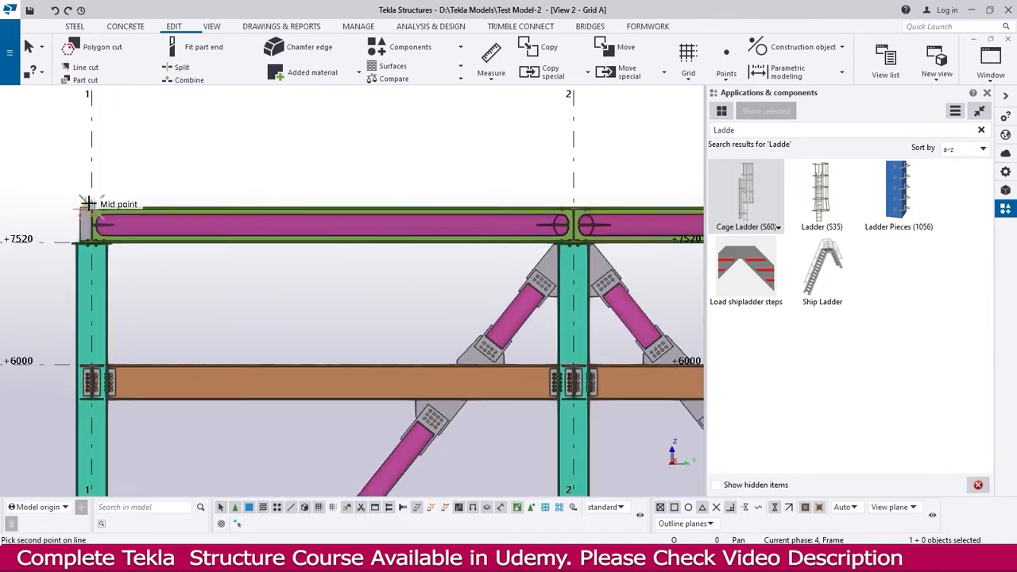
{"action": "scroll", "coordinate": [571, 204], "scroll_direction": "up", "scroll_amount": 6}
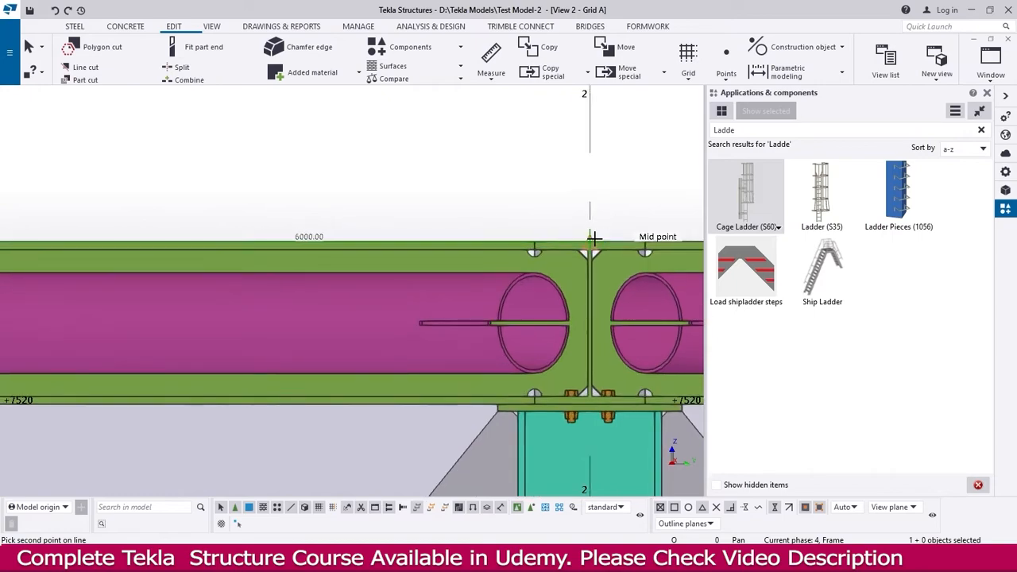
{"action": "left_click", "coordinate": [589, 238]}
{"action": "scroll", "coordinate": [572, 227], "scroll_direction": "down", "scroll_amount": 5}
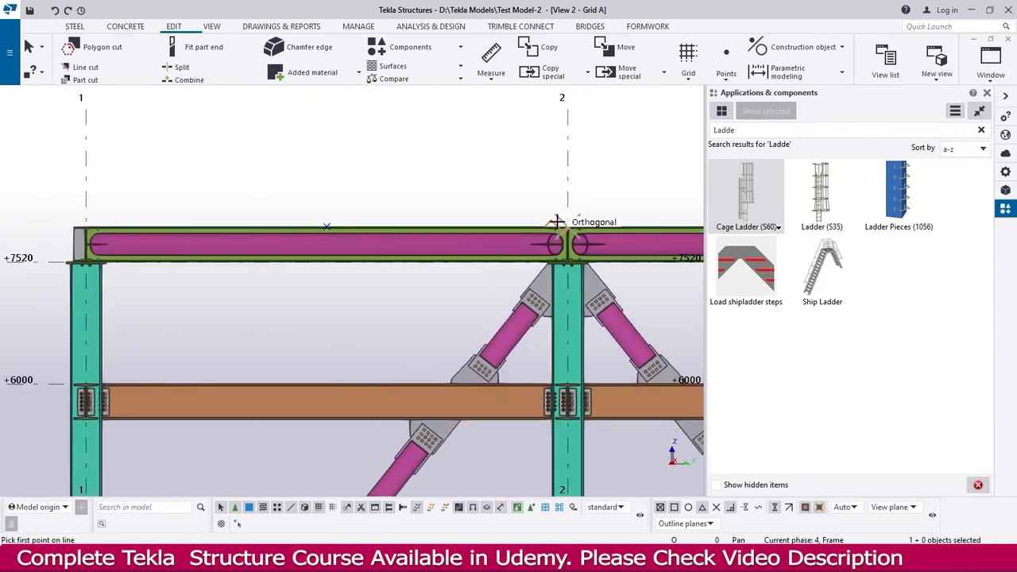
{"action": "right_click", "coordinate": [316, 201]}
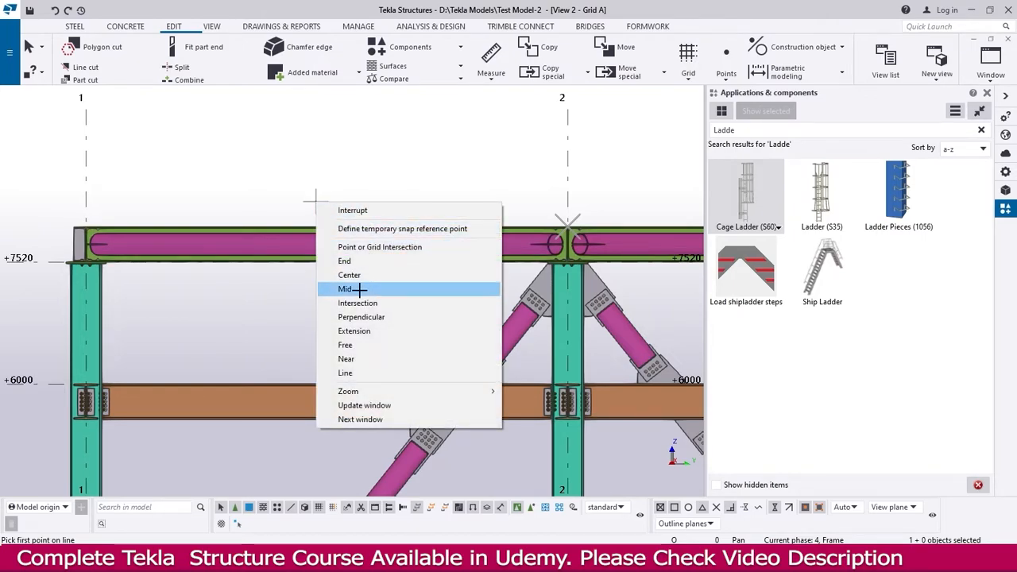
{"action": "left_click", "coordinate": [320, 144]}
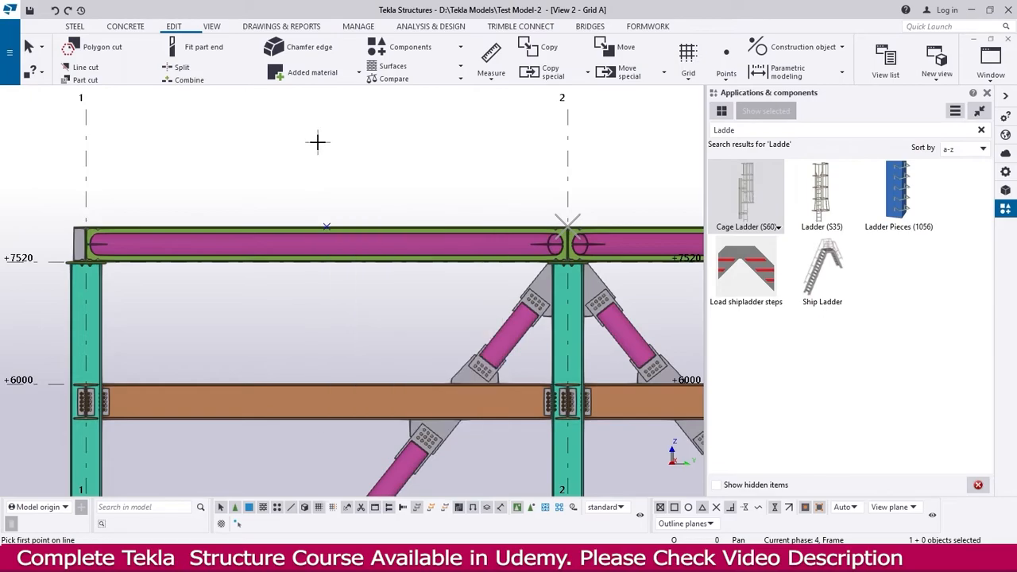
Add a point at the midpoint of the +0 grid line between grids 1 and 2.
{"action": "scroll", "coordinate": [317, 133], "scroll_direction": "down", "scroll_amount": 1}
{"action": "left_click", "coordinate": [726, 72]}
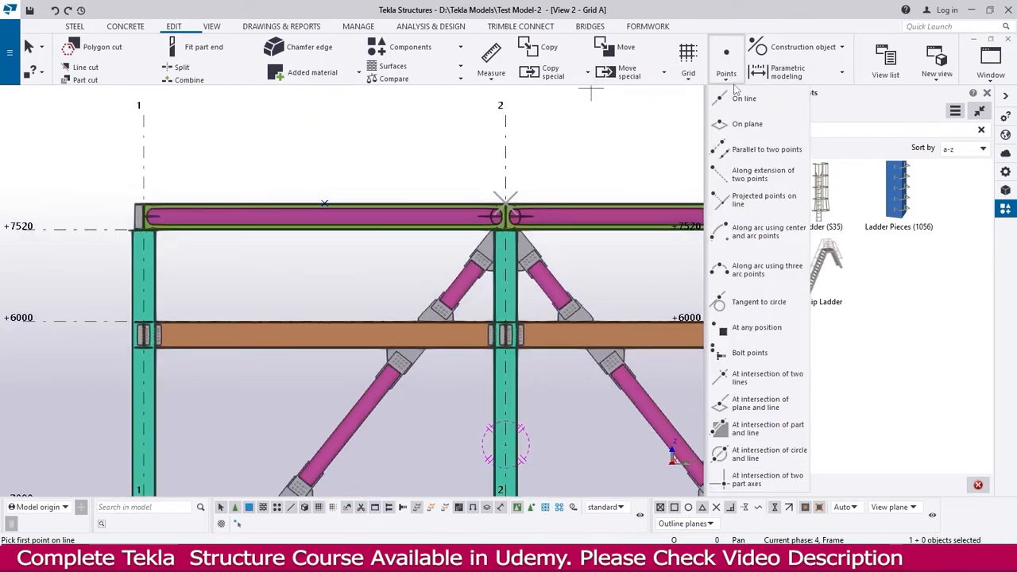
{"action": "left_click", "coordinate": [745, 330]}
{"action": "scroll", "coordinate": [358, 318], "scroll_direction": "down", "scroll_amount": 3}
{"action": "scroll", "coordinate": [350, 373], "scroll_direction": "up", "scroll_amount": 3}
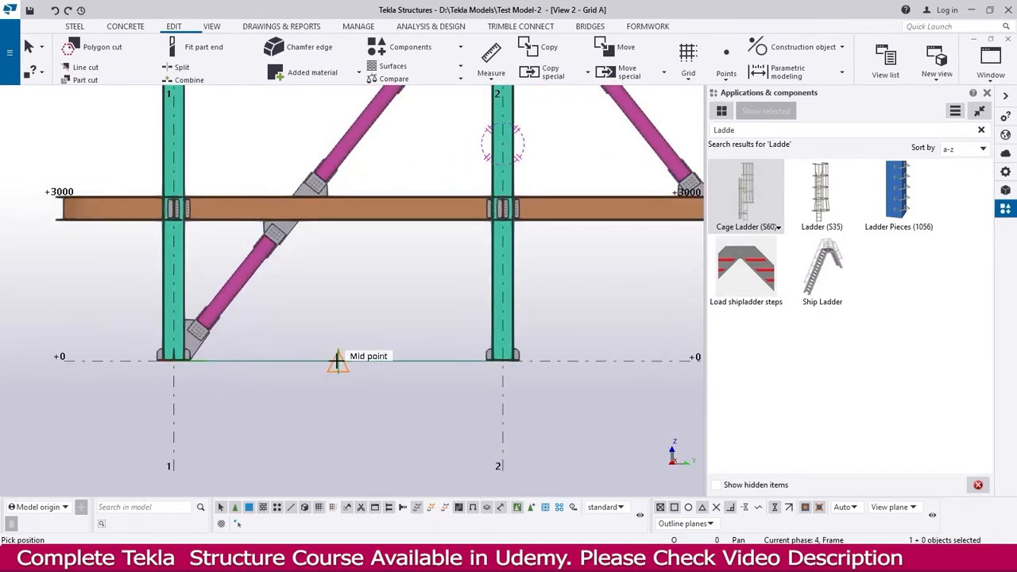
{"action": "left_click", "coordinate": [337, 361]}
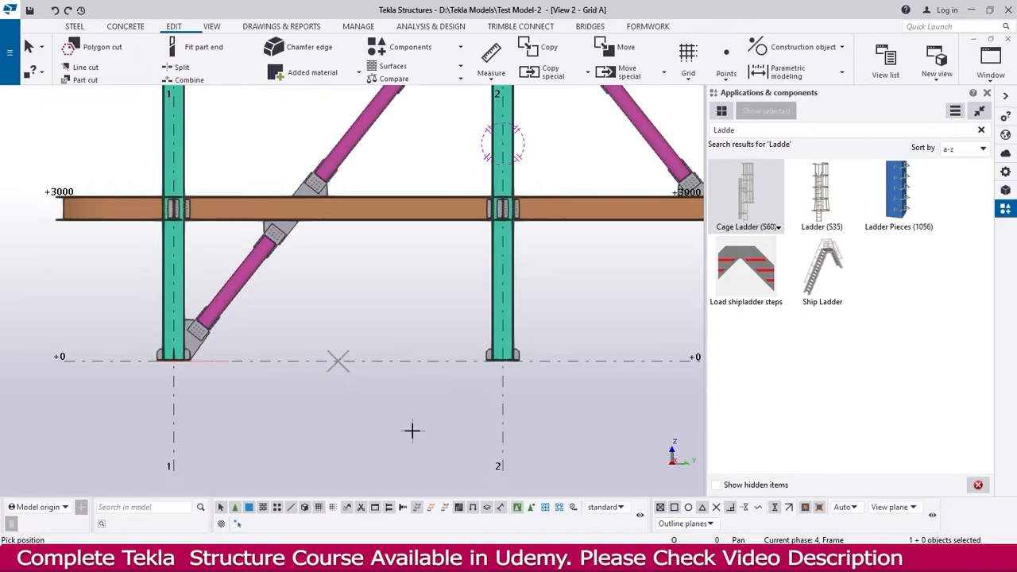
{"action": "scroll", "coordinate": [413, 425], "scroll_direction": "down", "scroll_amount": 3}
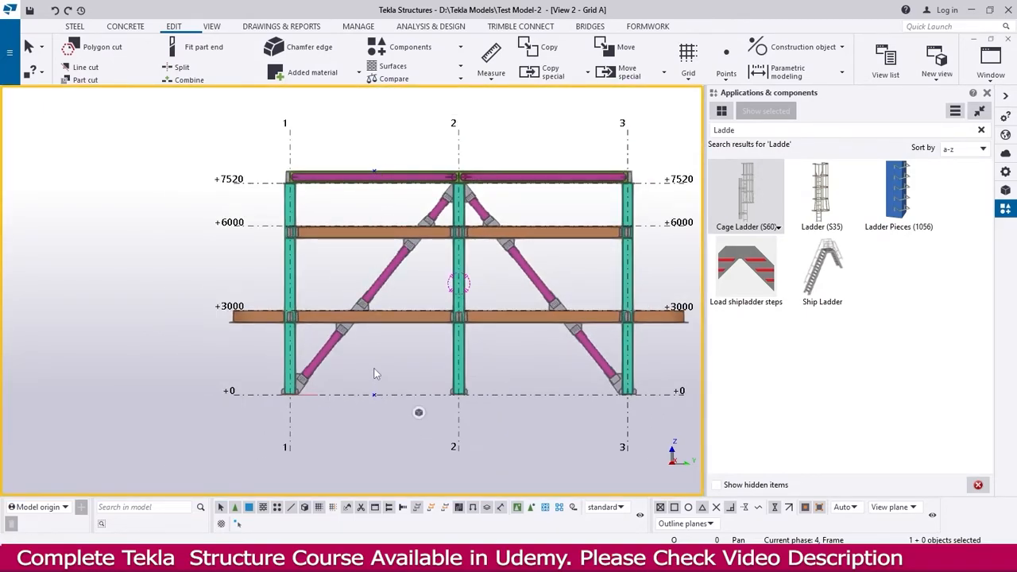
Return to the 3d view and locate the new base and roof beam points between grids 1 and 2.
{"action": "key", "text": "ctrl+Tab"}
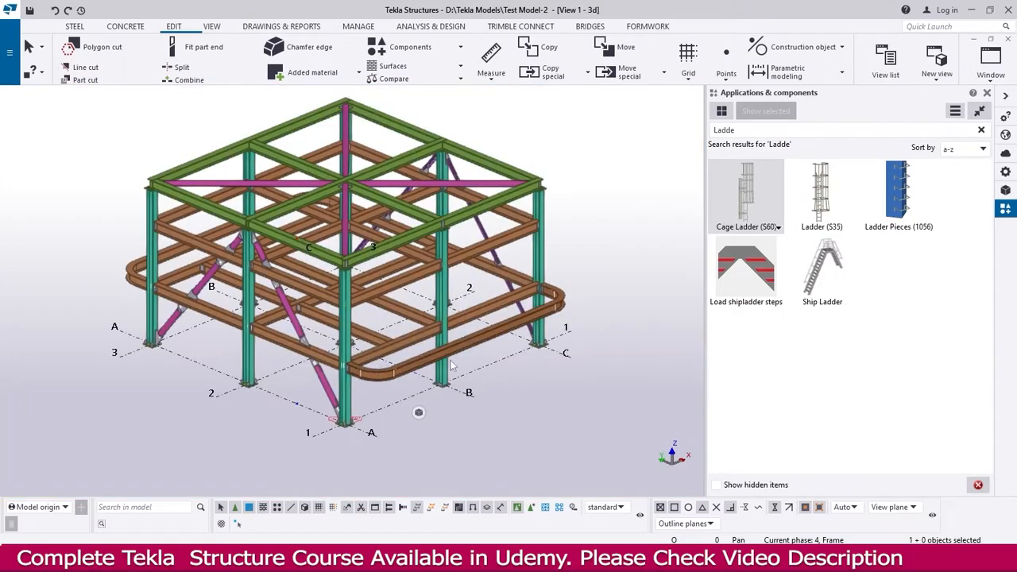
{"action": "scroll", "coordinate": [314, 397], "scroll_direction": "up", "scroll_amount": 4}
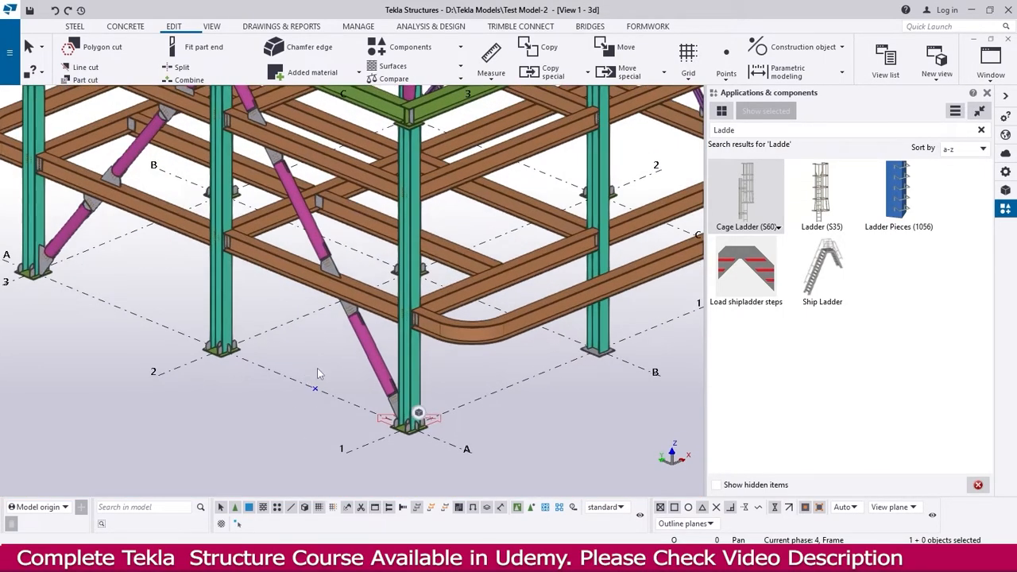
{"action": "middle_click_drag", "start_coordinate": [331, 224], "coordinate": [332, 407]}
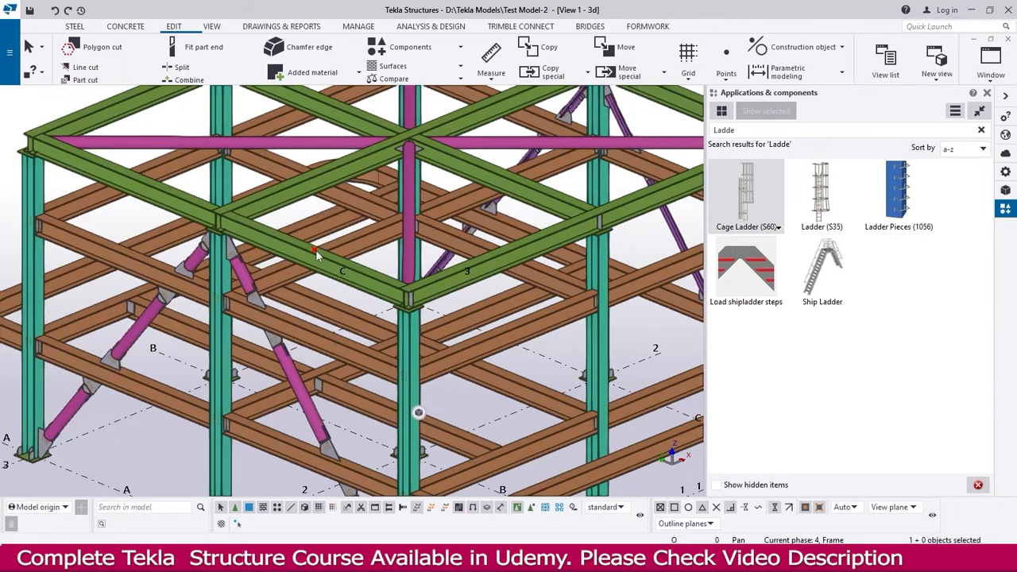
{"action": "middle_click_drag", "start_coordinate": [329, 300], "coordinate": [327, 276]}
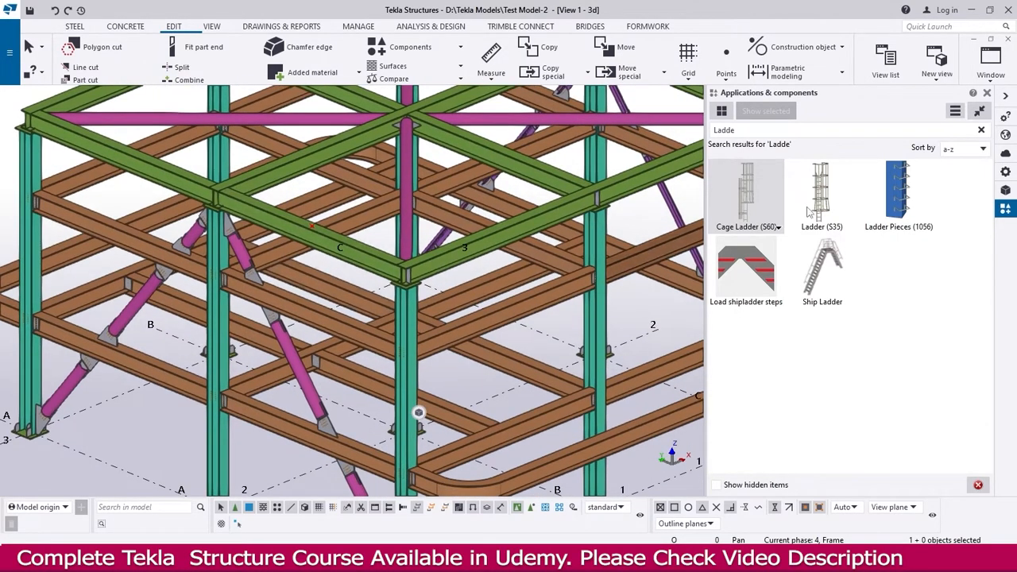
Place a Cage Ladder (S60) with the standard settings, picking the roof beam point first and the +0 point second.
{"action": "double_click", "coordinate": [748, 196]}
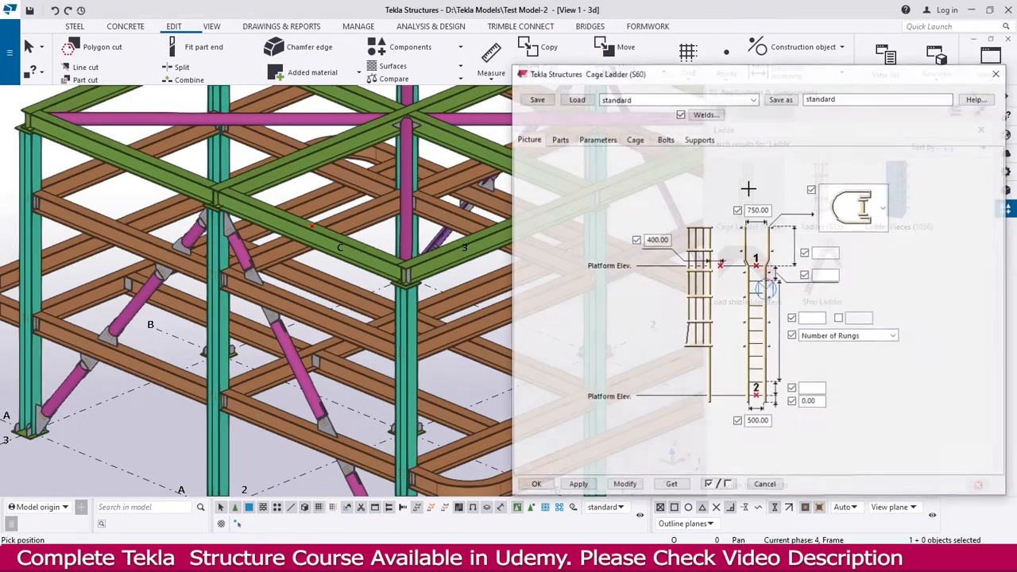
{"action": "left_click", "coordinate": [624, 485]}
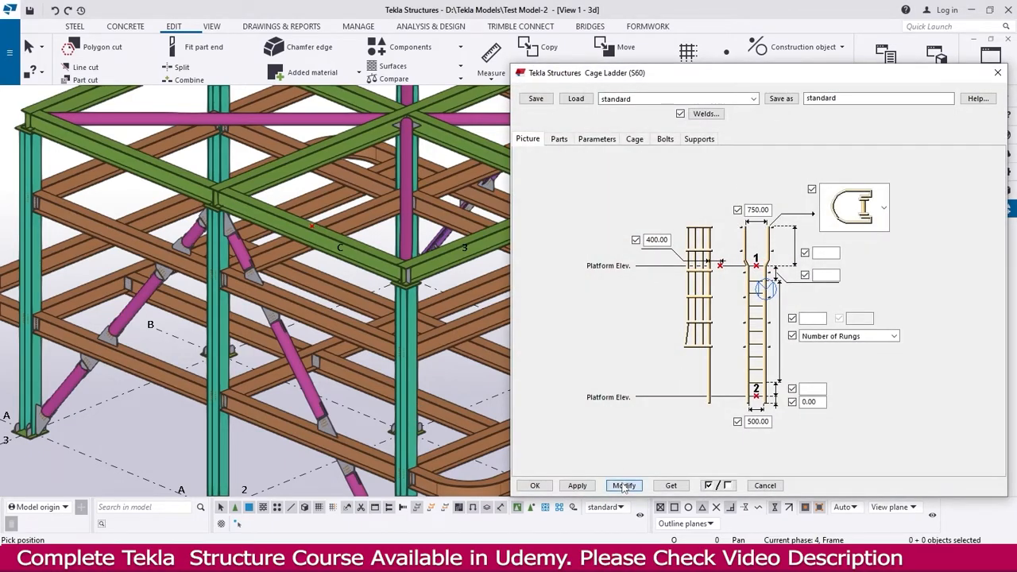
{"action": "left_click", "coordinate": [545, 487]}
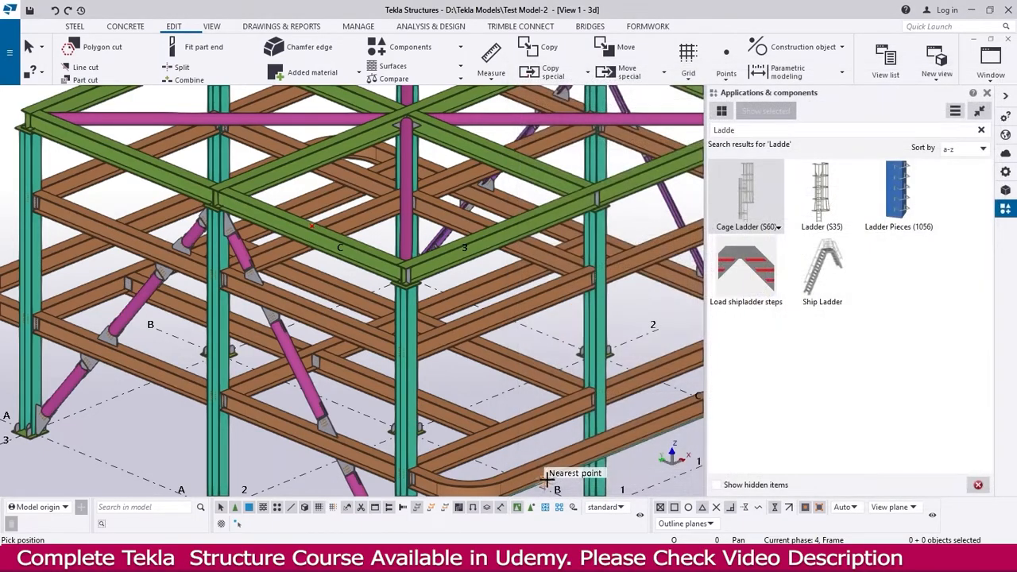
{"action": "scroll", "coordinate": [310, 231], "scroll_direction": "up", "scroll_amount": 5}
{"action": "scroll", "coordinate": [310, 238], "scroll_direction": "up", "scroll_amount": 5}
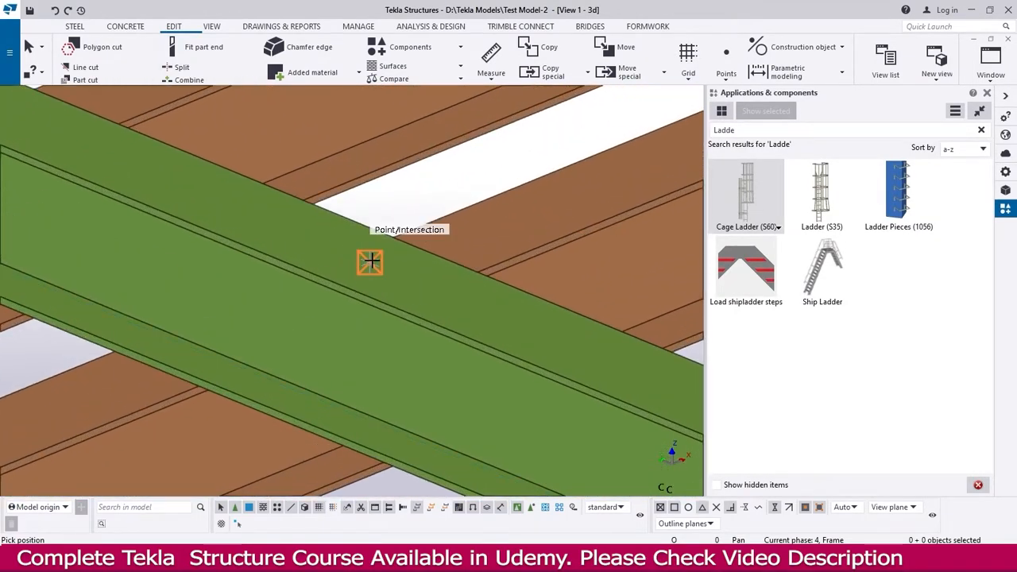
{"action": "scroll", "coordinate": [373, 210], "scroll_direction": "down", "scroll_amount": 6}
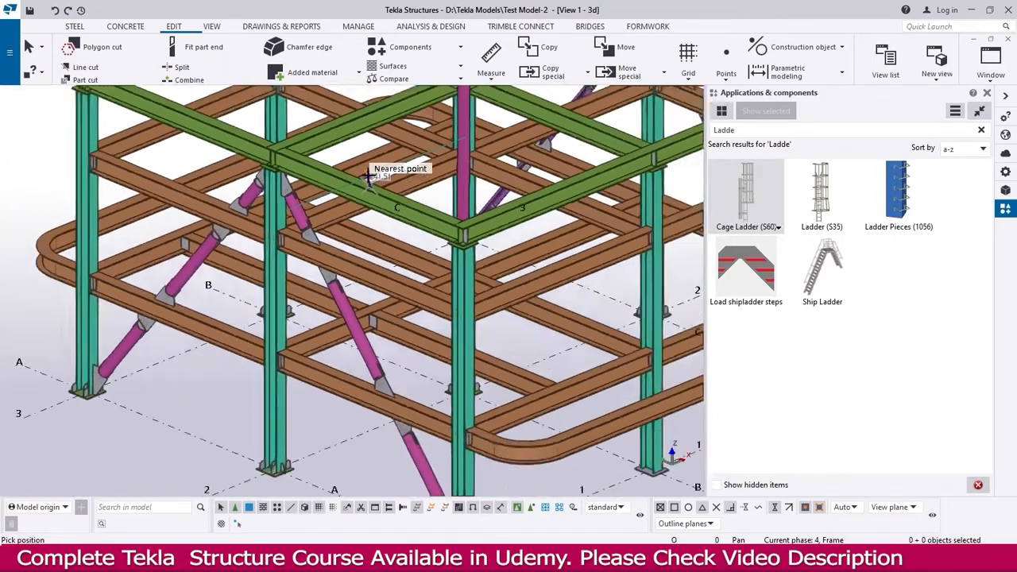
{"action": "left_click", "coordinate": [369, 175]}
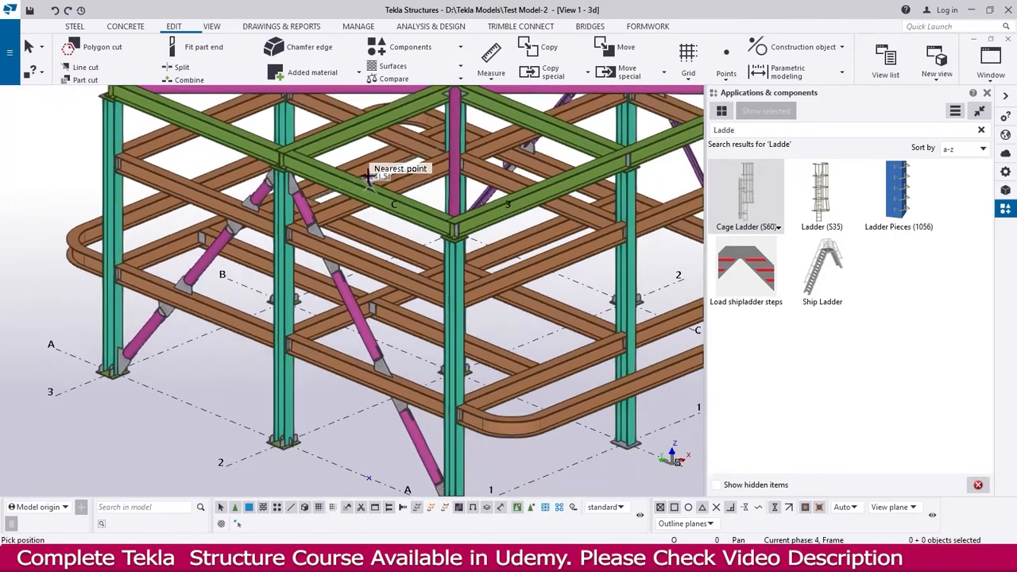
{"action": "scroll", "coordinate": [369, 461], "scroll_direction": "up", "scroll_amount": 2}
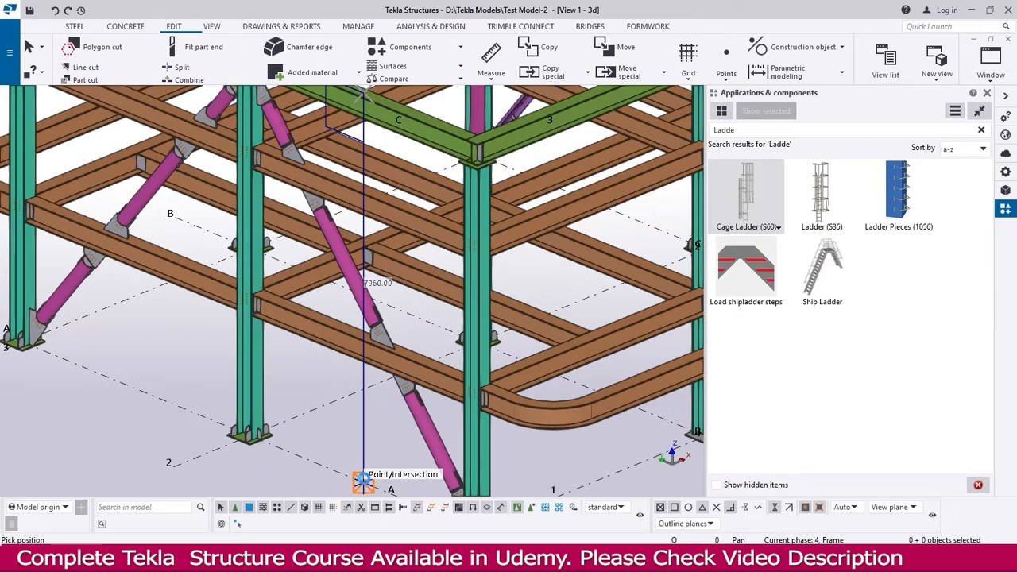
{"action": "left_click", "coordinate": [363, 481]}
{"action": "middle_click_drag", "start_coordinate": [358, 399], "coordinate": [332, 387]}
{"action": "key", "text": "Escape"}
{"action": "middle_click_drag", "start_coordinate": [304, 226], "coordinate": [279, 354]}
{"action": "scroll", "coordinate": [284, 183], "scroll_direction": "up", "scroll_amount": 2}
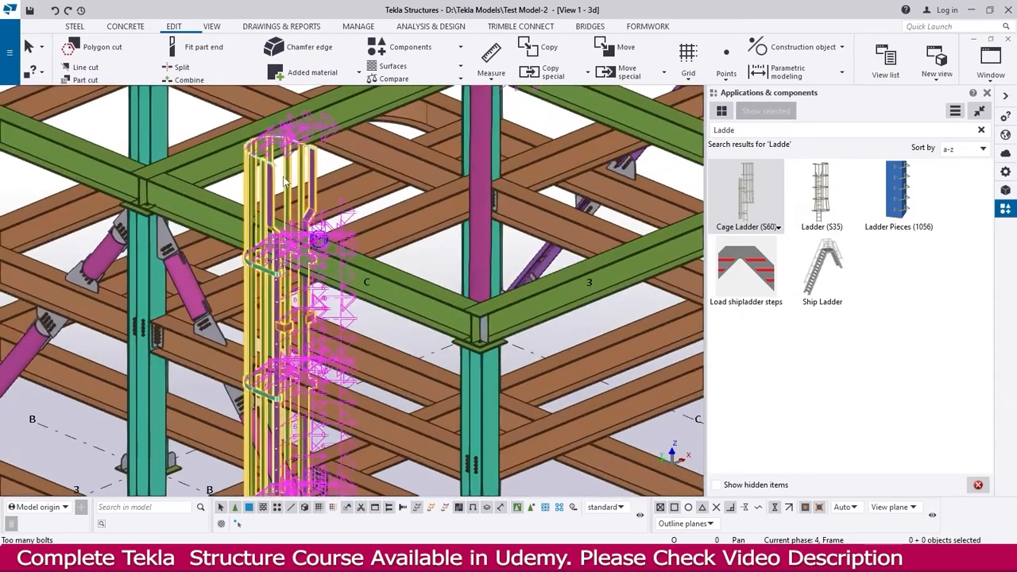
Open the settings of the placed cage ladder and display its list of part profiles.
{"action": "scroll", "coordinate": [283, 182], "scroll_direction": "up", "scroll_amount": 2}
{"action": "scroll", "coordinate": [287, 173], "scroll_direction": "down", "scroll_amount": 5}
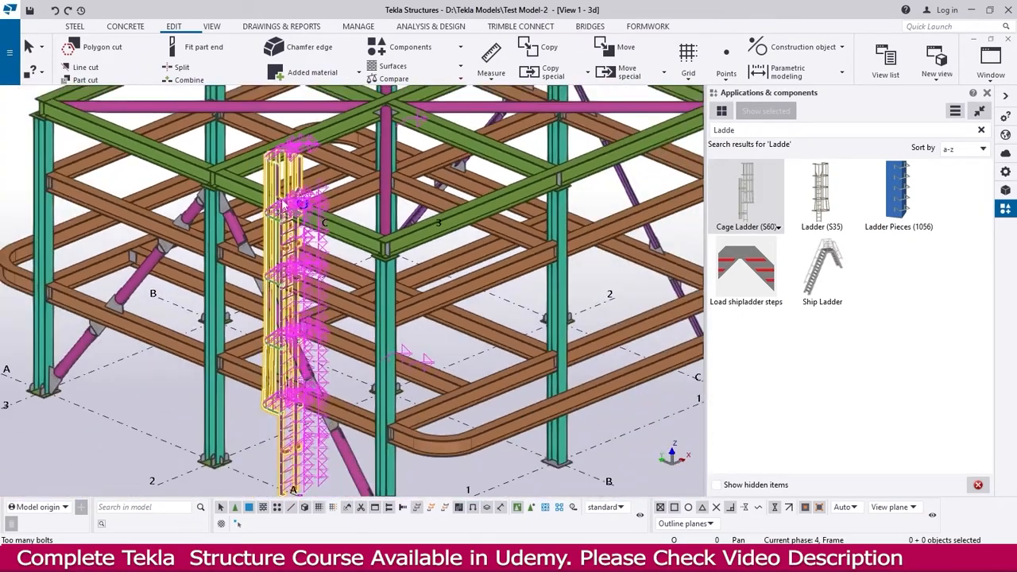
{"action": "double_click", "coordinate": [289, 450]}
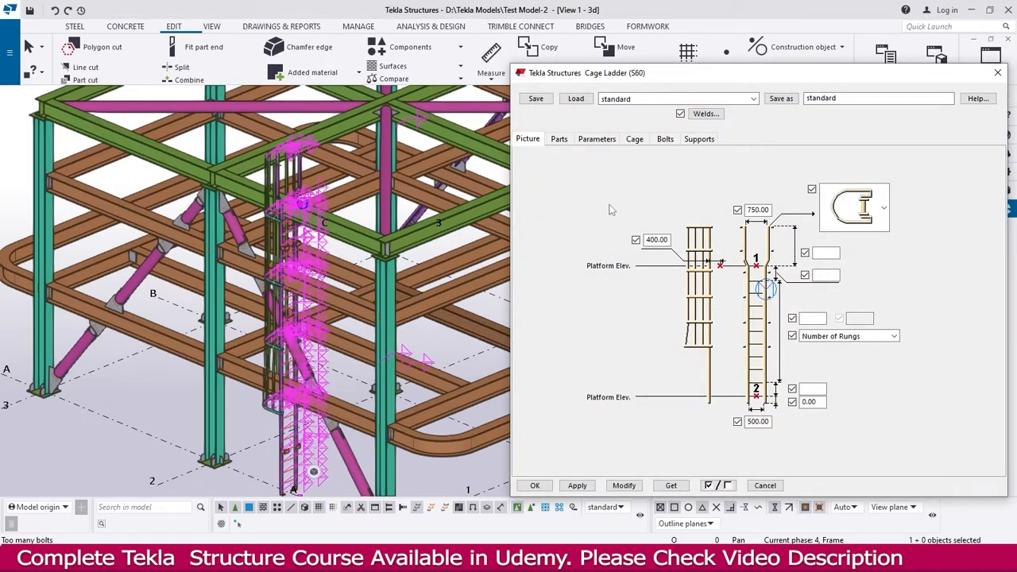
{"action": "left_click_drag", "start_coordinate": [641, 78], "coordinate": [636, 59]}
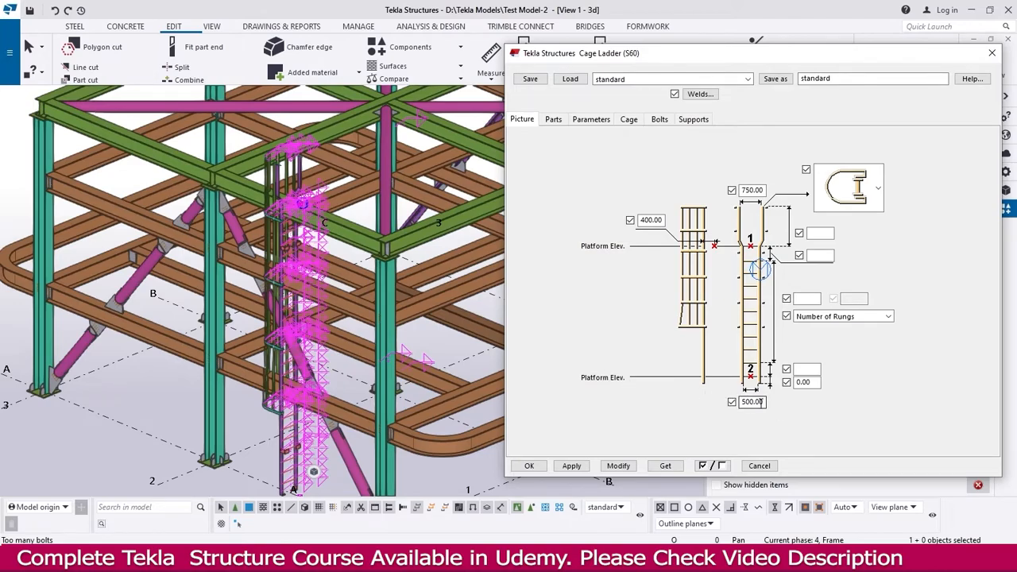
{"action": "scroll", "coordinate": [443, 401], "scroll_direction": "up", "scroll_amount": 2}
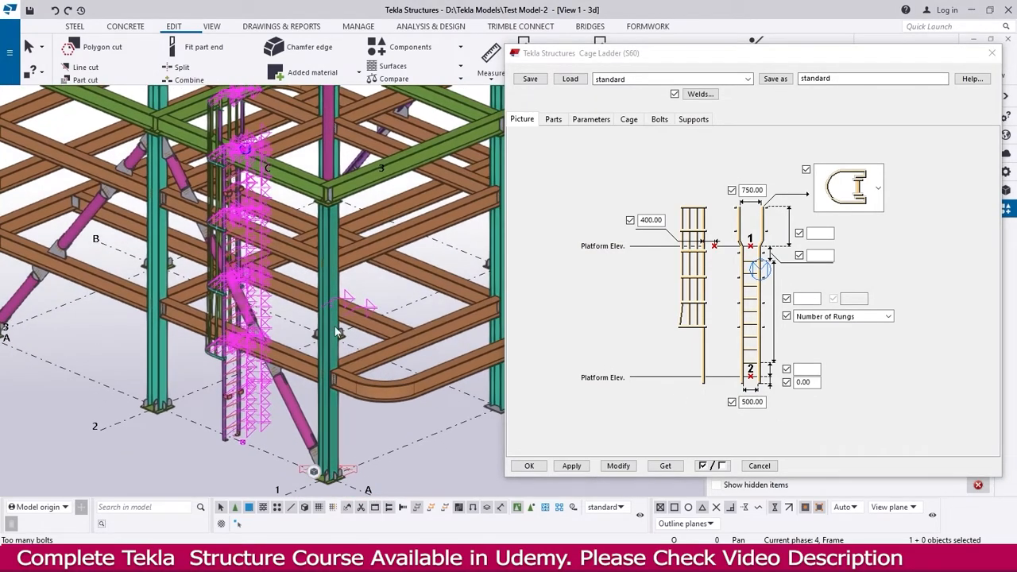
{"action": "left_click", "coordinate": [554, 120]}
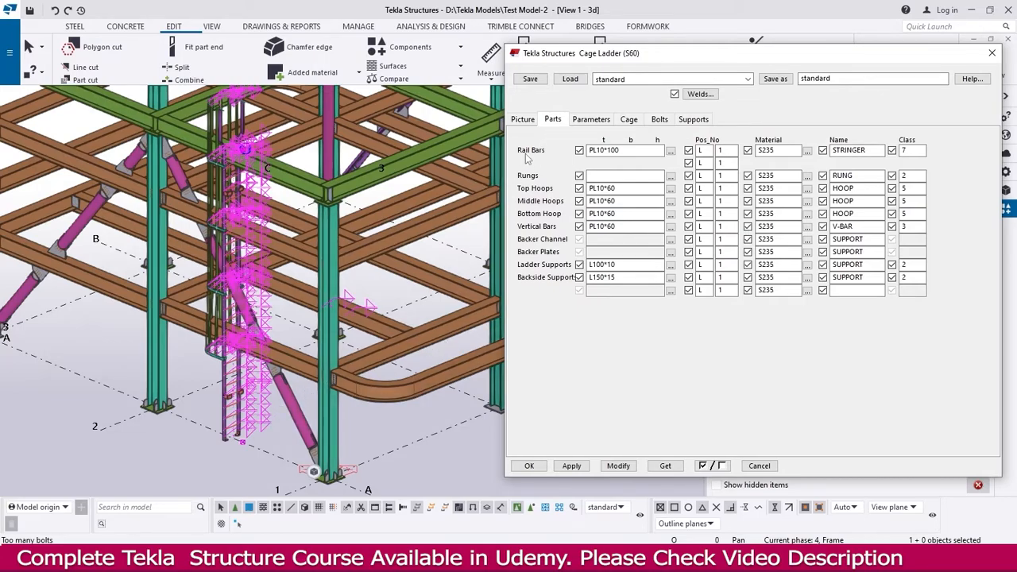
Examine the ladder's rail bars, rungs and top, middle and bottom hoops in the model against the part list.
{"action": "scroll", "coordinate": [236, 378], "scroll_direction": "up", "scroll_amount": 5}
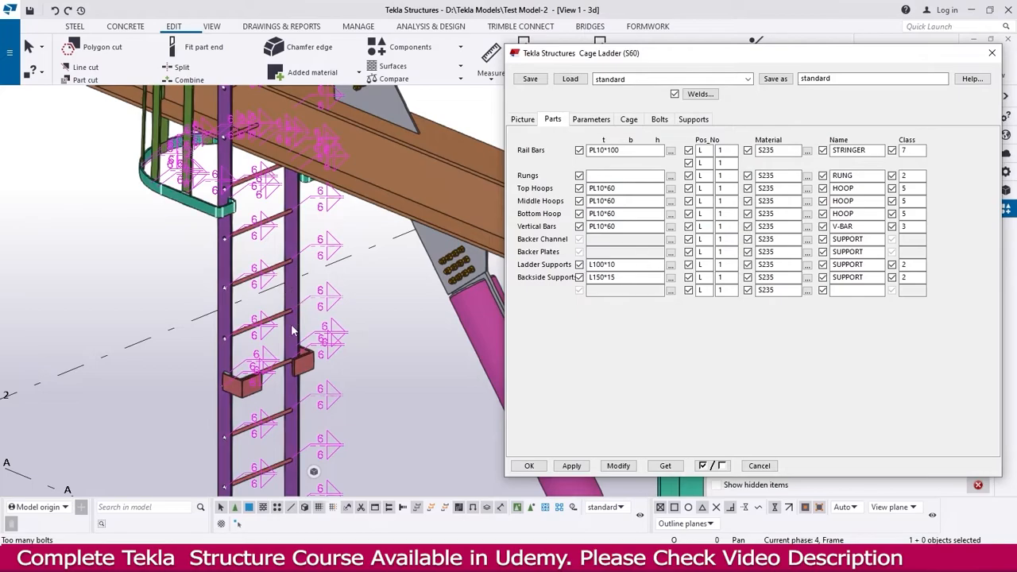
{"action": "middle_click_drag", "start_coordinate": [252, 436], "coordinate": [247, 377]}
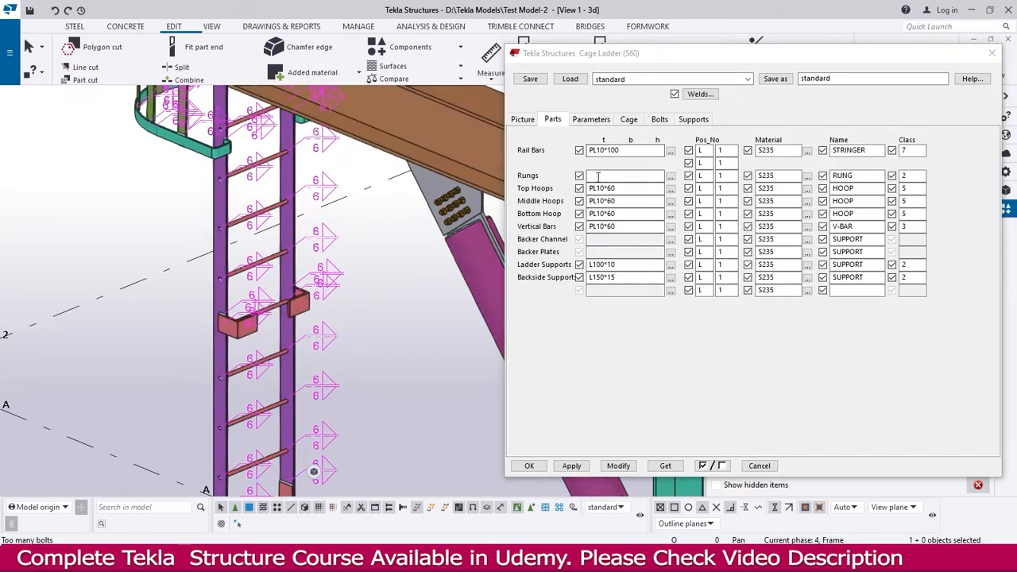
{"action": "scroll", "coordinate": [261, 346], "scroll_direction": "down", "scroll_amount": 5}
{"action": "scroll", "coordinate": [239, 333], "scroll_direction": "up", "scroll_amount": 5}
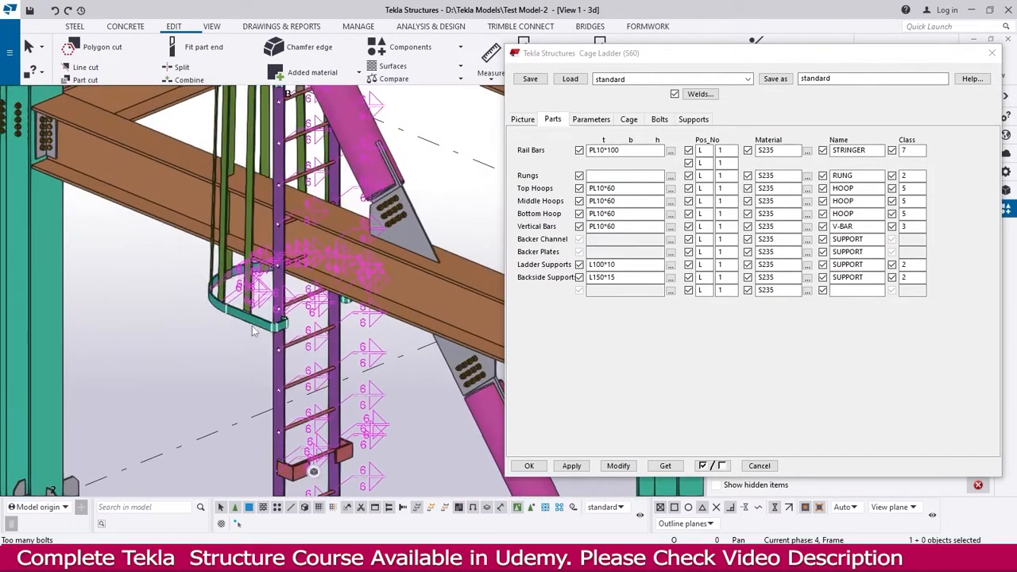
{"action": "middle_click_drag", "start_coordinate": [231, 236], "coordinate": [228, 383]}
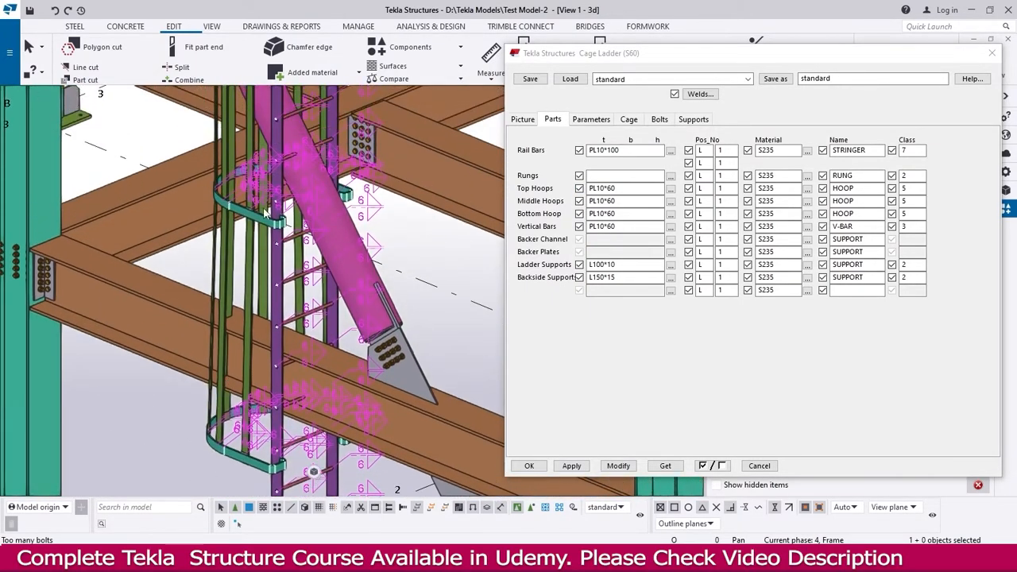
{"action": "middle_click_drag", "start_coordinate": [233, 194], "coordinate": [240, 235], "text": "ctrl"}
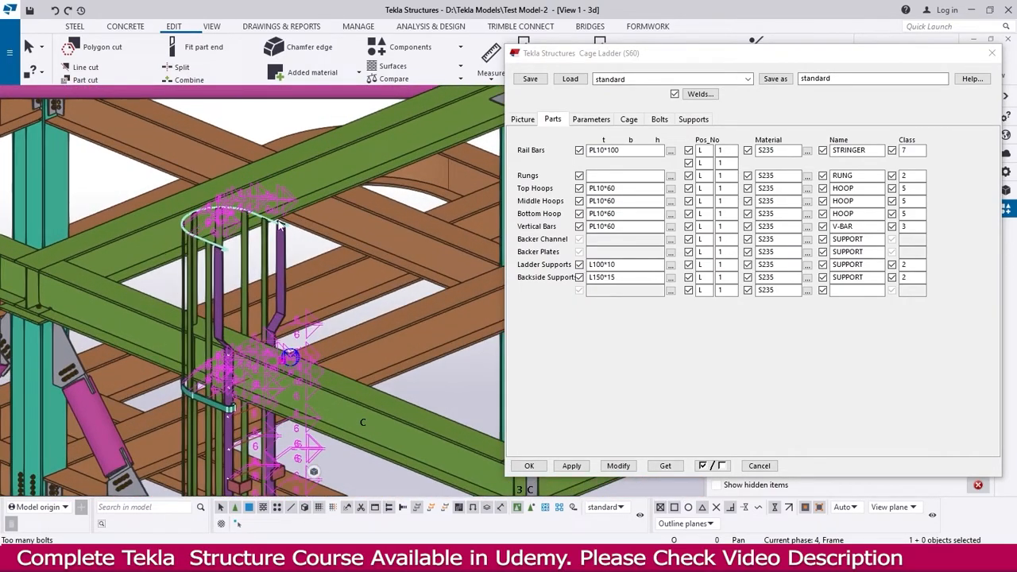
{"action": "scroll", "coordinate": [278, 225], "scroll_direction": "down", "scroll_amount": 4}
{"action": "scroll", "coordinate": [203, 452], "scroll_direction": "up", "scroll_amount": 4}
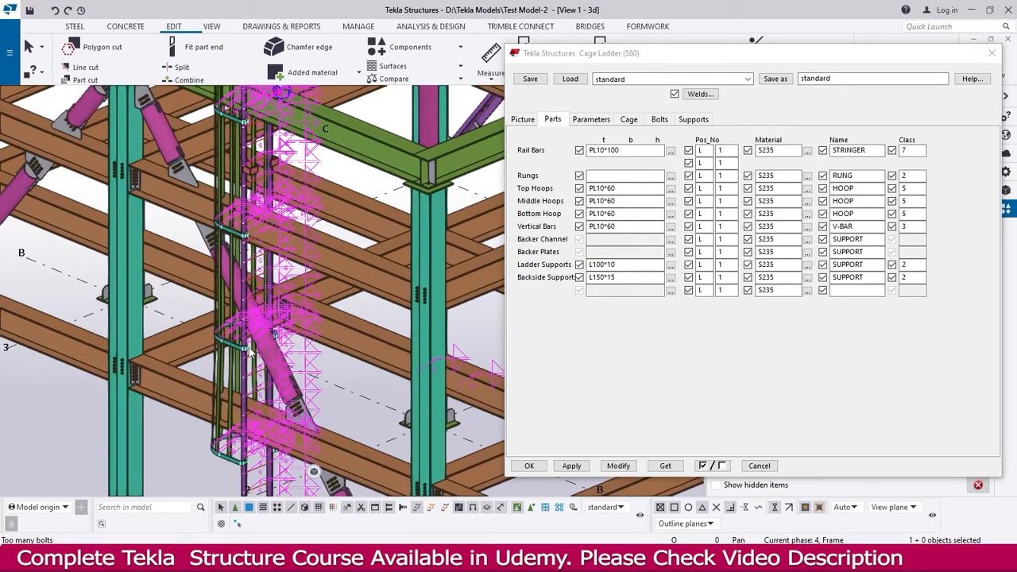
{"action": "middle_click_drag", "start_coordinate": [236, 154], "coordinate": [247, 219]}
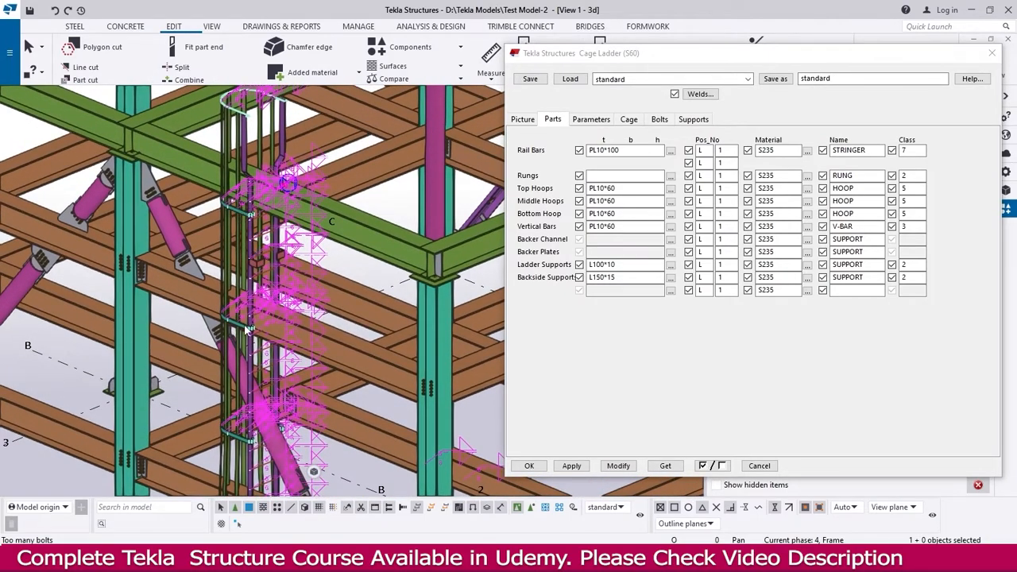
{"action": "middle_click_drag", "start_coordinate": [235, 334], "coordinate": [238, 314]}
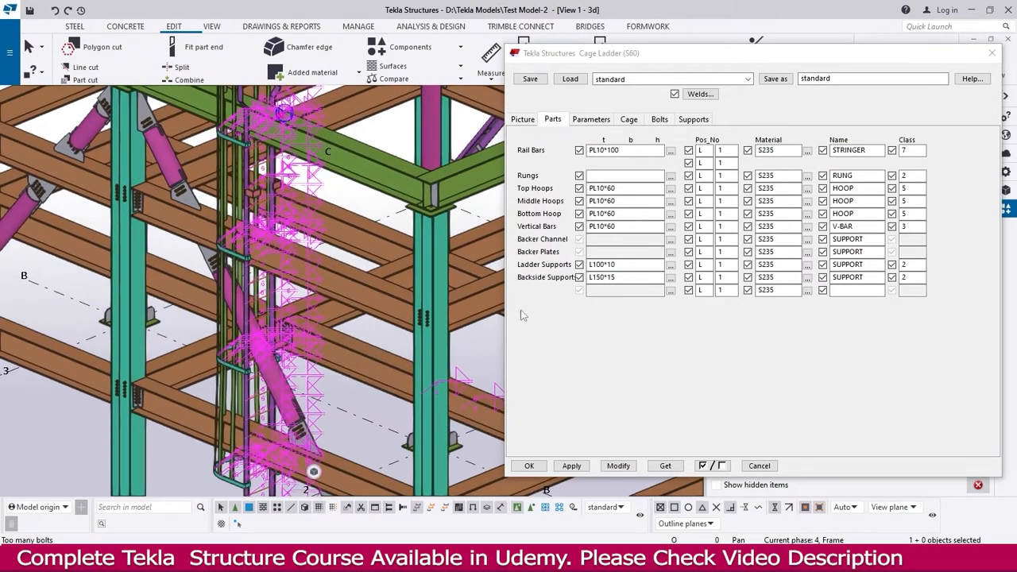
{"action": "middle_click_drag", "start_coordinate": [230, 445], "coordinate": [223, 401]}
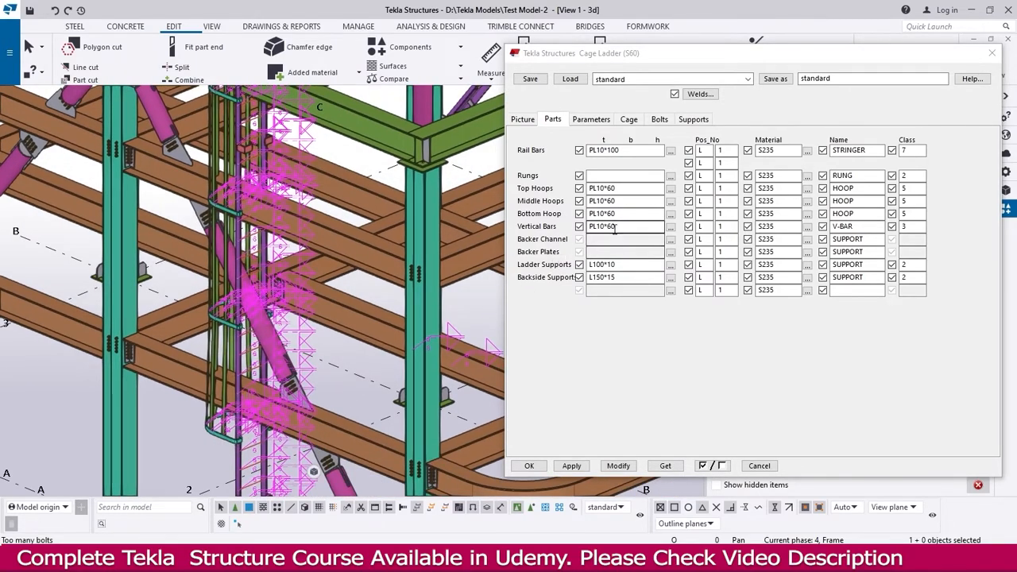
Examine the vertical cage bars and the ladder supports along the ladder's height against the part list.
{"action": "scroll", "coordinate": [210, 388], "scroll_direction": "up", "scroll_amount": 3}
{"action": "scroll", "coordinate": [210, 388], "scroll_direction": "up", "scroll_amount": 2}
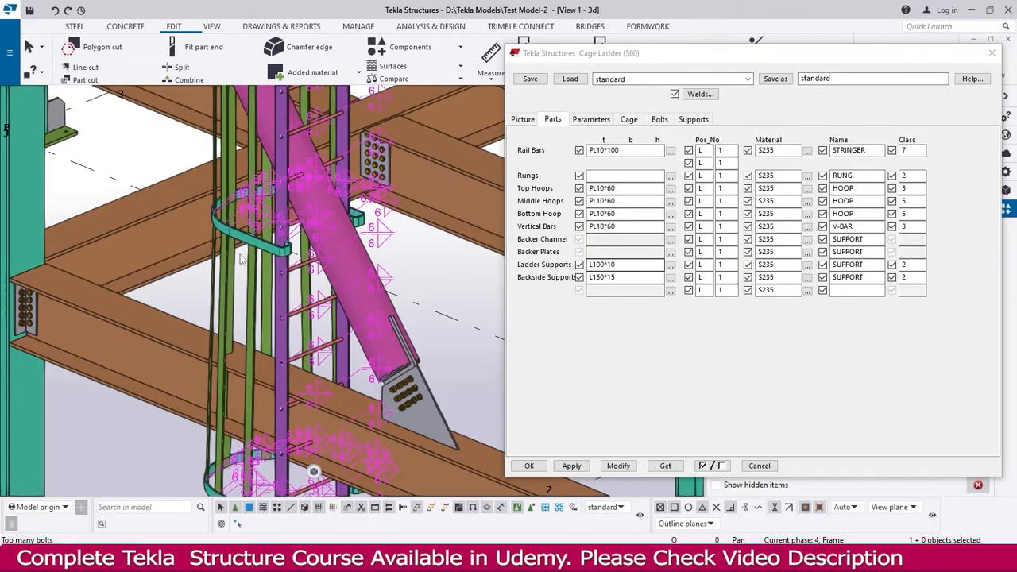
{"action": "scroll", "coordinate": [318, 334], "scroll_direction": "down", "scroll_amount": 4}
{"action": "scroll", "coordinate": [260, 416], "scroll_direction": "up", "scroll_amount": 5}
{"action": "scroll", "coordinate": [260, 417], "scroll_direction": "up", "scroll_amount": 2}
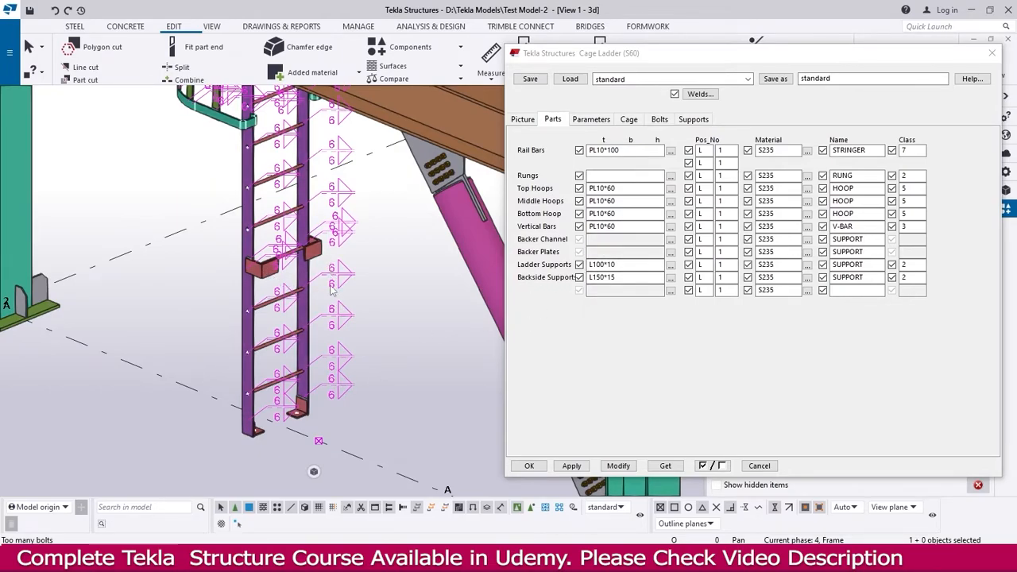
{"action": "scroll", "coordinate": [331, 282], "scroll_direction": "down", "scroll_amount": 5}
{"action": "scroll", "coordinate": [318, 298], "scroll_direction": "up", "scroll_amount": 5}
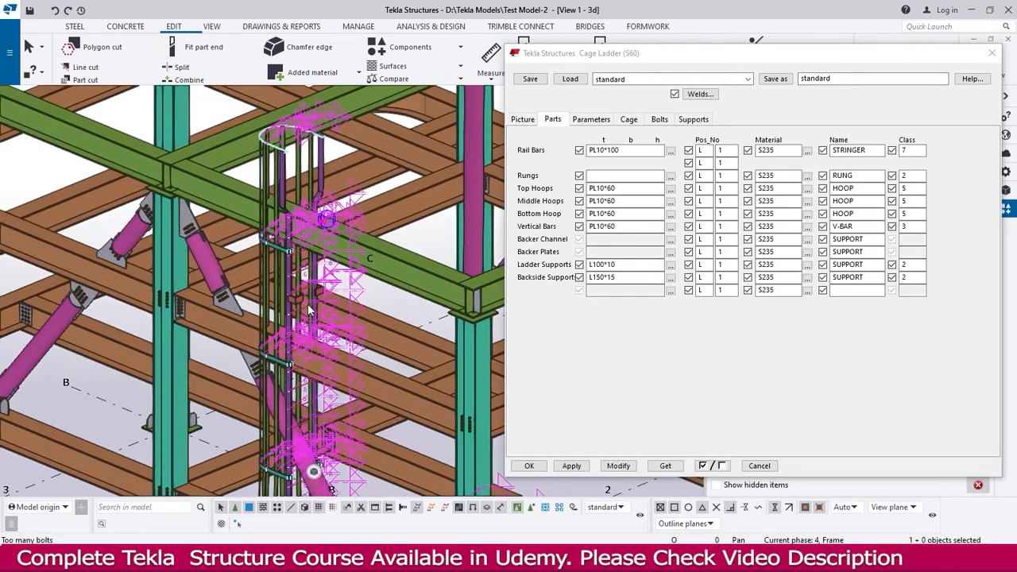
{"action": "scroll", "coordinate": [302, 306], "scroll_direction": "up", "scroll_amount": 3}
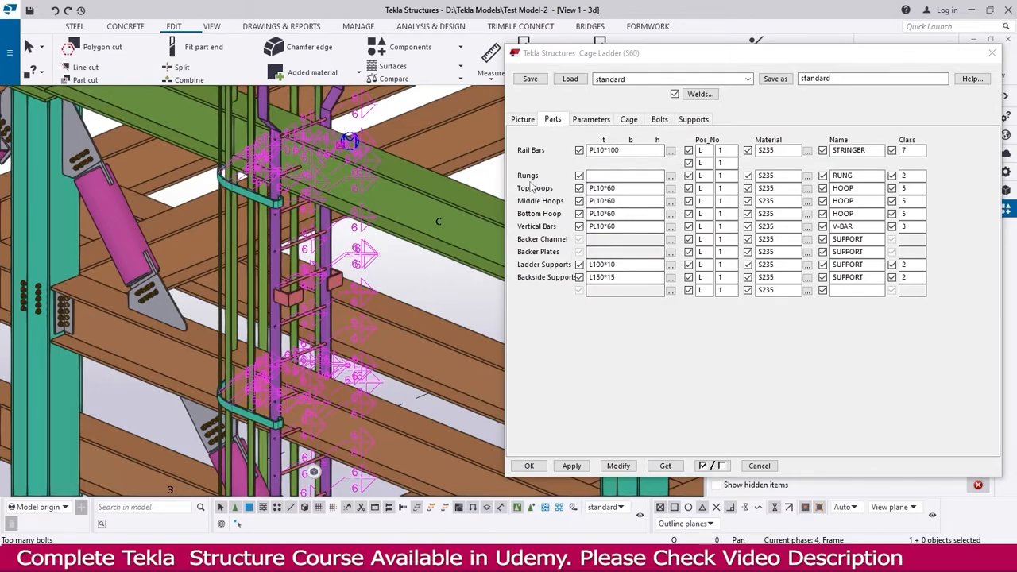
{"action": "scroll", "coordinate": [360, 204], "scroll_direction": "down", "scroll_amount": 3}
{"action": "scroll", "coordinate": [360, 205], "scroll_direction": "up", "scroll_amount": 5}
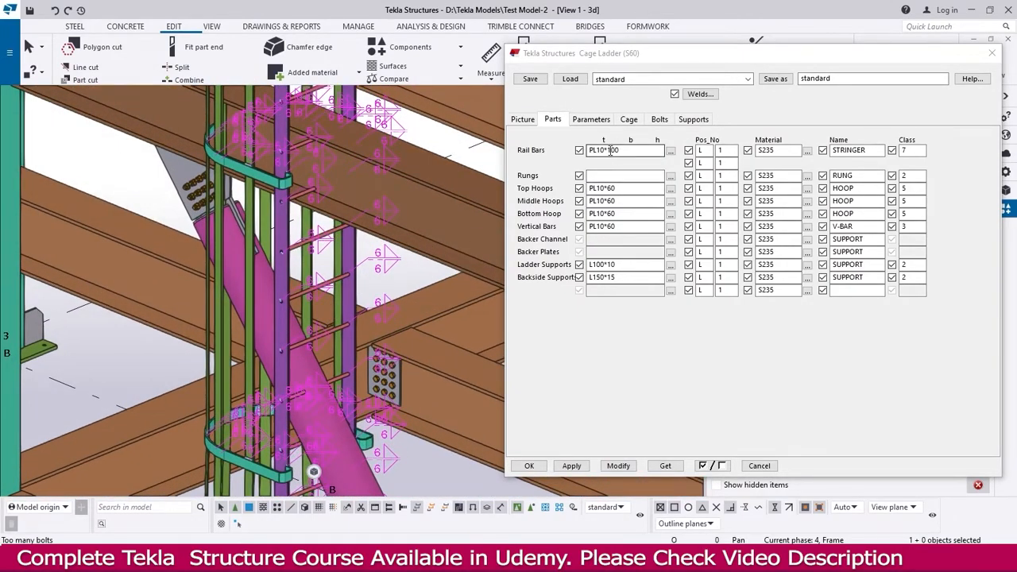
Set the rail bars' profile to PL10*200 and apply it to the ladder.
{"action": "left_click_drag", "start_coordinate": [609, 150], "coordinate": [612, 151]}
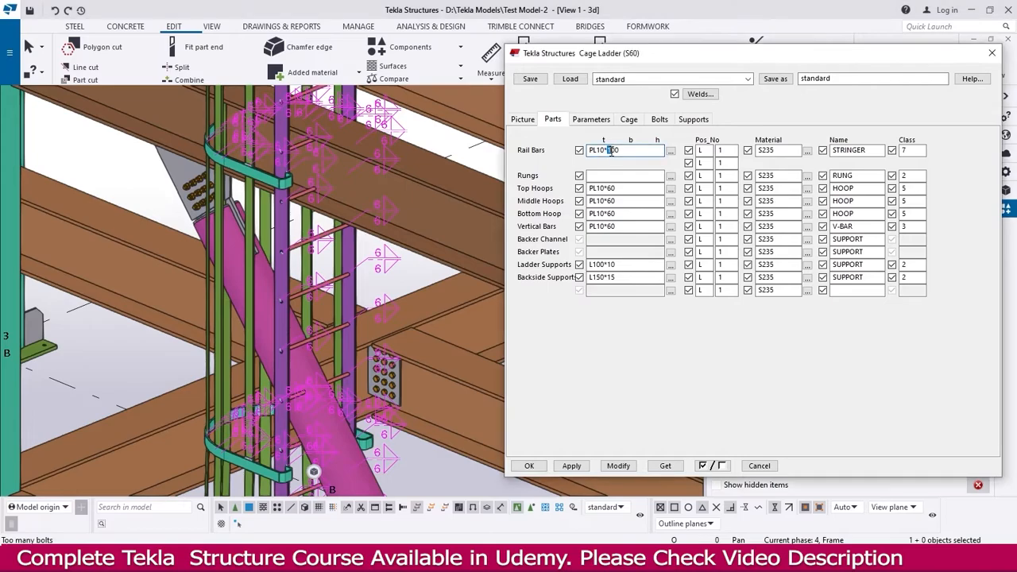
{"action": "left_click", "coordinate": [618, 465]}
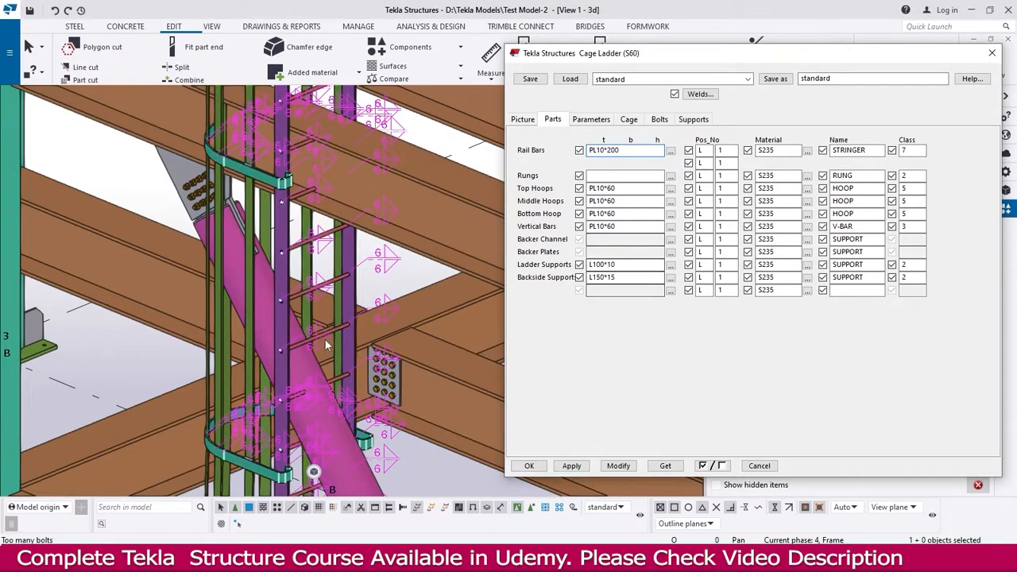
{"action": "left_click", "coordinate": [619, 466]}
{"action": "middle_click_drag", "start_coordinate": [340, 385], "coordinate": [269, 366]}
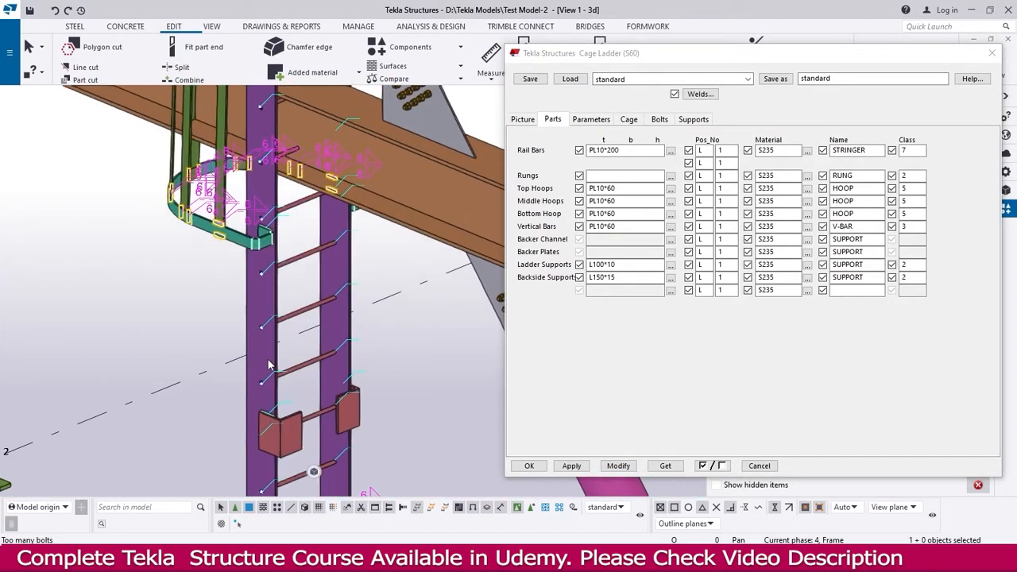
Set the rail bars' profile back to PL10*100 and apply it to the ladder.
{"action": "left_click", "coordinate": [610, 151]}
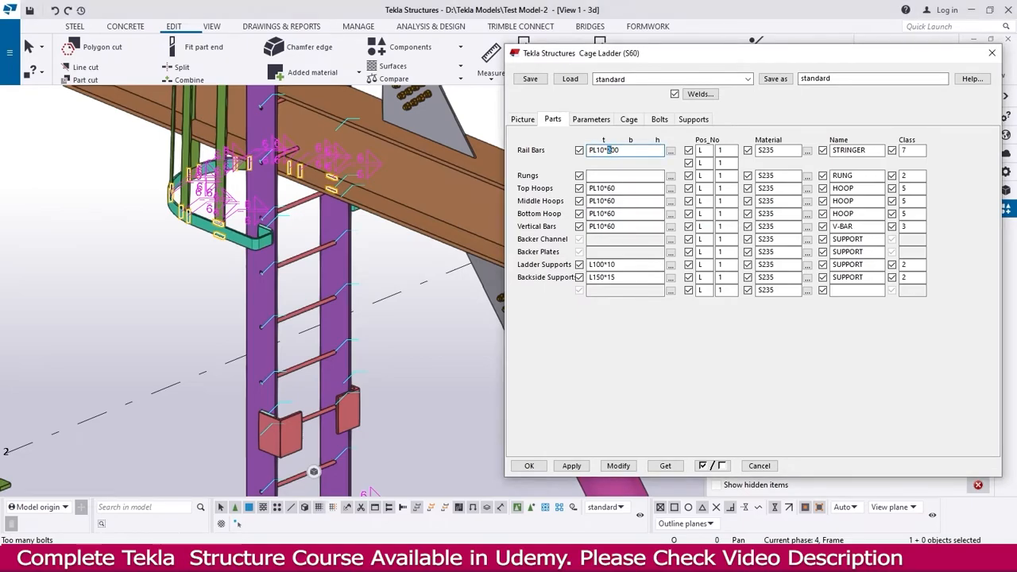
{"action": "type", "text": "1"}
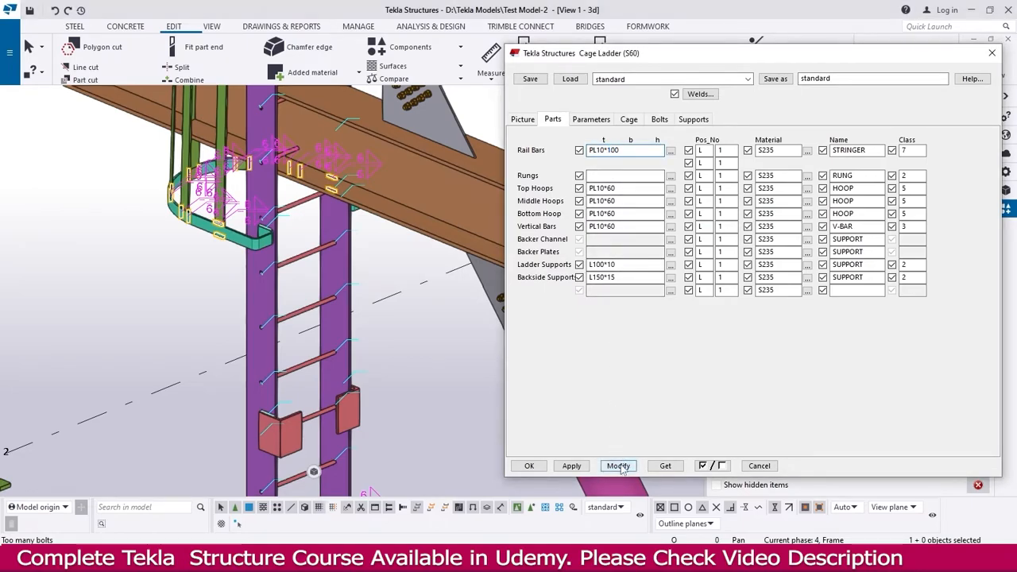
{"action": "left_click", "coordinate": [619, 466]}
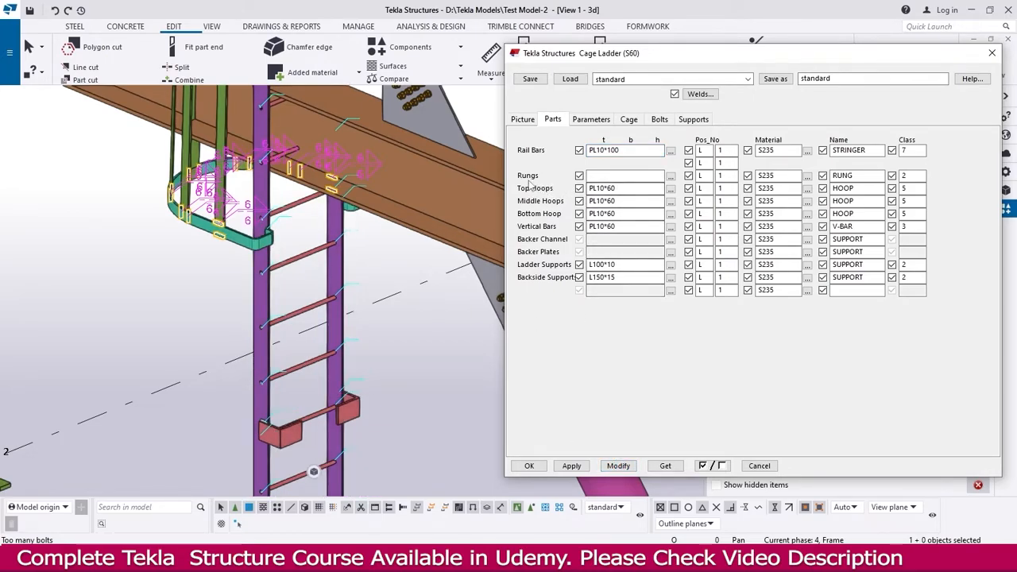
Choose a circular section for the rungs from the profile catalog, set it to ROD50 and apply it to the ladder.
{"action": "left_click", "coordinate": [670, 175]}
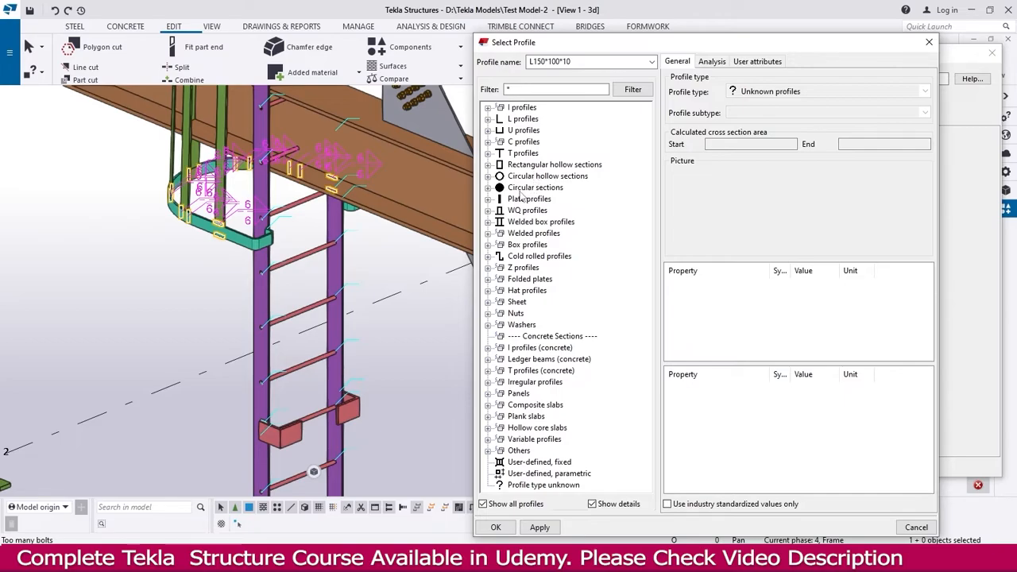
{"action": "left_click", "coordinate": [488, 187]}
{"action": "double_click", "coordinate": [527, 221]}
{"action": "left_click", "coordinate": [608, 175]}
{"action": "key", "text": "BackSpace"}
{"action": "type", "text": "50*15"}
{"action": "left_click", "coordinate": [619, 466]}
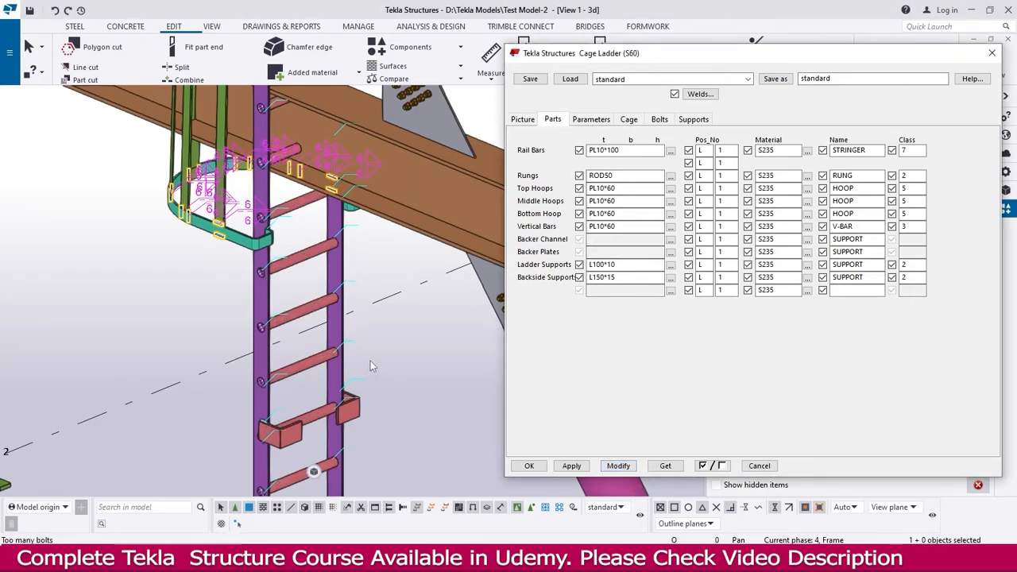
{"action": "middle_click_drag", "start_coordinate": [320, 350], "coordinate": [305, 318]}
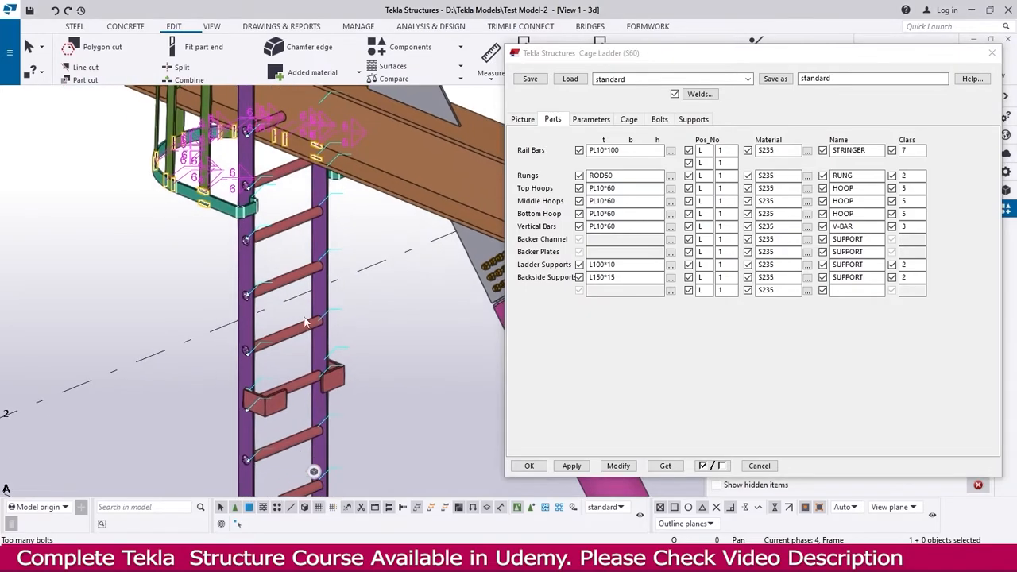
Reduce the rungs' profile to ROD20 and apply it to the ladder.
{"action": "left_click_drag", "start_coordinate": [602, 176], "coordinate": [641, 178]}
{"action": "type", "text": "20"}
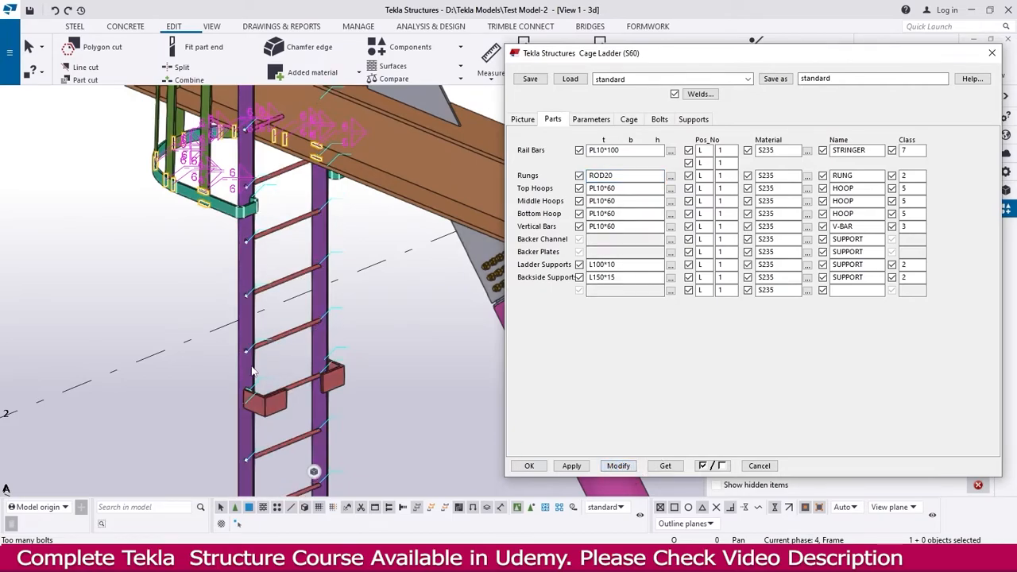
{"action": "middle_click_drag", "start_coordinate": [307, 431], "coordinate": [290, 241]}
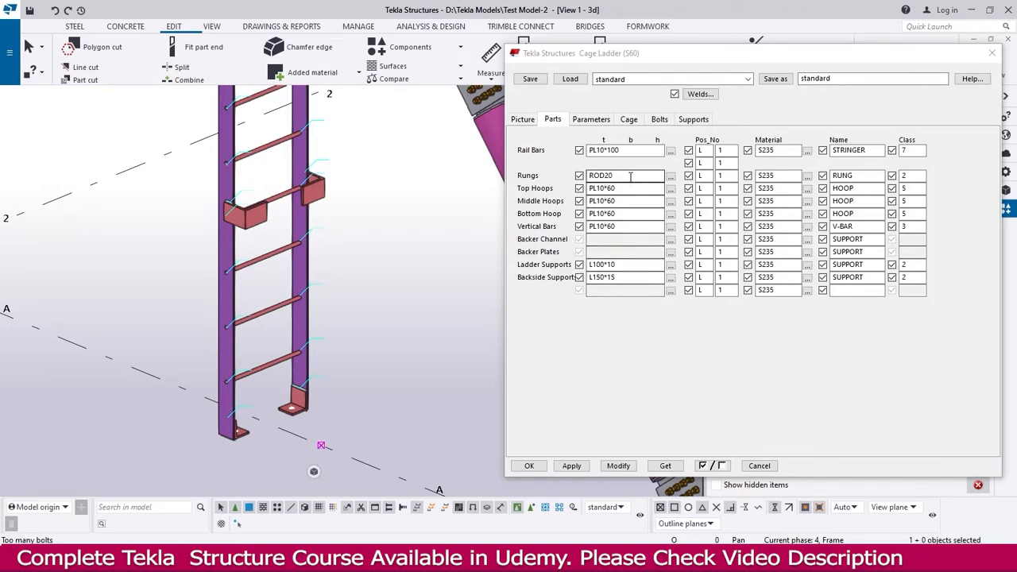
Review the ladder's general dimensions, including the width between rails at the base, against the ladder in the model.
{"action": "scroll", "coordinate": [272, 402], "scroll_direction": "up", "scroll_amount": 5}
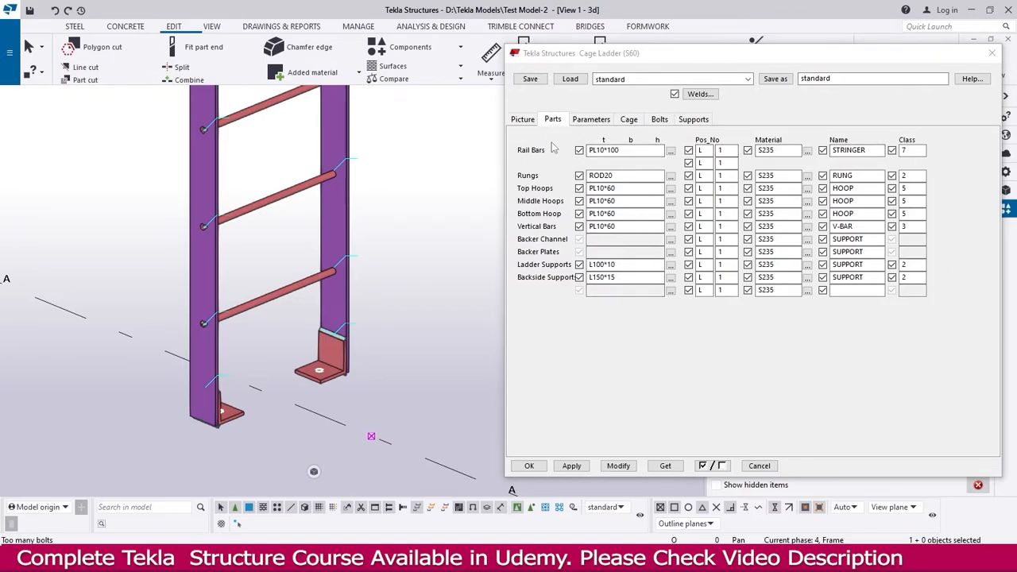
{"action": "left_click", "coordinate": [524, 120]}
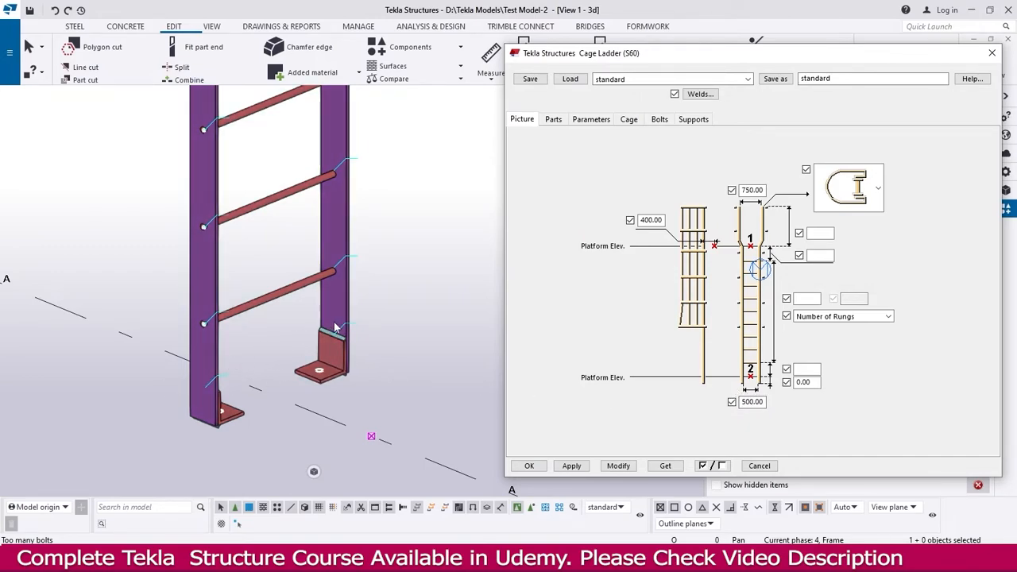
{"action": "double_click", "coordinate": [739, 403]}
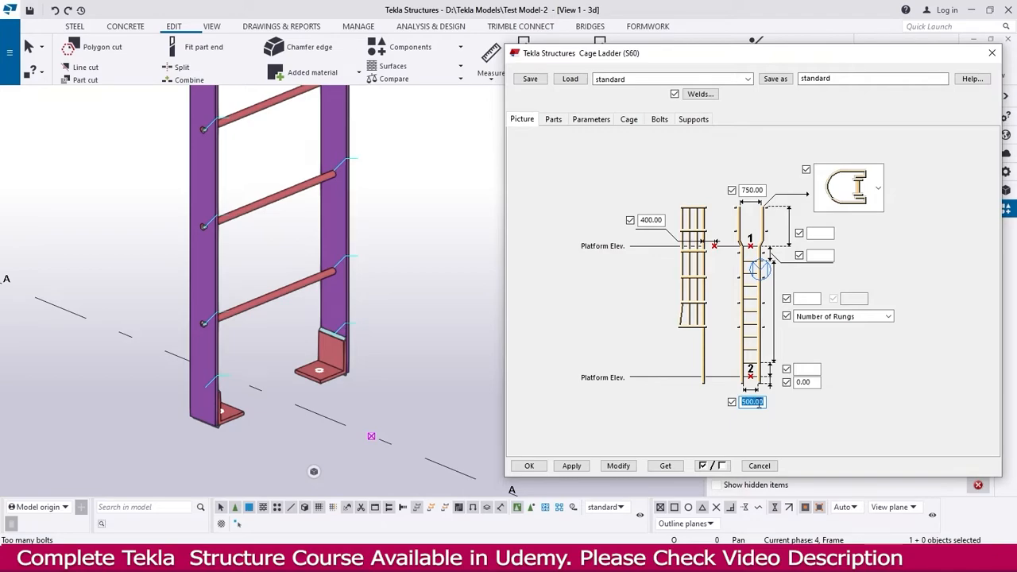
{"action": "scroll", "coordinate": [401, 281], "scroll_direction": "down", "scroll_amount": 3}
{"action": "scroll", "coordinate": [292, 335], "scroll_direction": "down", "scroll_amount": 8}
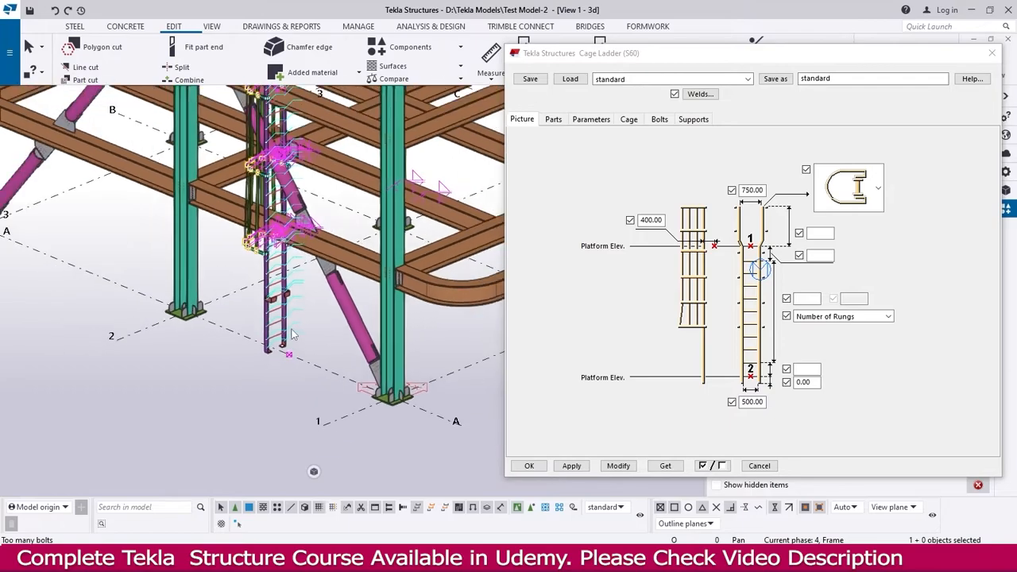
{"action": "scroll", "coordinate": [292, 336], "scroll_direction": "down", "scroll_amount": 2}
{"action": "middle_click_drag", "start_coordinate": [304, 273], "coordinate": [290, 358]}
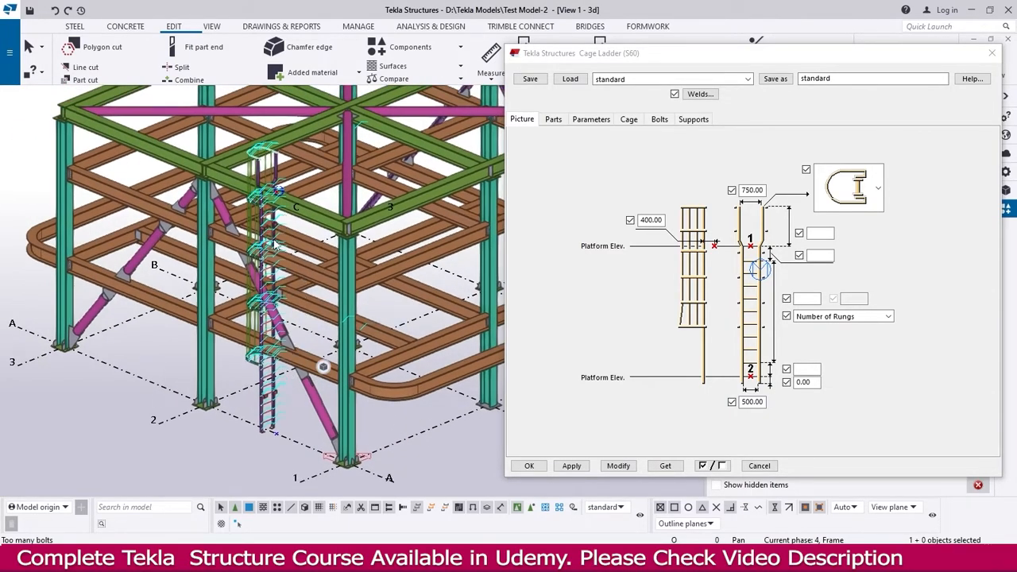
Open the Plan +7520 view and bring up the parameter settings of the cage ladder selected there.
{"action": "left_click", "coordinate": [210, 27]}
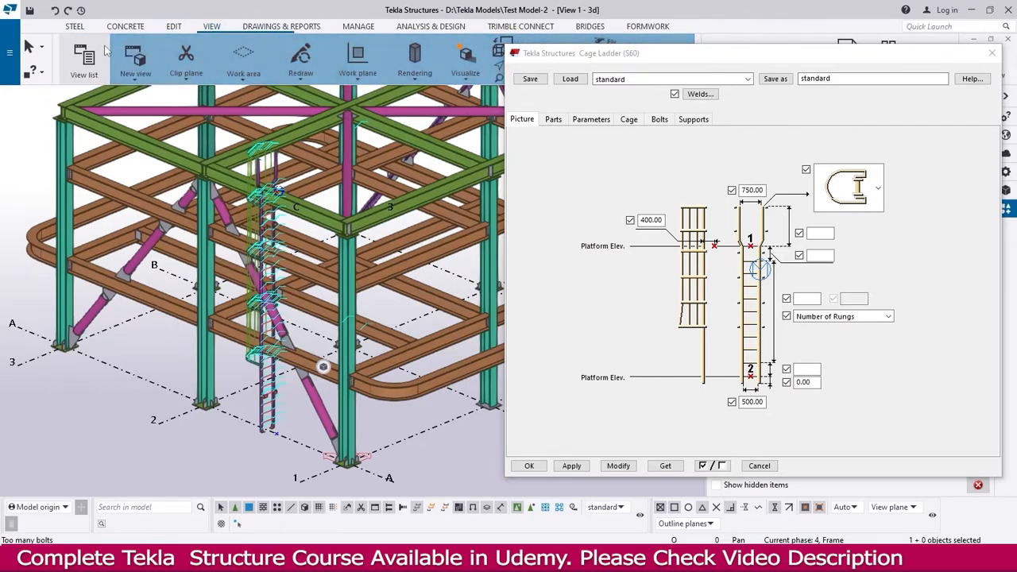
{"action": "left_click", "coordinate": [84, 57]}
{"action": "scroll", "coordinate": [474, 247], "scroll_direction": "down", "scroll_amount": 1}
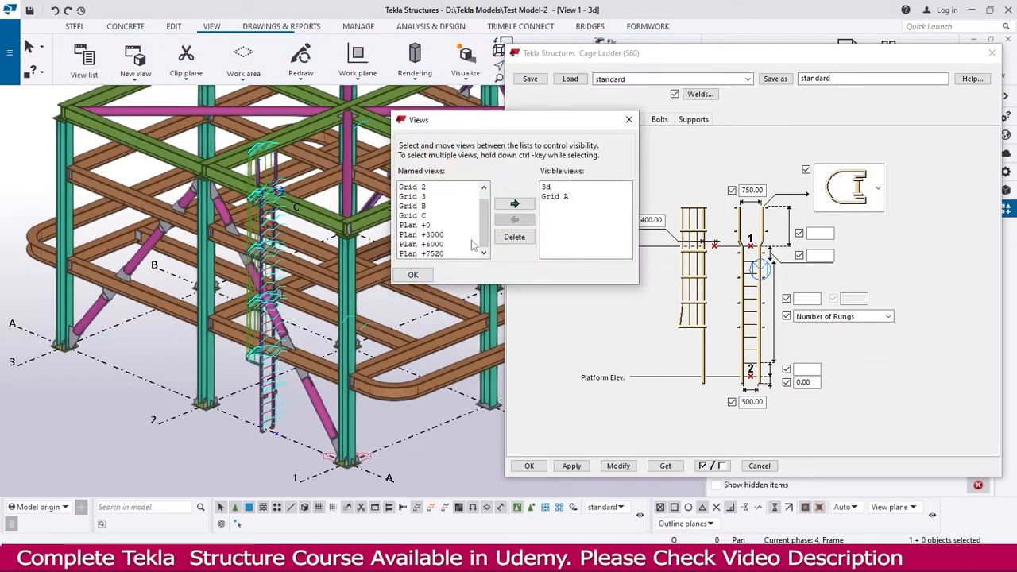
{"action": "double_click", "coordinate": [442, 254]}
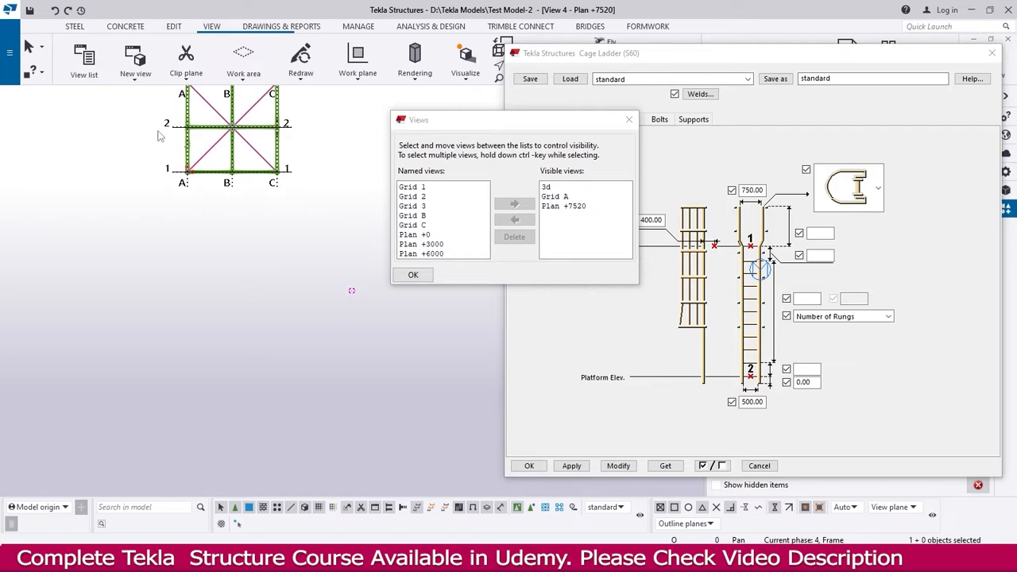
{"action": "scroll", "coordinate": [185, 127], "scroll_direction": "up", "scroll_amount": 8}
{"action": "scroll", "coordinate": [200, 278], "scroll_direction": "up", "scroll_amount": 5}
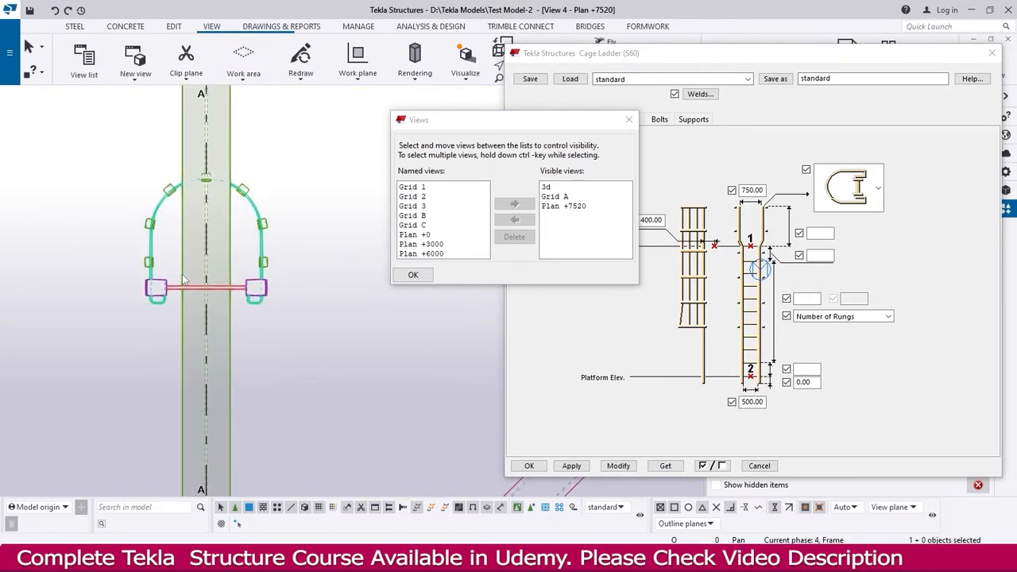
{"action": "left_click", "coordinate": [629, 119]}
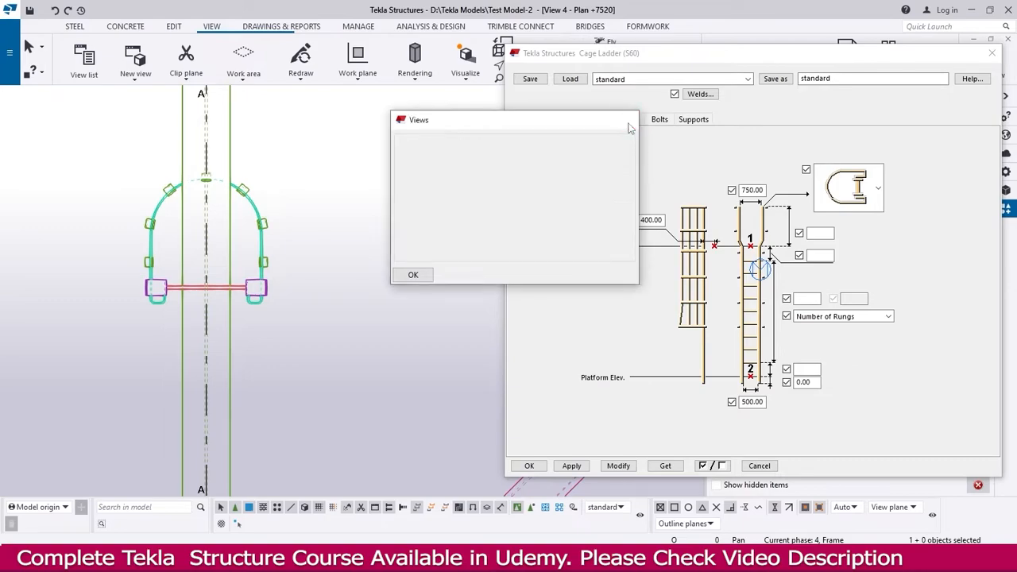
{"action": "left_click", "coordinate": [266, 230]}
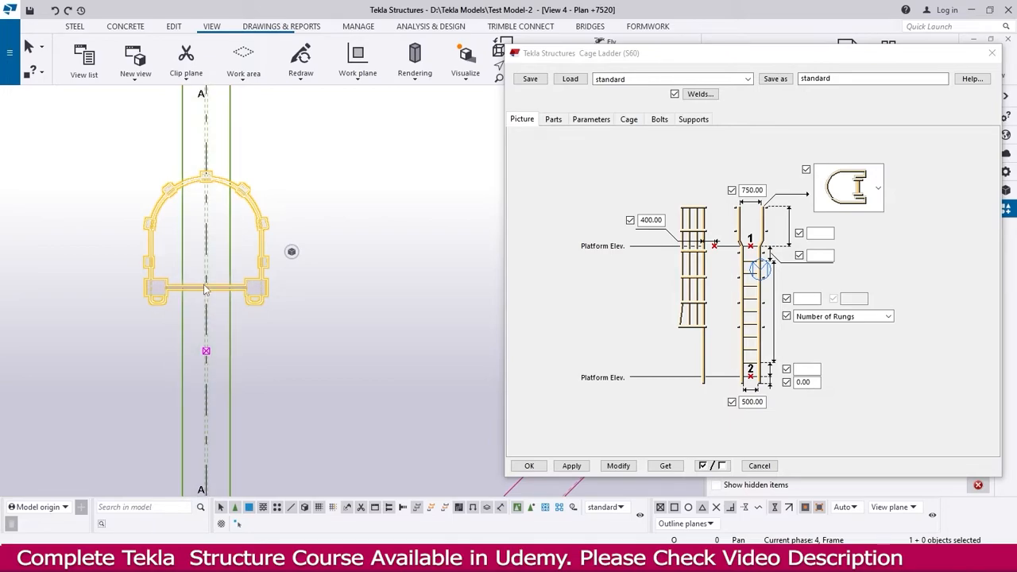
{"action": "left_click", "coordinate": [592, 121]}
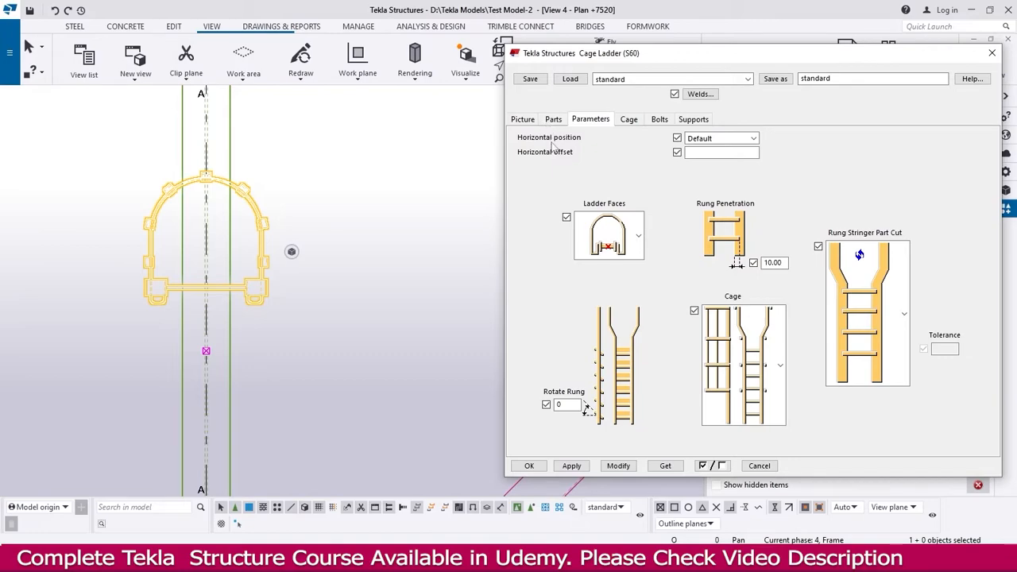
{"action": "left_click", "coordinate": [256, 267]}
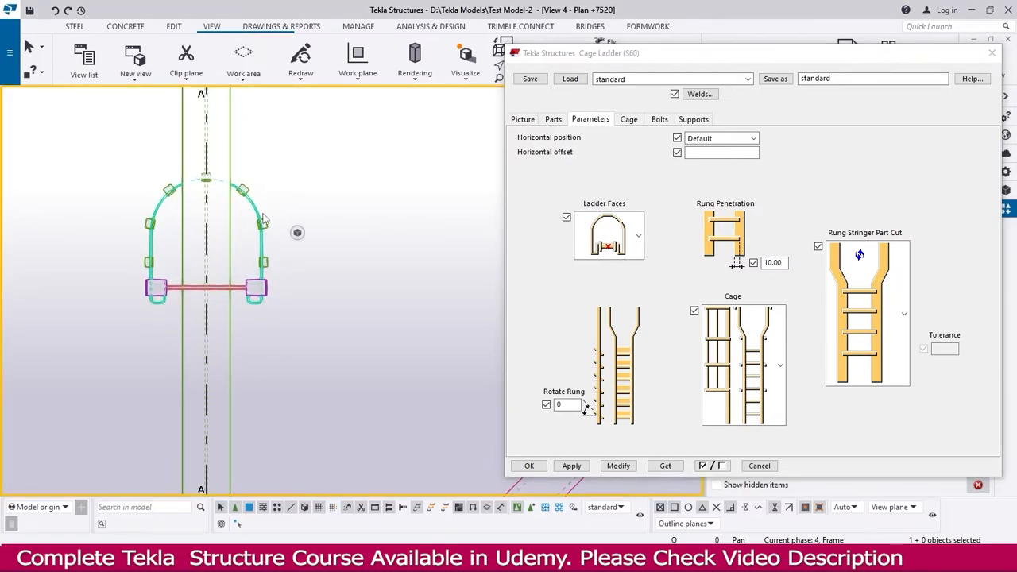
{"action": "right_click", "coordinate": [262, 221]}
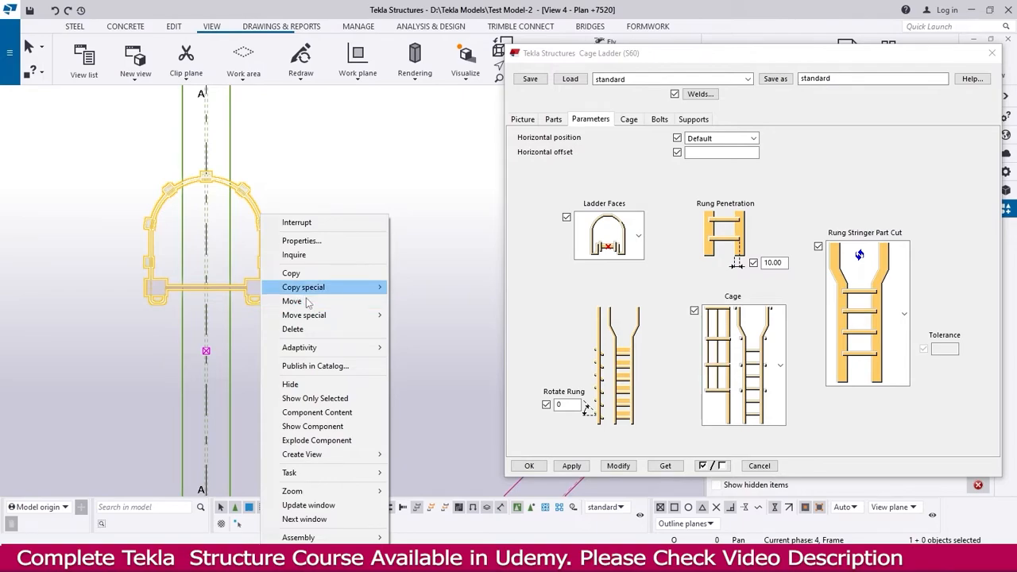
{"action": "mouse_move", "coordinate": [317, 320]}
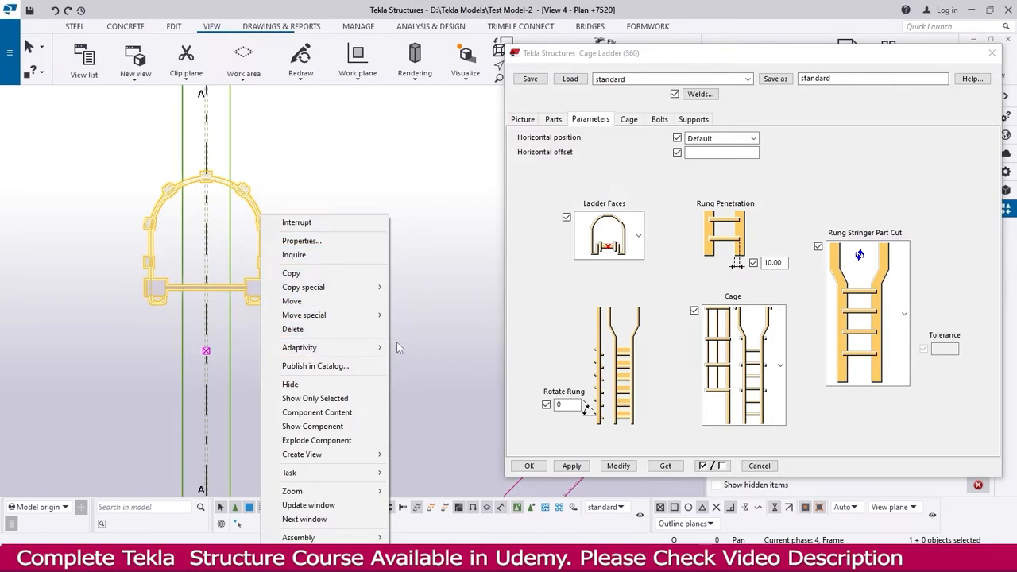
{"action": "left_click", "coordinate": [423, 307]}
Try the ladder's horizontal position at Right and at Left, applying each setting to the ladder.
{"action": "left_click", "coordinate": [263, 269]}
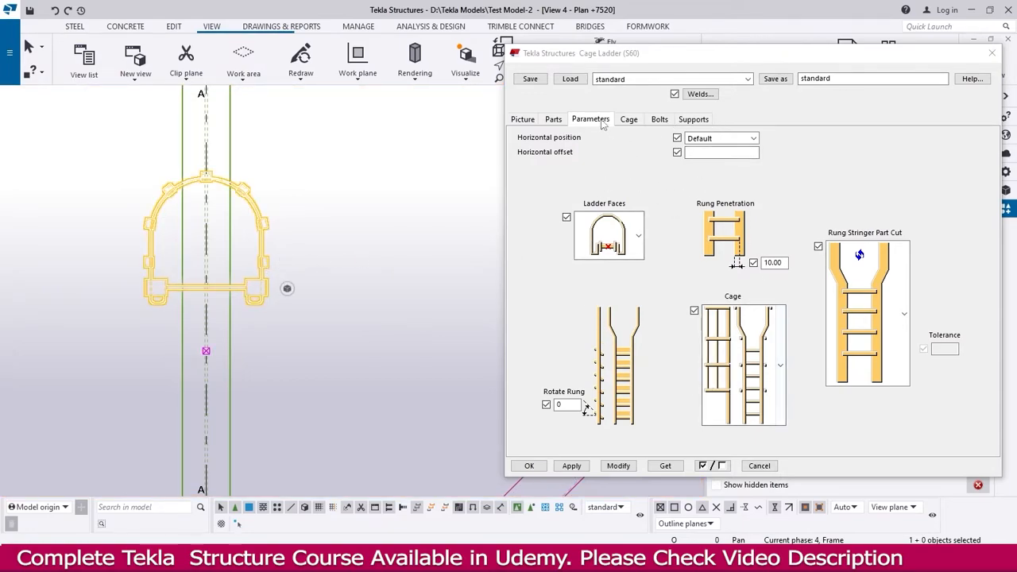
{"action": "left_click", "coordinate": [712, 140]}
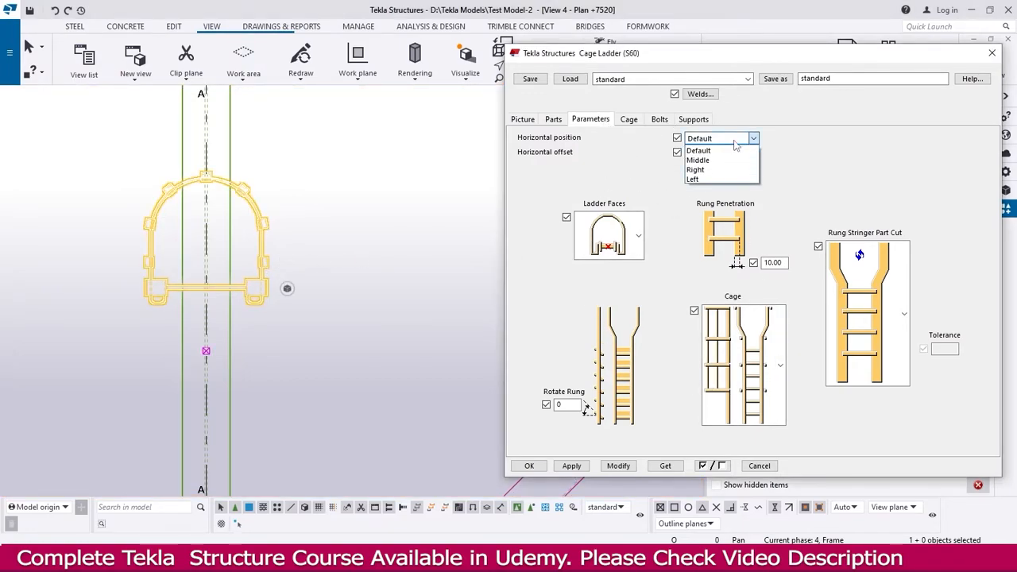
{"action": "left_click", "coordinate": [704, 170]}
{"action": "left_click", "coordinate": [626, 467]}
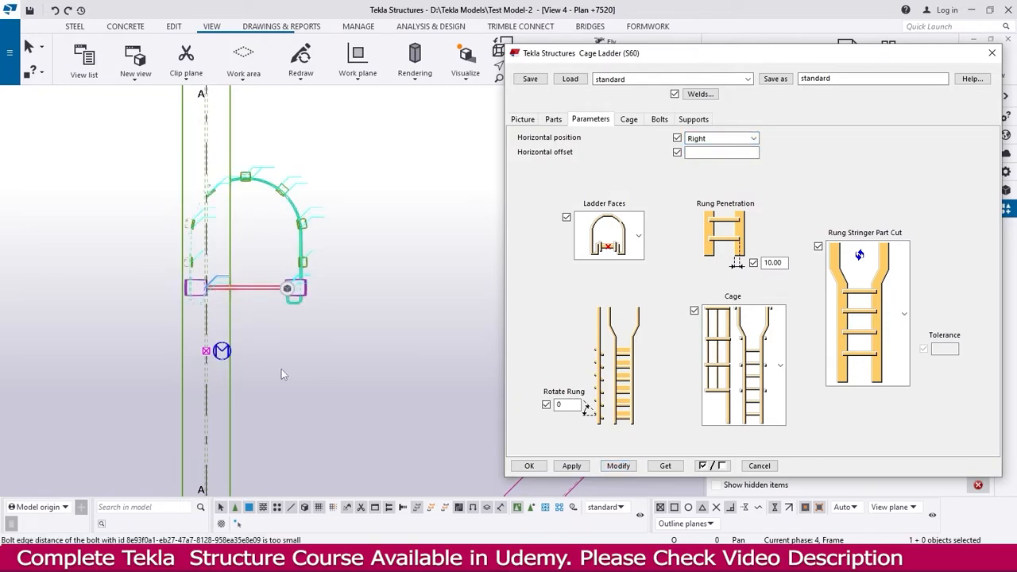
{"action": "left_click", "coordinate": [711, 139]}
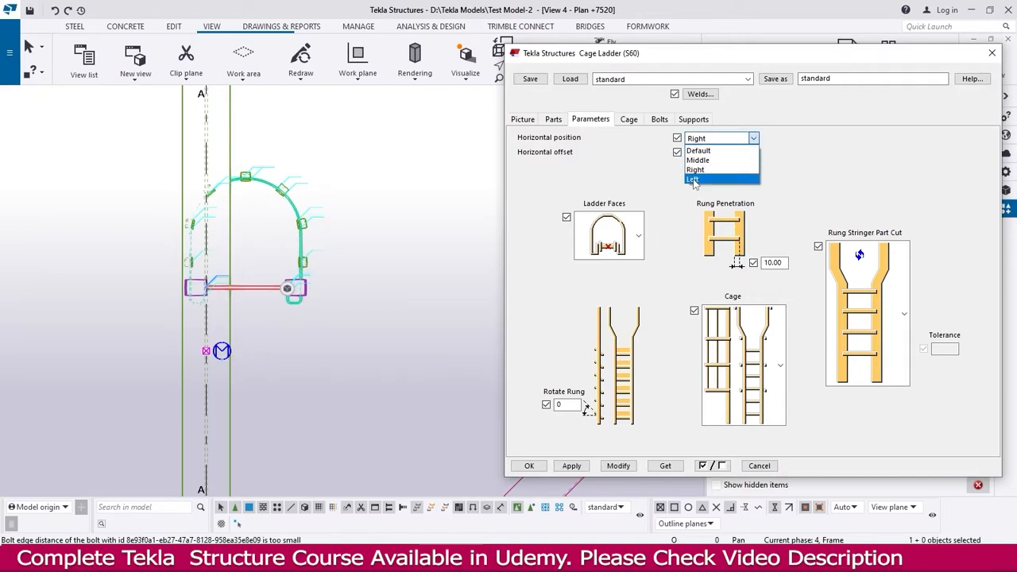
{"action": "left_click", "coordinate": [693, 181]}
{"action": "left_click", "coordinate": [624, 468]}
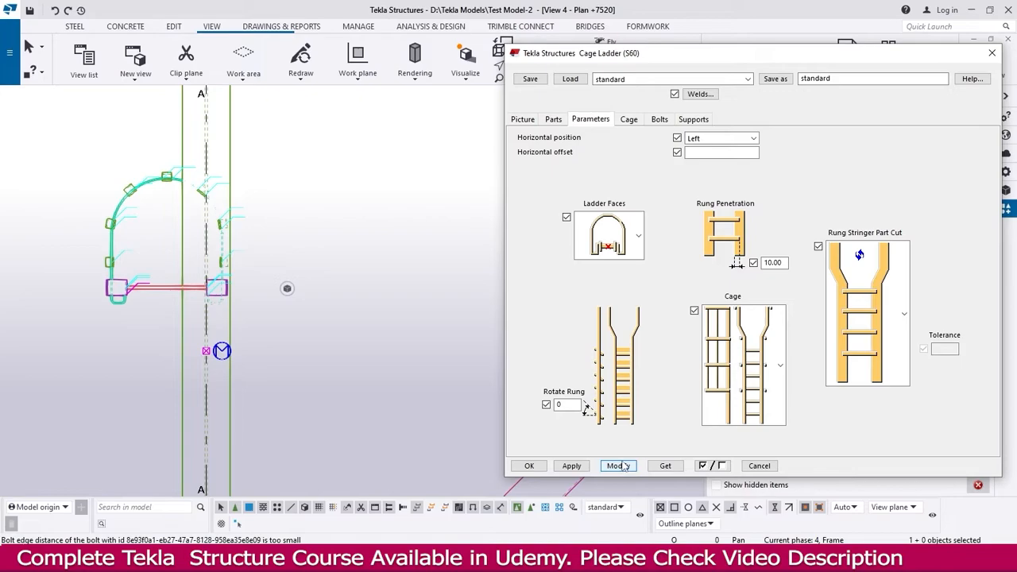
Set the ladder's horizontal position to Middle and apply it to the ladder.
{"action": "left_click", "coordinate": [719, 138]}
{"action": "left_click", "coordinate": [693, 164]}
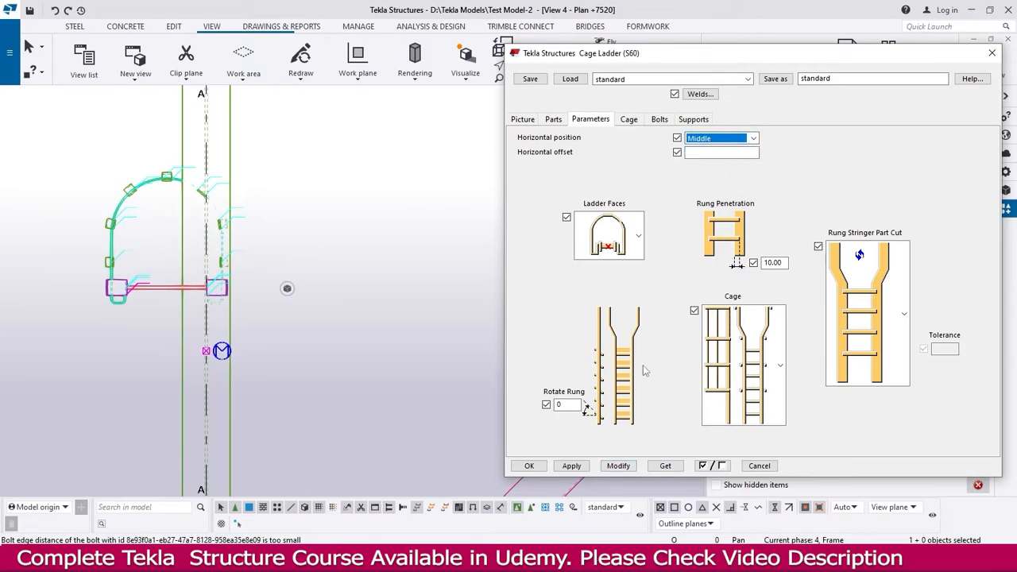
{"action": "left_click", "coordinate": [625, 467]}
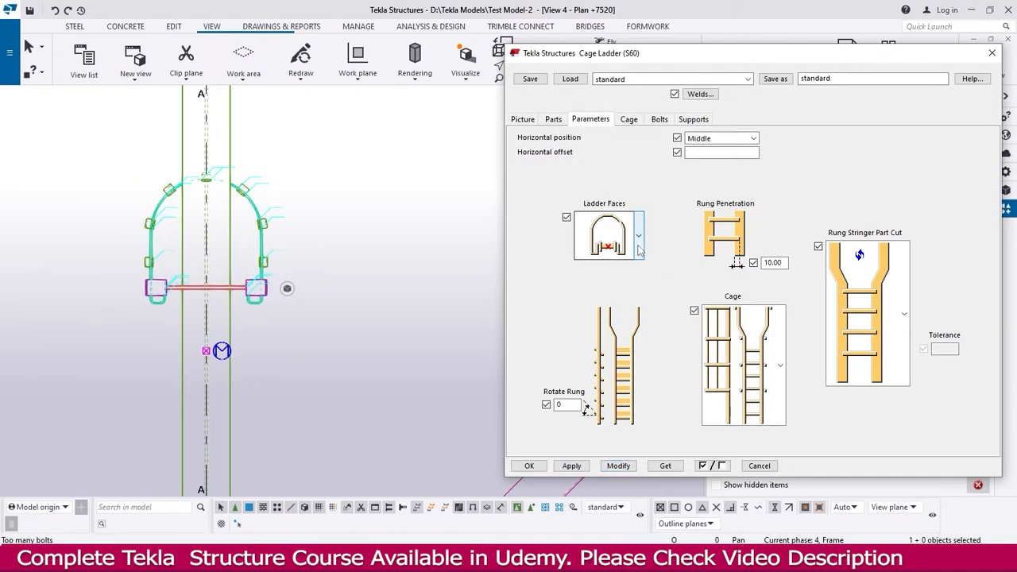
Change the ladder faces option so the cage bulges out to the left of grid A, and apply it to the ladder.
{"action": "left_click", "coordinate": [639, 248]}
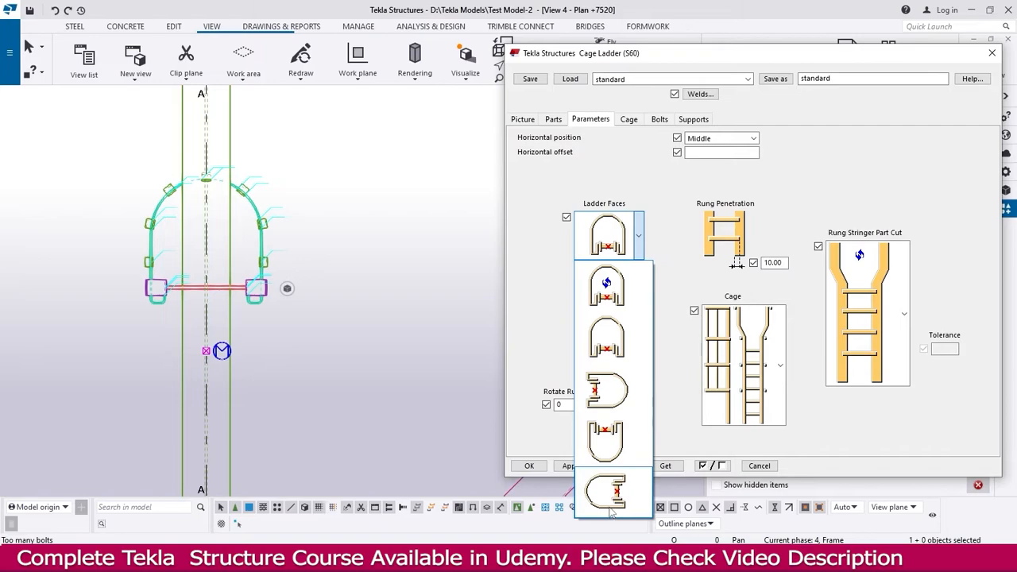
{"action": "left_click", "coordinate": [608, 499]}
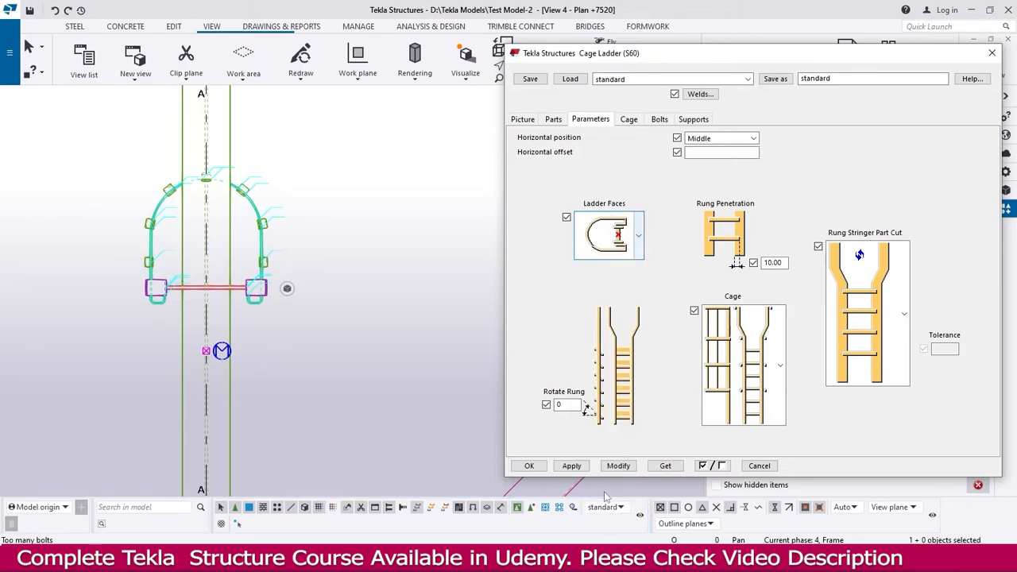
{"action": "left_click", "coordinate": [614, 466]}
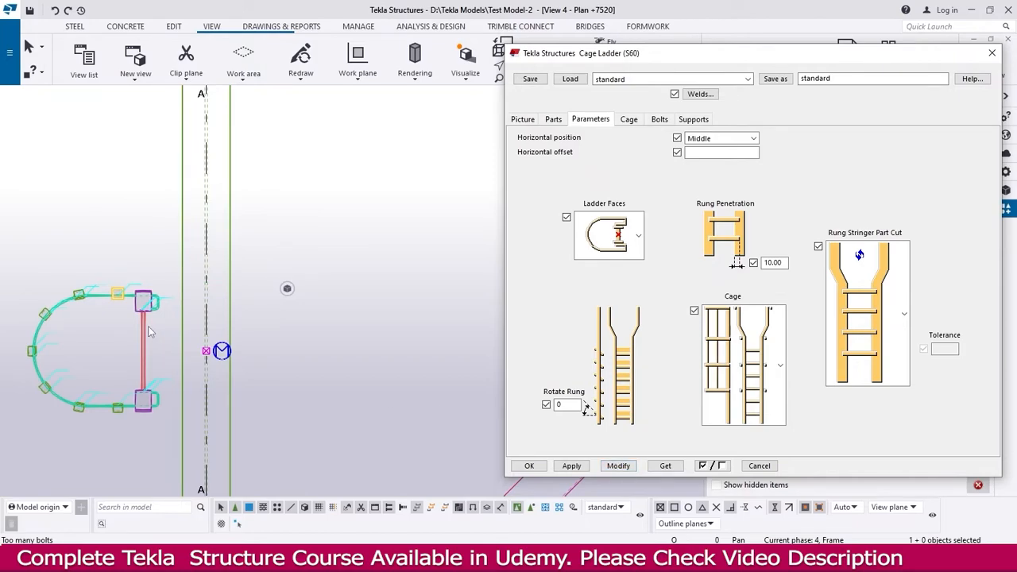
Measure the horizontal distance from the ladder's reference point on grid A to the centre of the rung in plan.
{"action": "middle_click_drag", "start_coordinate": [190, 354], "coordinate": [230, 332]}
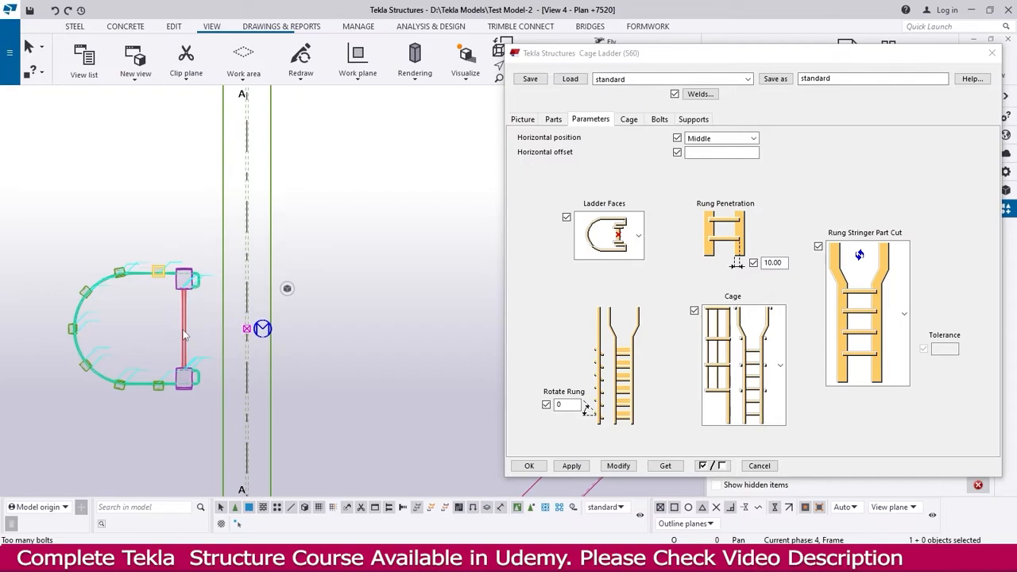
{"action": "left_click_drag", "start_coordinate": [604, 54], "coordinate": [600, 118]}
{"action": "left_click", "coordinate": [173, 26]}
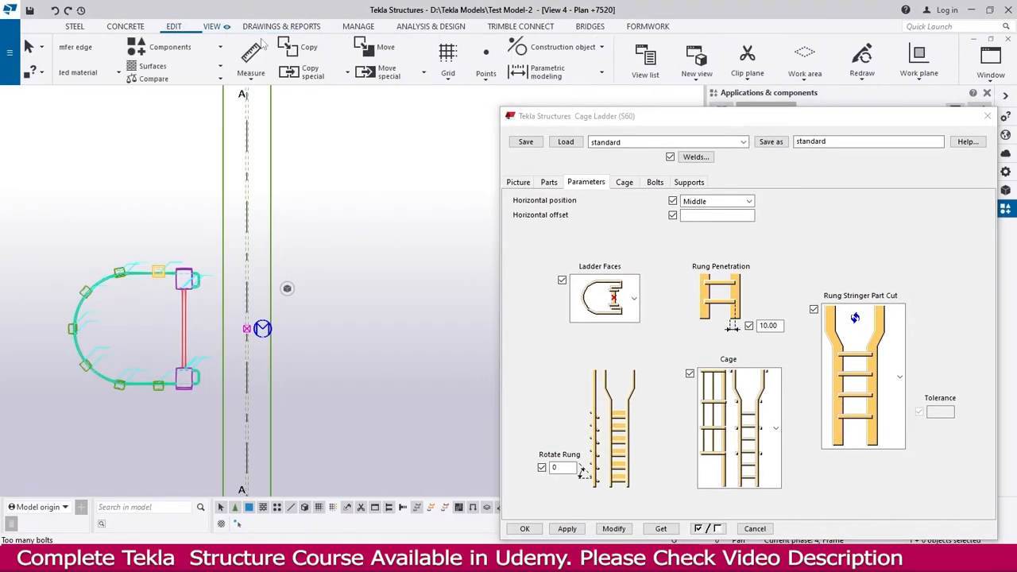
{"action": "left_click", "coordinate": [491, 75]}
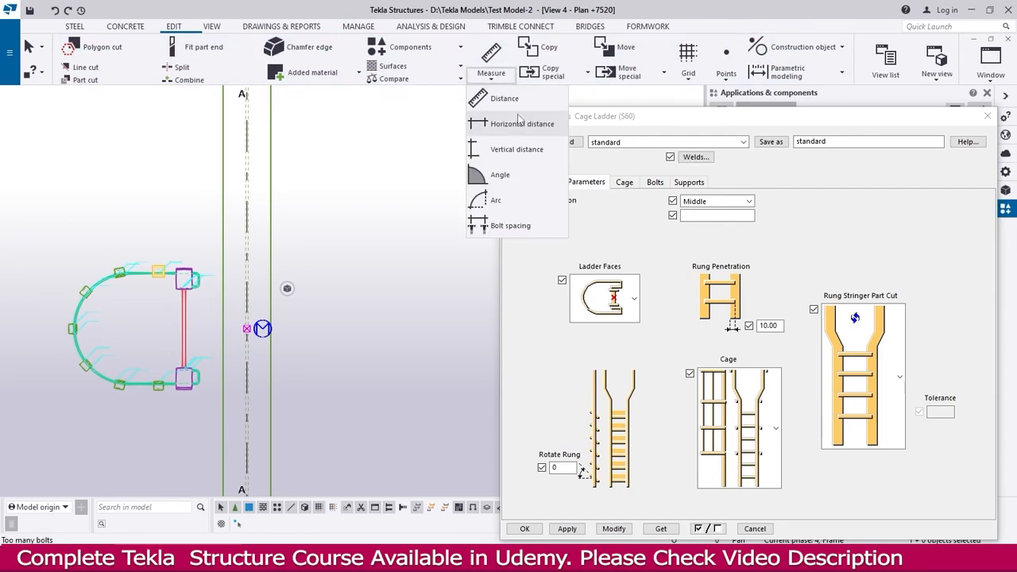
{"action": "left_click", "coordinate": [522, 123]}
{"action": "scroll", "coordinate": [233, 342], "scroll_direction": "up", "scroll_amount": 2}
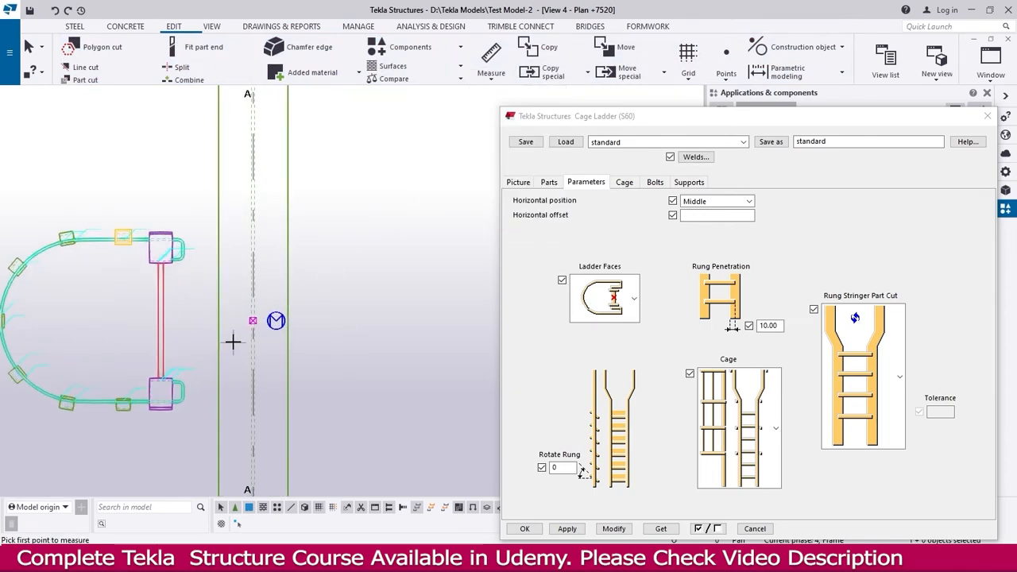
{"action": "scroll", "coordinate": [233, 342], "scroll_direction": "up", "scroll_amount": 1}
{"action": "left_click", "coordinate": [266, 303]}
{"action": "scroll", "coordinate": [81, 213], "scroll_direction": "up", "scroll_amount": 1}
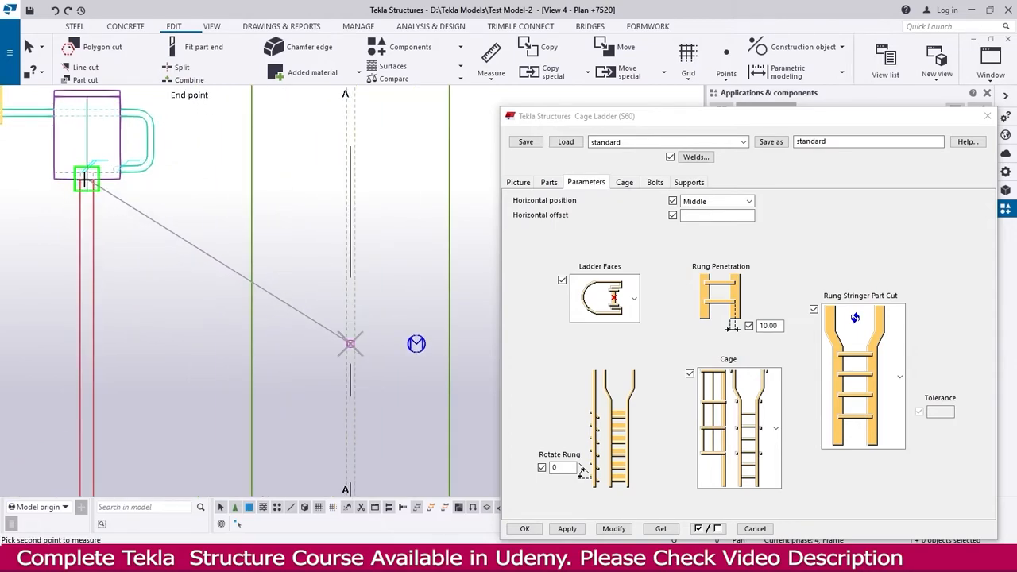
{"action": "left_click", "coordinate": [87, 375]}
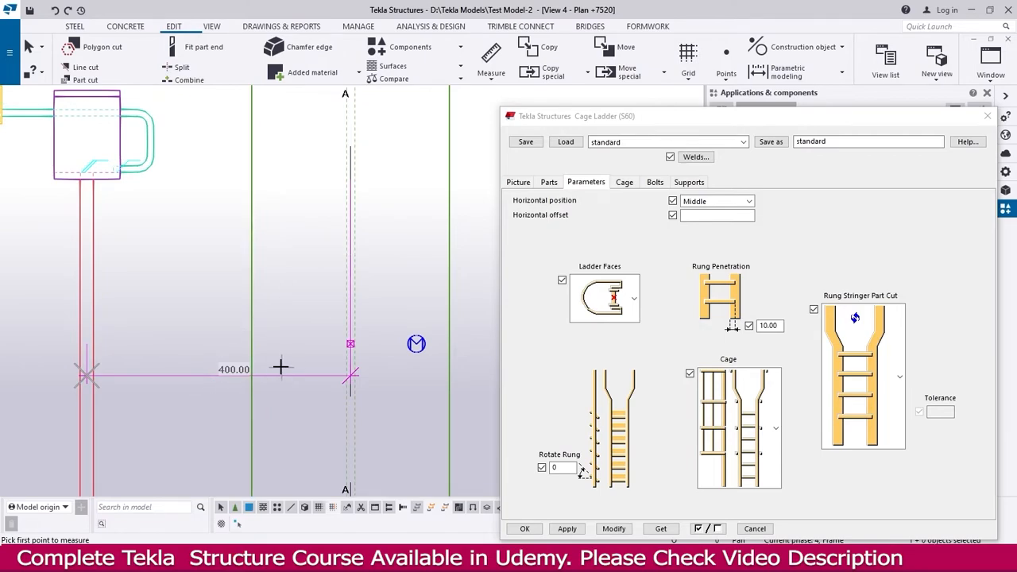
{"action": "scroll", "coordinate": [238, 315], "scroll_direction": "down", "scroll_amount": 2}
{"action": "scroll", "coordinate": [237, 312], "scroll_direction": "down", "scroll_amount": 3}
{"action": "key", "text": "Escape"}
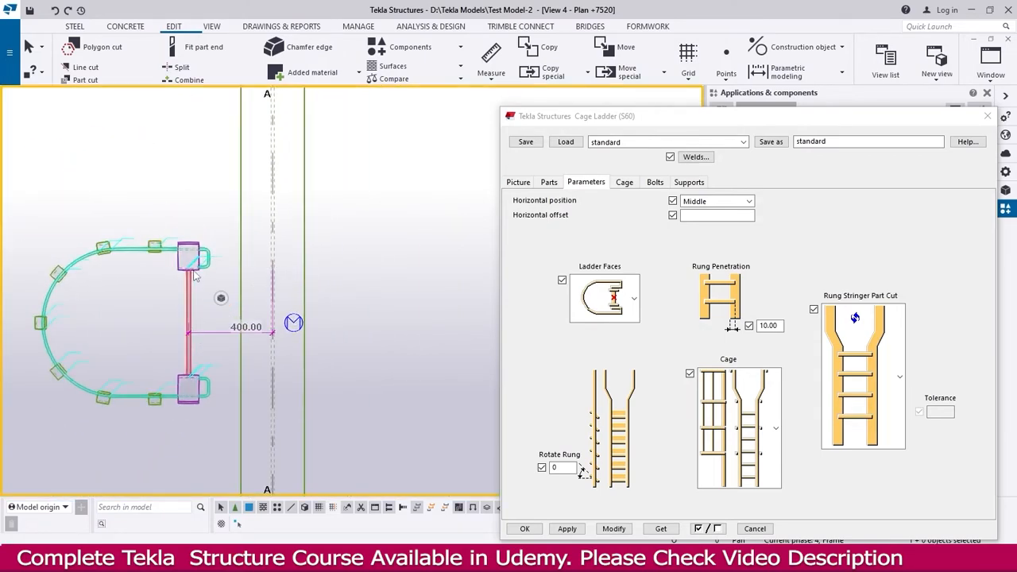
Try a 250 mm distance between the ladder and its reference point and apply it to the ladder.
{"action": "left_click", "coordinate": [517, 183]}
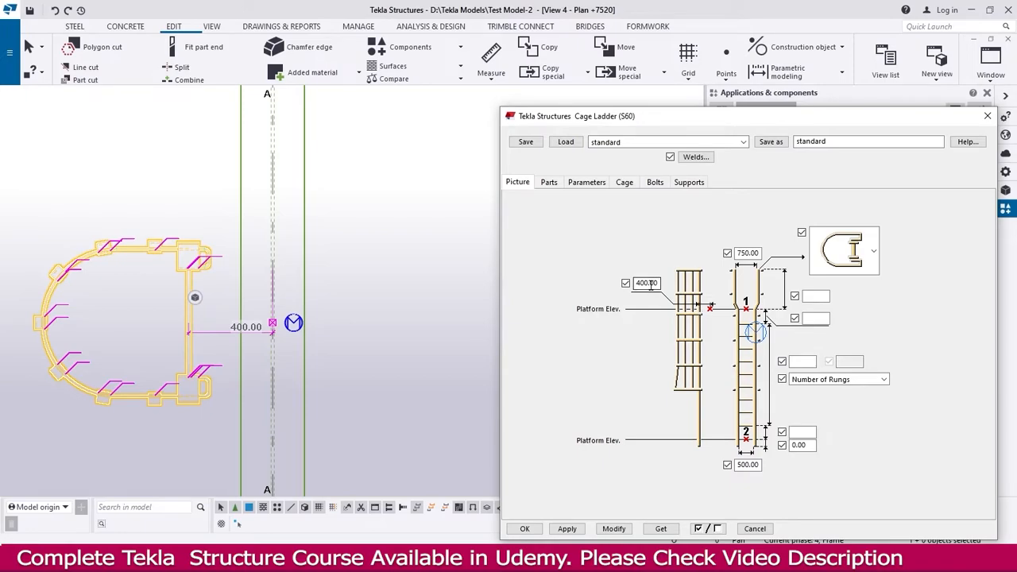
{"action": "left_click_drag", "start_coordinate": [660, 283], "coordinate": [627, 282]}
{"action": "type", "text": "250"}
{"action": "left_click", "coordinate": [616, 528]}
Set the distance between the ladder and its reference point back to 400 mm and apply it.
{"action": "double_click", "coordinate": [647, 282]}
{"action": "type", "text": "4"}
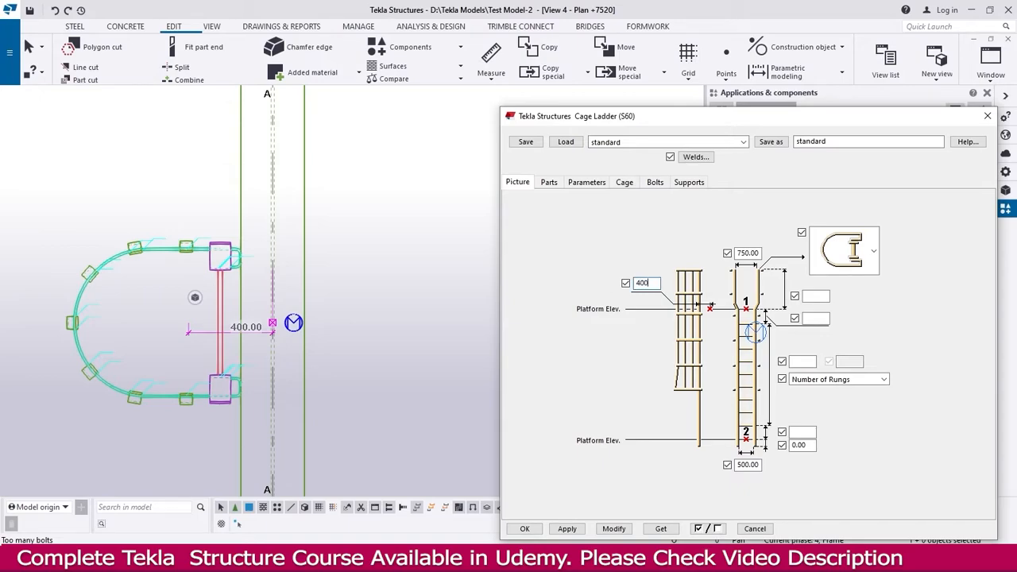
{"action": "left_click", "coordinate": [613, 528]}
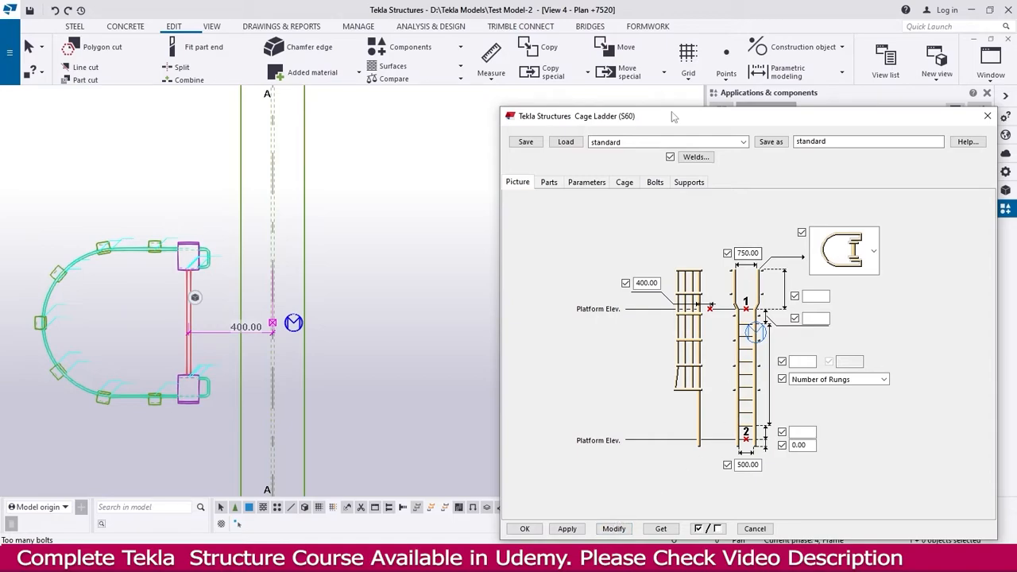
In the ladder's parameters, choose the cage option that shows only rails and rungs without a cage.
{"action": "left_click", "coordinate": [588, 183]}
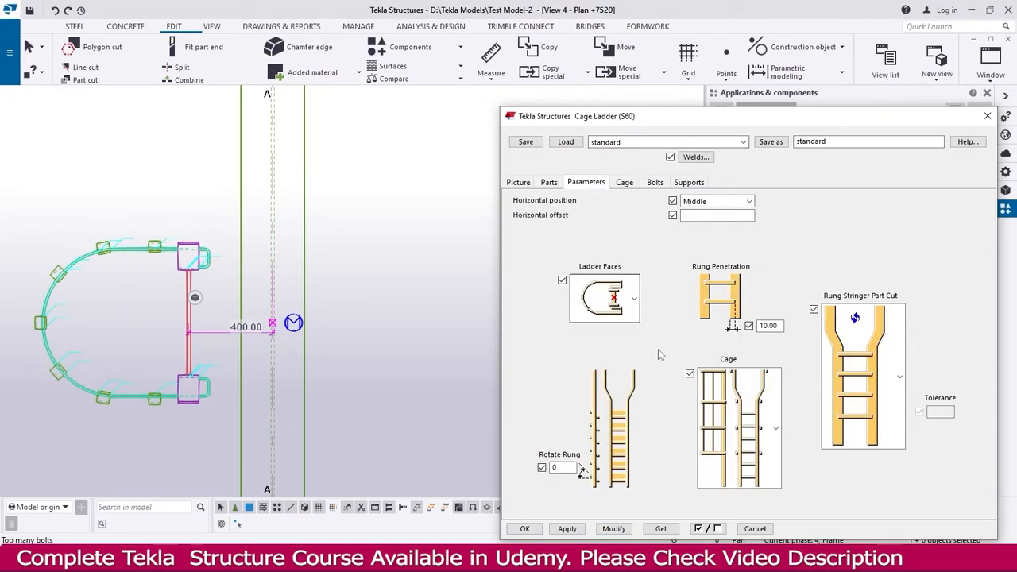
{"action": "double_click", "coordinate": [568, 468]}
{"action": "double_click", "coordinate": [553, 467]}
{"action": "left_click", "coordinate": [778, 425]}
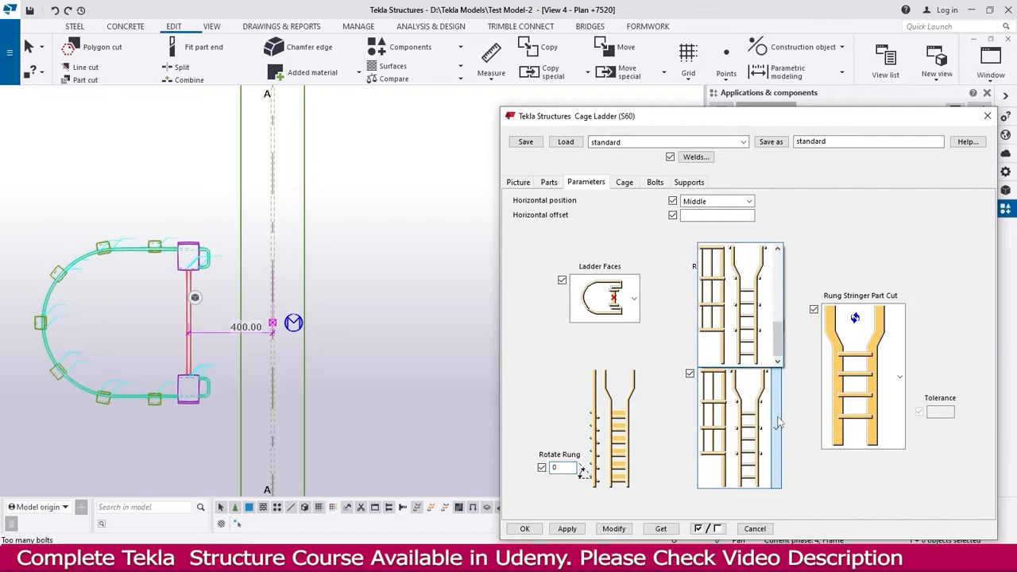
{"action": "left_click_drag", "start_coordinate": [780, 347], "coordinate": [774, 314]}
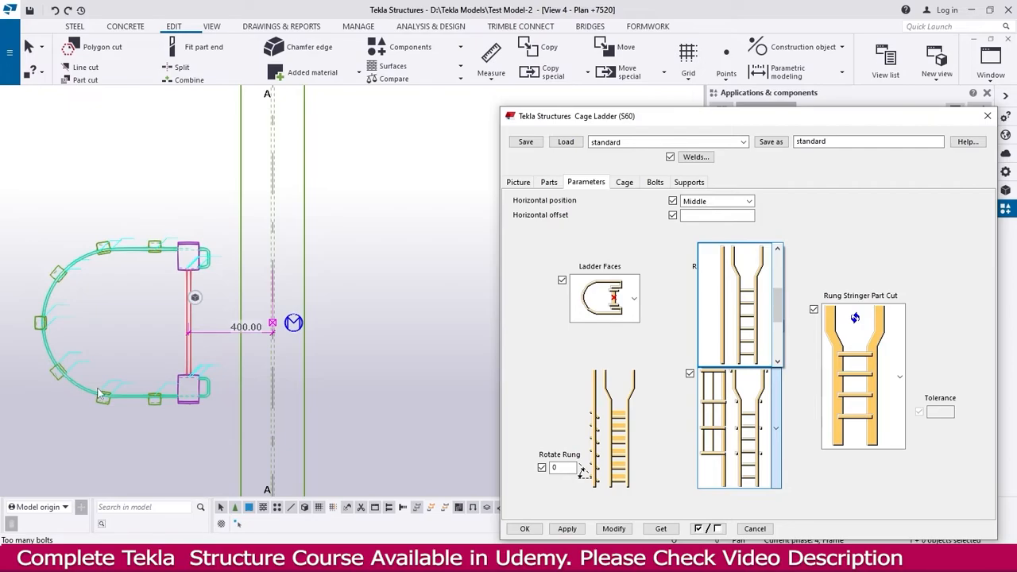
{"action": "left_click", "coordinate": [752, 296]}
Apply the option without a cage to the ladder in the 3D view and check its full height.
{"action": "left_click", "coordinate": [362, 272]}
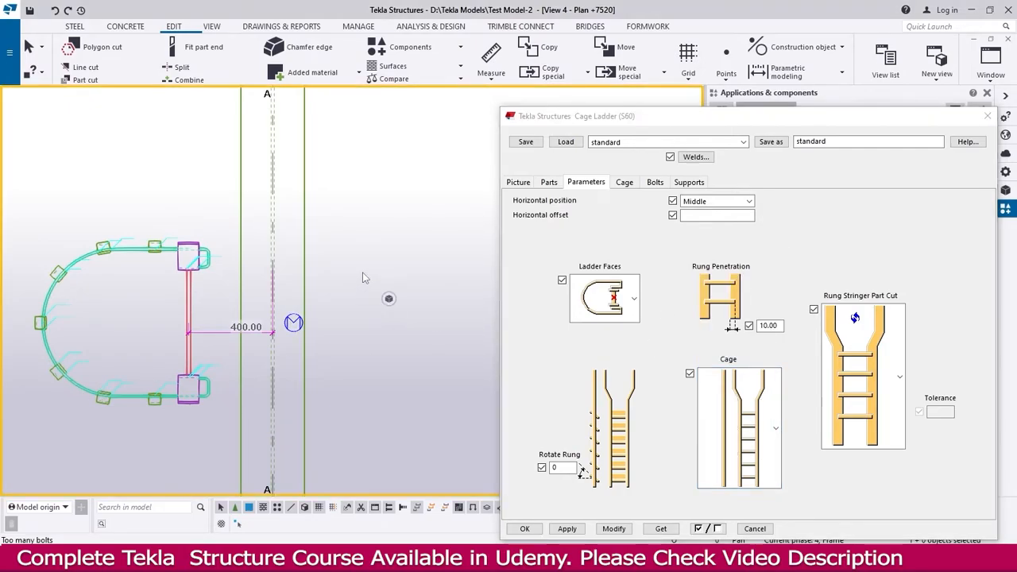
{"action": "key", "text": "ctrl+Tab"}
{"action": "scroll", "coordinate": [263, 397], "scroll_direction": "up", "scroll_amount": 5}
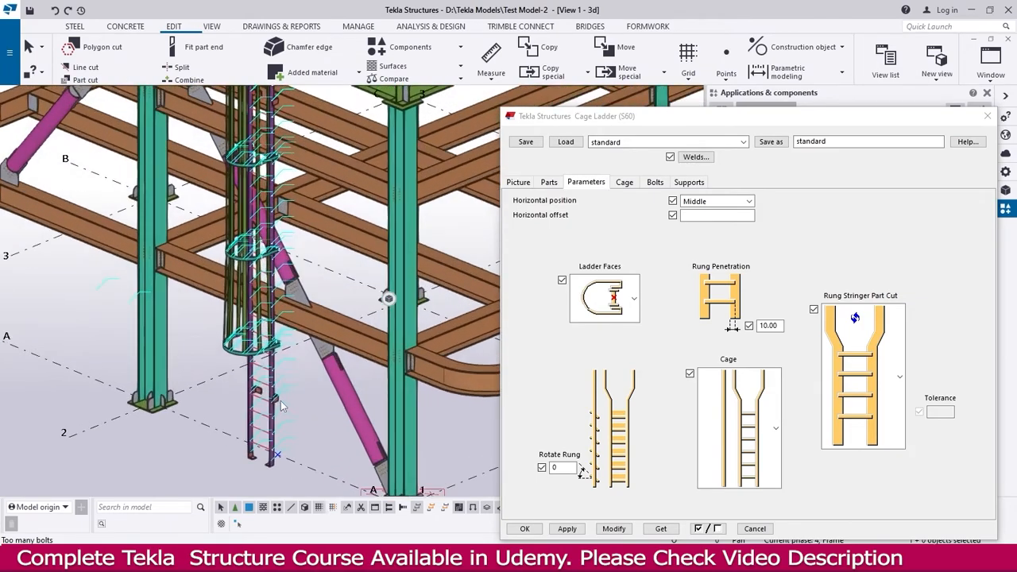
{"action": "left_click", "coordinate": [275, 343]}
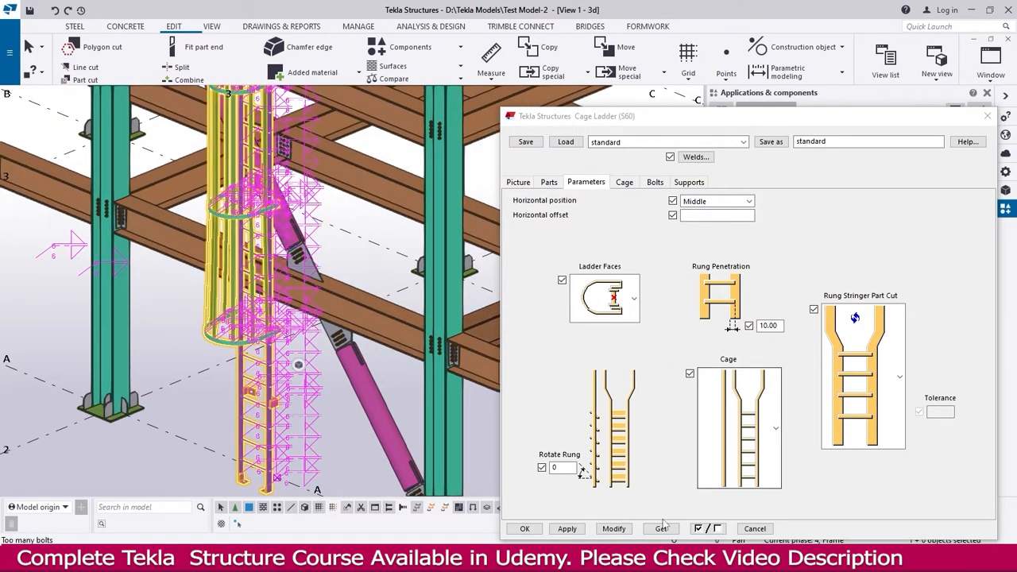
{"action": "left_click", "coordinate": [624, 530]}
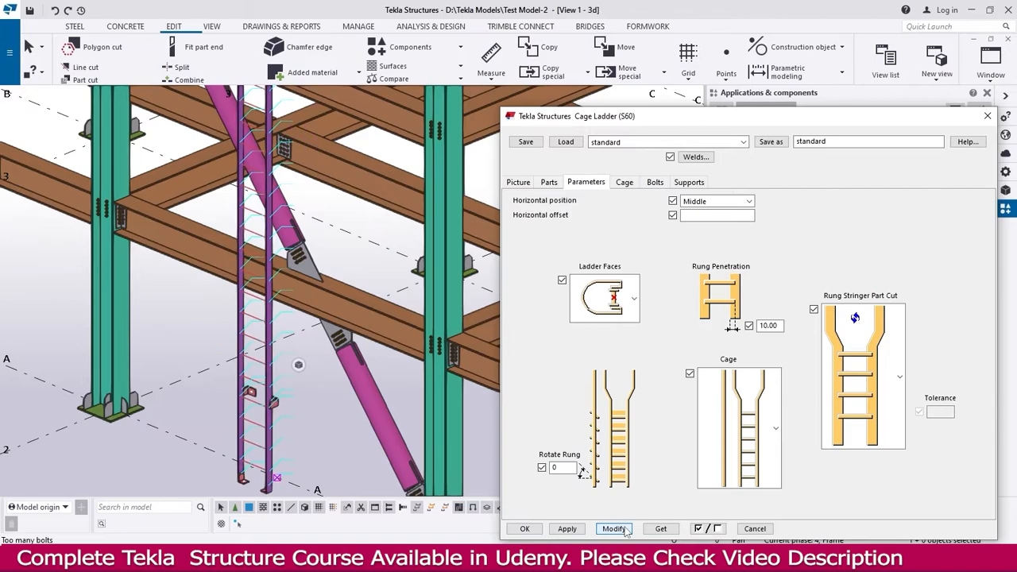
{"action": "scroll", "coordinate": [314, 392], "scroll_direction": "down", "scroll_amount": 5}
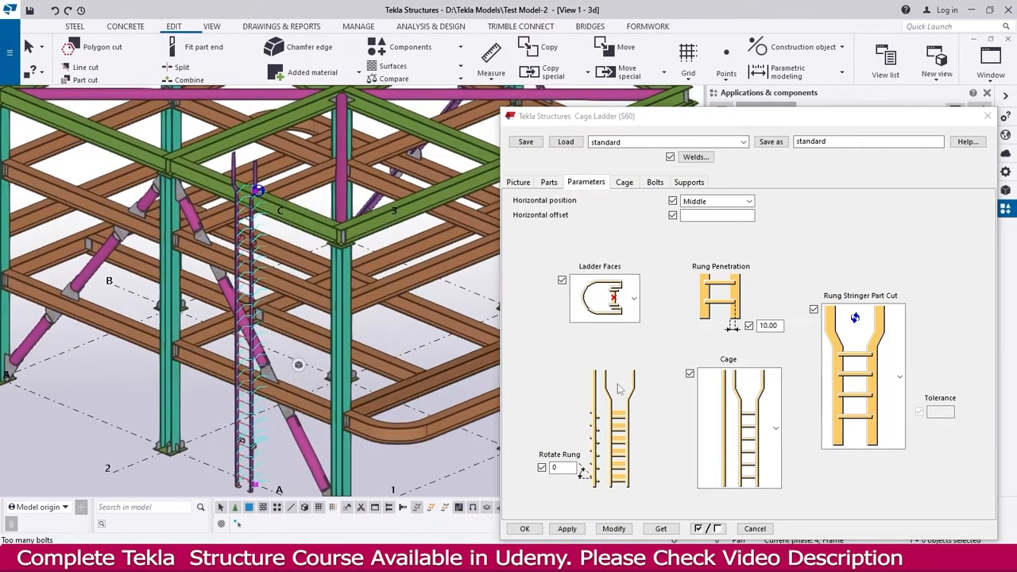
Choose the cage option with hoops and vertical bars in the ladder's parameters and apply it.
{"action": "left_click", "coordinate": [769, 398]}
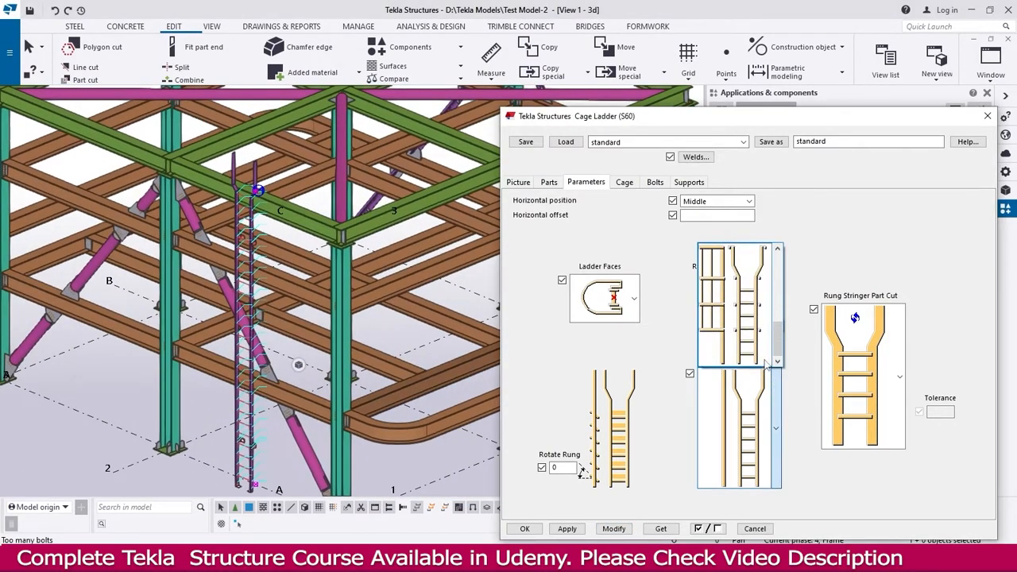
{"action": "left_click", "coordinate": [745, 321]}
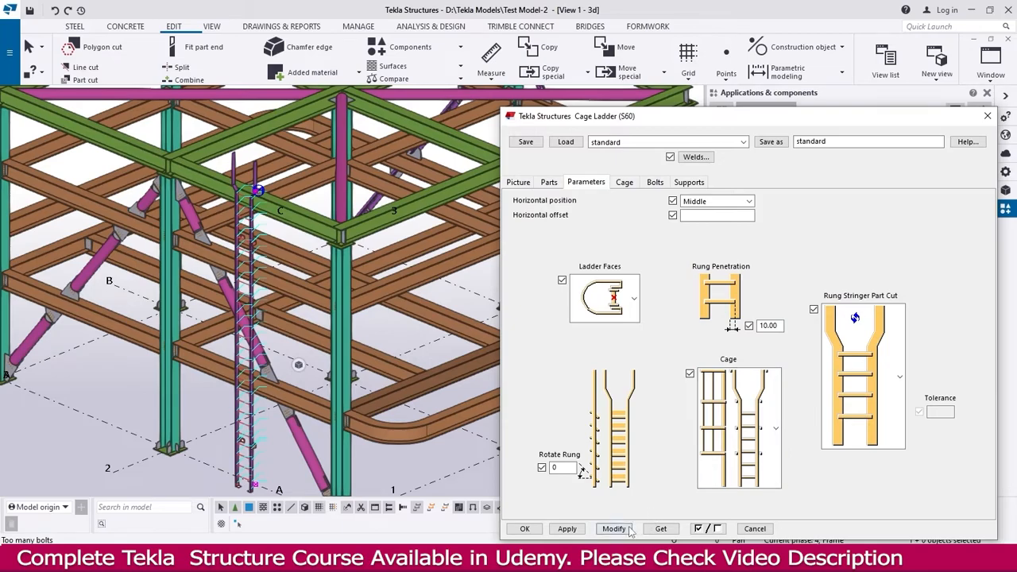
{"action": "left_click", "coordinate": [628, 529]}
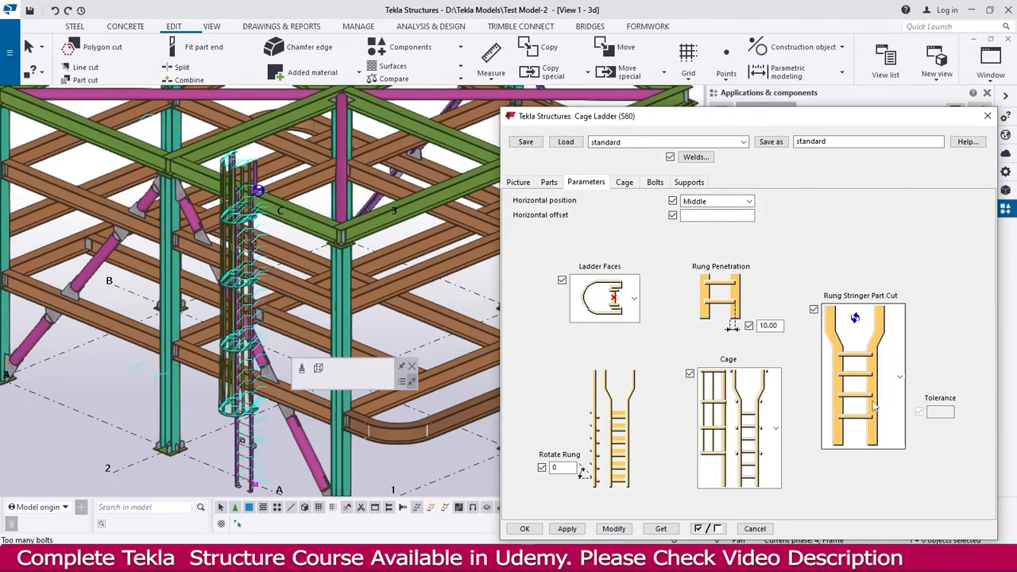
Examine where a rung end passes through the stringer and review the rung stringer part cut options, keeping the current one.
{"action": "scroll", "coordinate": [208, 433], "scroll_direction": "up", "scroll_amount": 2}
{"action": "scroll", "coordinate": [283, 414], "scroll_direction": "up", "scroll_amount": 4}
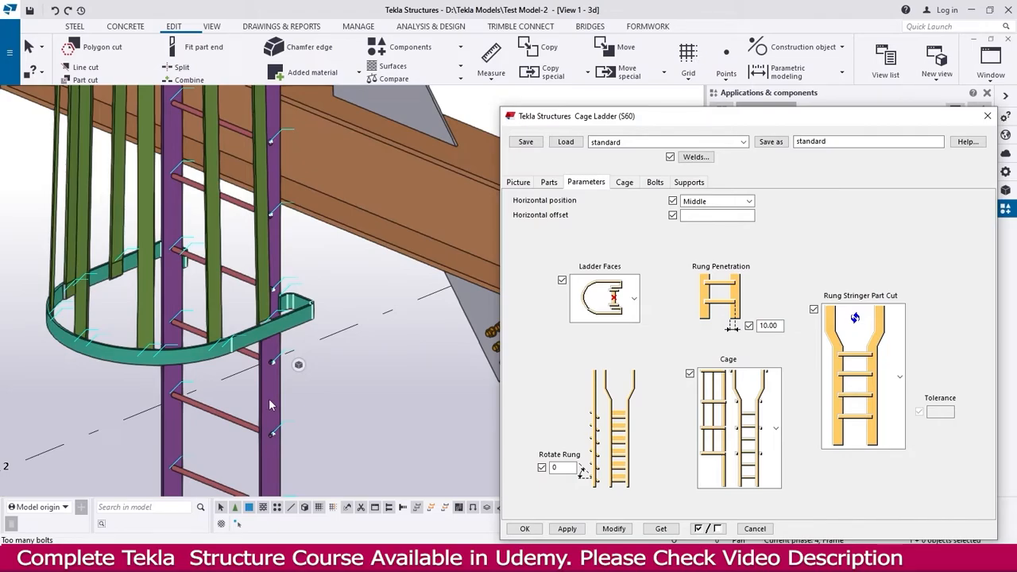
{"action": "scroll", "coordinate": [270, 405], "scroll_direction": "up", "scroll_amount": 4}
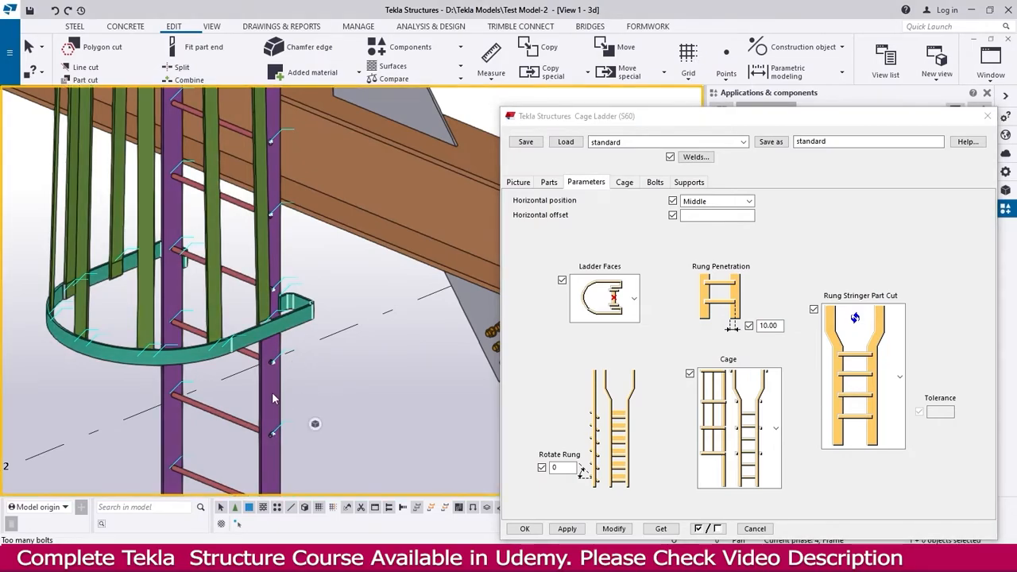
{"action": "scroll", "coordinate": [271, 354], "scroll_direction": "up", "scroll_amount": 3}
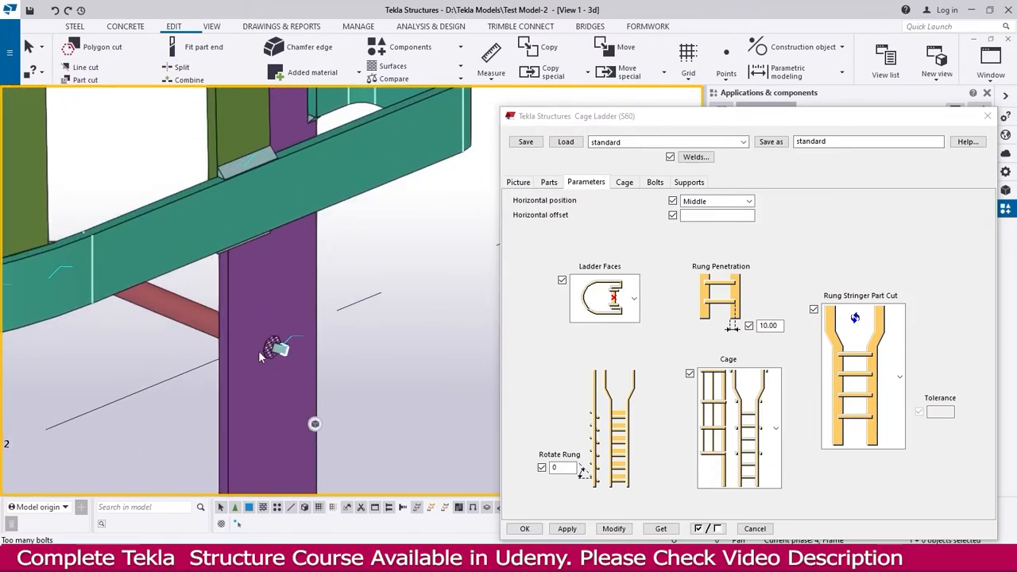
{"action": "left_click", "coordinate": [900, 378]}
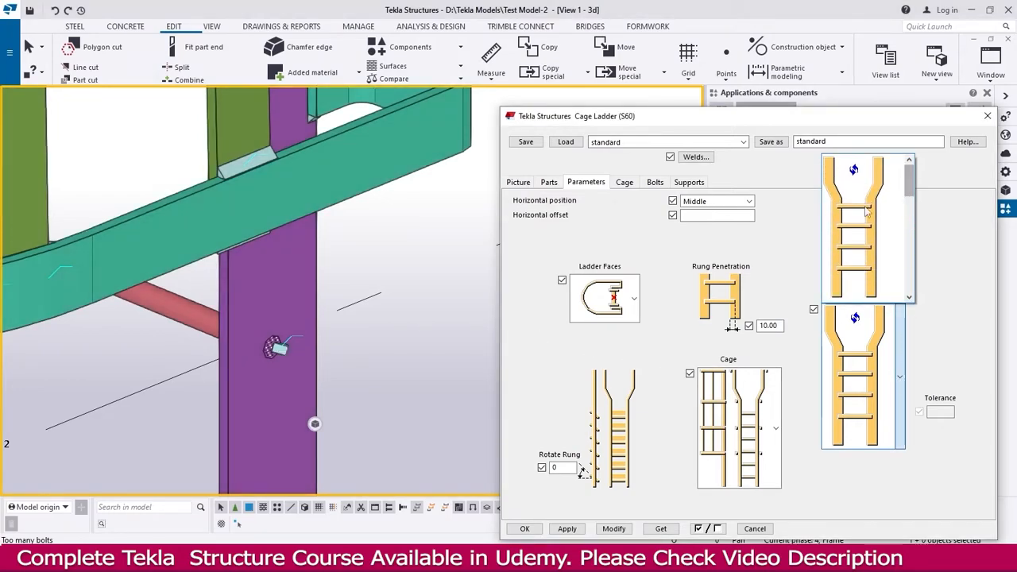
{"action": "left_click", "coordinate": [910, 297]}
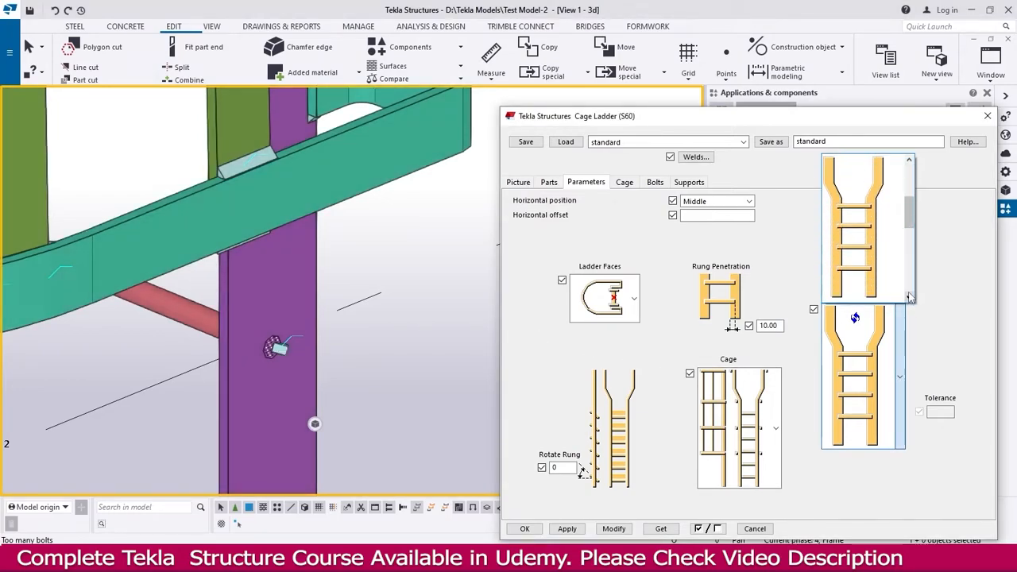
{"action": "left_click", "coordinate": [910, 296]}
{"action": "left_click", "coordinate": [910, 296]}
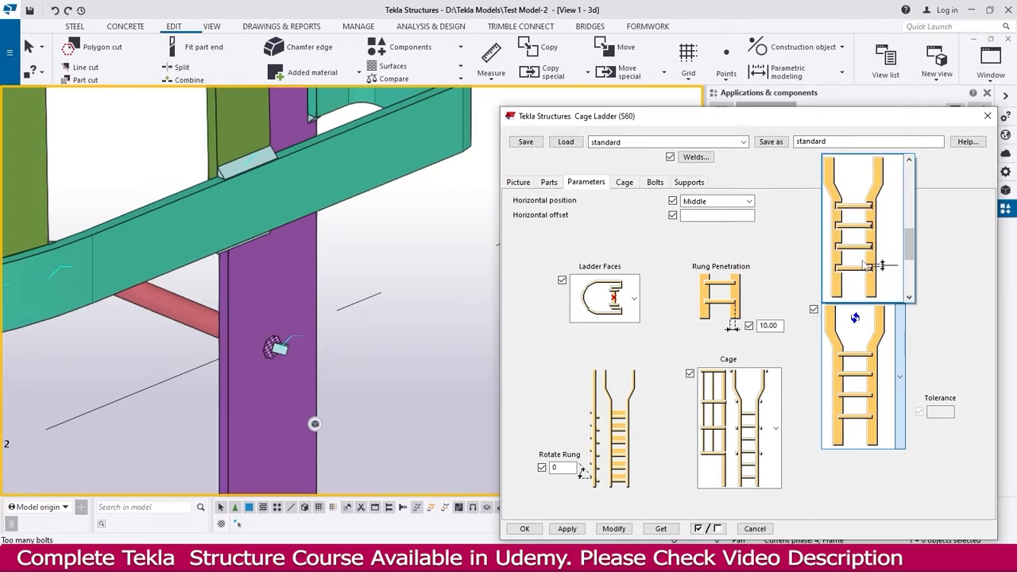
{"action": "left_click", "coordinate": [910, 296]}
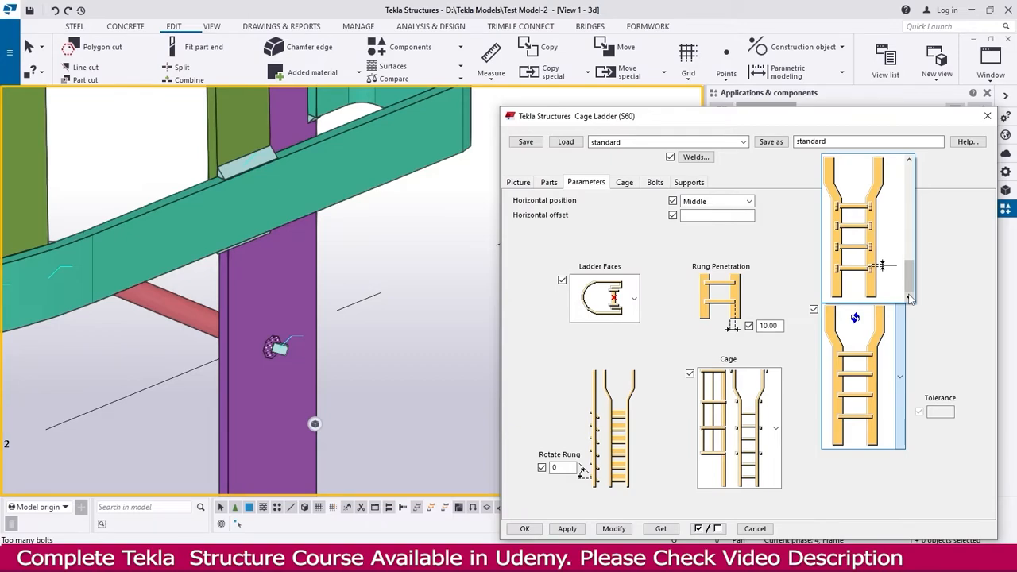
{"action": "left_click_drag", "start_coordinate": [911, 278], "coordinate": [912, 175]}
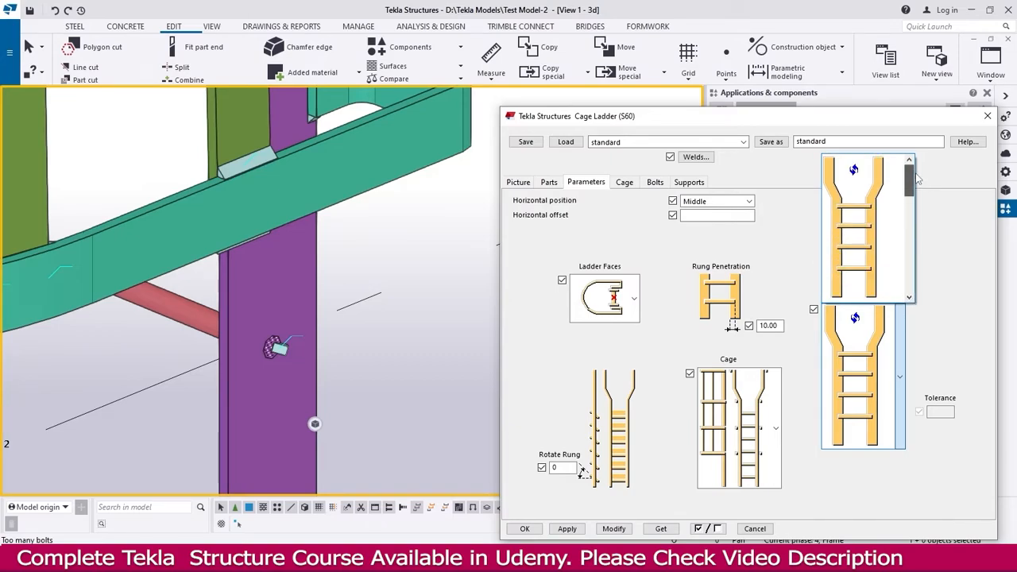
{"action": "left_click", "coordinate": [882, 213]}
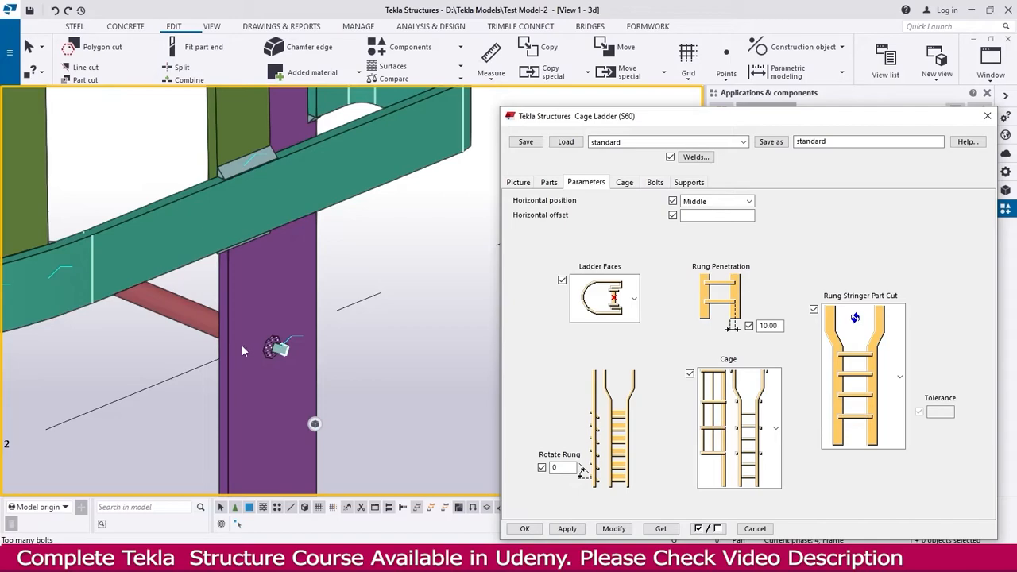
Try a rung penetration of 25 mm and apply it to the cage ladder.
{"action": "left_click_drag", "start_coordinate": [782, 325], "coordinate": [719, 325]}
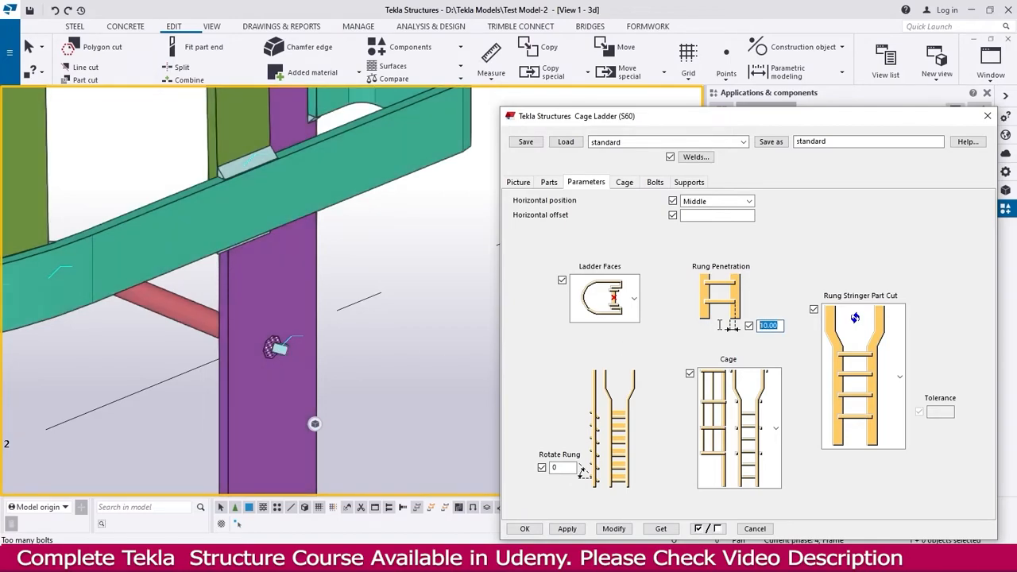
{"action": "type", "text": "25"}
{"action": "left_click", "coordinate": [614, 529]}
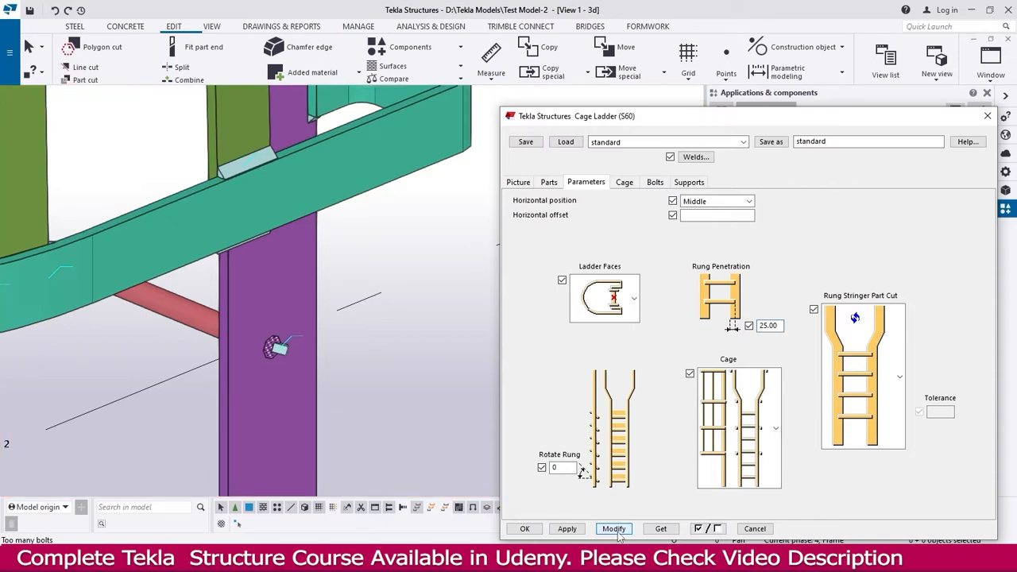
{"action": "left_click", "coordinate": [295, 334]}
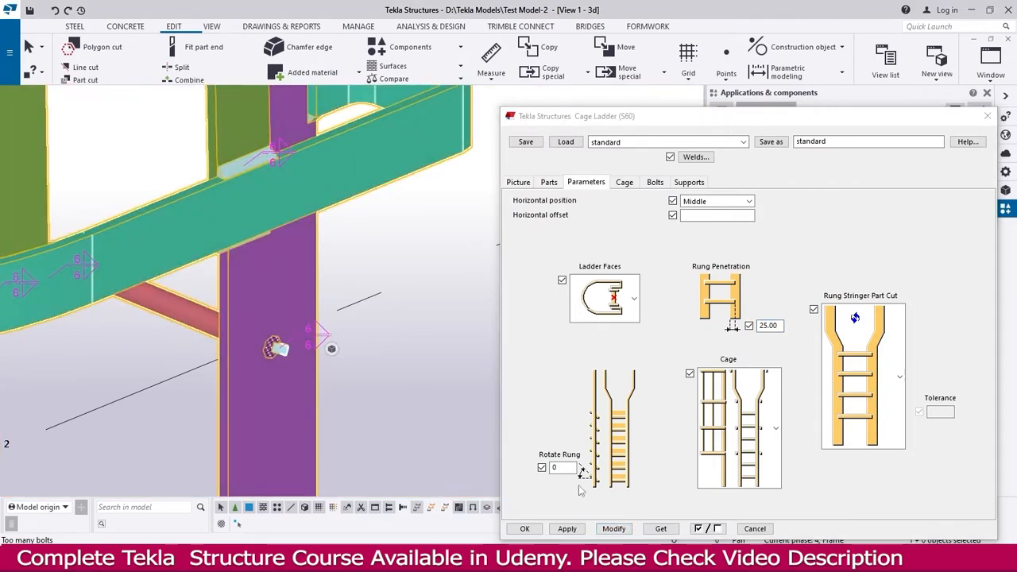
{"action": "left_click", "coordinate": [614, 529]}
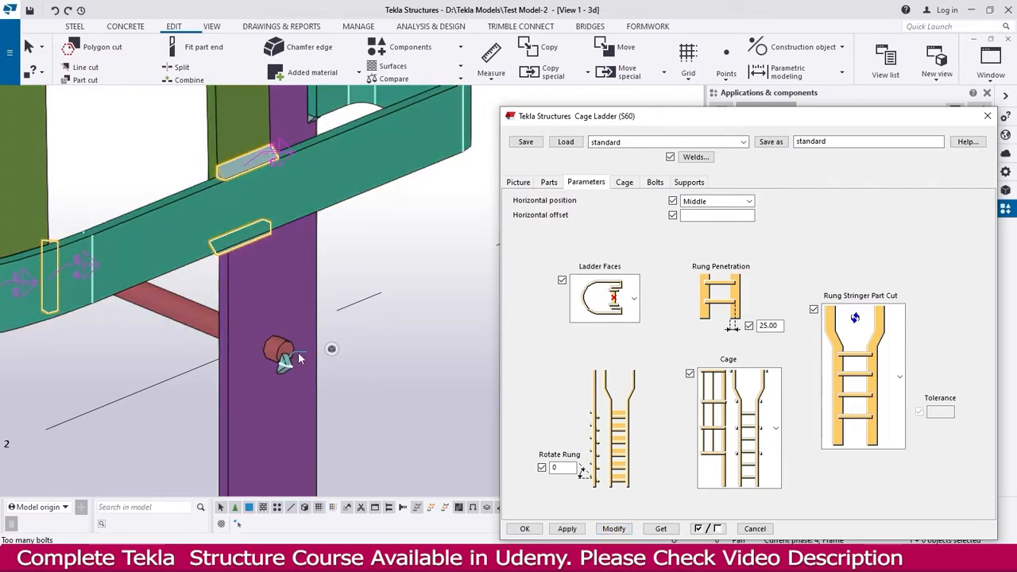
Try a rung penetration of 5 mm and apply it to the cage ladder.
{"action": "left_click_drag", "start_coordinate": [778, 325], "coordinate": [750, 328]}
{"action": "type", "text": "5.00"}
{"action": "left_click", "coordinate": [626, 528]}
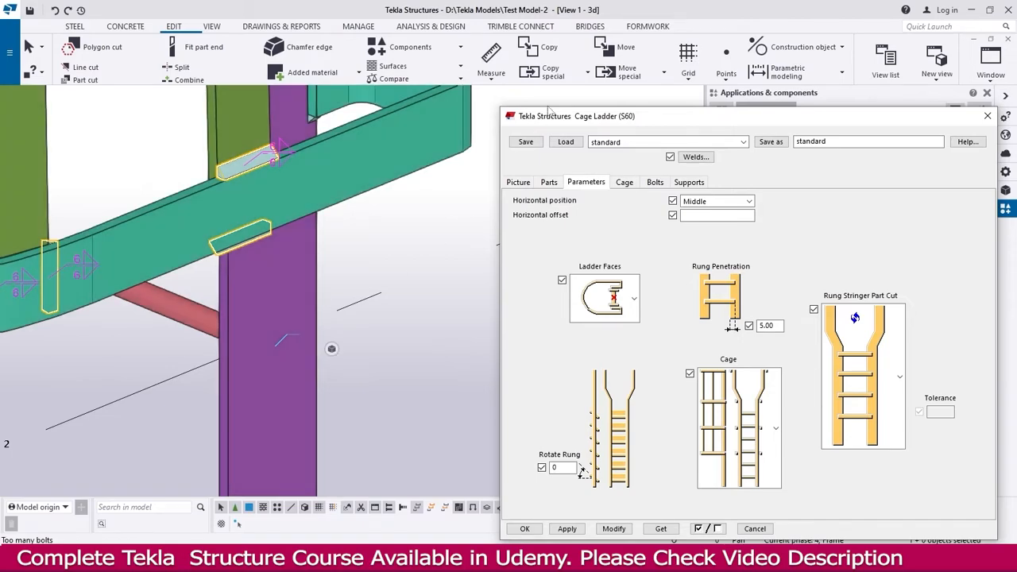
Check the ladder's part profiles, then set the rung penetration to 15 mm and apply it.
{"action": "left_click", "coordinate": [555, 183]}
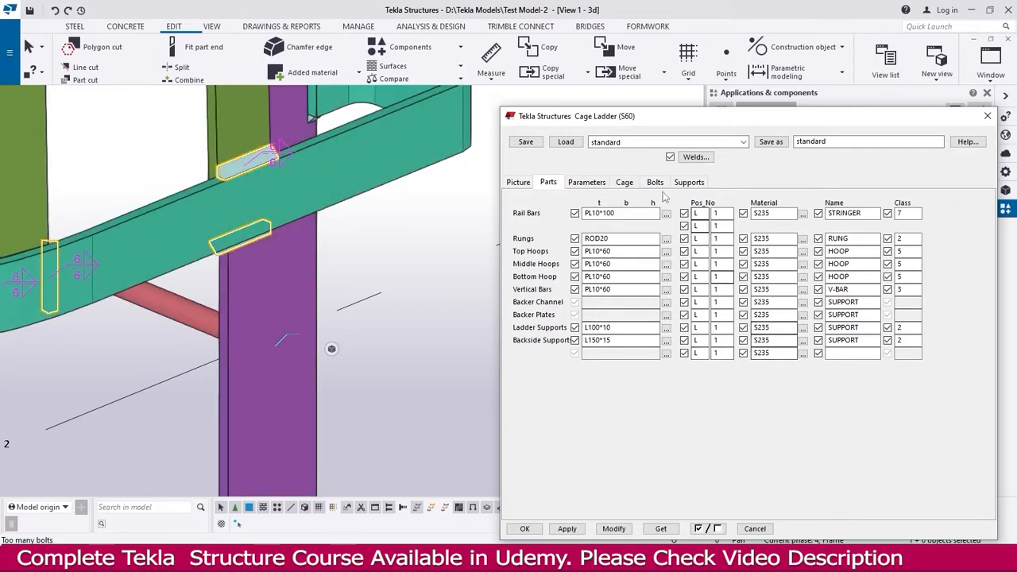
{"action": "left_click", "coordinate": [625, 182]}
{"action": "left_click", "coordinate": [587, 182]}
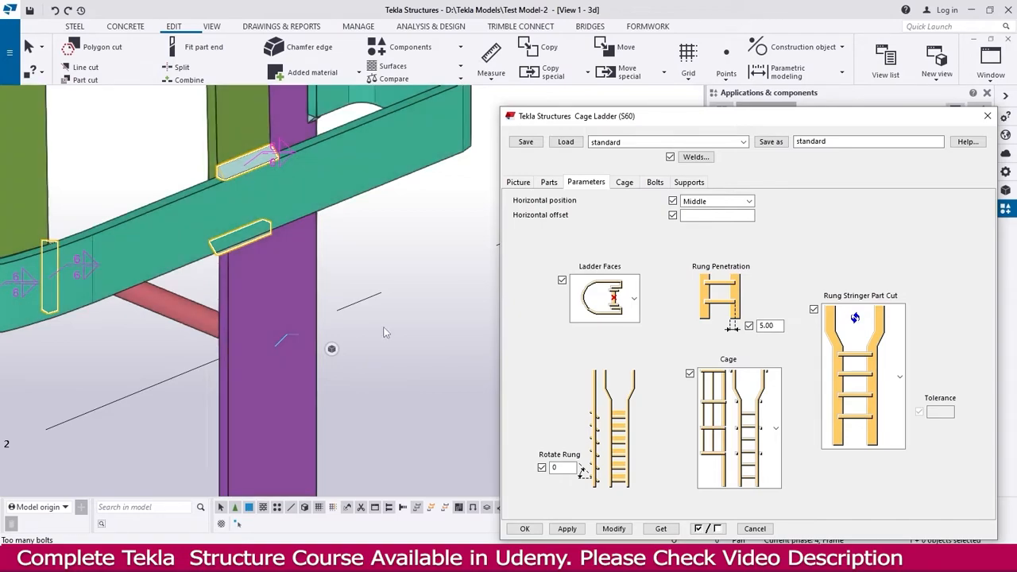
{"action": "double_click", "coordinate": [766, 326]}
{"action": "type", "text": "15"}
{"action": "left_click", "coordinate": [614, 529]}
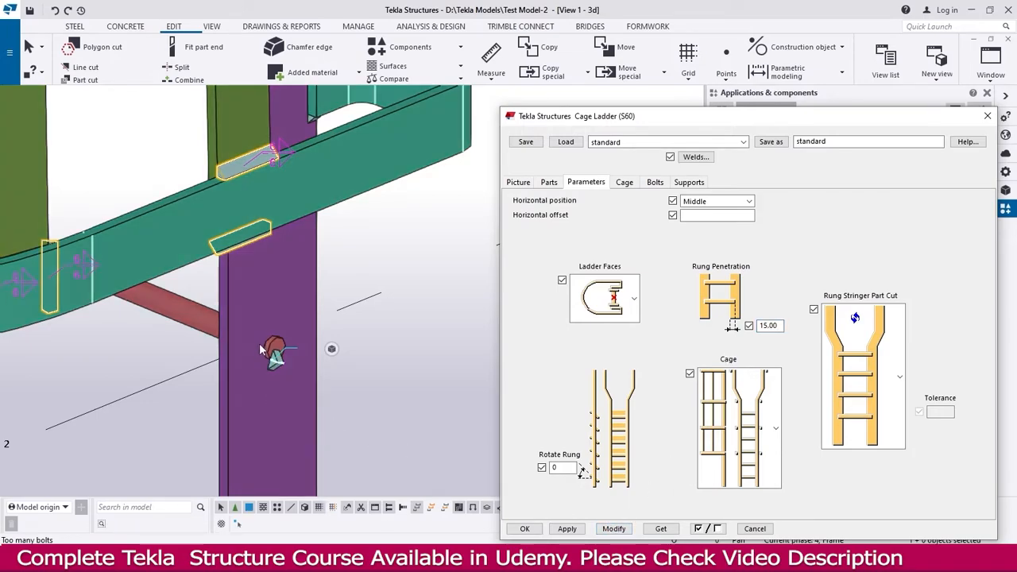
In the plan view at +7520, try a 500 mm horizontal offset for the cage ladder and apply it.
{"action": "scroll", "coordinate": [282, 356], "scroll_direction": "down", "scroll_amount": 5}
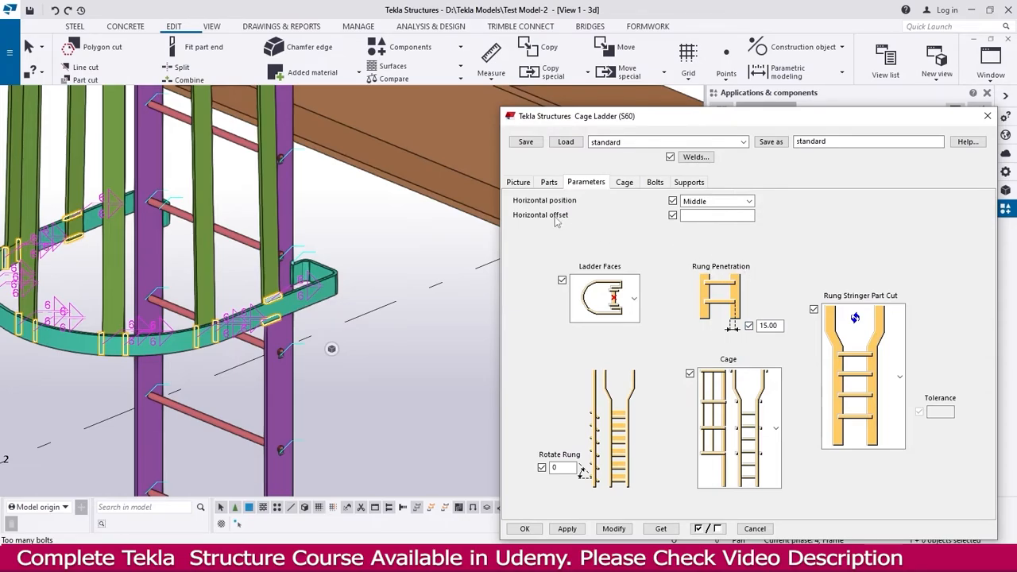
{"action": "scroll", "coordinate": [296, 336], "scroll_direction": "down", "scroll_amount": 6}
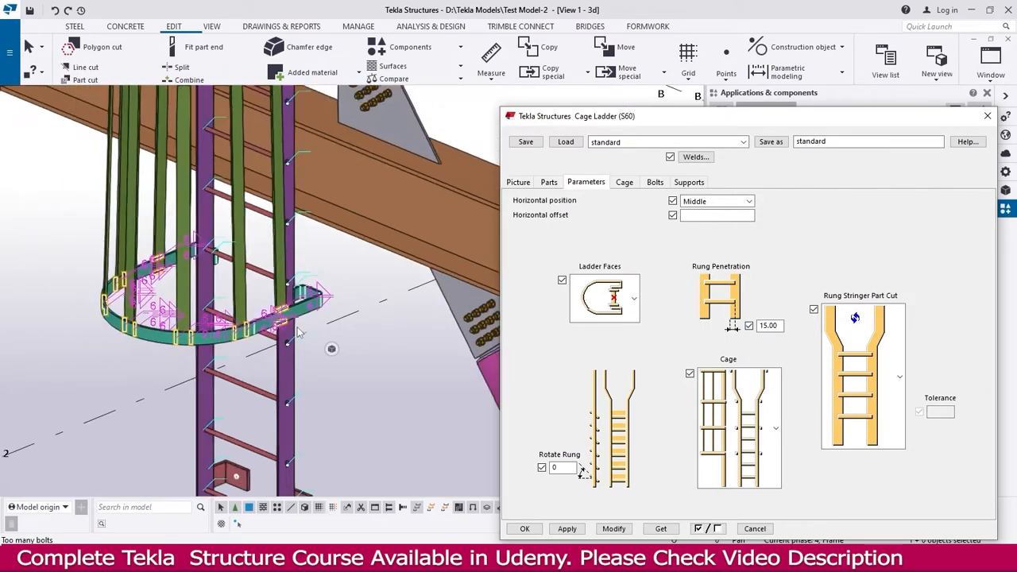
{"action": "key", "text": "ctrl+Tab"}
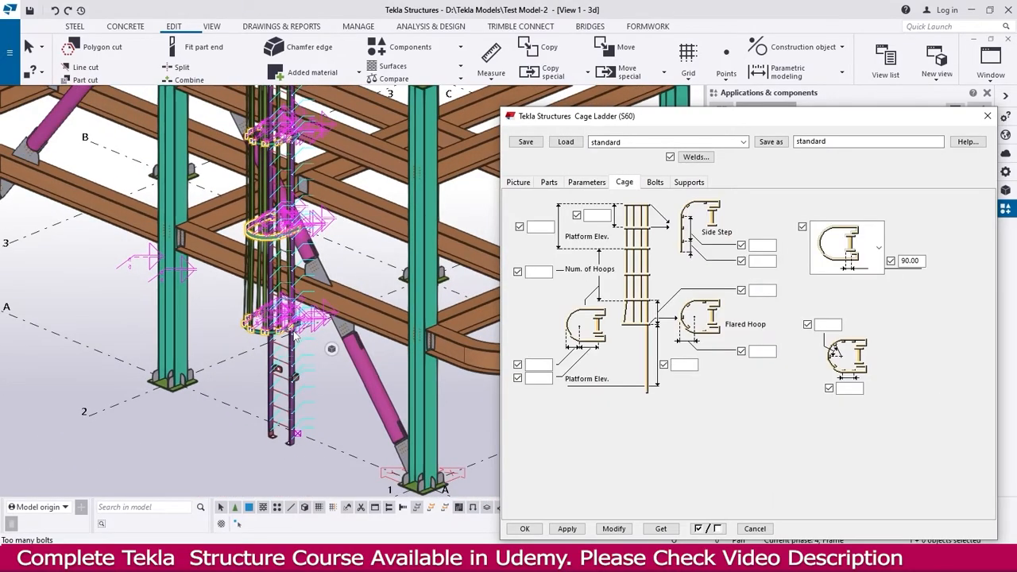
{"action": "left_click", "coordinate": [326, 387]}
{"action": "key", "text": "ctrl+Tab"}
{"action": "key", "text": "ctrl+Tab"}
{"action": "key", "text": "ctrl+Tab"}
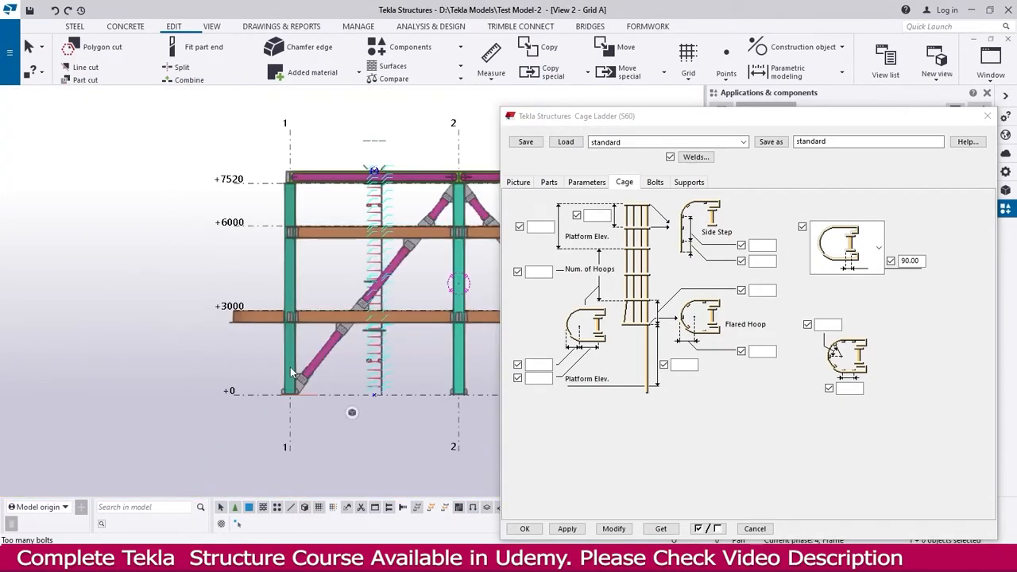
{"action": "left_click", "coordinate": [286, 324]}
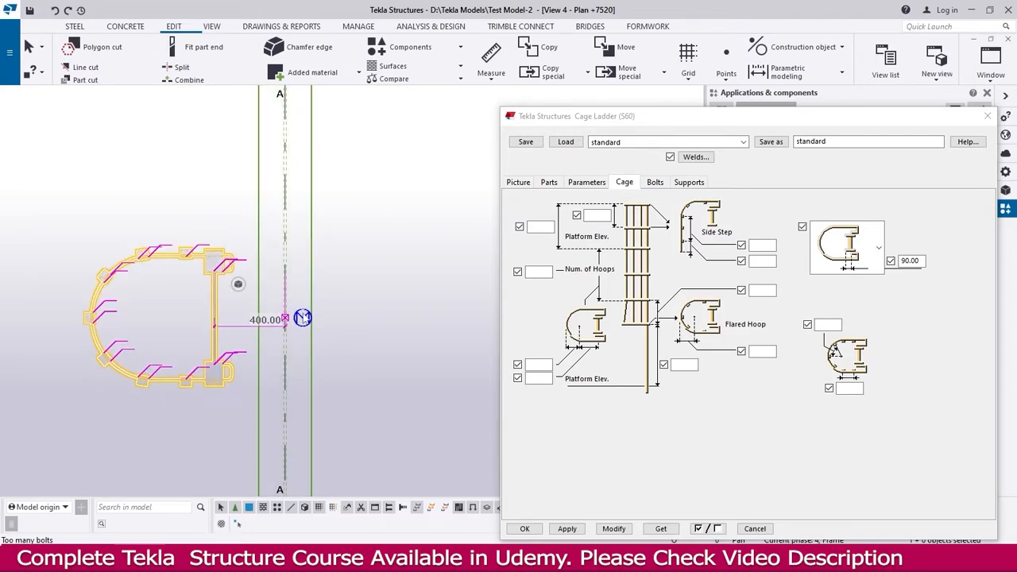
{"action": "left_click", "coordinate": [598, 188]}
{"action": "left_click", "coordinate": [696, 215]}
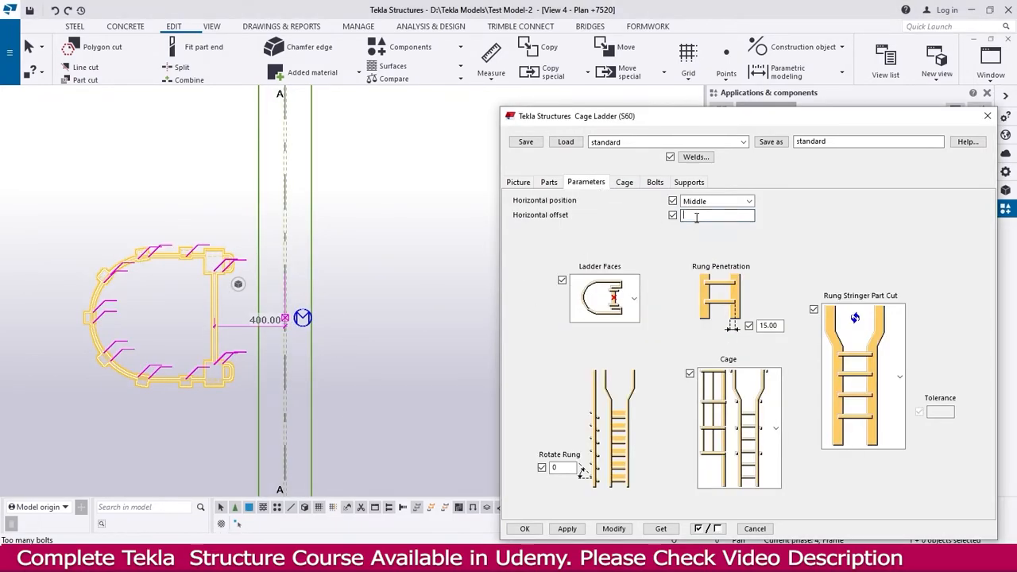
{"action": "type", "text": "500"}
{"action": "left_click", "coordinate": [614, 528]}
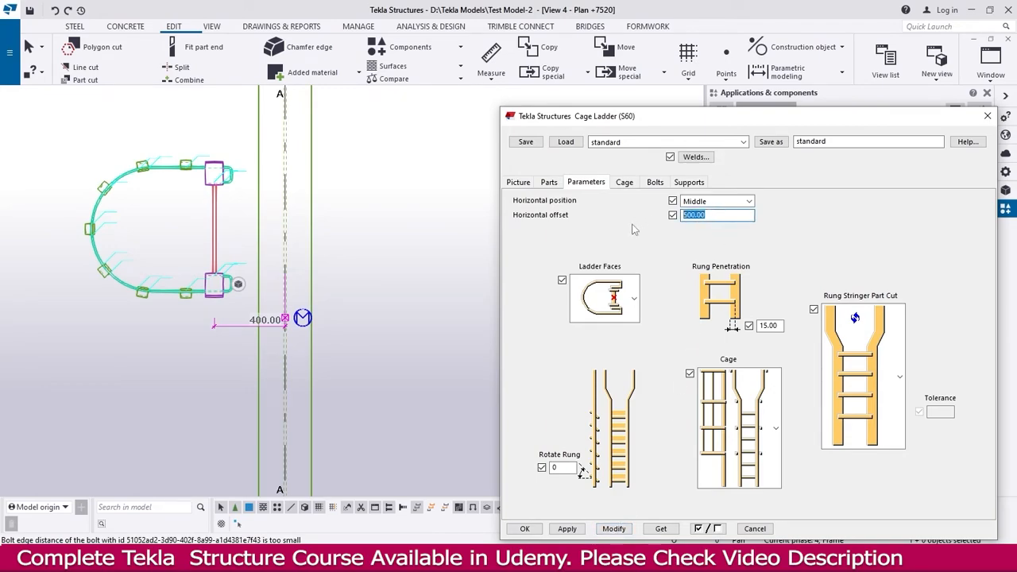
Set the ladder's horizontal offset to 0 and apply it.
{"action": "type", "text": "0"}
{"action": "left_click", "coordinate": [616, 530]}
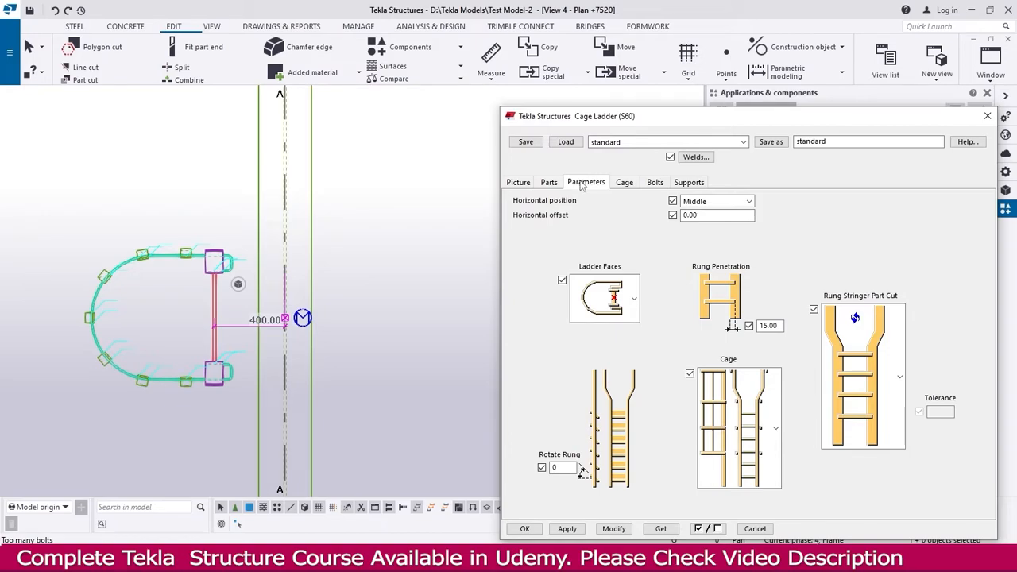
Check the hoop shape options available in the cage settings.
{"action": "left_click", "coordinate": [625, 182]}
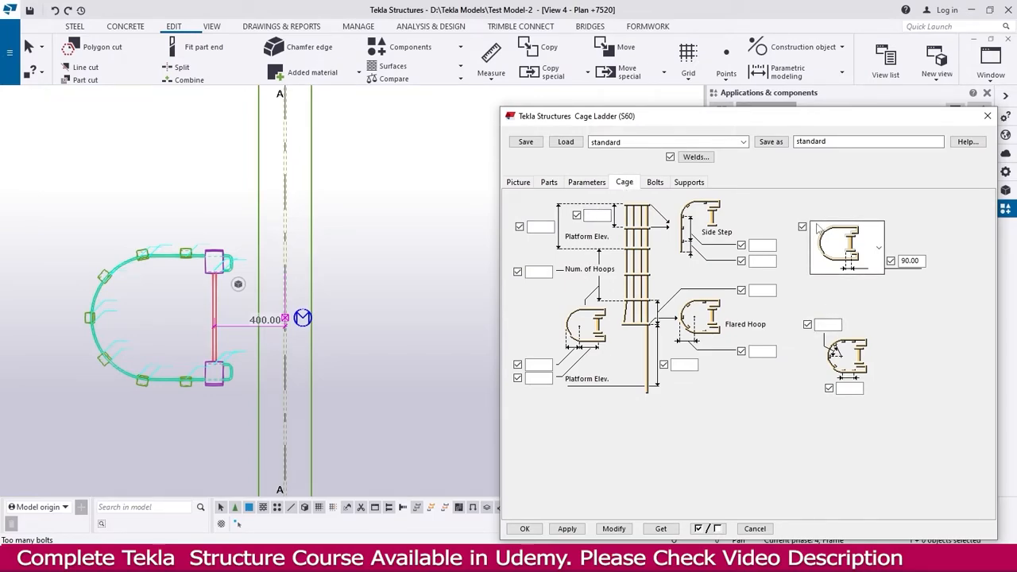
{"action": "left_click", "coordinate": [853, 248]}
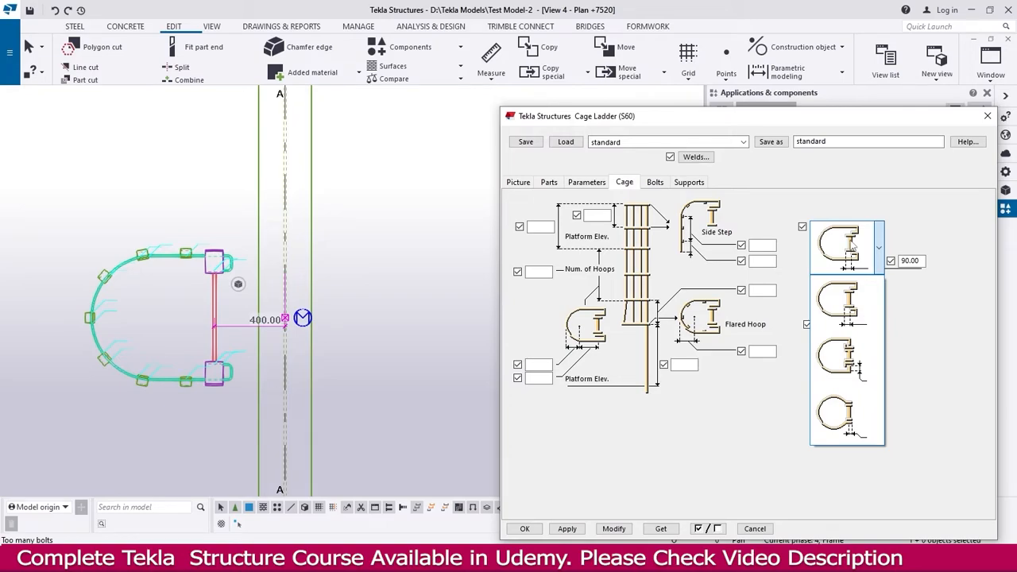
{"action": "left_click", "coordinate": [852, 248]}
Select the cage ladder in the 3D view, try the side-exit cage shape with the open upper side, and apply it.
{"action": "left_click", "coordinate": [518, 182]}
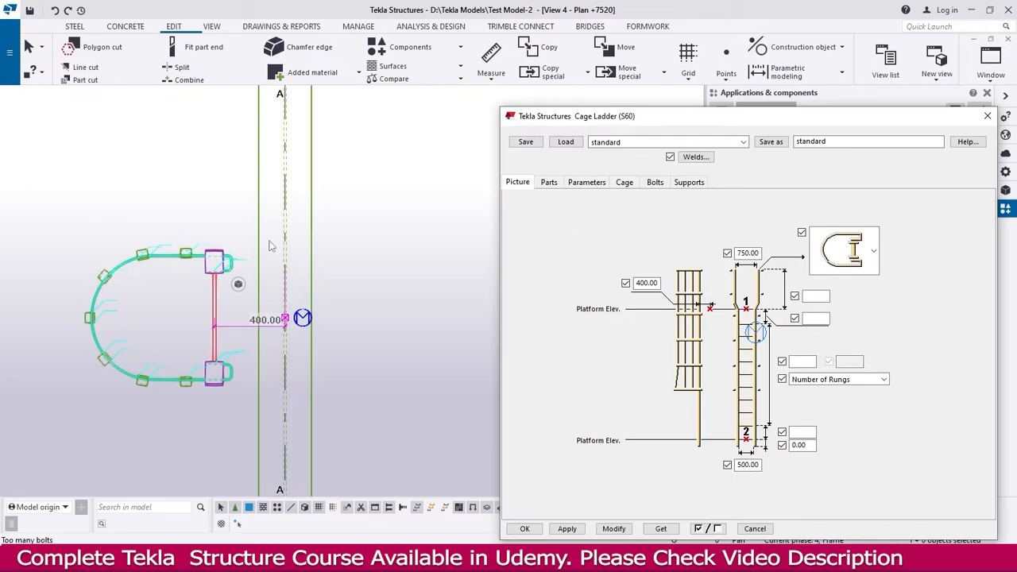
{"action": "scroll", "coordinate": [354, 290], "scroll_direction": "down", "scroll_amount": 3}
{"action": "left_click", "coordinate": [359, 289]}
{"action": "key", "text": "ctrl+Tab"}
{"action": "scroll", "coordinate": [284, 335], "scroll_direction": "down", "scroll_amount": 4}
{"action": "scroll", "coordinate": [230, 209], "scroll_direction": "up", "scroll_amount": 8}
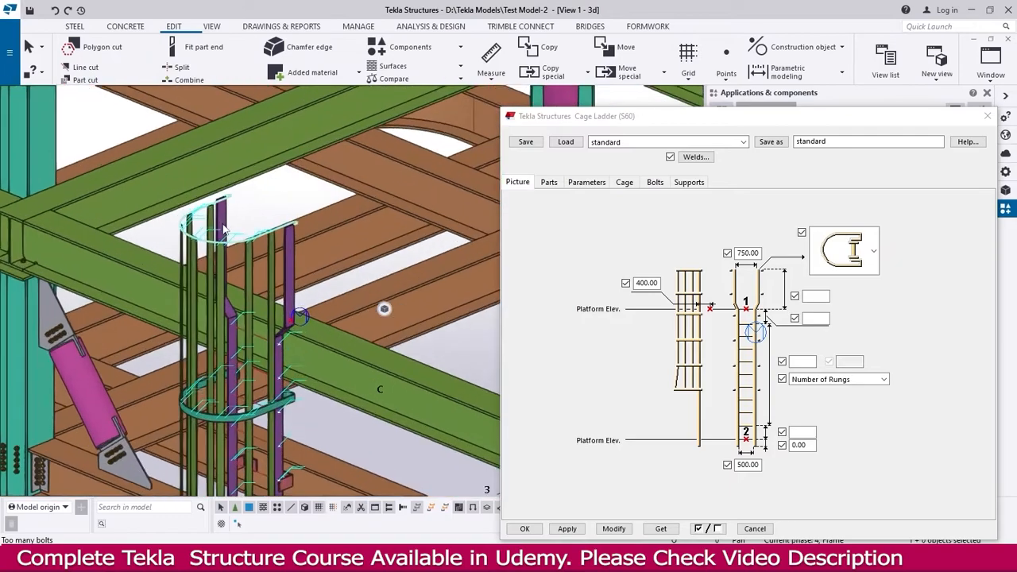
{"action": "left_click", "coordinate": [230, 209]}
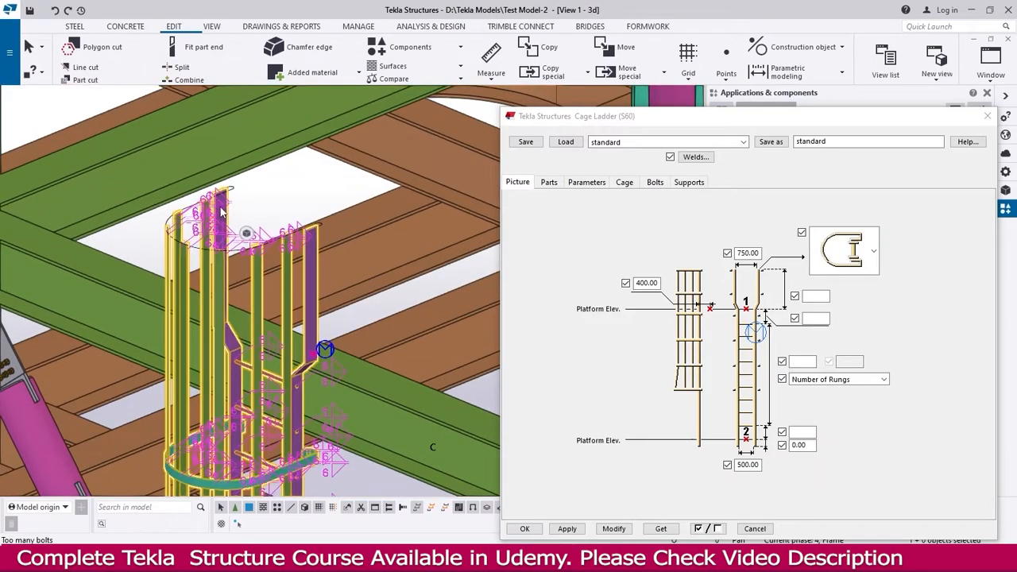
{"action": "left_click", "coordinate": [868, 265]}
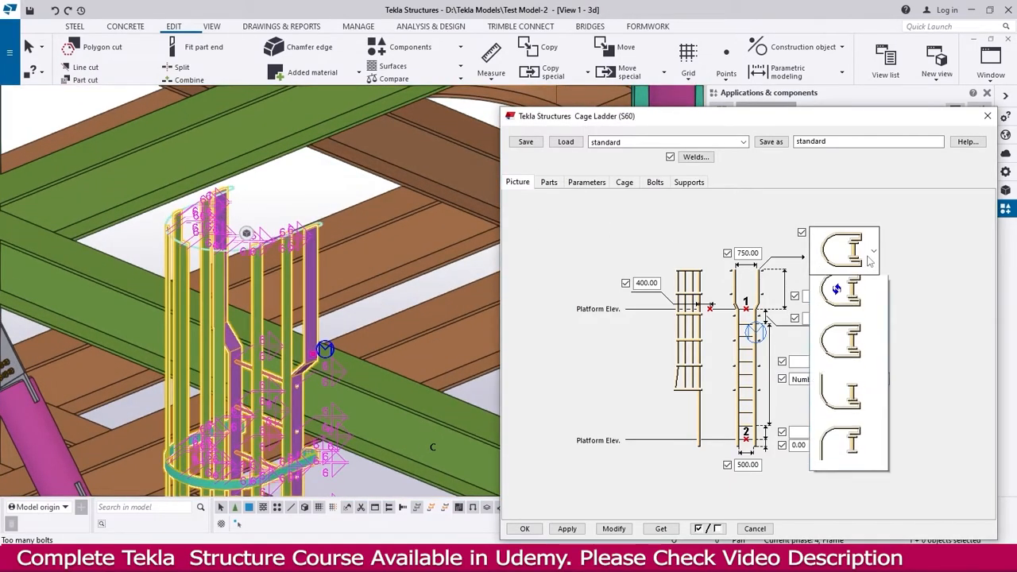
{"action": "left_click", "coordinate": [850, 407]}
{"action": "left_click", "coordinate": [624, 531]}
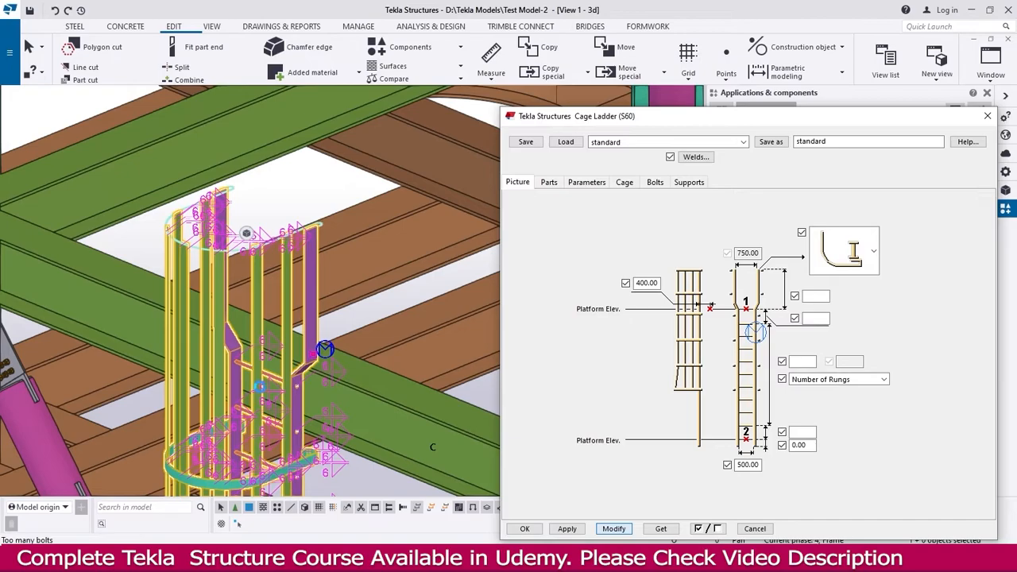
Try the Ladder Faces option with the cage curving to the right, apply it, and check the ladder in the model.
{"action": "left_click", "coordinate": [626, 183]}
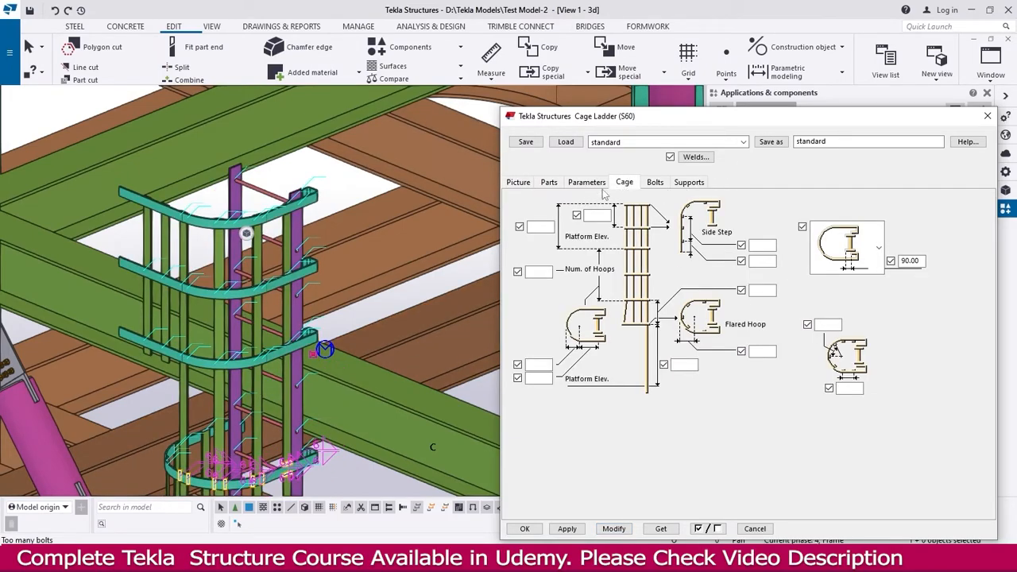
{"action": "left_click", "coordinate": [594, 184]}
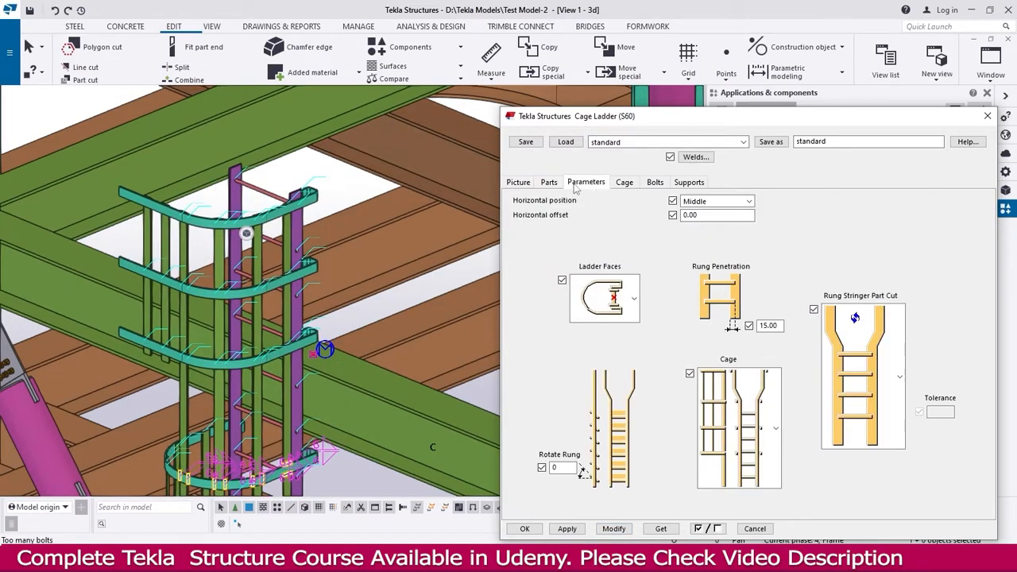
{"action": "left_click", "coordinate": [624, 298]}
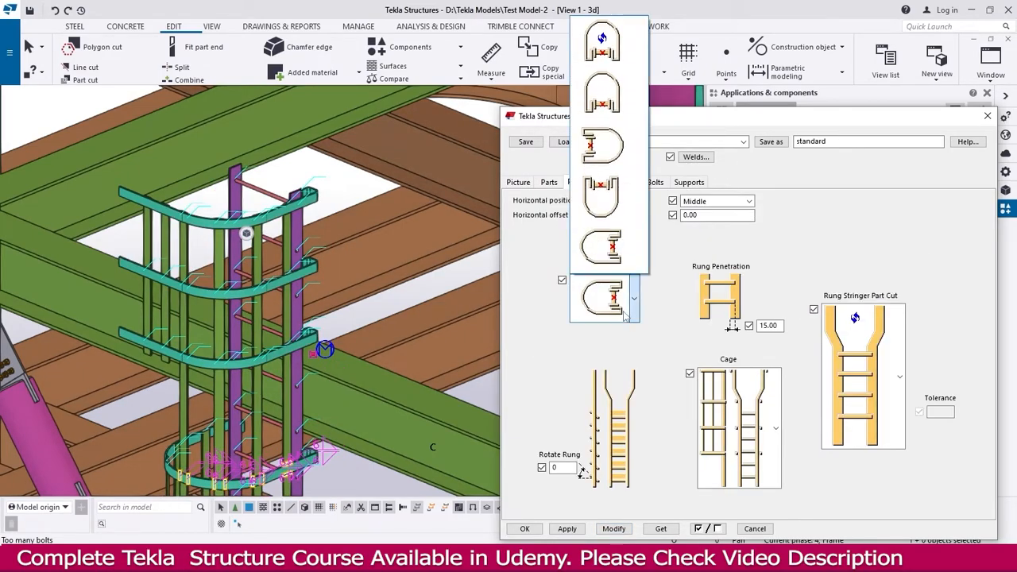
{"action": "left_click", "coordinate": [622, 153]}
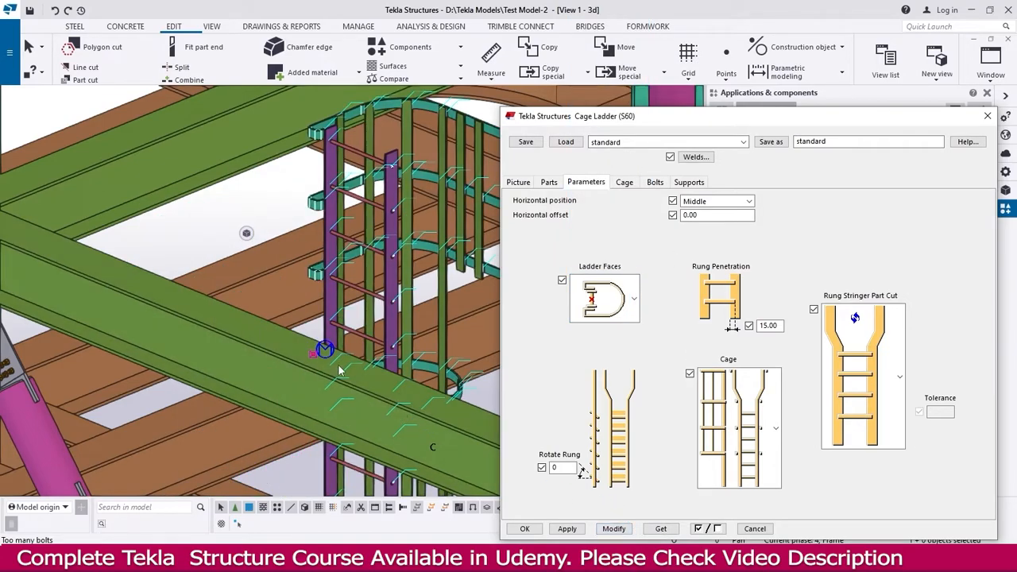
{"action": "scroll", "coordinate": [339, 357], "scroll_direction": "down", "scroll_amount": 3}
{"action": "middle_click_drag", "start_coordinate": [432, 292], "coordinate": [329, 236]}
{"action": "scroll", "coordinate": [343, 265], "scroll_direction": "down", "scroll_amount": 5}
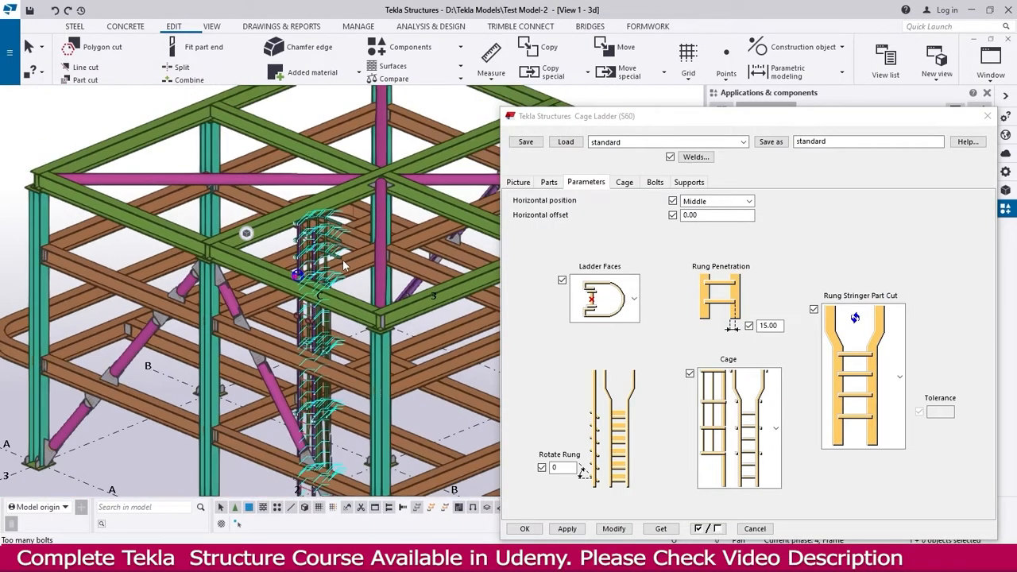
In the plan view at +7520, try the Ladder Faces option with the cage curving upward and apply it.
{"action": "key", "text": "ctrl+Tab"}
{"action": "key", "text": "ctrl+Tab"}
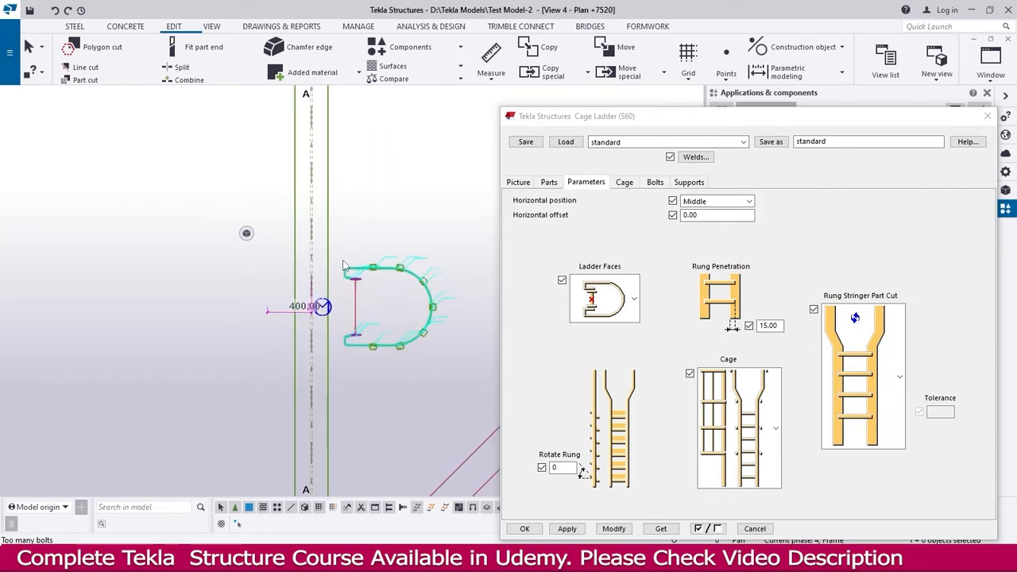
{"action": "left_click", "coordinate": [620, 316]}
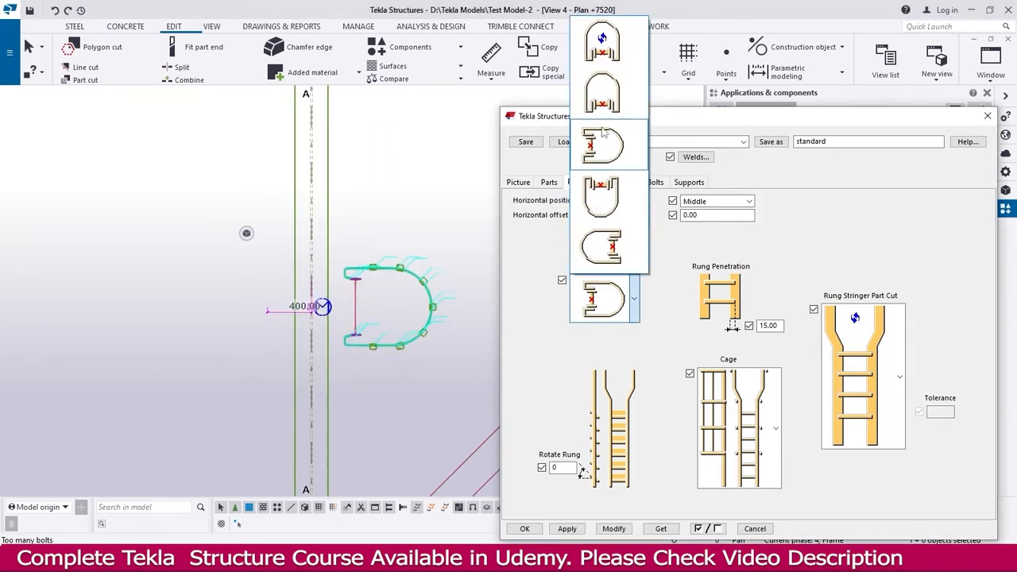
{"action": "left_click", "coordinate": [609, 137]}
{"action": "left_click", "coordinate": [613, 528]}
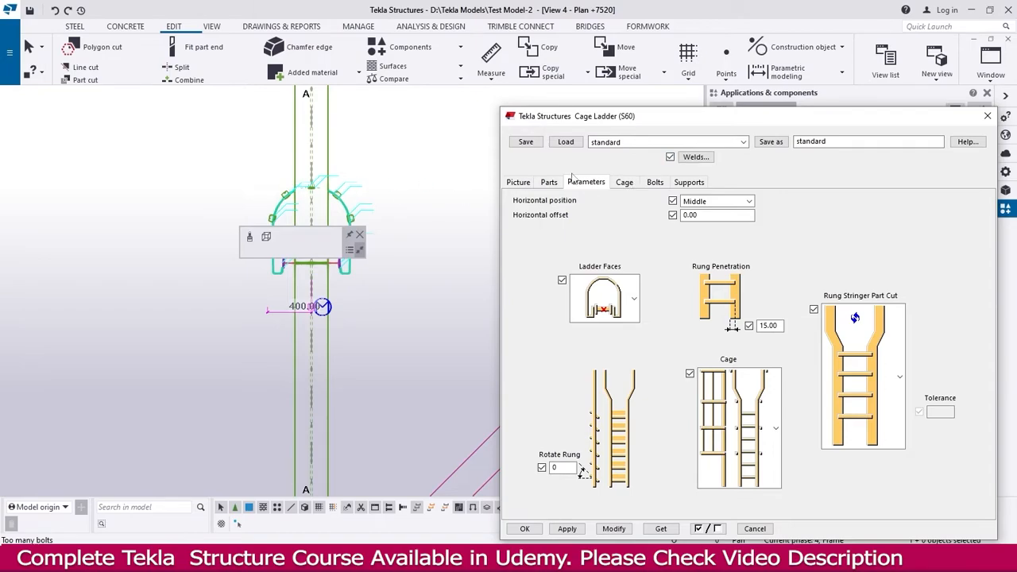
Try a horizontal offset of 500 mm for the turned ladder and apply it.
{"action": "double_click", "coordinate": [688, 215]}
{"action": "type", "text": "500"}
{"action": "left_click", "coordinate": [621, 533]}
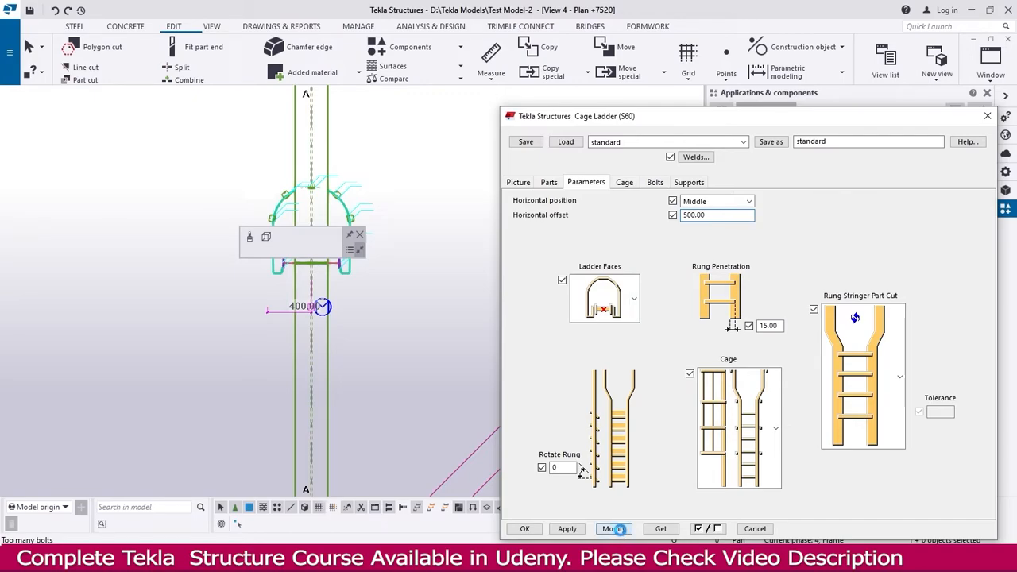
Try a horizontal offset of -750 mm, apply it, and inspect the ladder in the 3D view.
{"action": "double_click", "coordinate": [693, 215]}
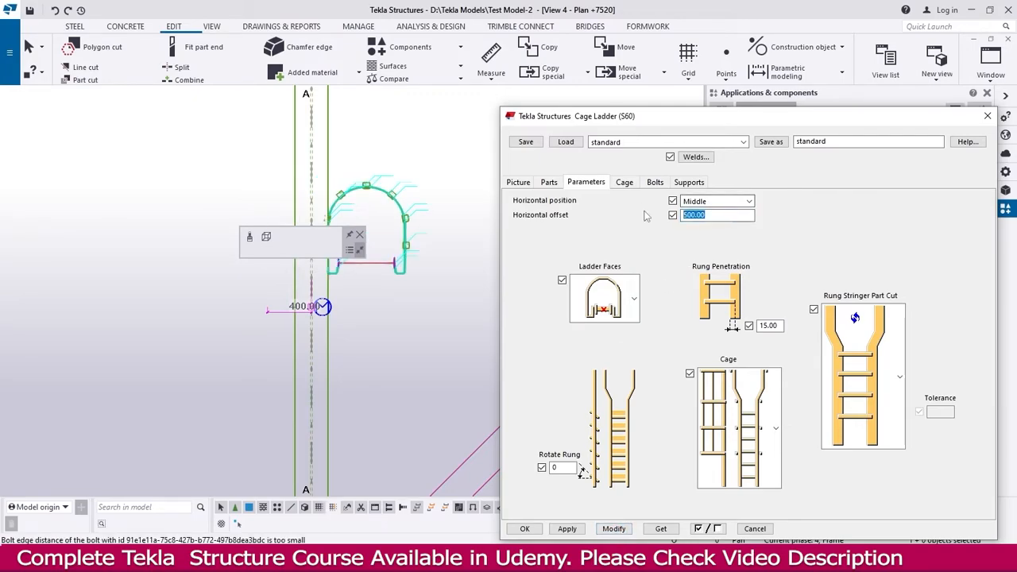
{"action": "type", "text": "-1"}
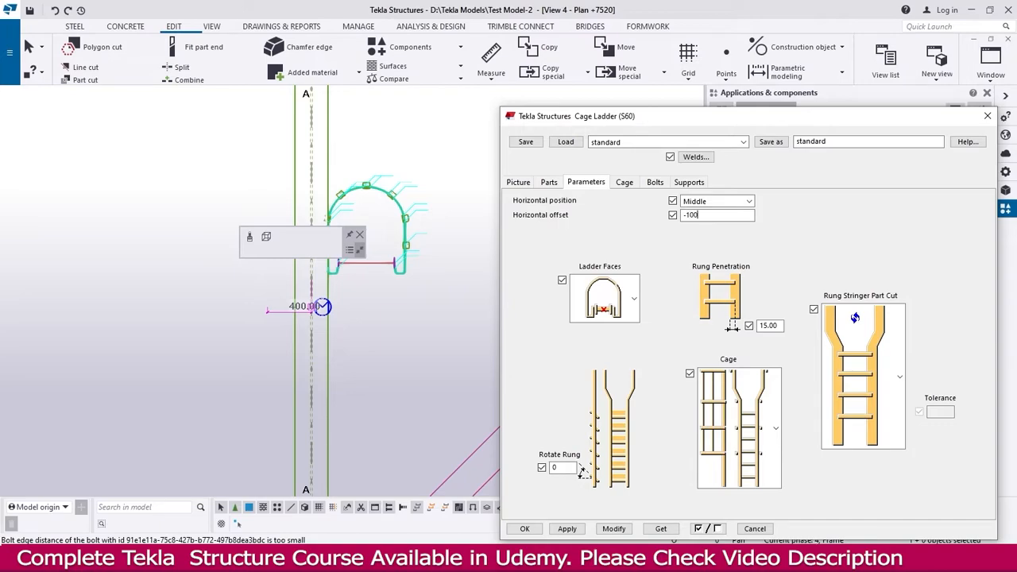
{"action": "left_click_drag", "start_coordinate": [688, 215], "coordinate": [742, 220]}
{"action": "left_click", "coordinate": [614, 529]}
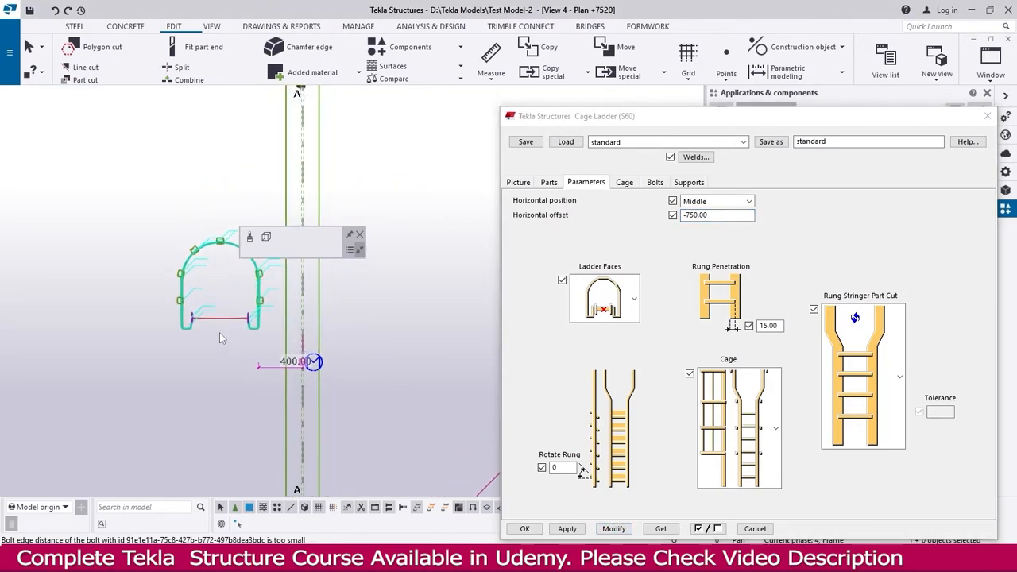
{"action": "key", "text": "ctrl+Tab"}
{"action": "scroll", "coordinate": [274, 426], "scroll_direction": "up", "scroll_amount": 2}
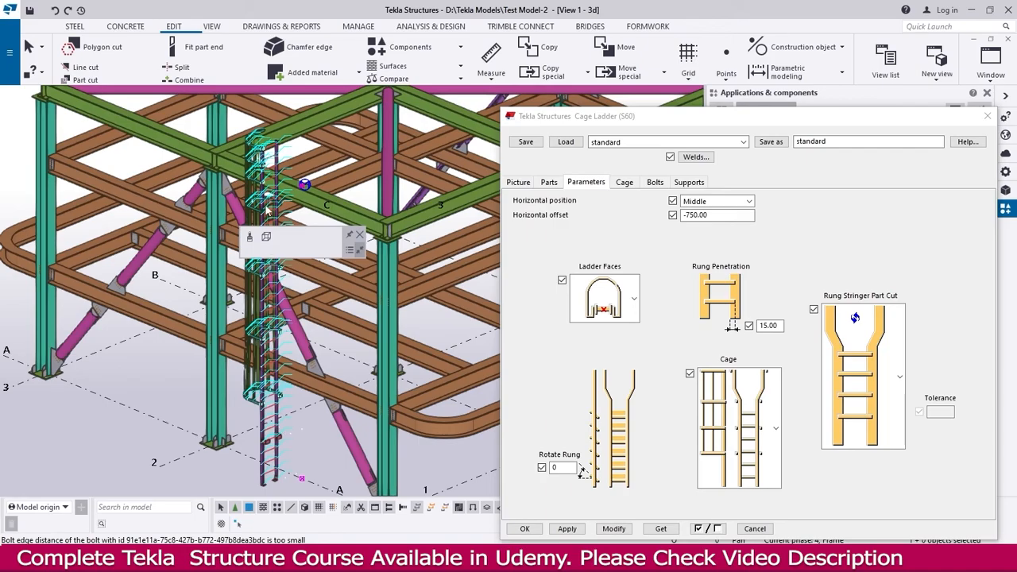
{"action": "scroll", "coordinate": [267, 222], "scroll_direction": "up", "scroll_amount": 5}
{"action": "scroll", "coordinate": [242, 277], "scroll_direction": "up", "scroll_amount": 4}
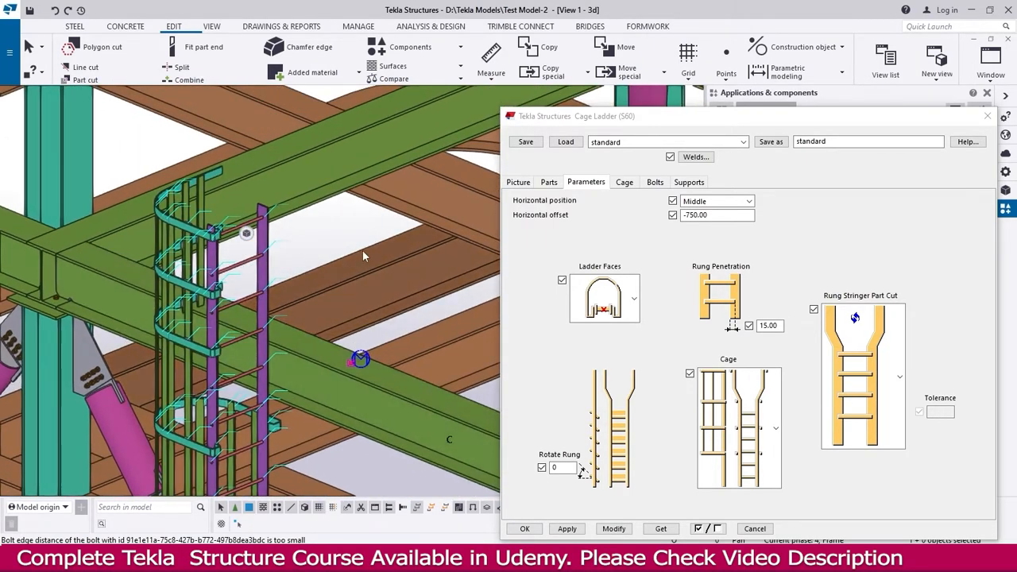
{"action": "scroll", "coordinate": [210, 194], "scroll_direction": "up", "scroll_amount": 3}
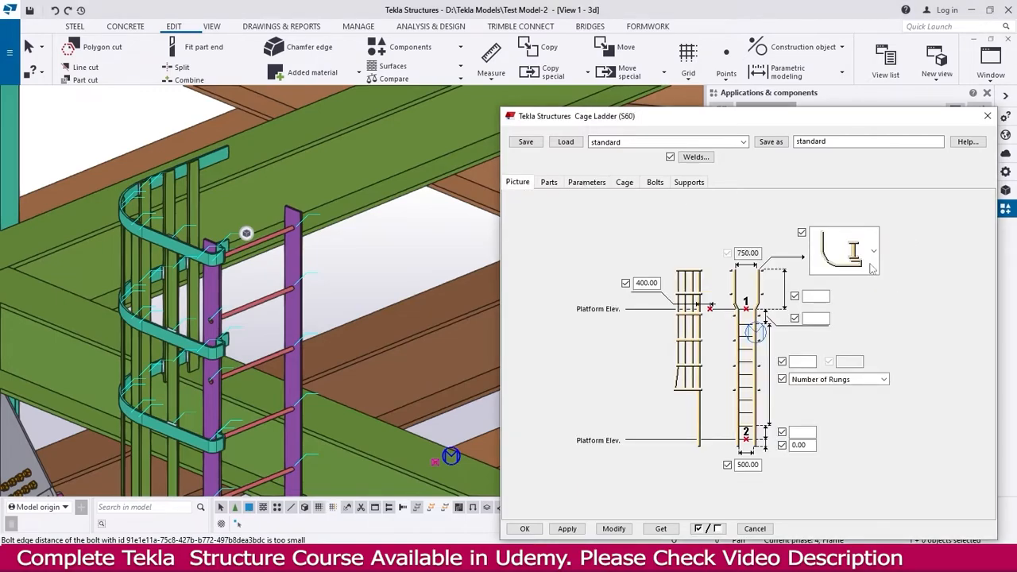
{"action": "left_click", "coordinate": [873, 269]}
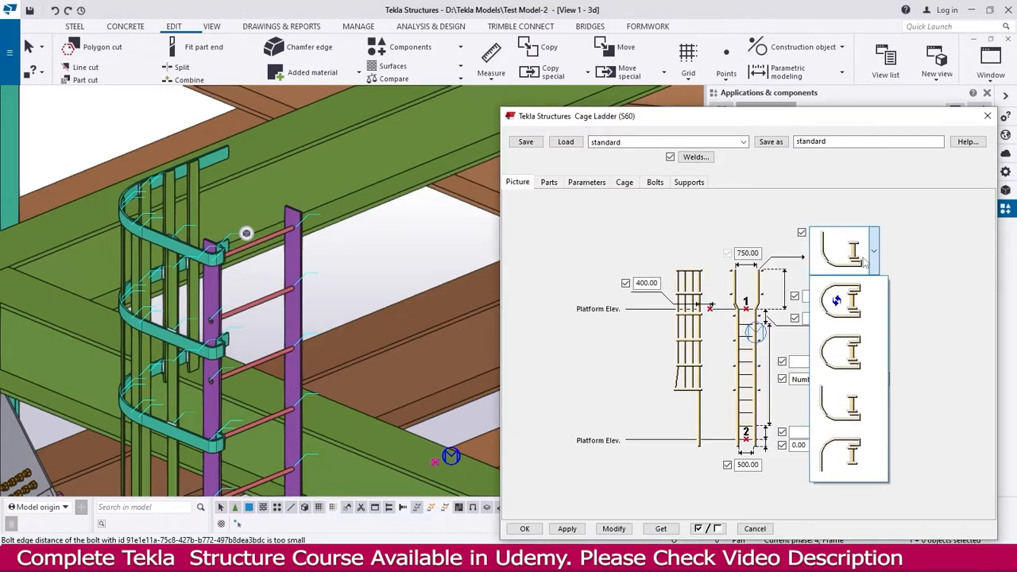
{"action": "left_click", "coordinate": [836, 452]}
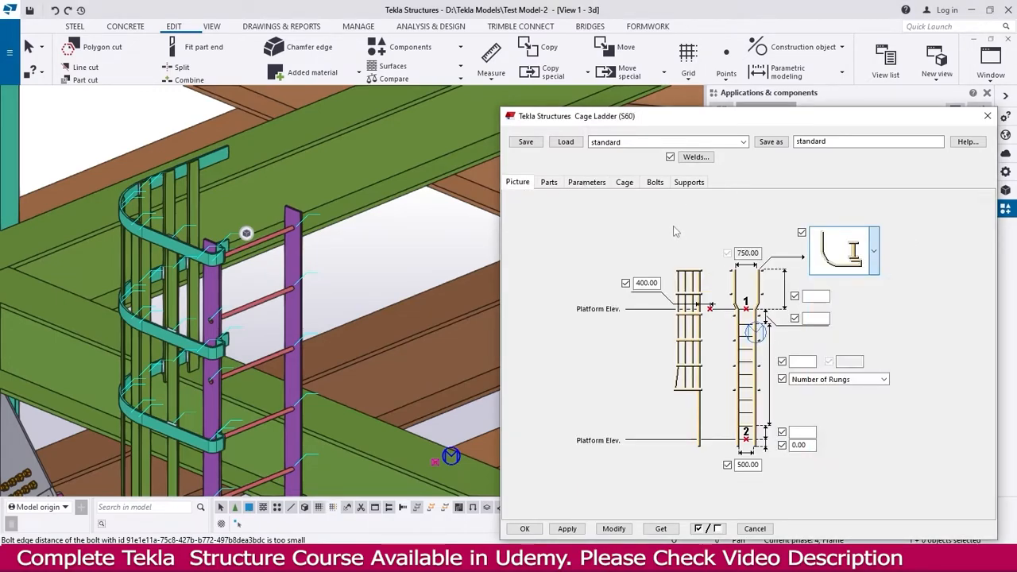
{"action": "left_click", "coordinate": [628, 184]}
Set the horizontal offset to 0, choose the Ladder Faces option with the cage curving to the left, and apply both.
{"action": "left_click", "coordinate": [587, 182]}
{"action": "double_click", "coordinate": [727, 215]}
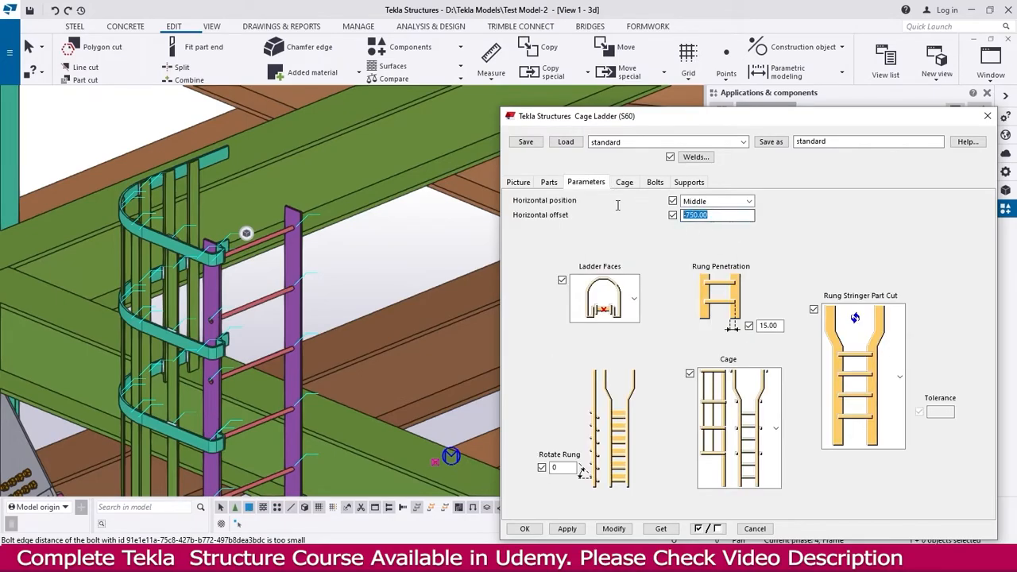
{"action": "type", "text": "0"}
{"action": "left_click", "coordinate": [673, 201]}
{"action": "left_click", "coordinate": [604, 298]}
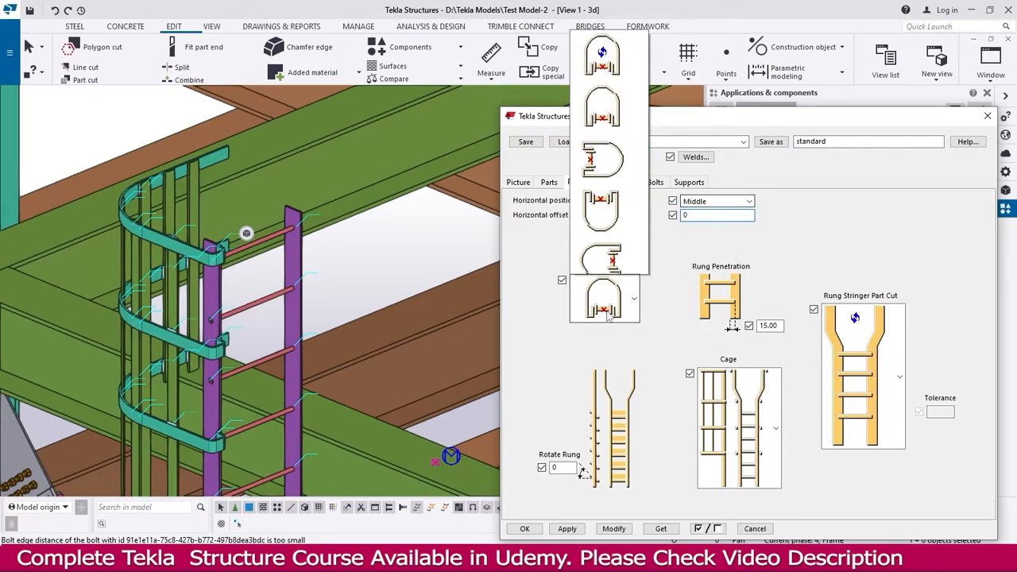
{"action": "left_click", "coordinate": [618, 256]}
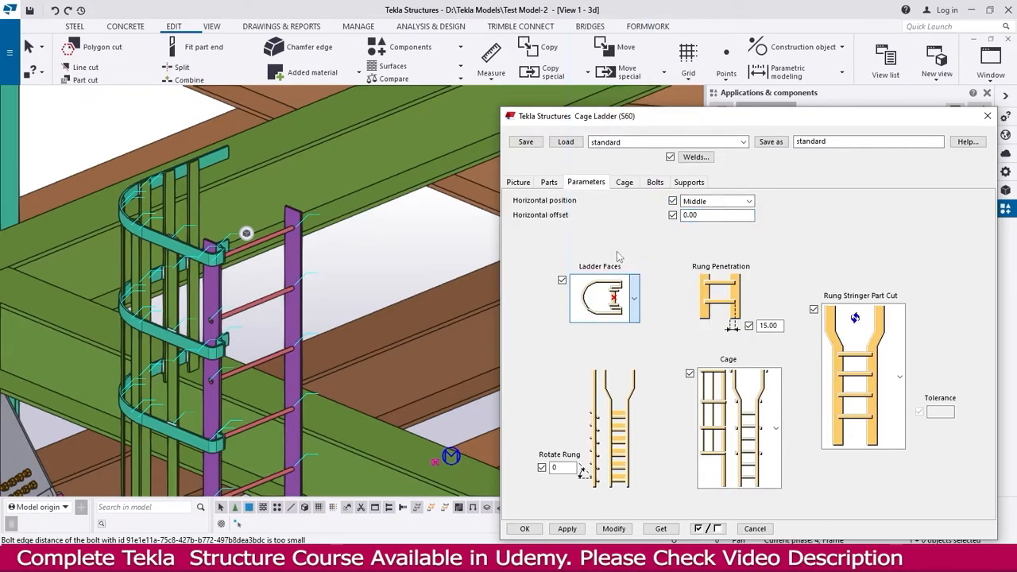
{"action": "left_click", "coordinate": [614, 529]}
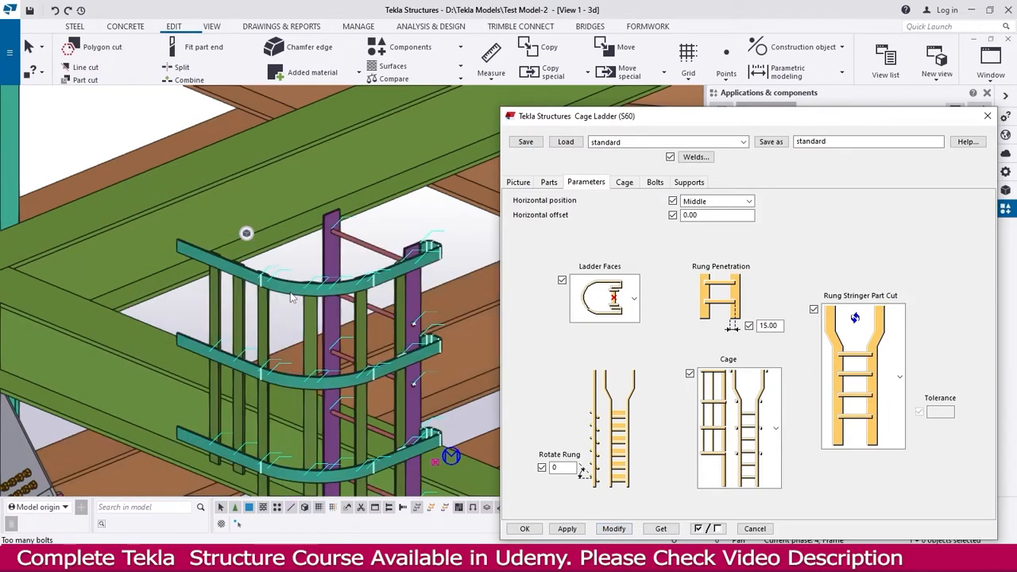
Set the cage shape to the closed hoop surrounding both stringers, apply it, and check the ladder top.
{"action": "scroll", "coordinate": [283, 287], "scroll_direction": "down", "scroll_amount": 3}
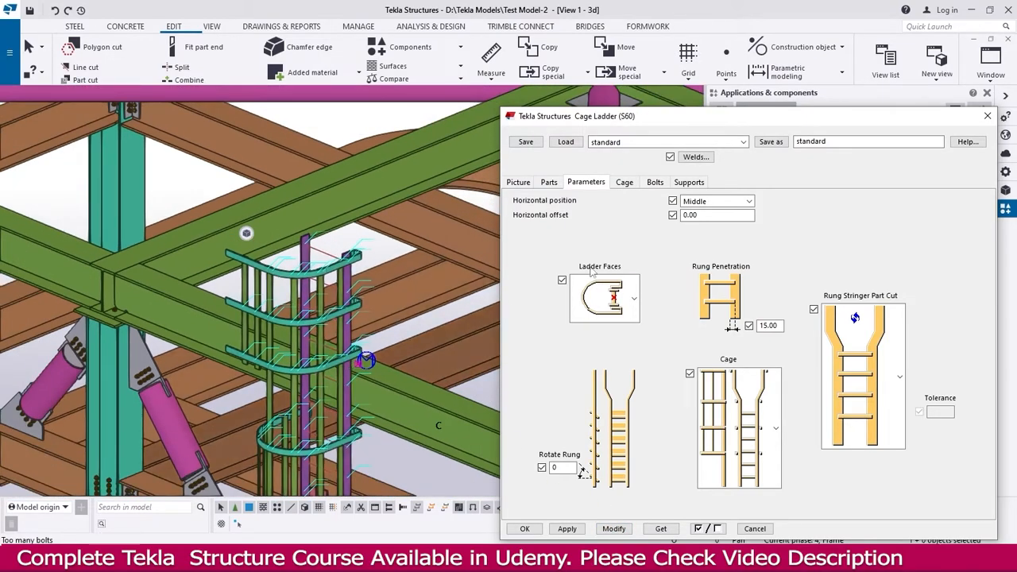
{"action": "left_click", "coordinate": [518, 182]}
{"action": "left_click", "coordinate": [850, 251]}
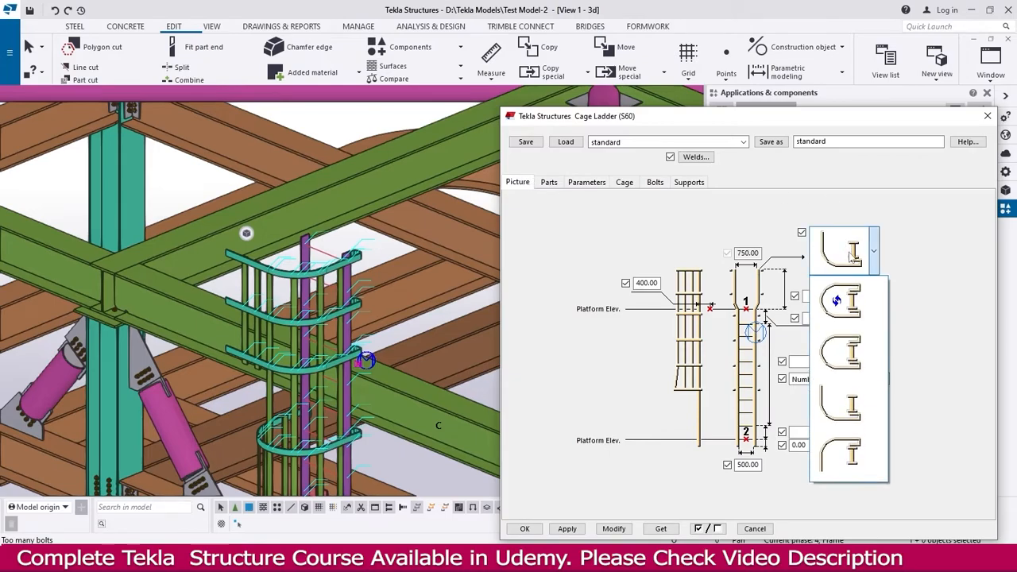
{"action": "left_click", "coordinate": [853, 340]}
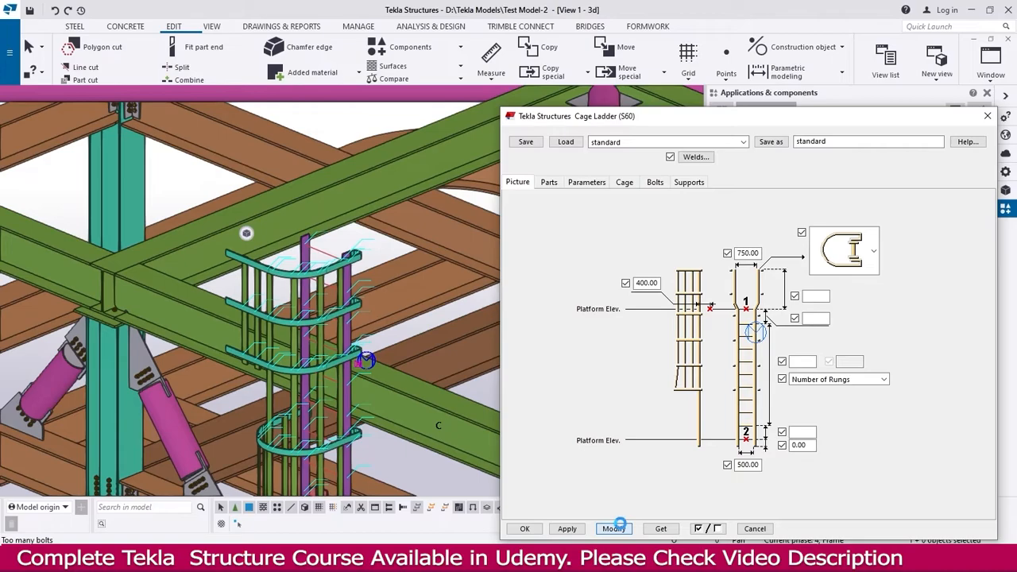
{"action": "middle_click_drag", "start_coordinate": [269, 312], "coordinate": [261, 265]}
{"action": "scroll", "coordinate": [261, 265], "scroll_direction": "down", "scroll_amount": 2}
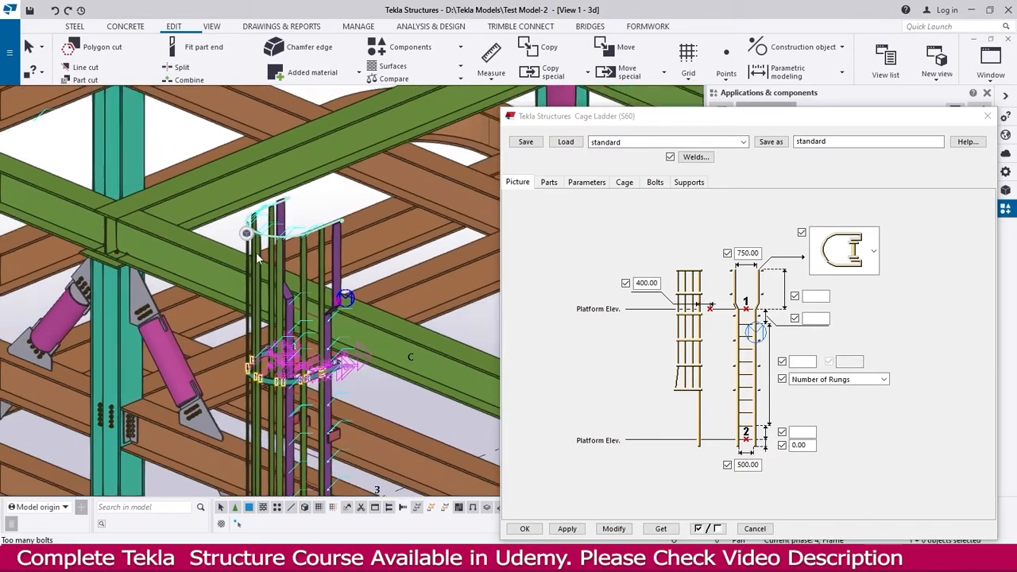
Set the stringer spacing at the ladder top to 500 mm and apply it.
{"action": "left_click", "coordinate": [858, 261]}
{"action": "left_click", "coordinate": [860, 263]}
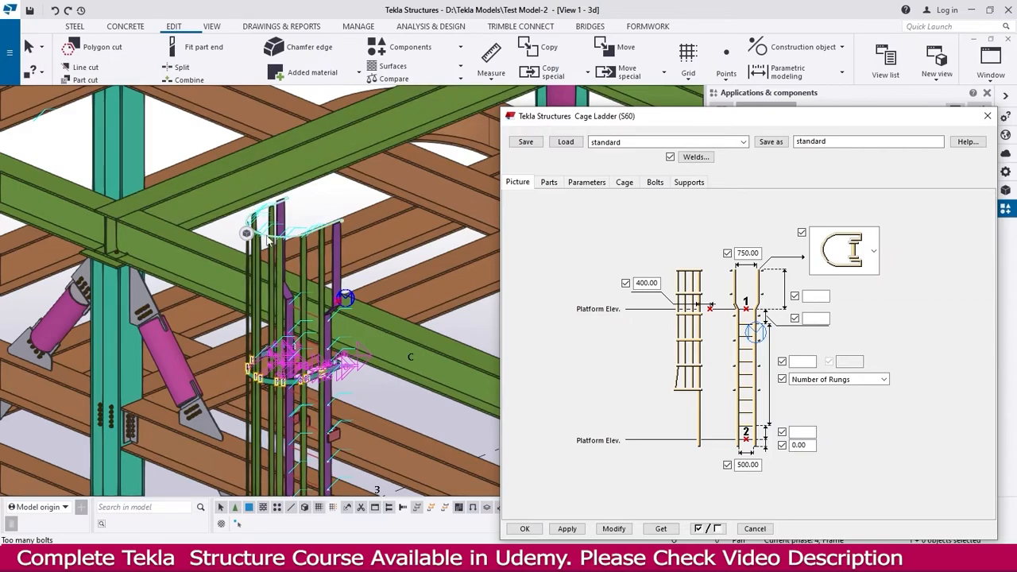
{"action": "double_click", "coordinate": [752, 255]}
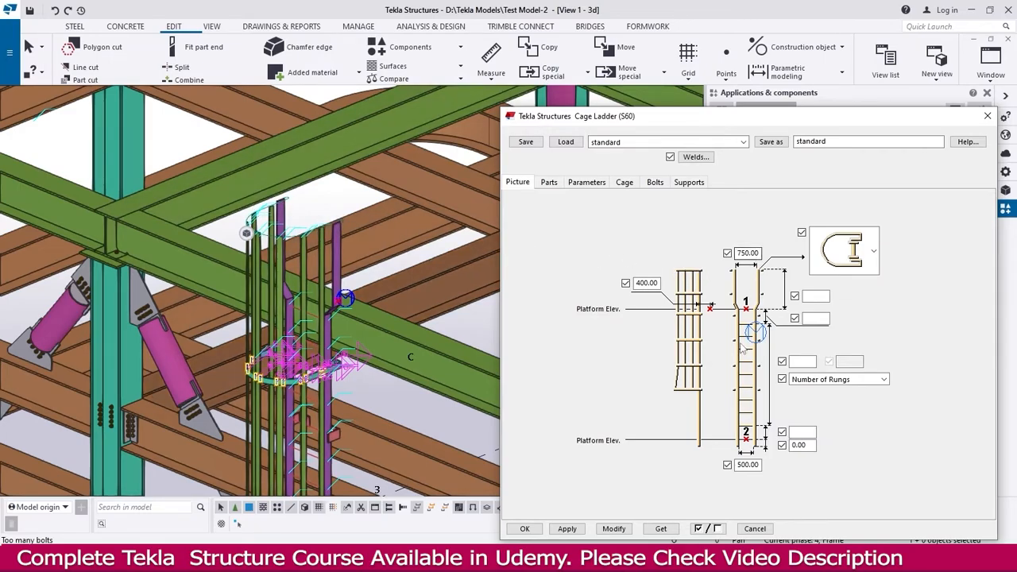
{"action": "type", "text": "500"}
{"action": "left_click", "coordinate": [627, 531]}
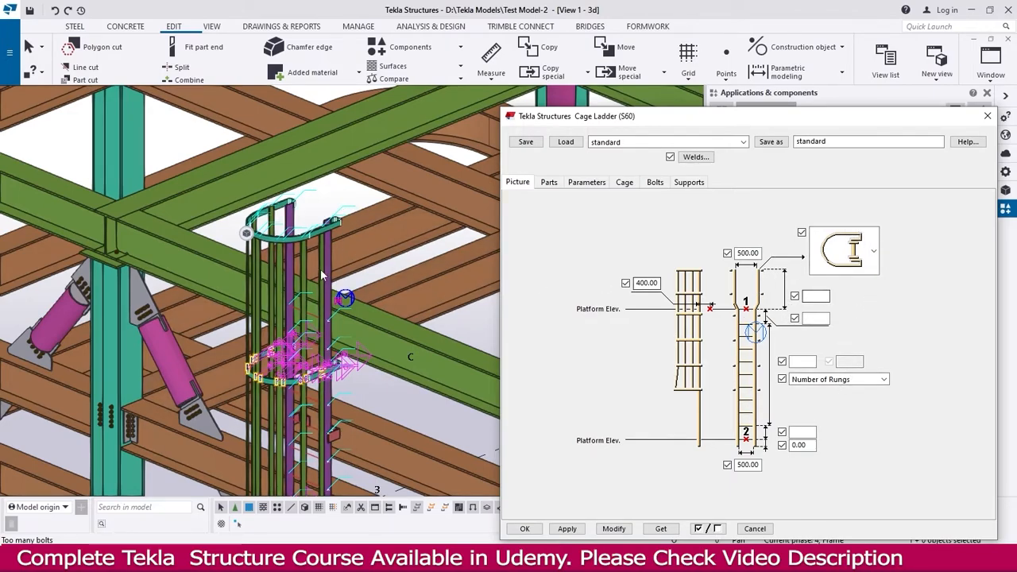
Try a ladder extension of 2000 mm above the upper platform elevation and apply it to the model.
{"action": "middle_click_drag", "start_coordinate": [452, 262], "coordinate": [390, 285]}
{"action": "left_click", "coordinate": [815, 296]}
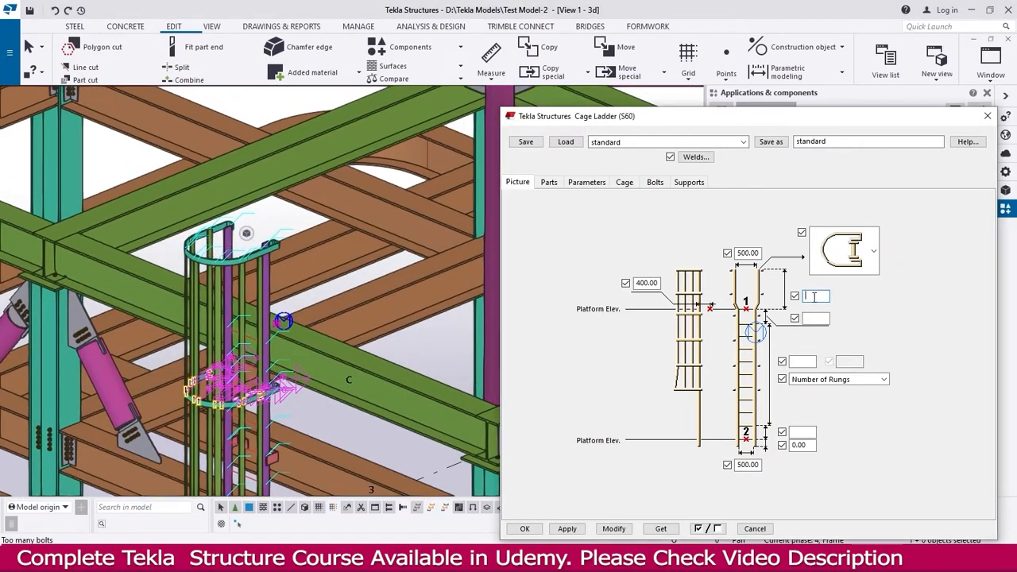
{"action": "left_click", "coordinate": [619, 530]}
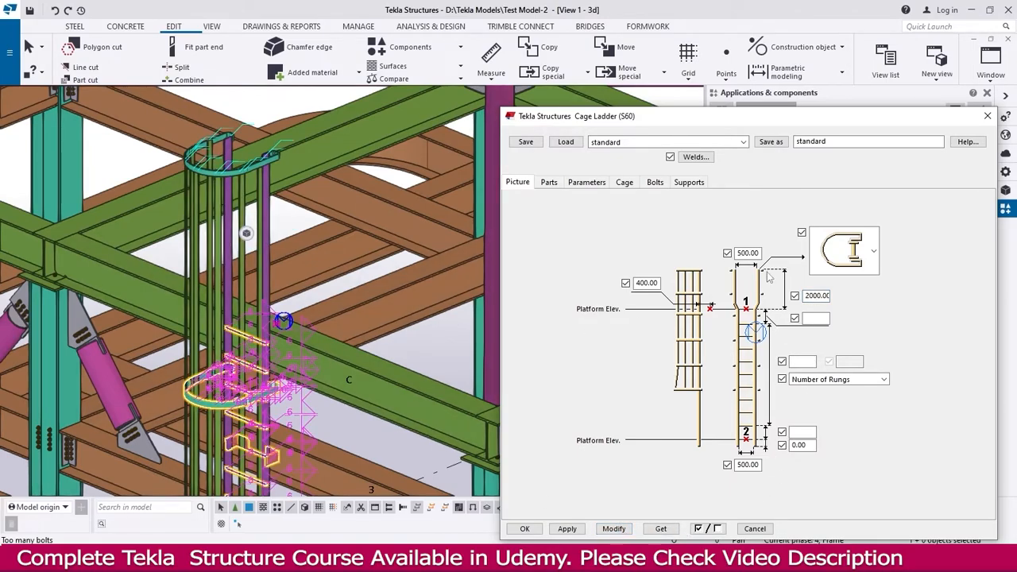
Set the ladder extension above the upper platform elevation to 1100 mm and apply it to the model.
{"action": "left_click_drag", "start_coordinate": [807, 296], "coordinate": [882, 291]}
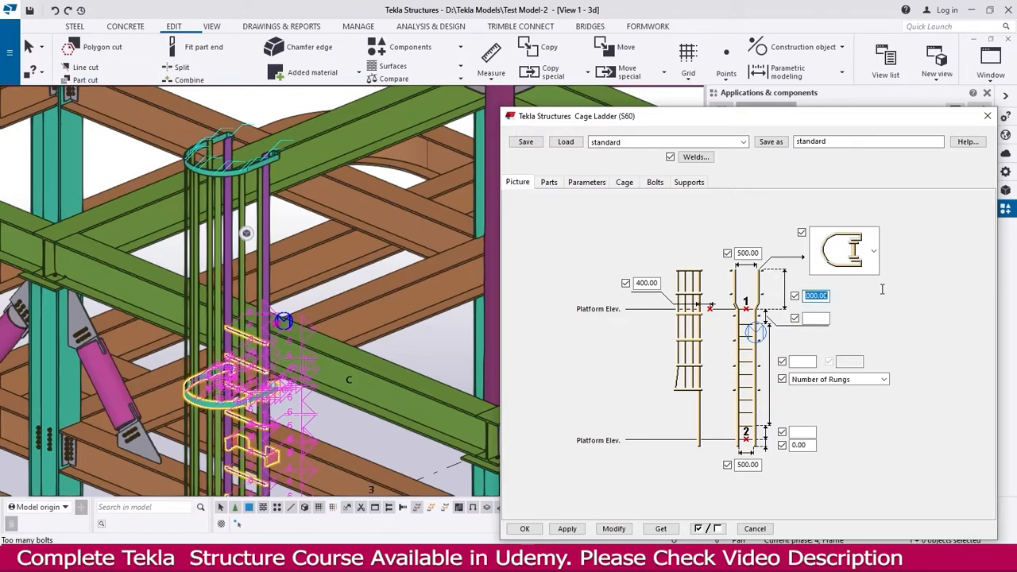
{"action": "type", "text": "1100"}
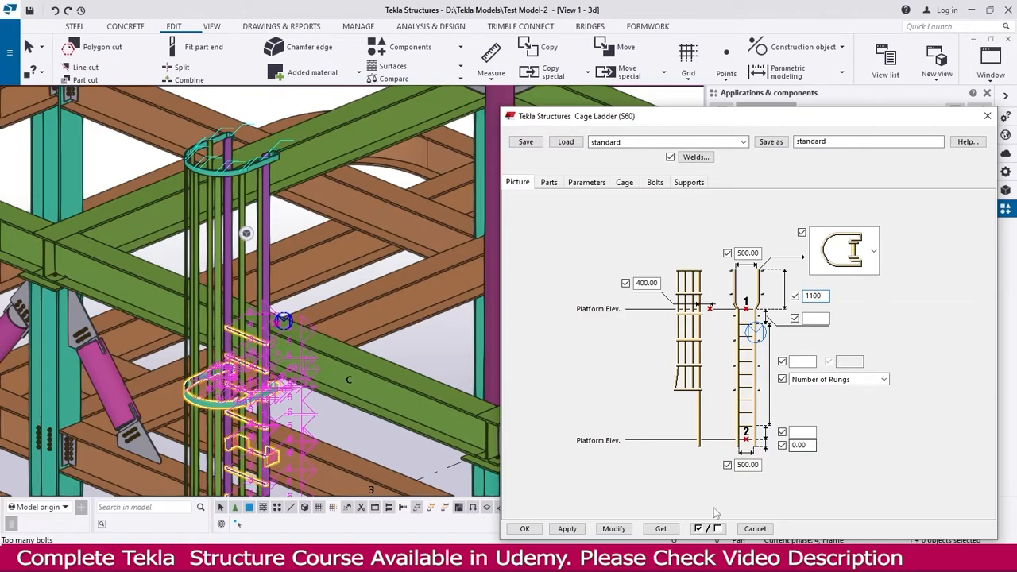
{"action": "left_click", "coordinate": [614, 529]}
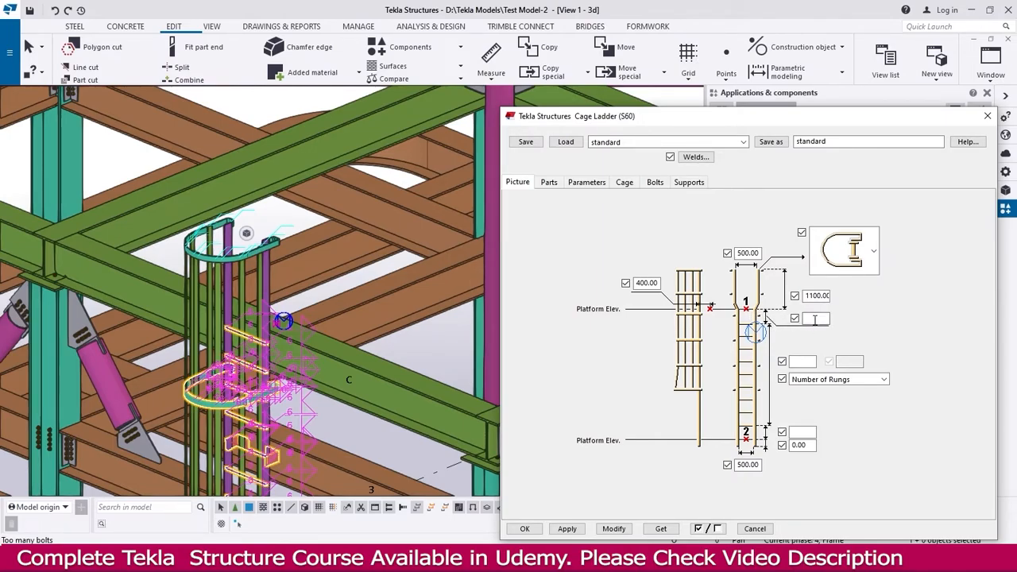
Switch from the 3D view to the Plan +7520 view at the ladder and confirm its view properties.
{"action": "scroll", "coordinate": [343, 311], "scroll_direction": "down", "scroll_amount": 5}
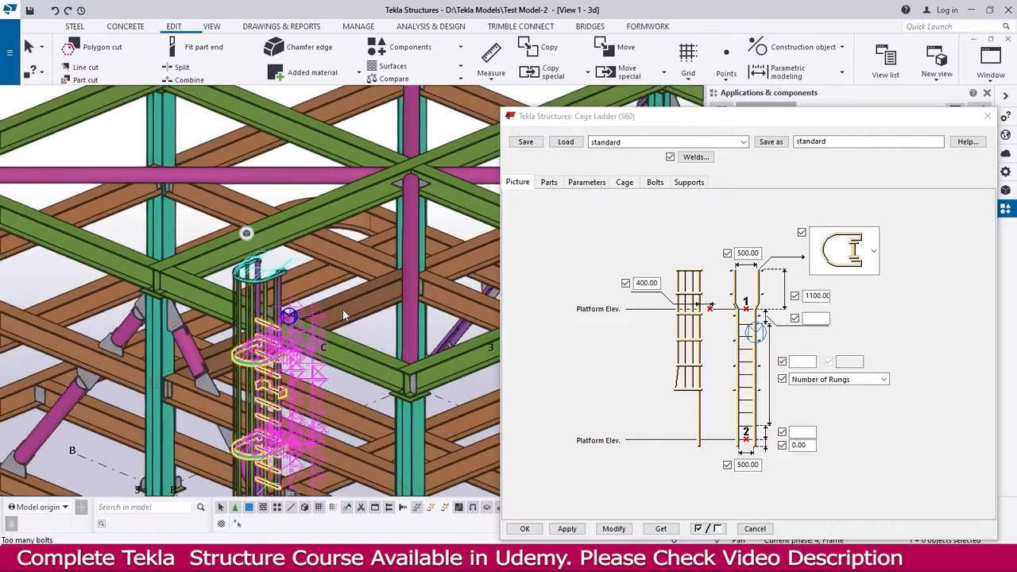
{"action": "key", "text": "ctrl+Tab"}
{"action": "key", "text": "ctrl+Tab"}
{"action": "key", "text": "ctrl+Tab"}
{"action": "key", "text": "ctrl+Tab"}
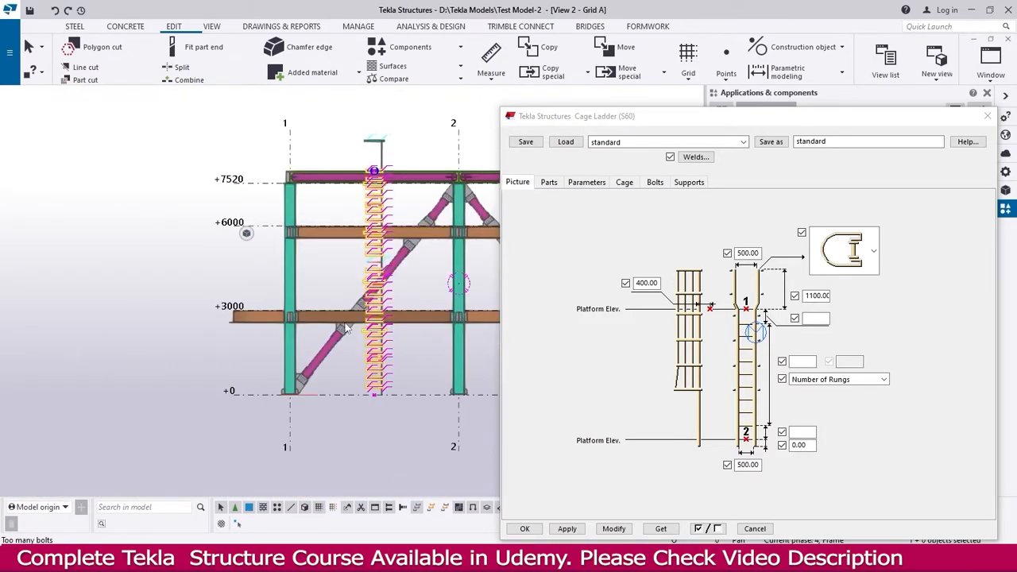
{"action": "scroll", "coordinate": [229, 350], "scroll_direction": "up", "scroll_amount": 3}
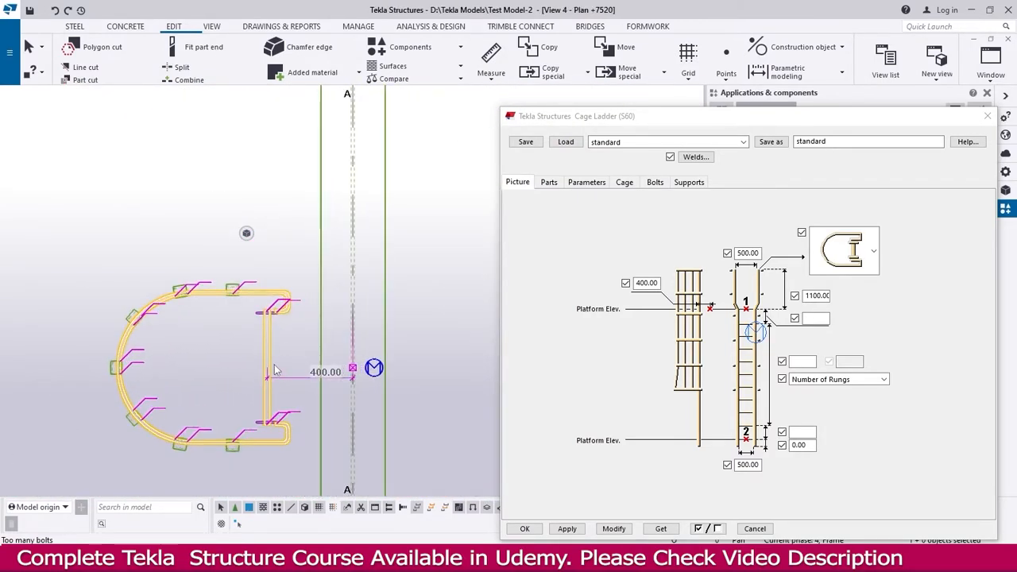
{"action": "scroll", "coordinate": [274, 370], "scroll_direction": "down", "scroll_amount": 1}
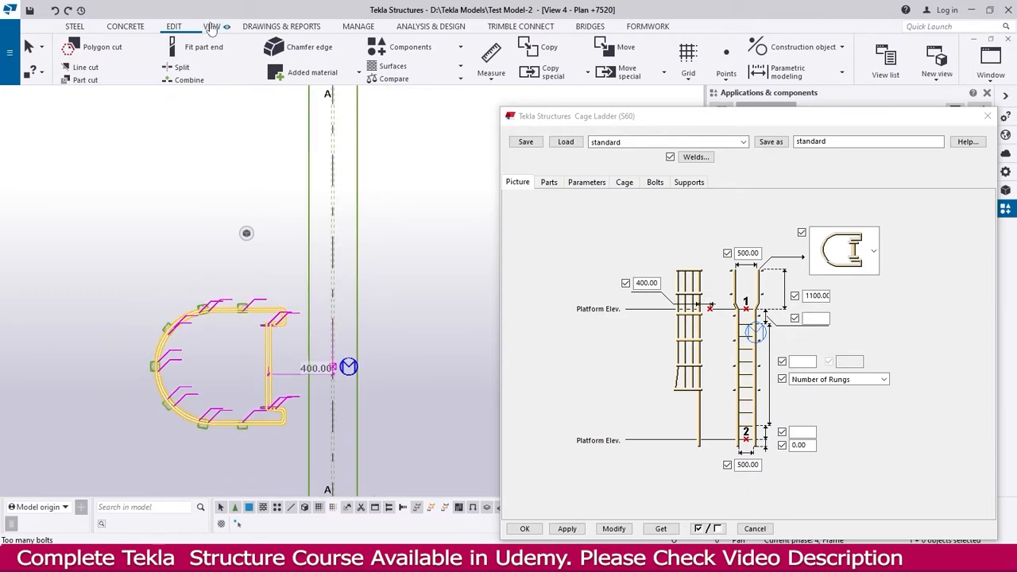
{"action": "double_click", "coordinate": [204, 185]}
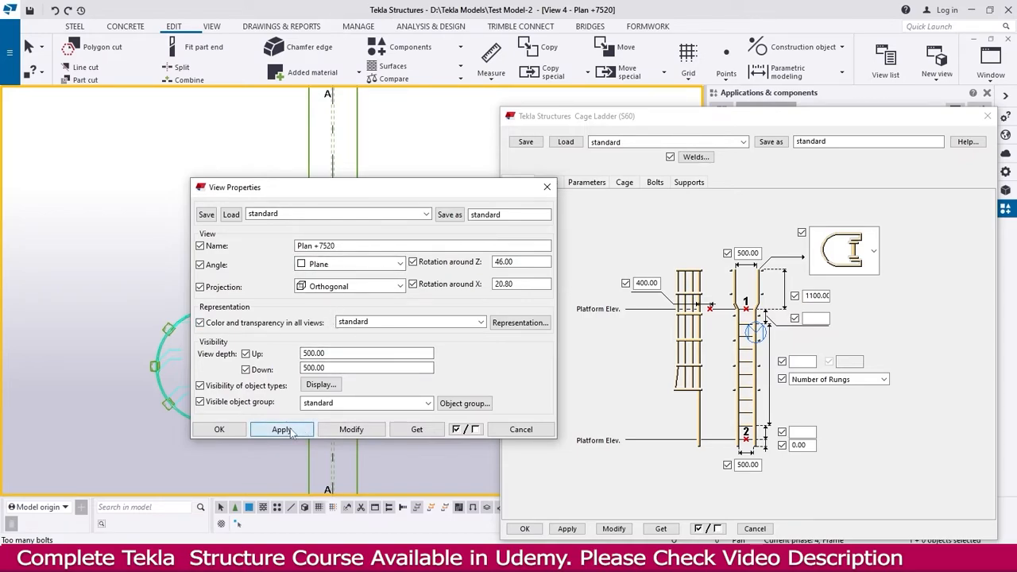
{"action": "left_click", "coordinate": [224, 433]}
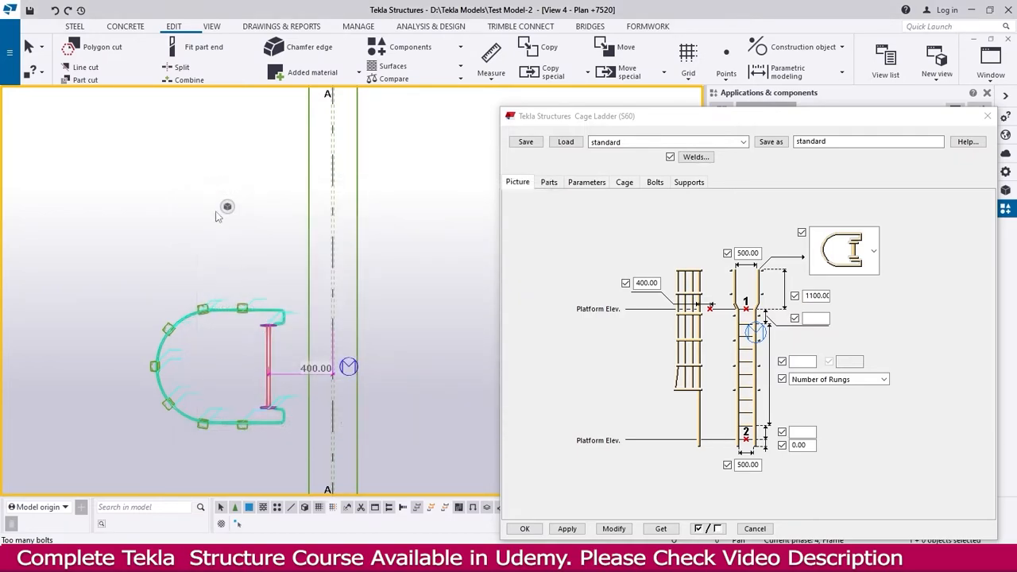
Create a two-point section view through the ladder, running from the midpoint of the rung towards grid A.
{"action": "left_click", "coordinate": [212, 26]}
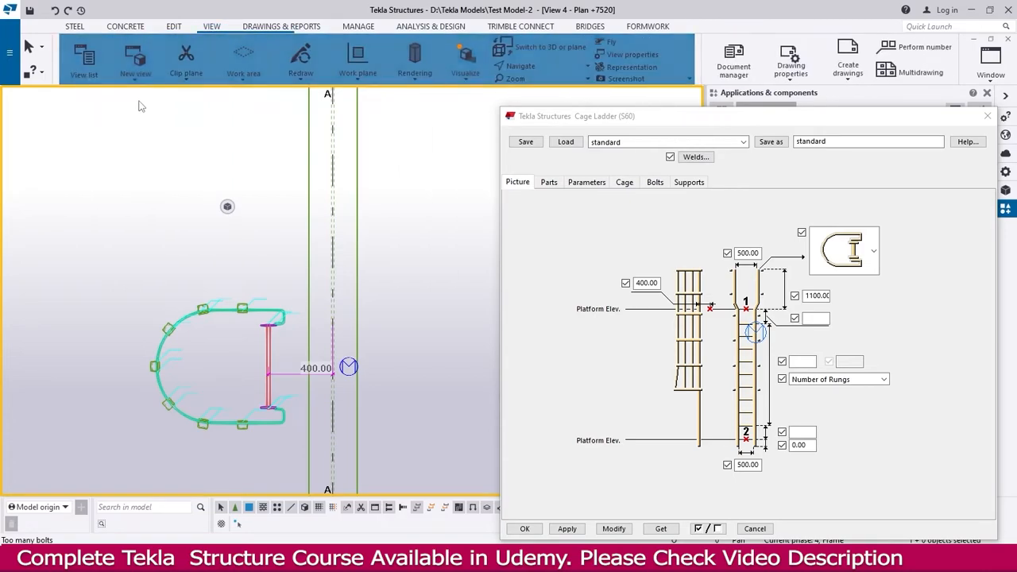
{"action": "left_click", "coordinate": [136, 64]}
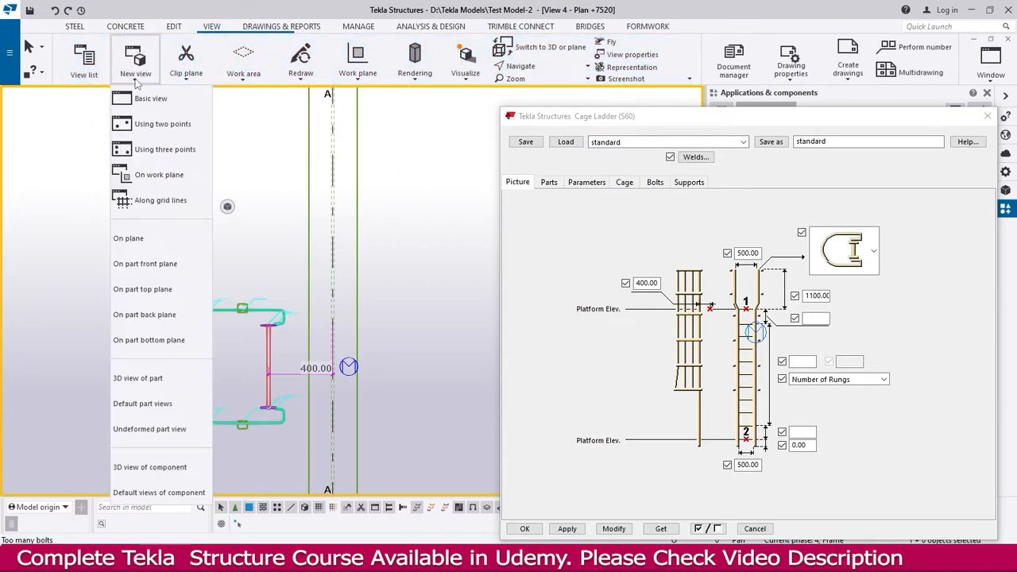
{"action": "left_click", "coordinate": [159, 124]}
{"action": "scroll", "coordinate": [255, 348], "scroll_direction": "up", "scroll_amount": 1}
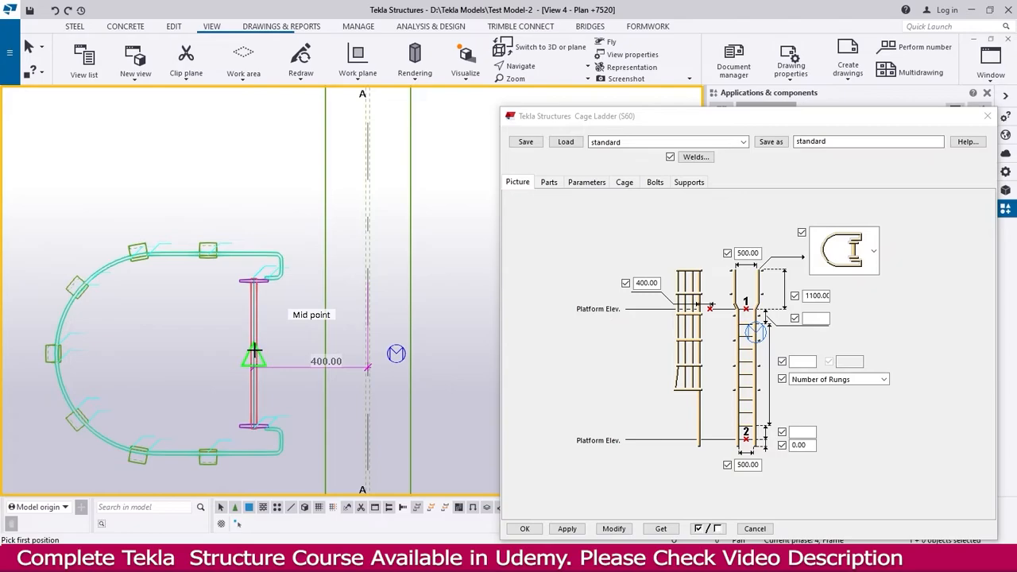
{"action": "left_click", "coordinate": [256, 356]}
{"action": "left_click", "coordinate": [327, 353]}
Draw a horizontal construction line along the top of the +7520 beam's flange towards the ladder stringer in the section view.
{"action": "middle_click_drag", "start_coordinate": [213, 322], "coordinate": [380, 368]}
{"action": "scroll", "coordinate": [219, 336], "scroll_direction": "up", "scroll_amount": 8}
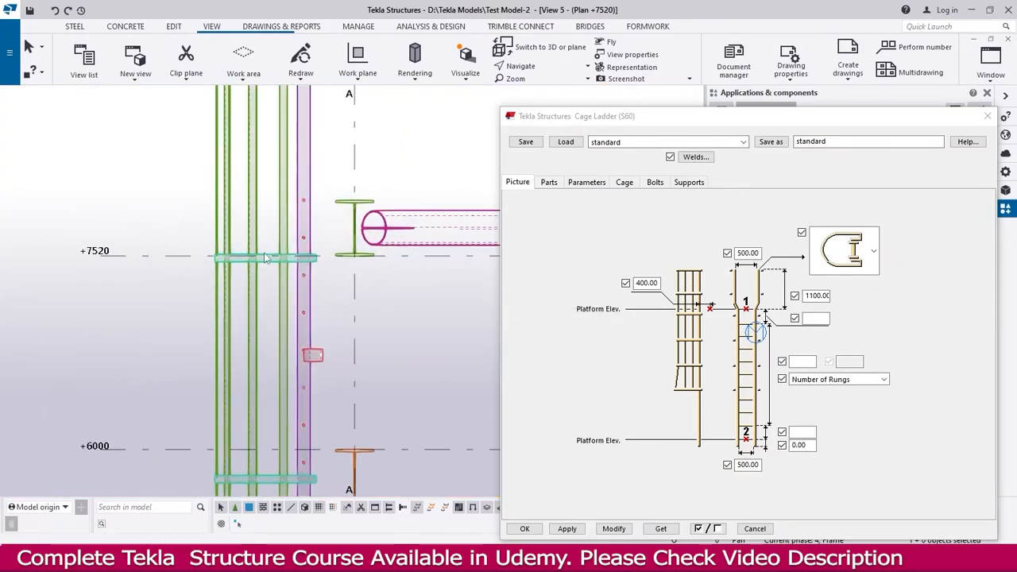
{"action": "scroll", "coordinate": [305, 209], "scroll_direction": "up", "scroll_amount": 5}
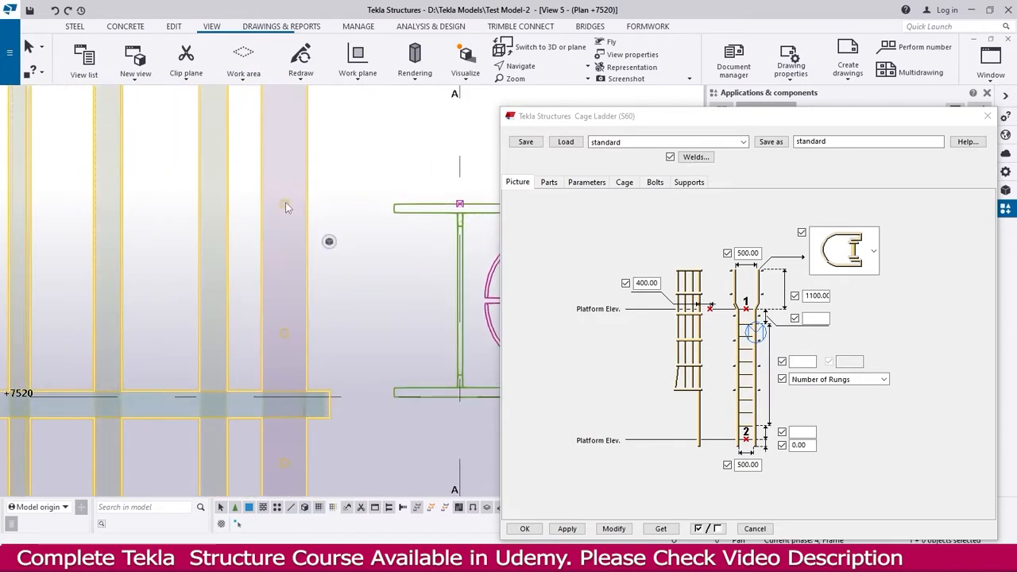
{"action": "middle_click_drag", "start_coordinate": [284, 204], "coordinate": [251, 248]}
{"action": "left_click", "coordinate": [172, 27]}
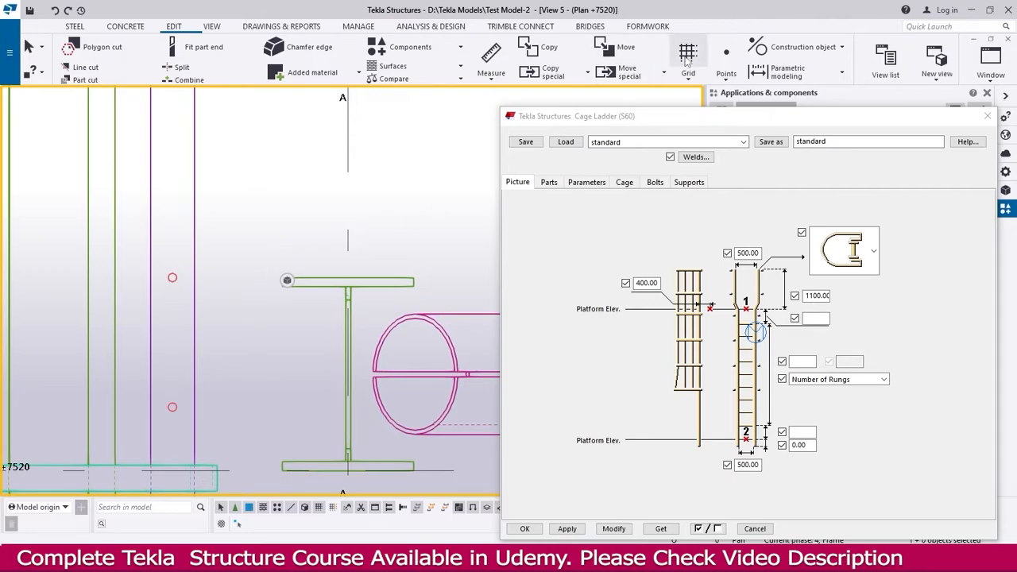
{"action": "scroll", "coordinate": [286, 278], "scroll_direction": "up", "scroll_amount": 3}
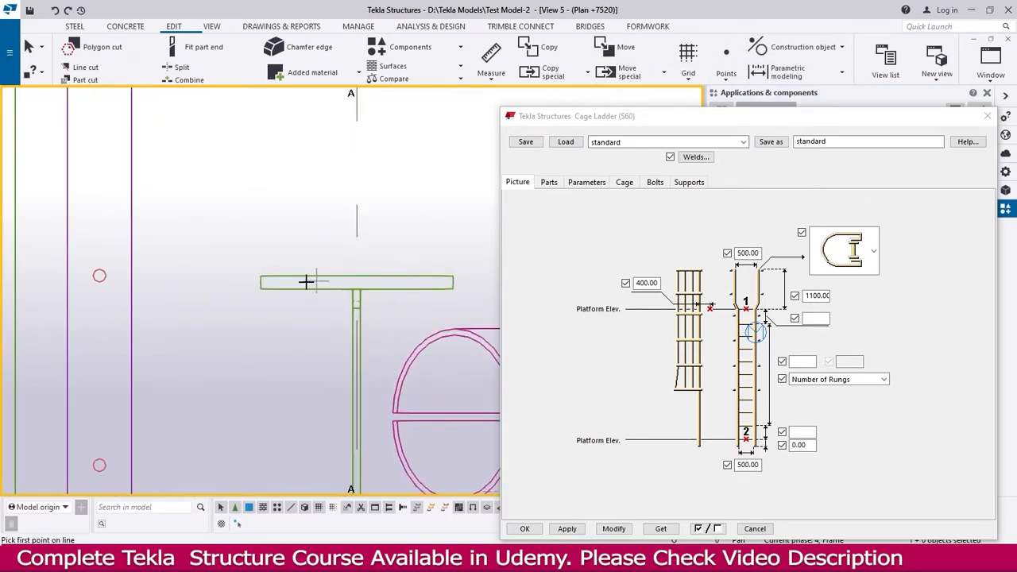
{"action": "left_click", "coordinate": [297, 272]}
{"action": "scroll", "coordinate": [297, 272], "scroll_direction": "down", "scroll_amount": 2}
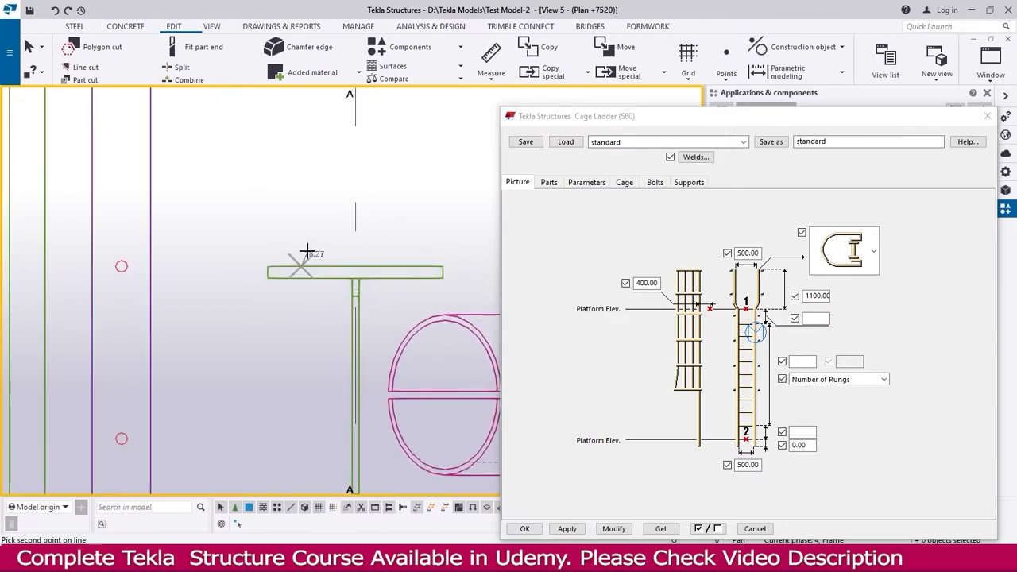
{"action": "left_click", "coordinate": [148, 267]}
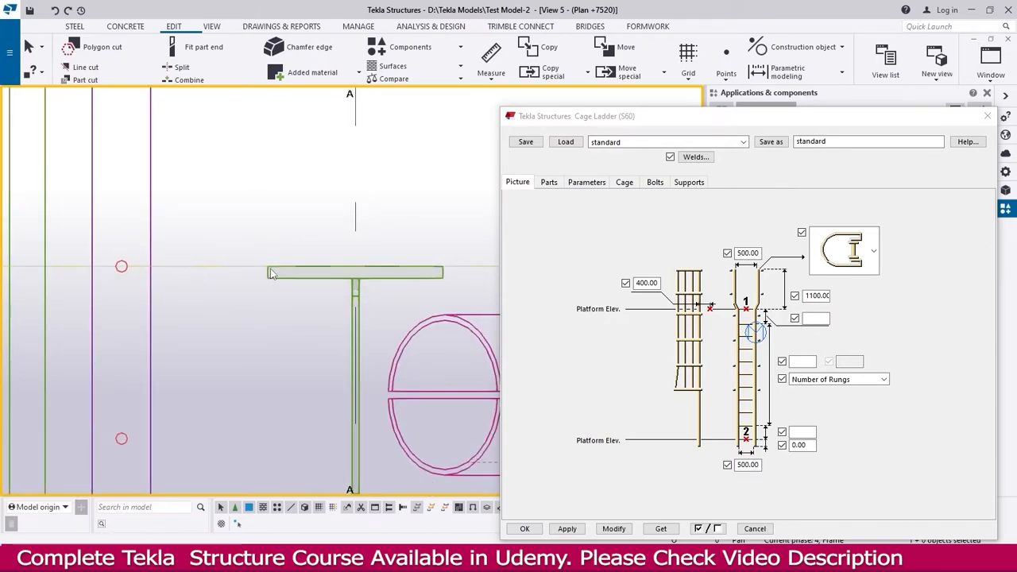
Set the vertical distance from the upper platform elevation to the top rung to -30 mm and apply it to the ladder.
{"action": "left_click", "coordinate": [156, 389]}
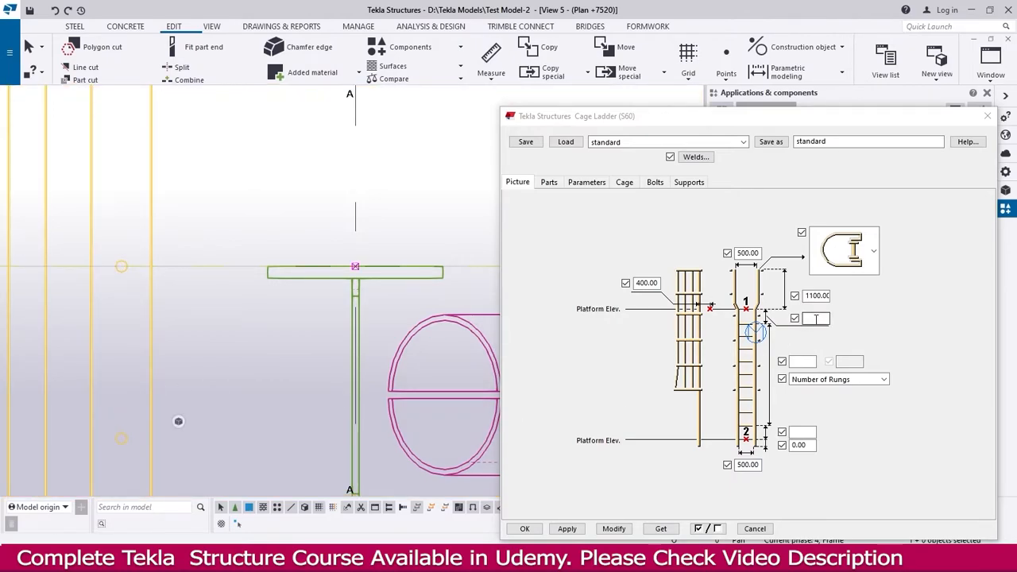
{"action": "left_click", "coordinate": [815, 319]}
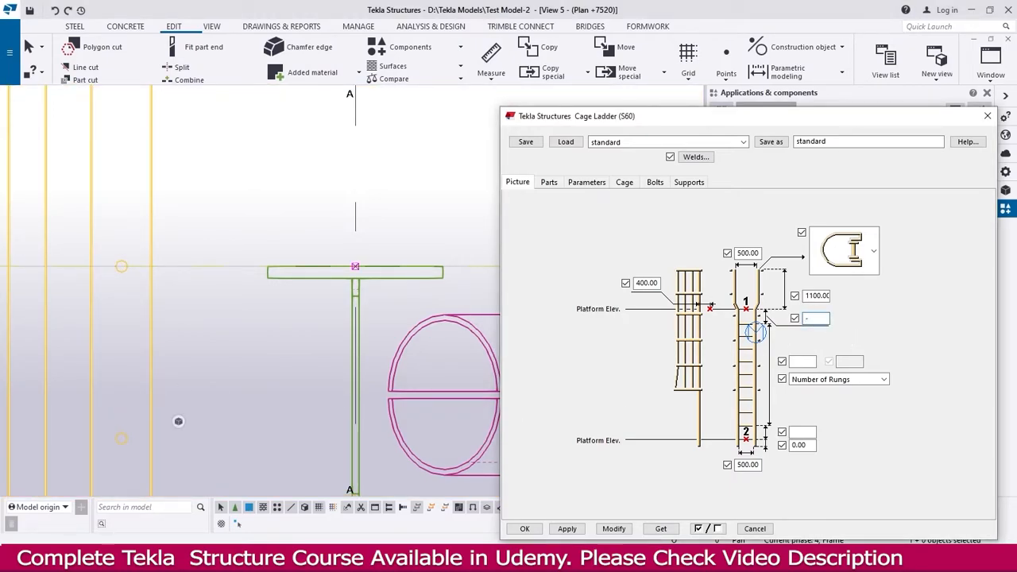
{"action": "left_click", "coordinate": [617, 531]}
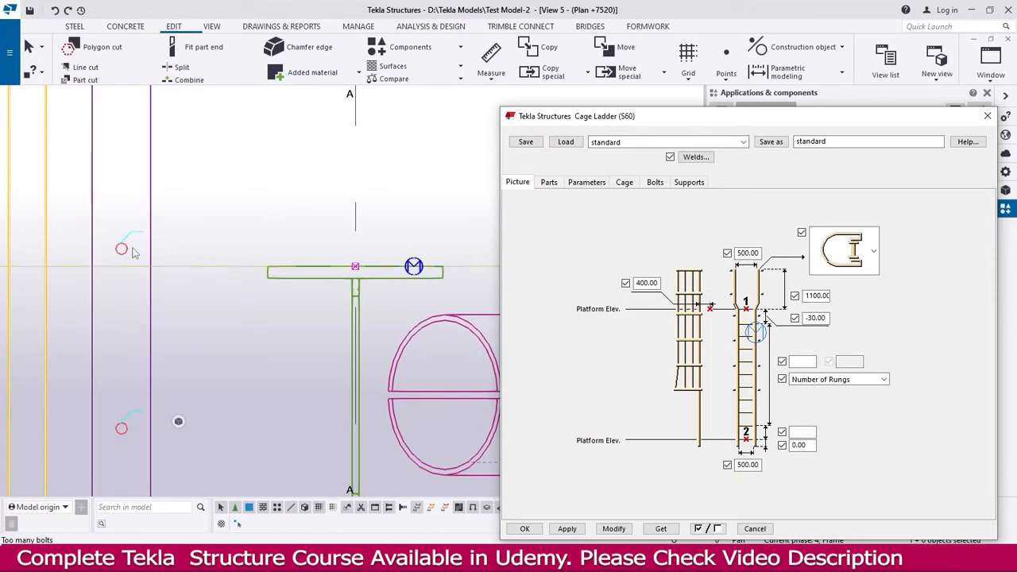
Examine the rung layout down the ladder and the stringer's base angle at level +0 in the section view.
{"action": "scroll", "coordinate": [137, 240], "scroll_direction": "down", "scroll_amount": 4}
{"action": "middle_click_drag", "start_coordinate": [138, 239], "coordinate": [163, 306], "text": "ctrl"}
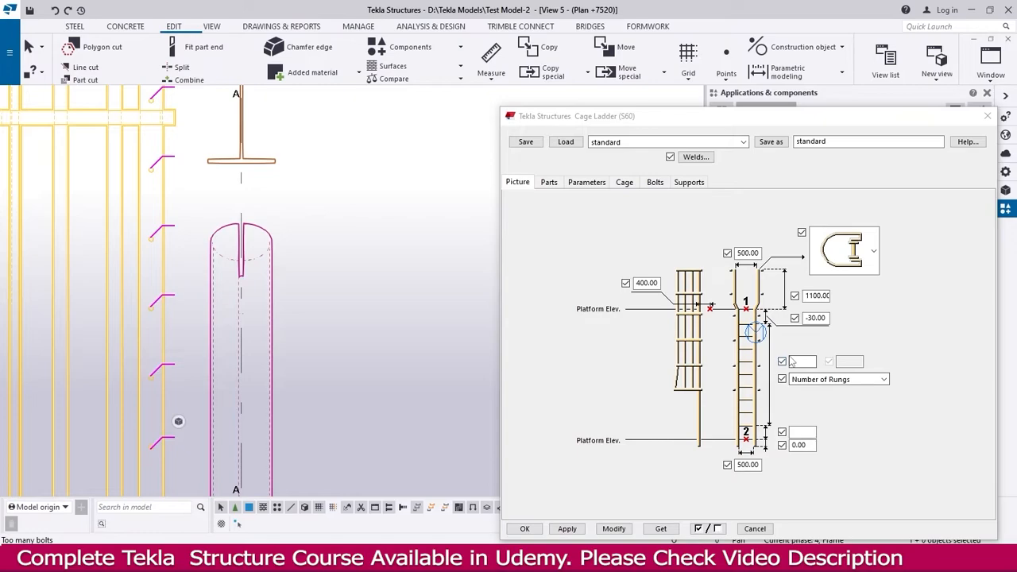
{"action": "scroll", "coordinate": [230, 317], "scroll_direction": "down", "scroll_amount": 2}
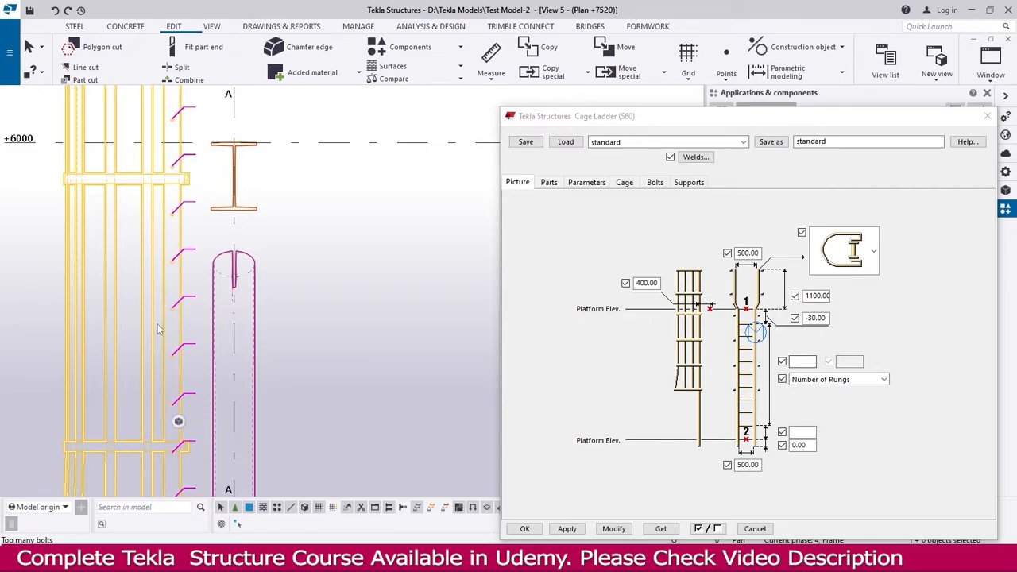
{"action": "scroll", "coordinate": [161, 326], "scroll_direction": "down", "scroll_amount": 5}
{"action": "scroll", "coordinate": [165, 446], "scroll_direction": "up", "scroll_amount": 5}
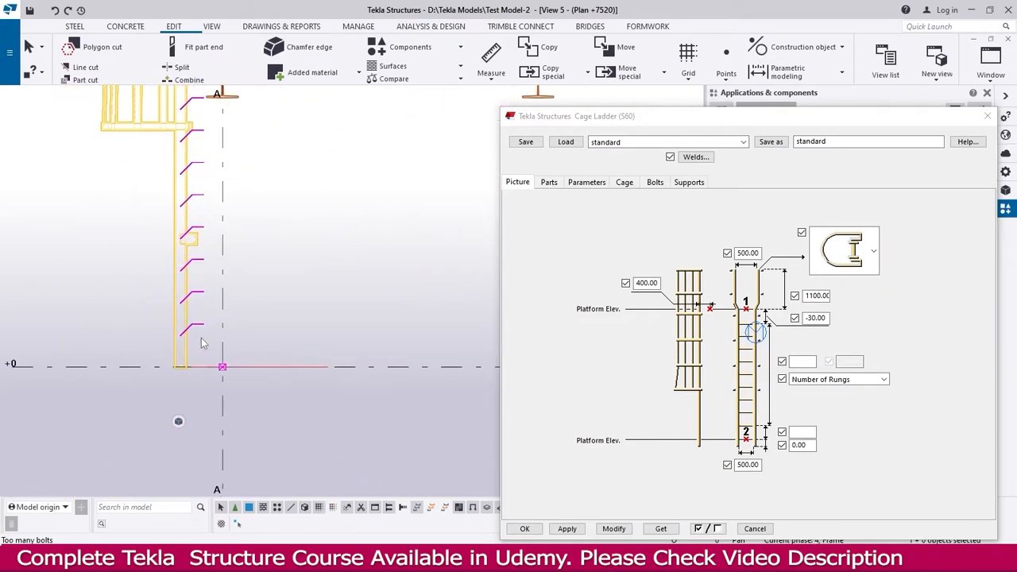
{"action": "left_click", "coordinate": [181, 389]}
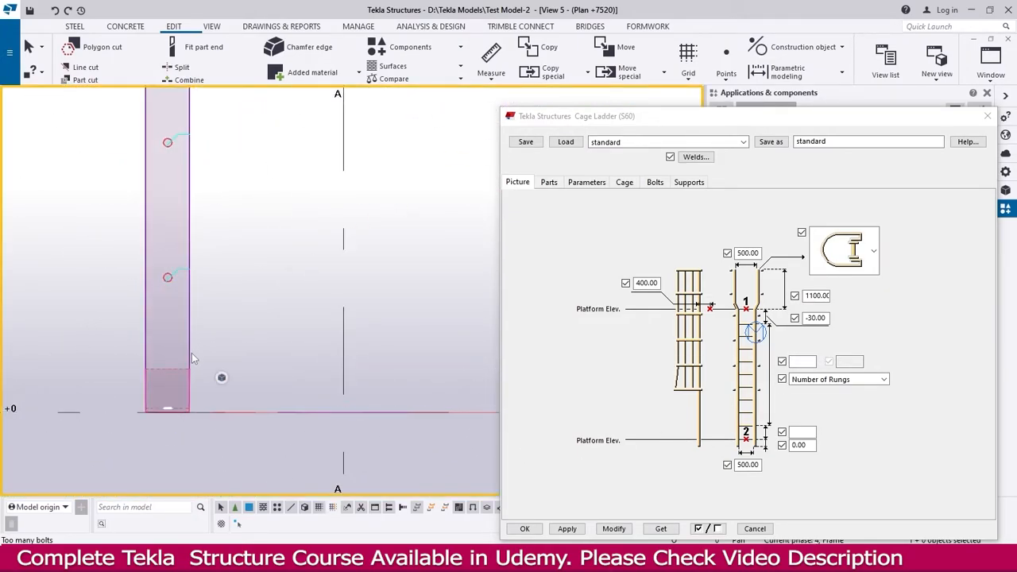
{"action": "left_click", "coordinate": [167, 410]}
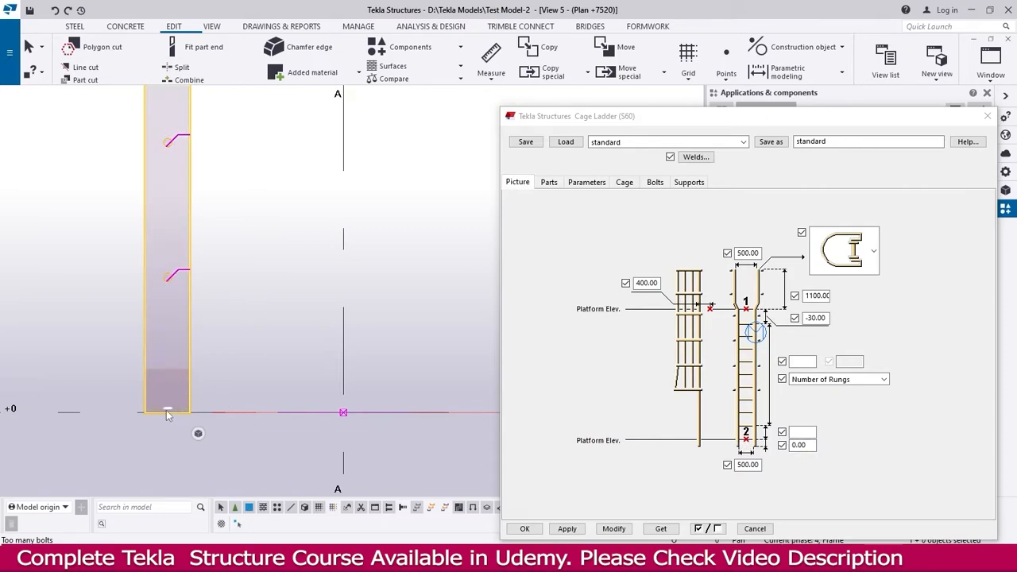
{"action": "scroll", "coordinate": [124, 381], "scroll_direction": "up", "scroll_amount": 3}
{"action": "scroll", "coordinate": [191, 382], "scroll_direction": "down", "scroll_amount": 6}
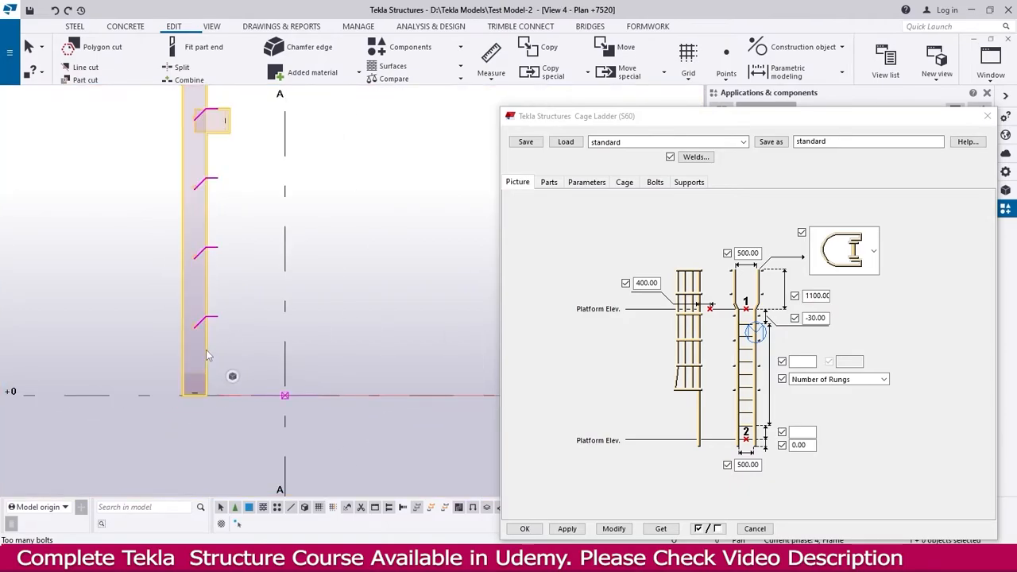
Inspect the stringer's base angle in 3D, then set the stringer bottom offset from the lower platform elevation to -50 mm and apply it.
{"action": "key", "text": "ctrl+Tab"}
{"action": "key", "text": "ctrl+Tab"}
{"action": "scroll", "coordinate": [214, 352], "scroll_direction": "up", "scroll_amount": 8}
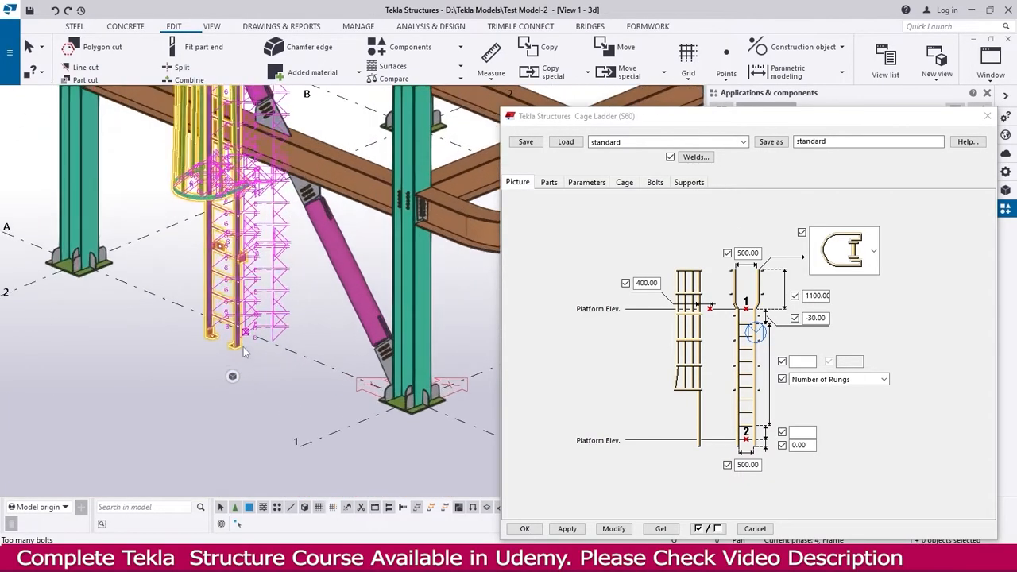
{"action": "scroll", "coordinate": [233, 358], "scroll_direction": "up", "scroll_amount": 5}
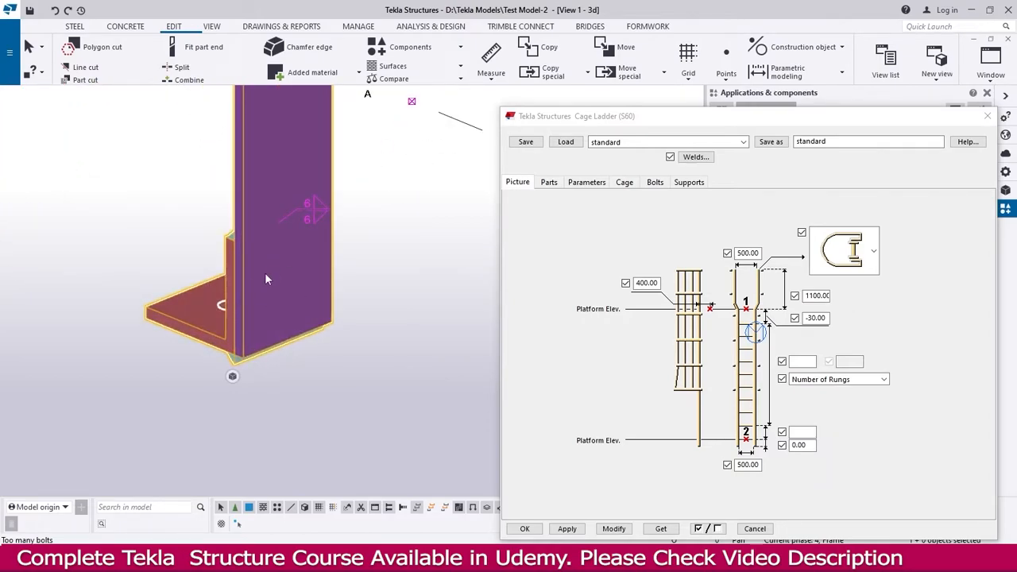
{"action": "double_click", "coordinate": [804, 444]}
{"action": "type", "text": "-50"}
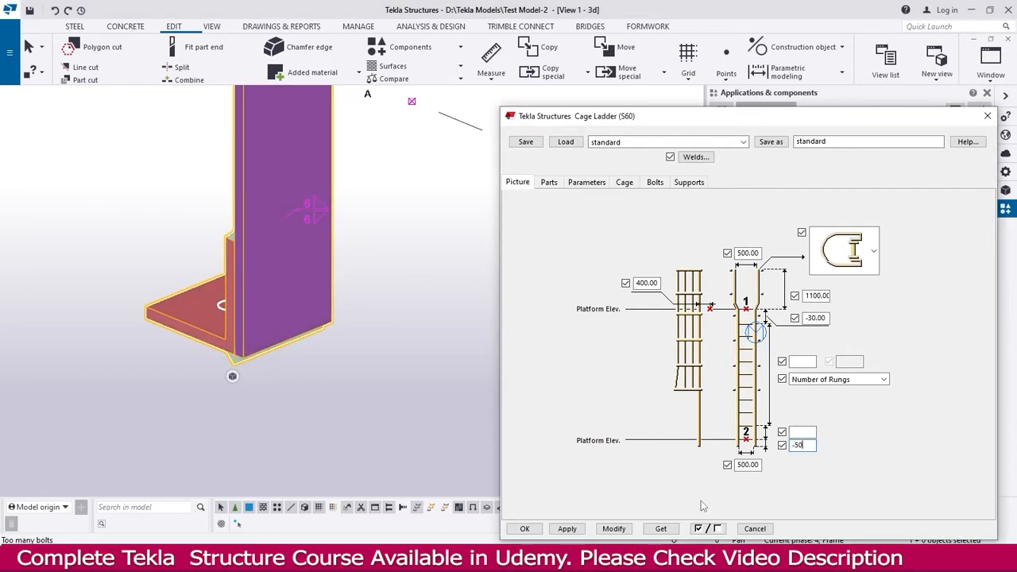
{"action": "left_click", "coordinate": [613, 529]}
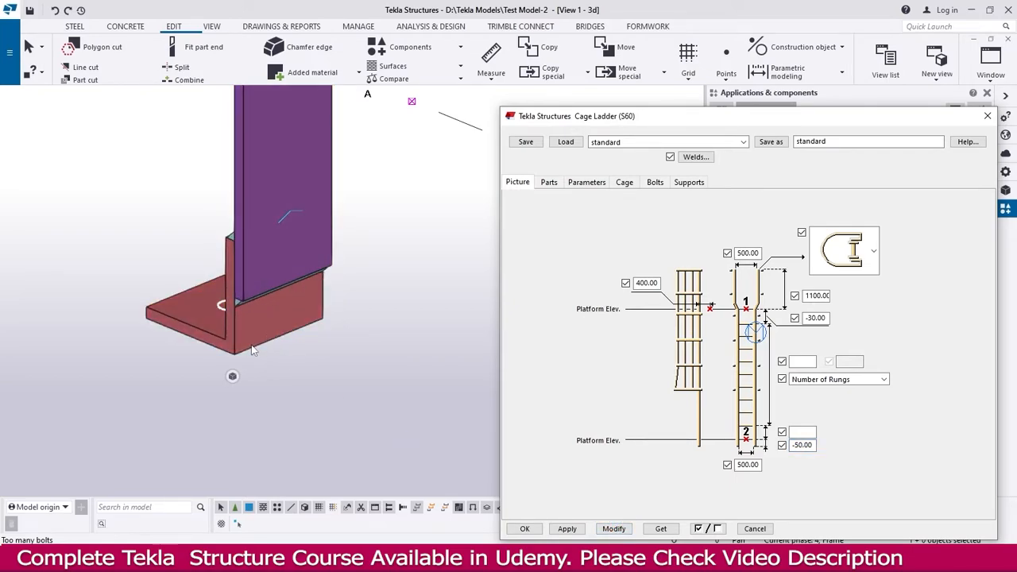
Examine the ladder's stringer base angles against level +0 in the grid A section and 3D views.
{"action": "scroll", "coordinate": [263, 354], "scroll_direction": "down", "scroll_amount": 3}
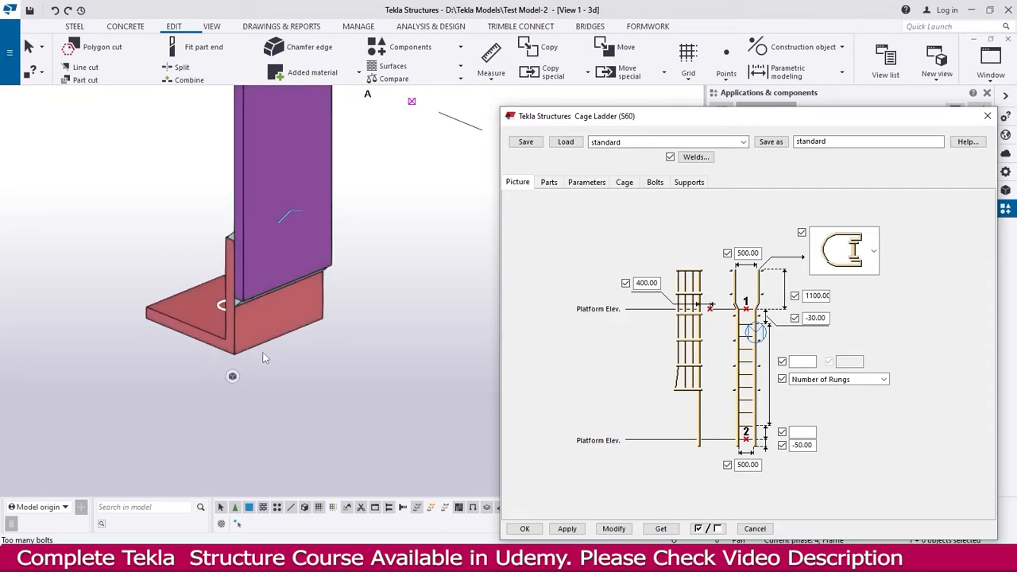
{"action": "scroll", "coordinate": [329, 385], "scroll_direction": "down", "scroll_amount": 1}
{"action": "left_click", "coordinate": [328, 385]}
{"action": "key", "text": "ctrl+Tab"}
{"action": "key", "text": "ctrl+Tab"}
{"action": "key", "text": "ctrl+Tab"}
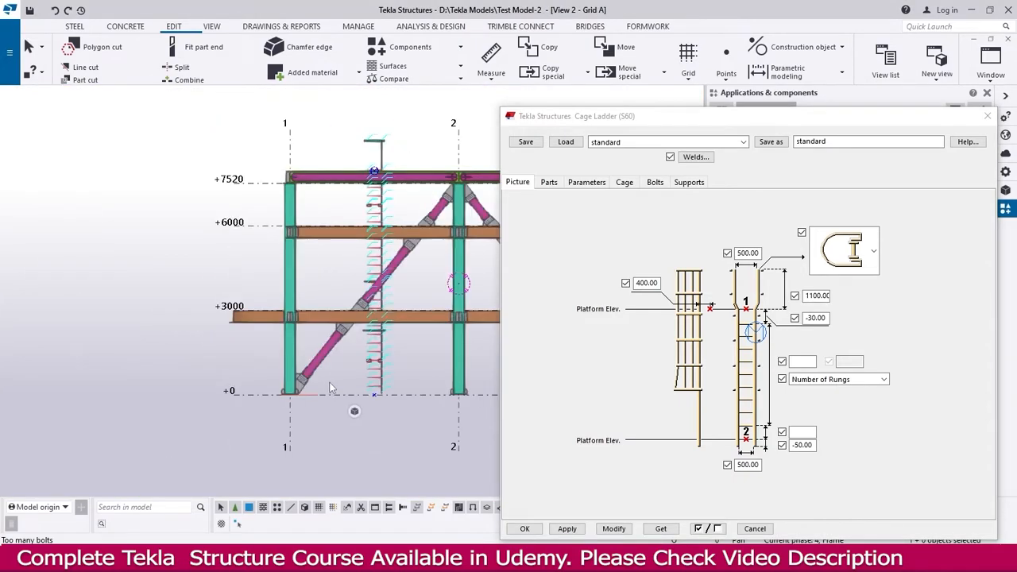
{"action": "scroll", "coordinate": [221, 381], "scroll_direction": "up", "scroll_amount": 5}
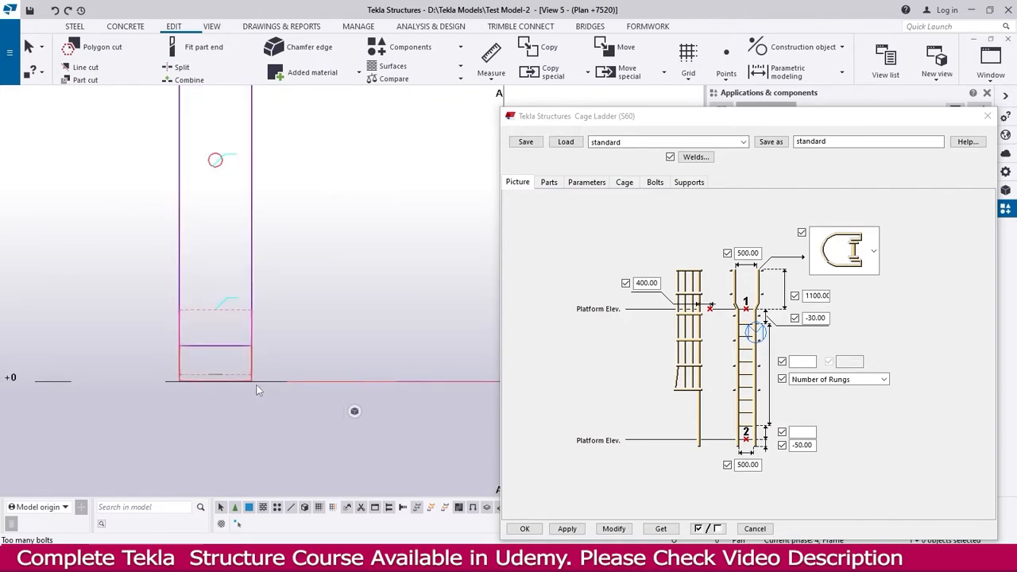
{"action": "key", "text": "ctrl+Tab"}
{"action": "key", "text": "ctrl+Tab"}
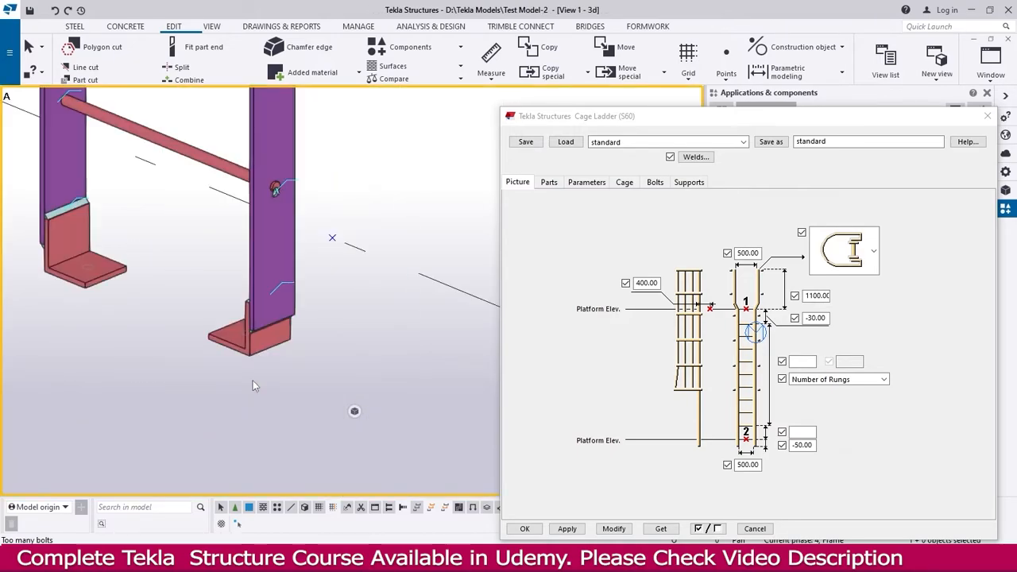
{"action": "scroll", "coordinate": [253, 381], "scroll_direction": "down", "scroll_amount": 3}
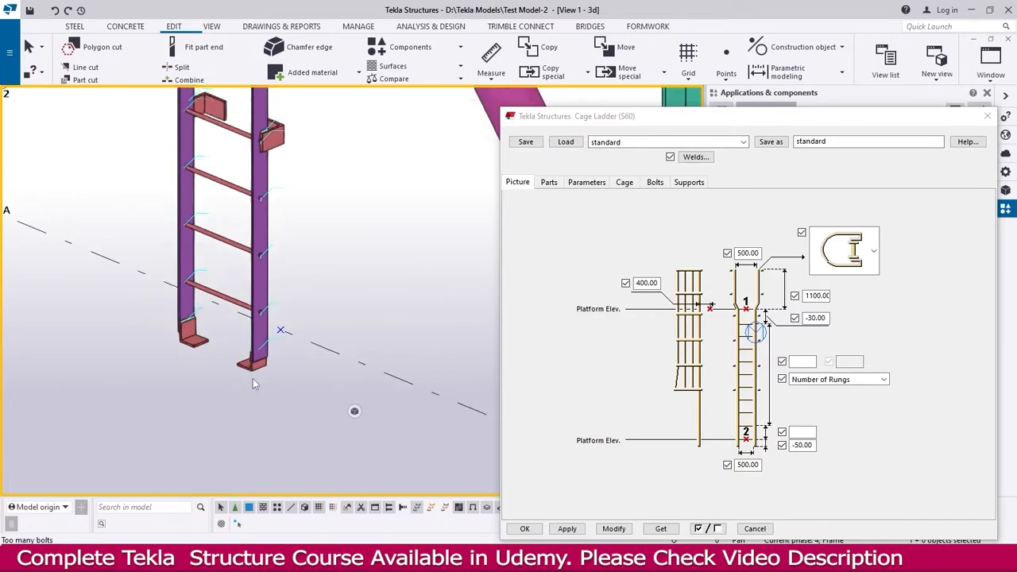
Select the ladder, set the bottom rung's distance from the lower platform elevation to 200 mm and apply it.
{"action": "left_click", "coordinate": [259, 320]}
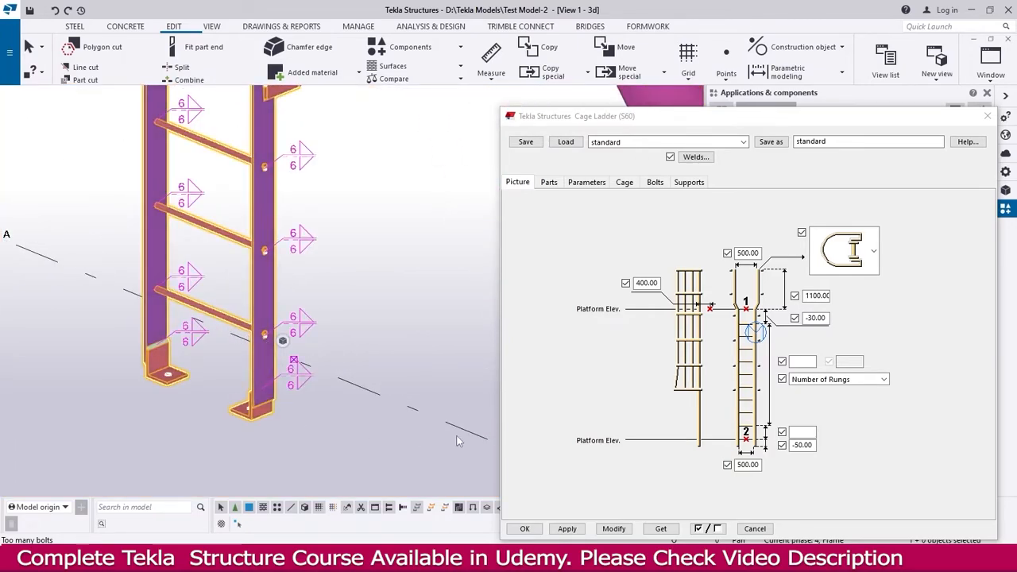
{"action": "left_click", "coordinate": [802, 432]}
{"action": "type", "text": "200"}
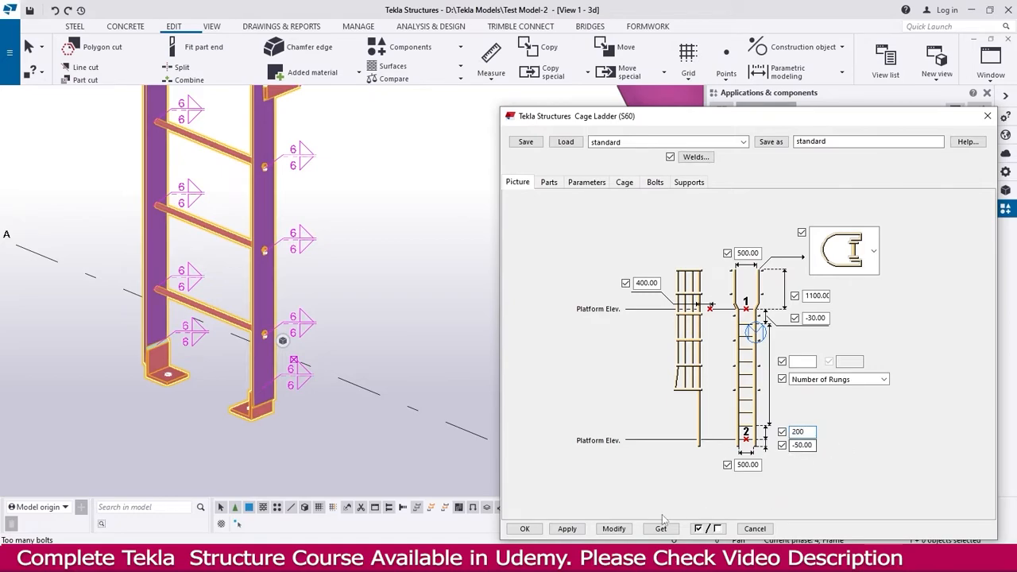
{"action": "left_click", "coordinate": [619, 530]}
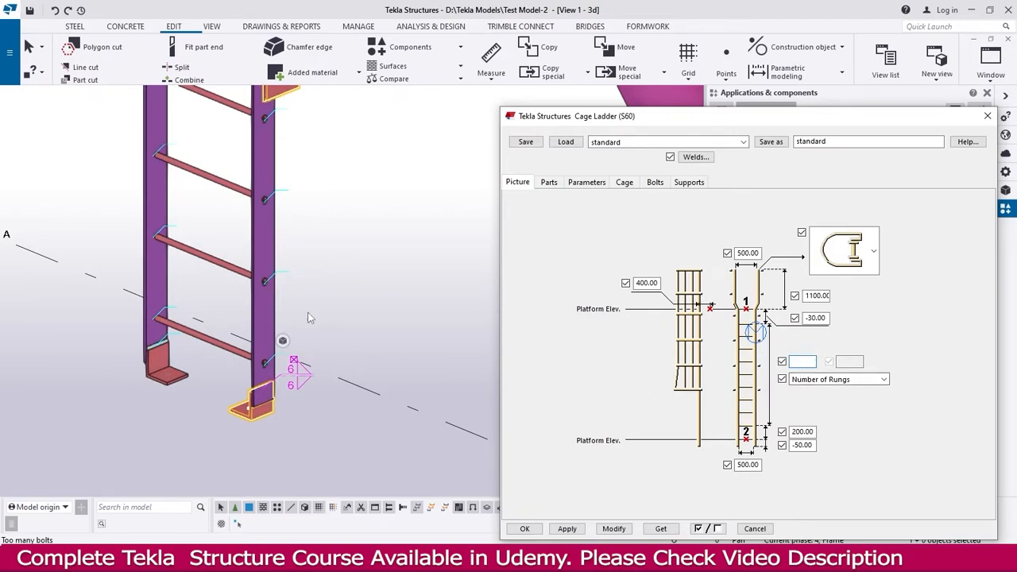
Switch the rung spacing method to Exact Spacing - top rung with a spacing of 250 mm and apply it to the ladder.
{"action": "left_click", "coordinate": [826, 379]}
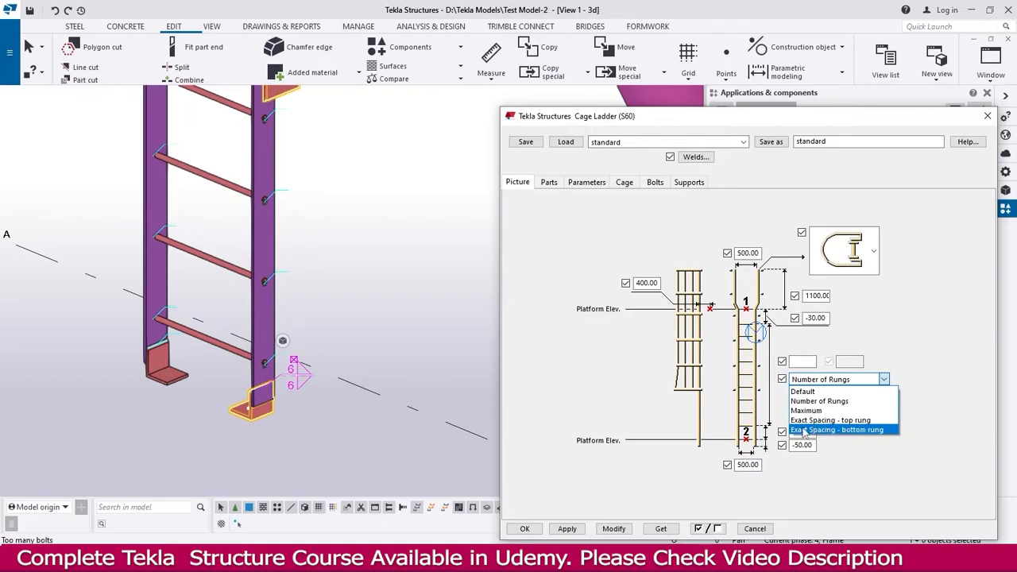
{"action": "left_click", "coordinate": [871, 421]}
{"action": "key", "text": "Tab"}
{"action": "type", "text": "250"}
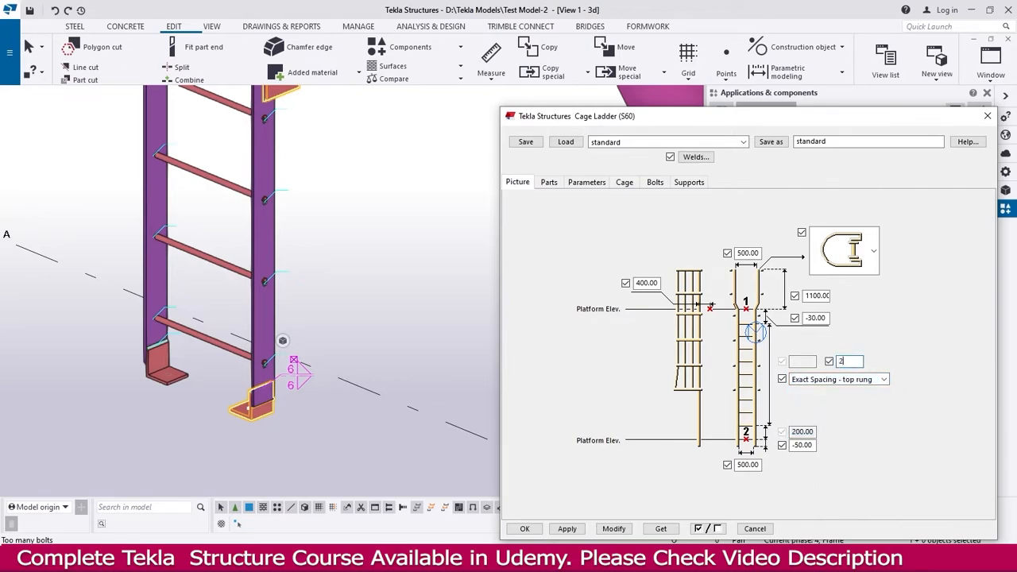
{"action": "left_click", "coordinate": [625, 530]}
{"action": "scroll", "coordinate": [290, 418], "scroll_direction": "down", "scroll_amount": 5}
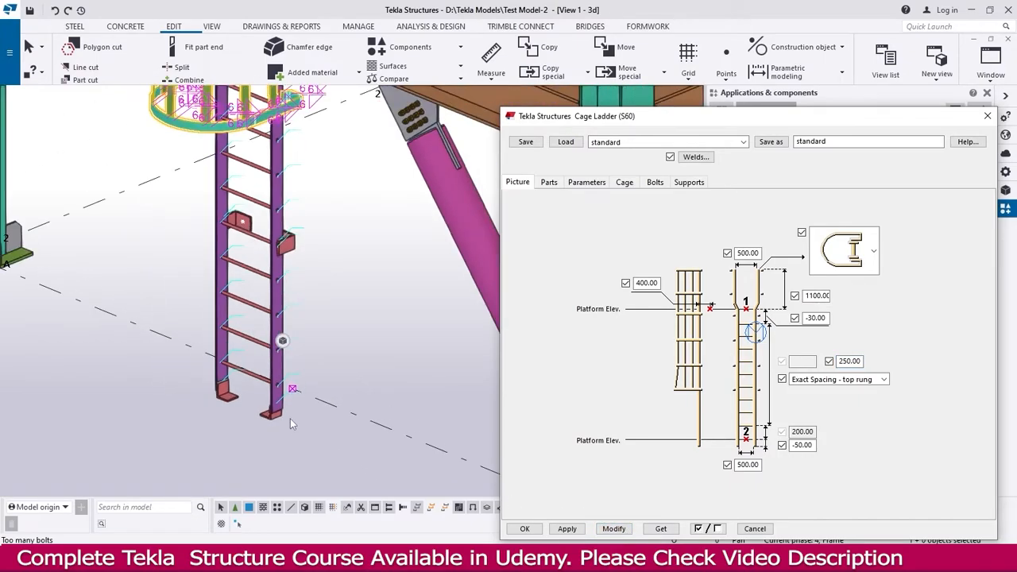
{"action": "middle_click_drag", "start_coordinate": [295, 284], "coordinate": [267, 485]}
{"action": "scroll", "coordinate": [317, 238], "scroll_direction": "up", "scroll_amount": 1}
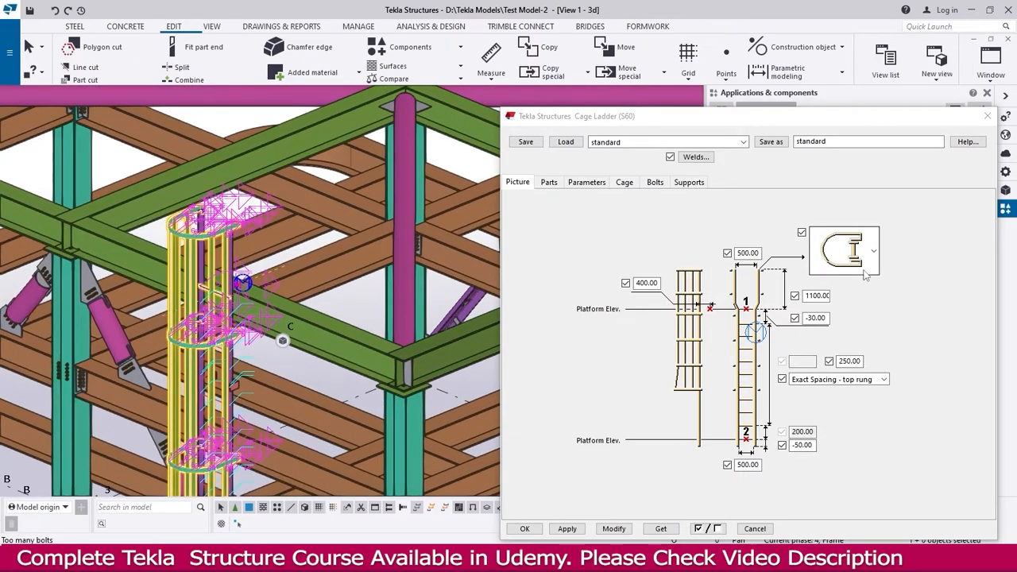
Set the number of cage hoops to 5, apply it to the ladder and check the hoops in 3D.
{"action": "left_click", "coordinate": [625, 183]}
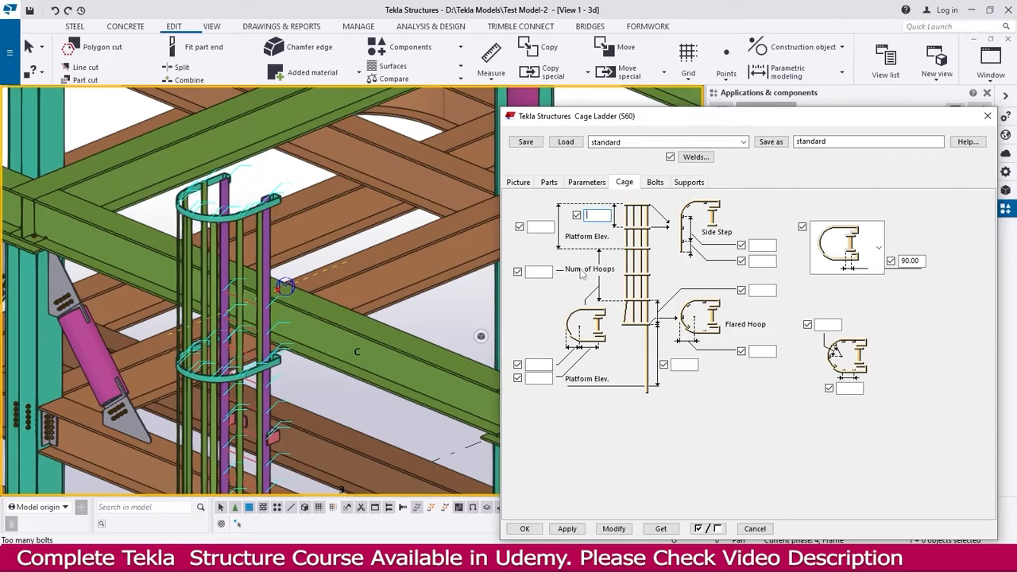
{"action": "scroll", "coordinate": [258, 308], "scroll_direction": "down", "scroll_amount": 3}
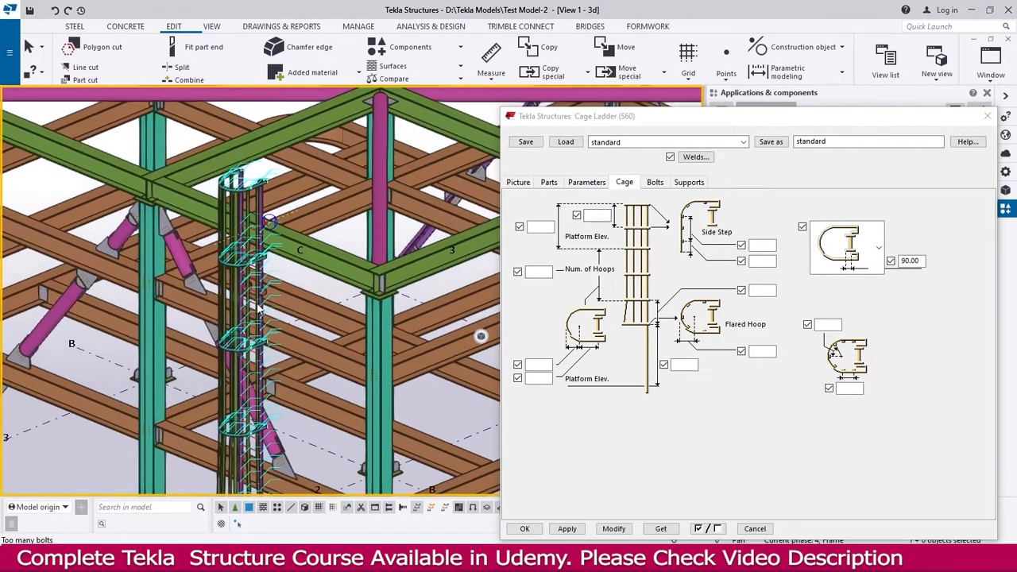
{"action": "left_click", "coordinate": [535, 272]}
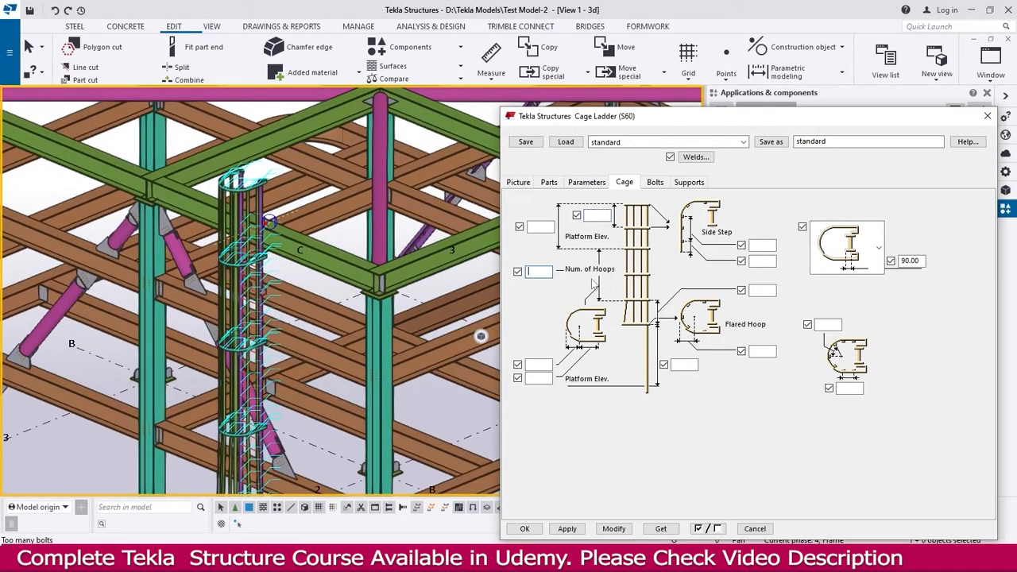
{"action": "left_click", "coordinate": [612, 530]}
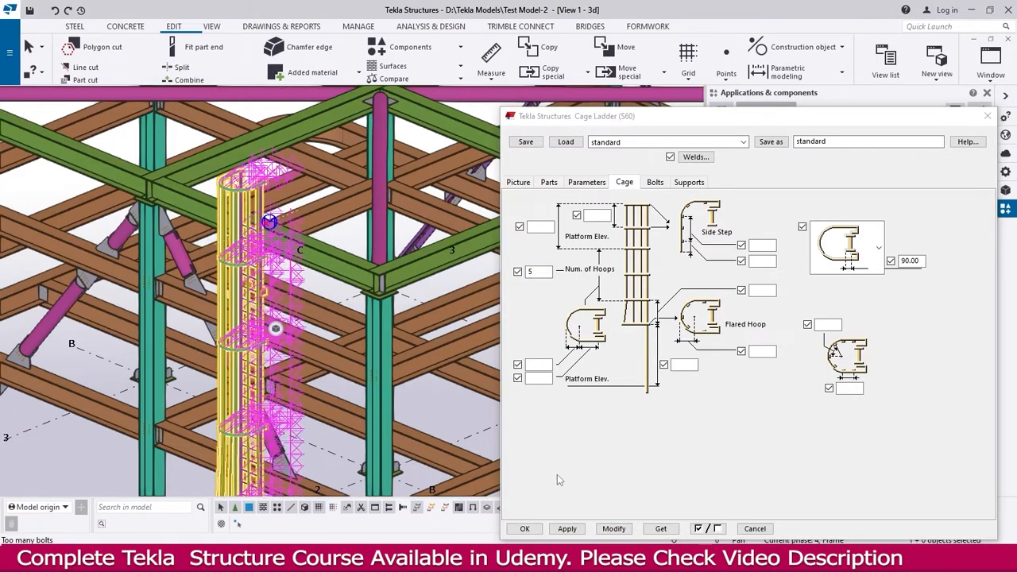
{"action": "left_click", "coordinate": [614, 530]}
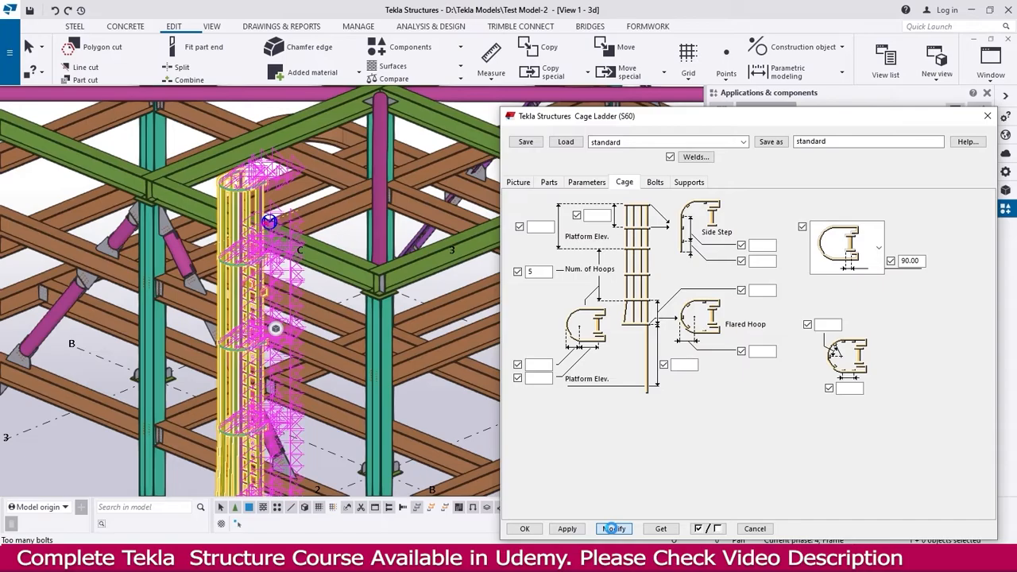
{"action": "scroll", "coordinate": [242, 205], "scroll_direction": "up", "scroll_amount": 3}
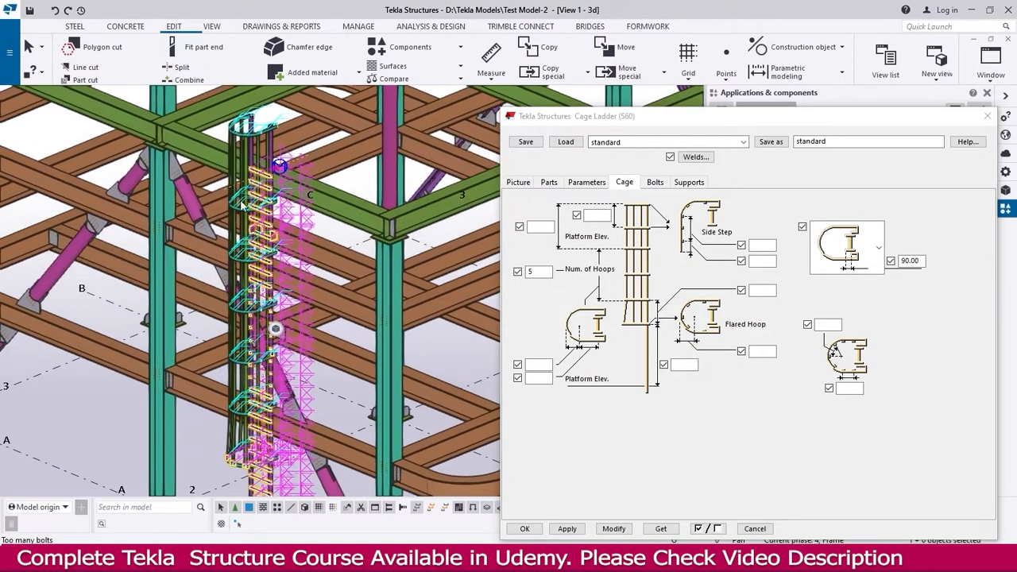
{"action": "scroll", "coordinate": [246, 234], "scroll_direction": "up", "scroll_amount": 3}
{"action": "scroll", "coordinate": [248, 231], "scroll_direction": "down", "scroll_amount": 3}
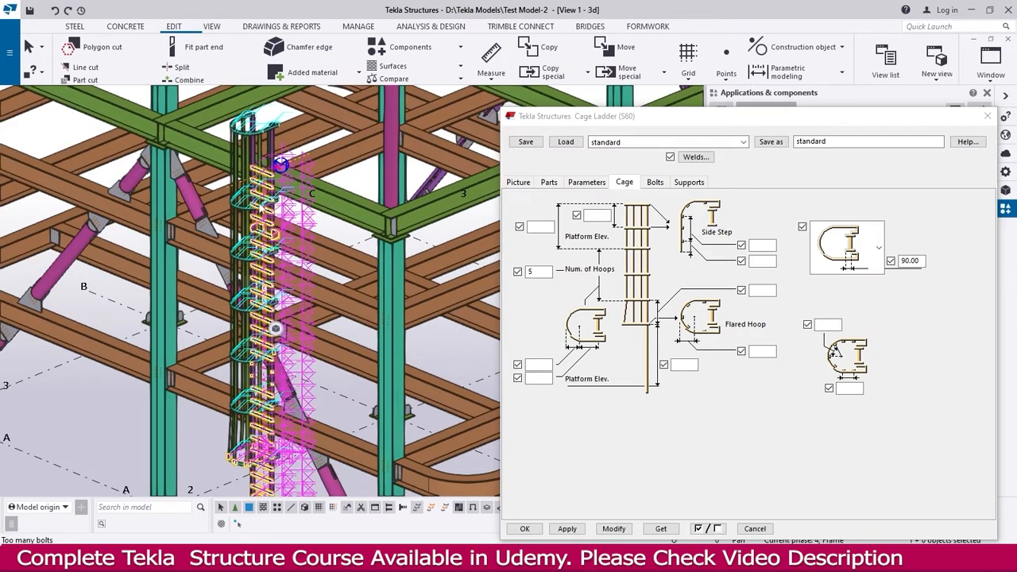
{"action": "scroll", "coordinate": [274, 328], "scroll_direction": "up", "scroll_amount": 5}
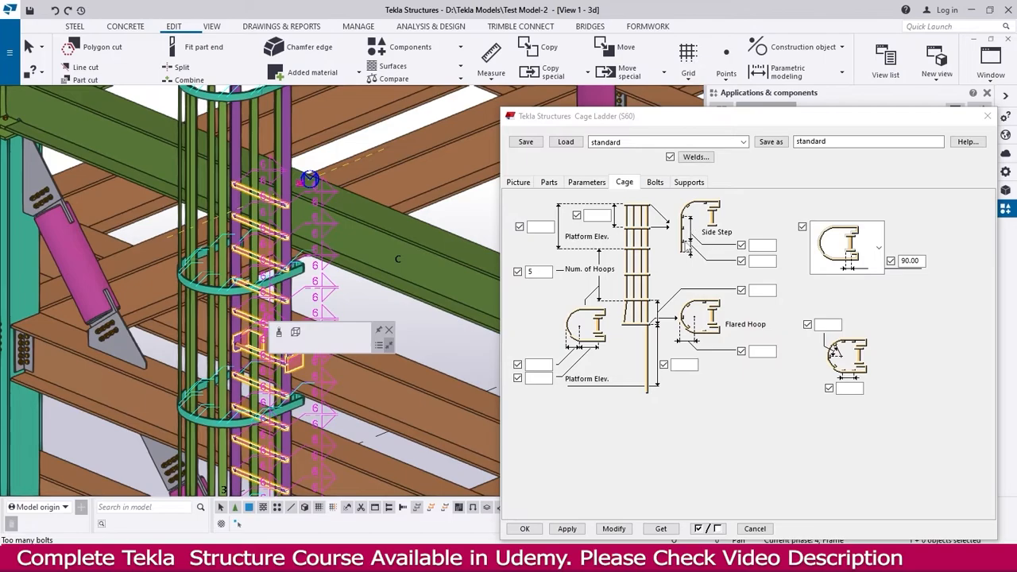
{"action": "middle_click_drag", "start_coordinate": [303, 249], "coordinate": [319, 338]}
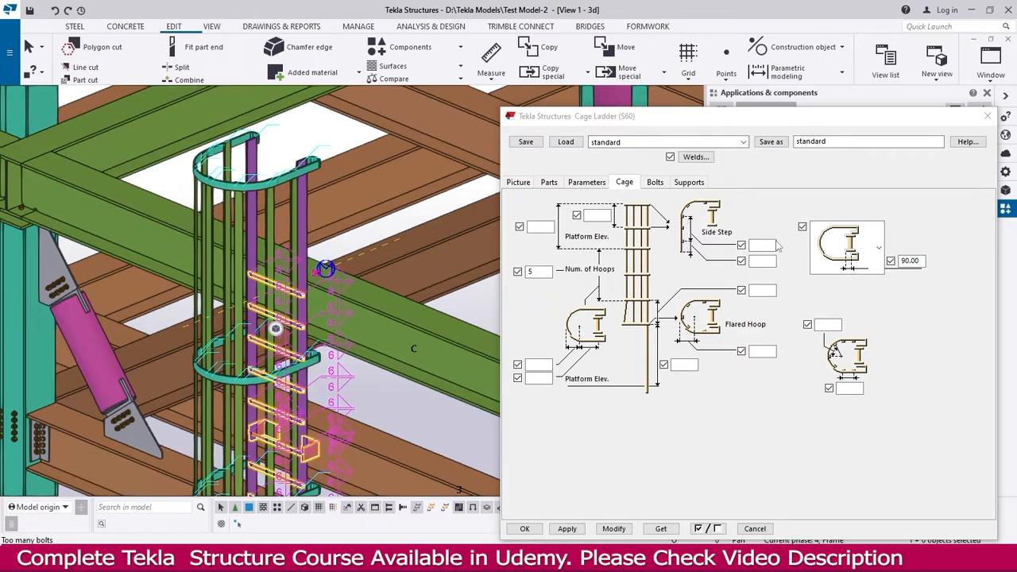
Choose the cage hoop end option whose offset is dimensioned vertically beside the stringer, and inspect the lowest flared hoop.
{"action": "left_click", "coordinate": [879, 258]}
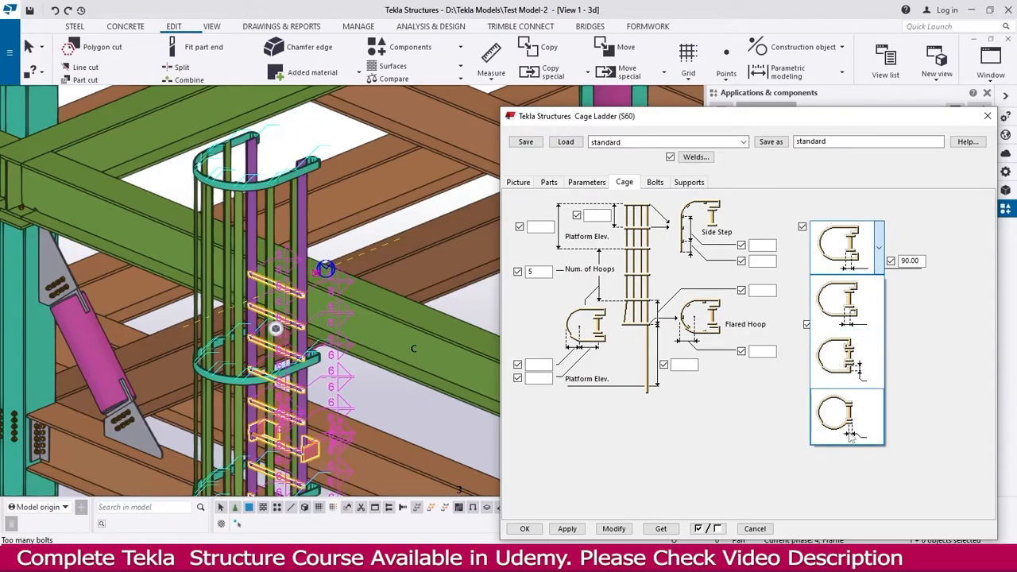
{"action": "left_click", "coordinate": [866, 383]}
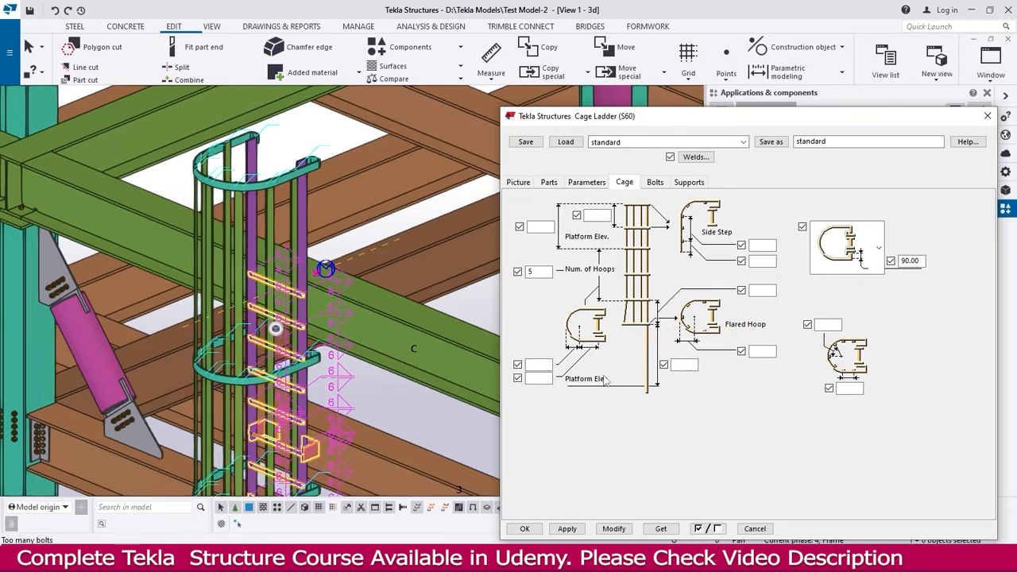
{"action": "scroll", "coordinate": [248, 334], "scroll_direction": "down", "scroll_amount": 4}
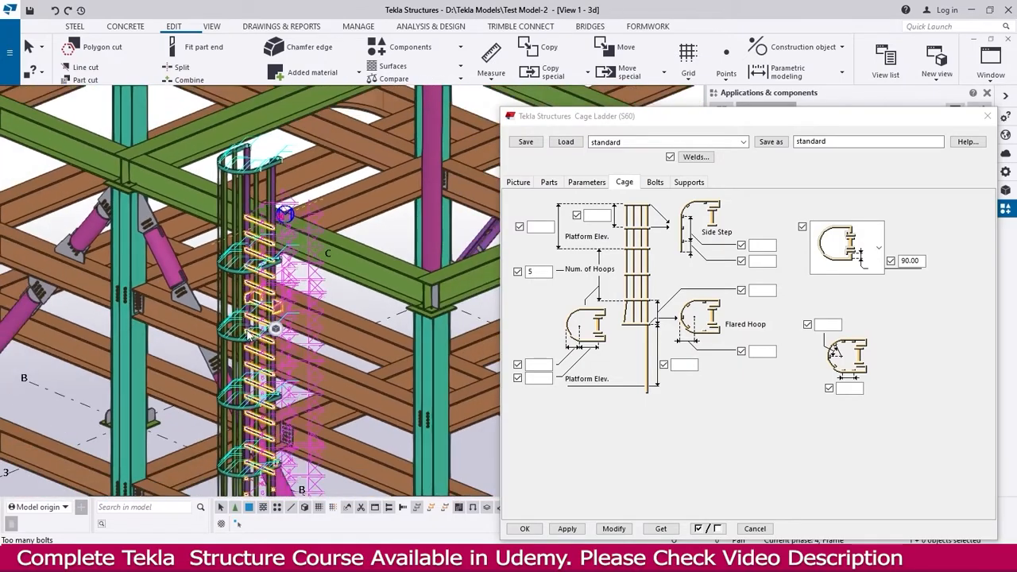
{"action": "scroll", "coordinate": [249, 334], "scroll_direction": "up", "scroll_amount": 5}
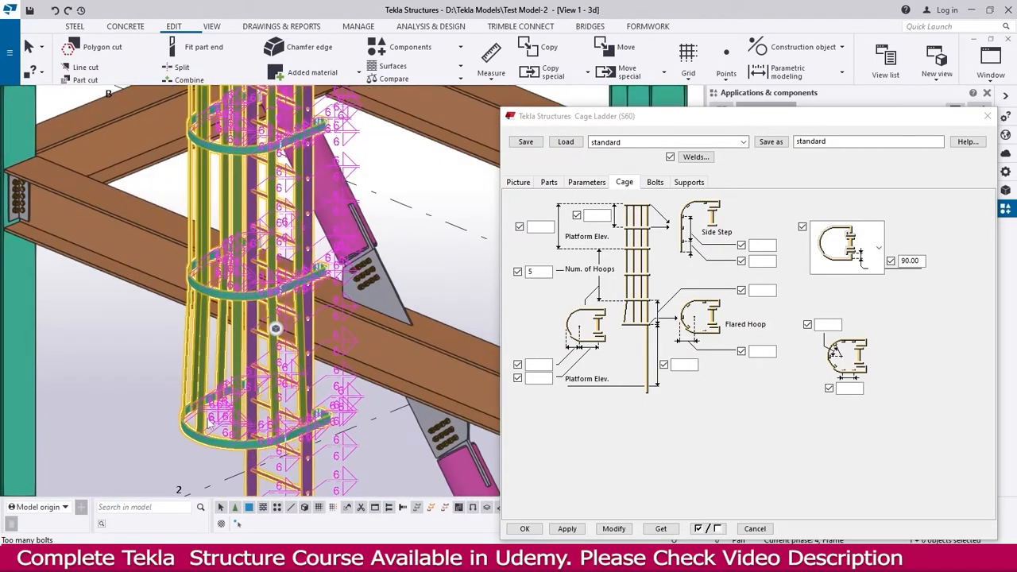
Try a flared hoop dimension of 750 mm and apply it to the ladder cage.
{"action": "left_click", "coordinate": [772, 351]}
{"action": "type", "text": "75"}
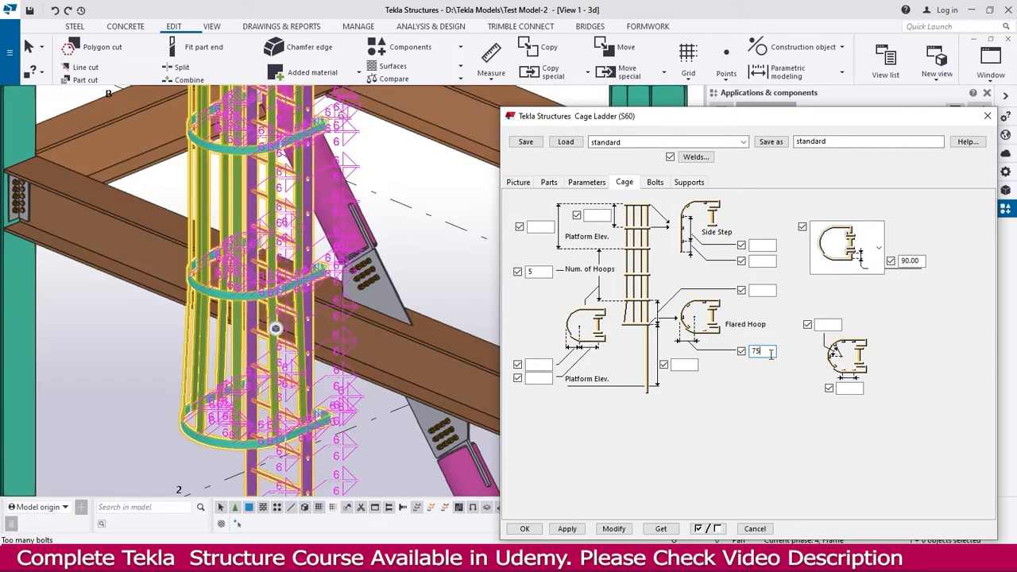
{"action": "type", "text": "0"}
{"action": "left_click", "coordinate": [613, 529]}
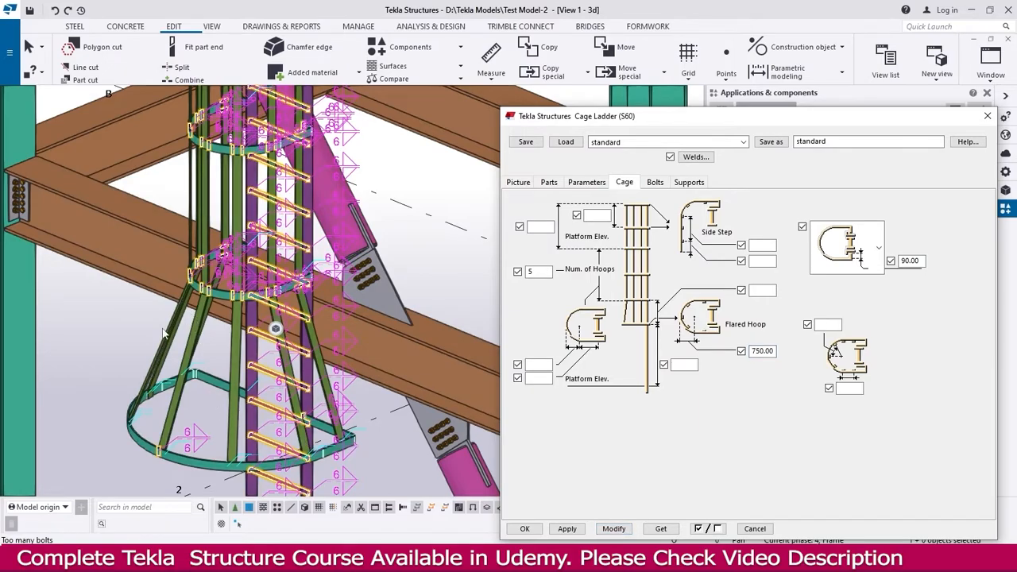
Clear the flared hoop dimension and reapply the settings to the ladder.
{"action": "double_click", "coordinate": [762, 351]}
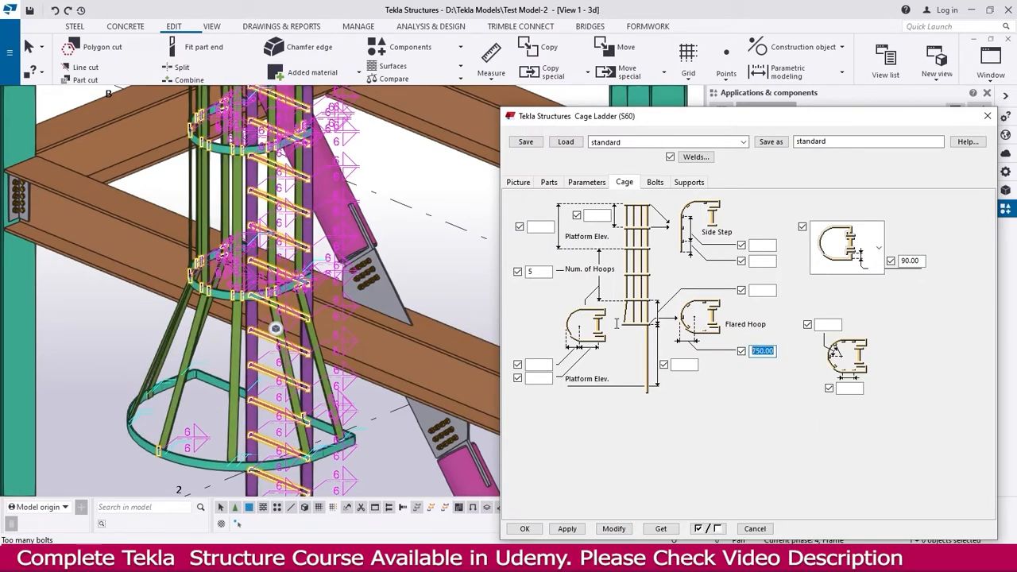
{"action": "key", "text": "BackSpace"}
{"action": "left_click", "coordinate": [618, 528]}
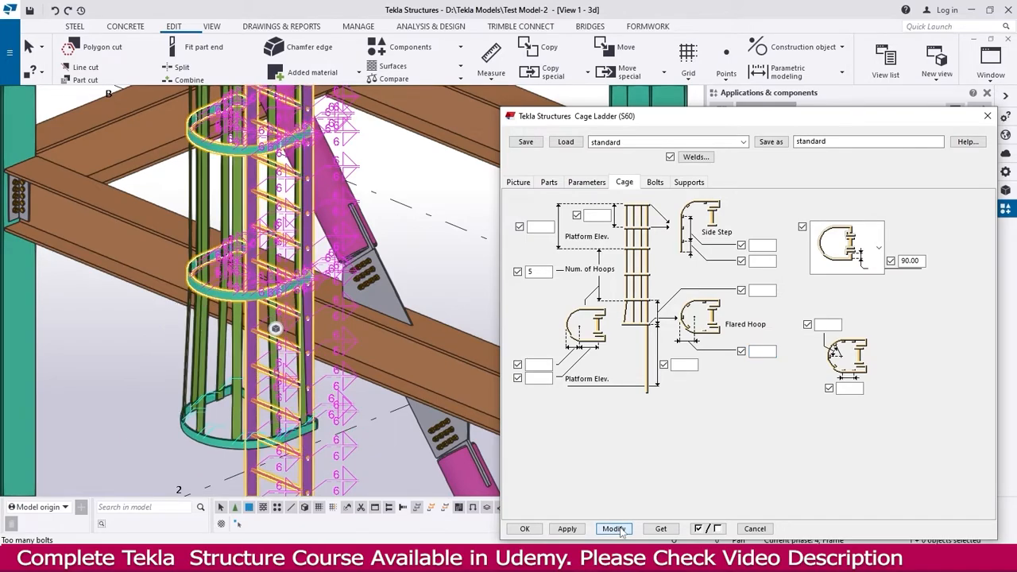
Set the height from the lower platform elevation to the cage's lowest hoop to 2500 mm and apply it.
{"action": "scroll", "coordinate": [308, 306], "scroll_direction": "down", "scroll_amount": 5}
{"action": "middle_click_drag", "start_coordinate": [308, 306], "coordinate": [313, 248]}
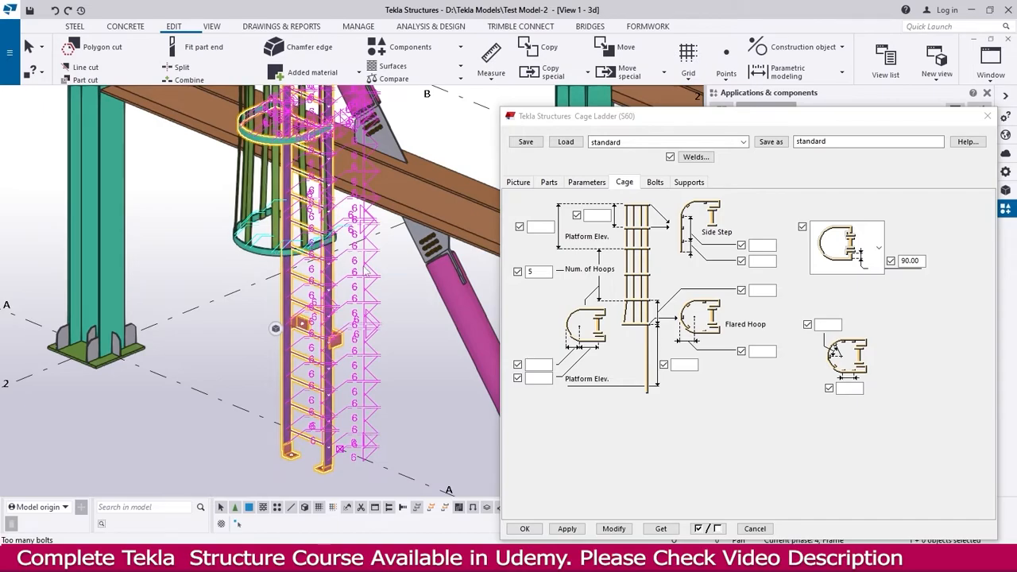
{"action": "left_click", "coordinate": [686, 364]}
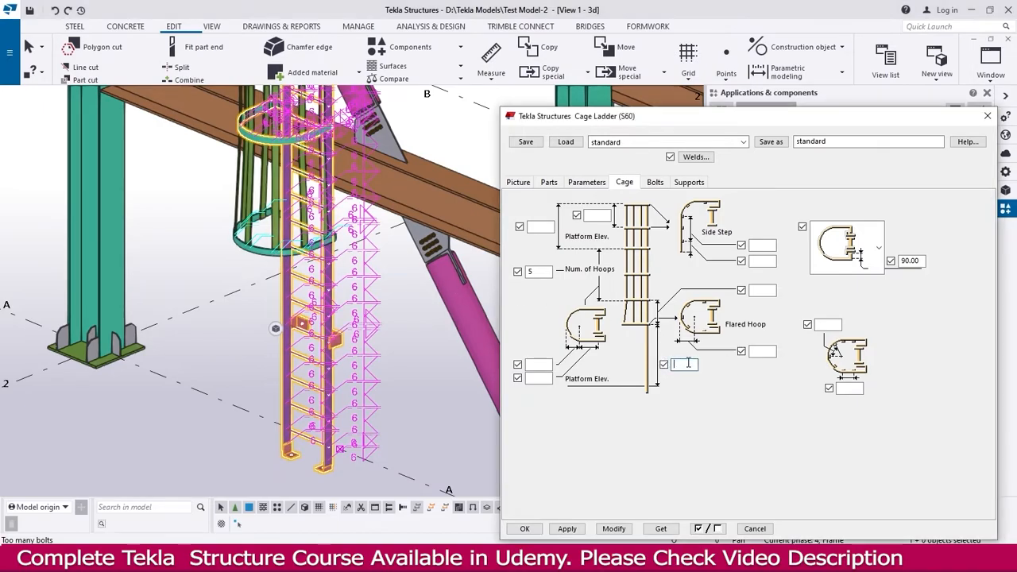
{"action": "type", "text": "2500"}
{"action": "left_click", "coordinate": [623, 529]}
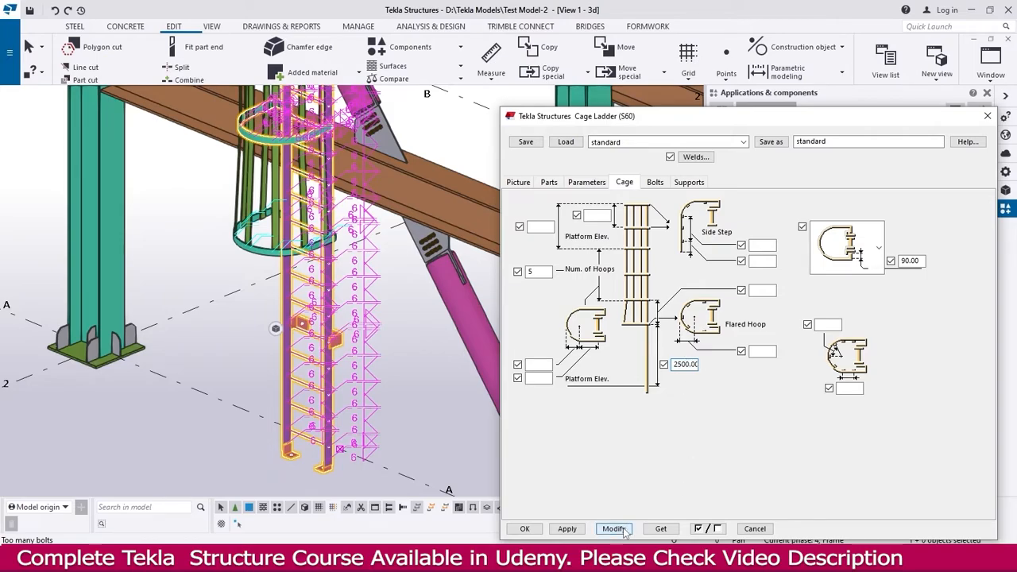
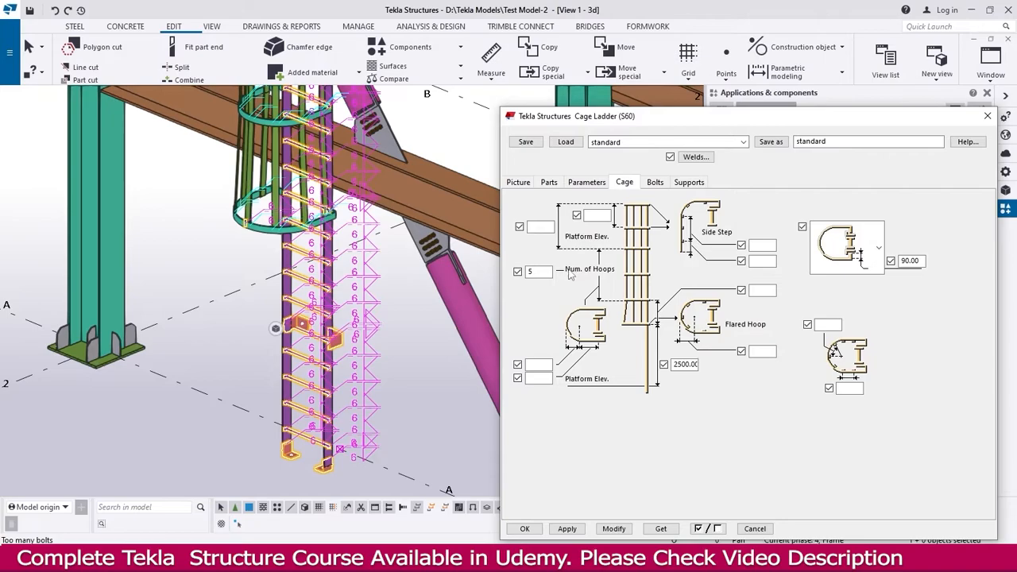
Set the ladder support bolt size to 20 in the bolt settings.
{"action": "left_click", "coordinate": [656, 182]}
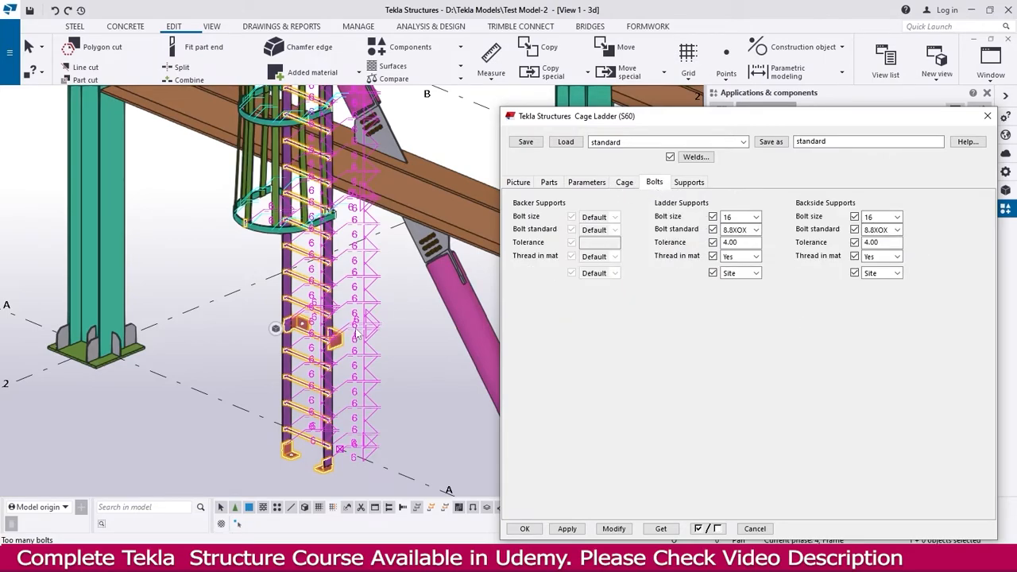
{"action": "scroll", "coordinate": [321, 292], "scroll_direction": "up", "scroll_amount": 5}
{"action": "left_click", "coordinate": [321, 292]}
{"action": "scroll", "coordinate": [321, 292], "scroll_direction": "up", "scroll_amount": 3}
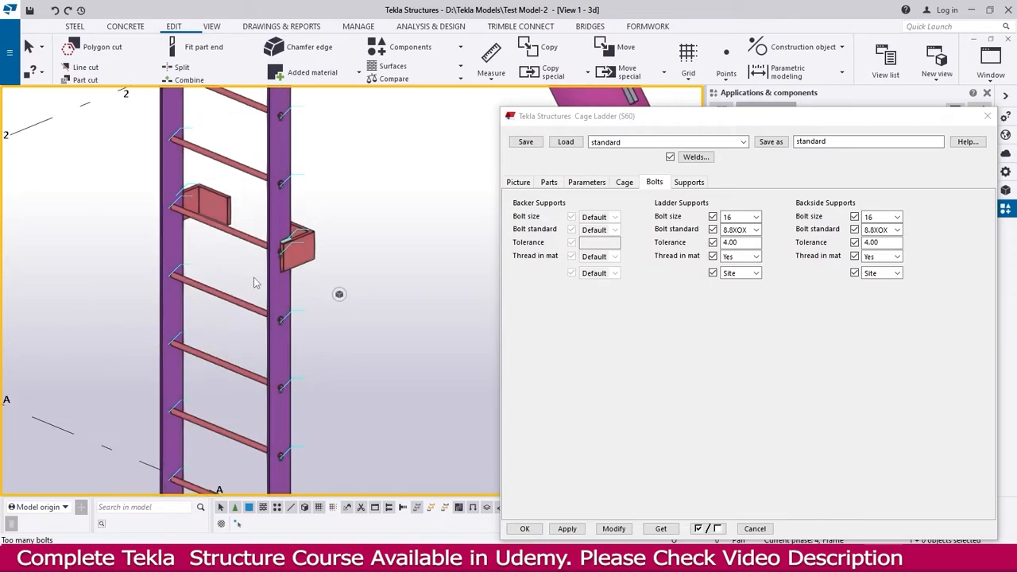
{"action": "left_click", "coordinate": [713, 242]}
{"action": "scroll", "coordinate": [223, 255], "scroll_direction": "down", "scroll_amount": 3}
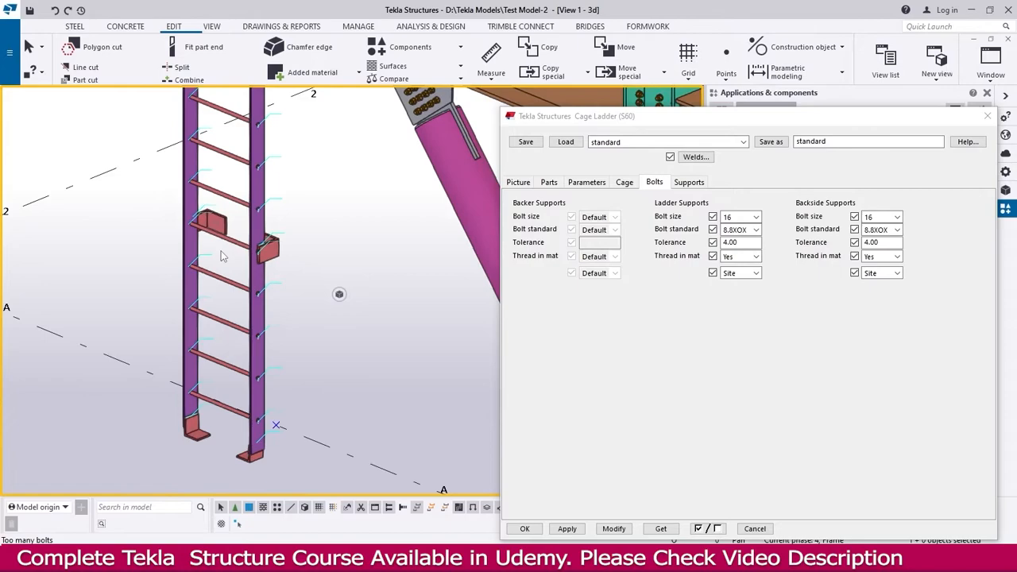
{"action": "scroll", "coordinate": [220, 447], "scroll_direction": "up", "scroll_amount": 3}
{"action": "middle_click_drag", "start_coordinate": [282, 237], "coordinate": [273, 271]}
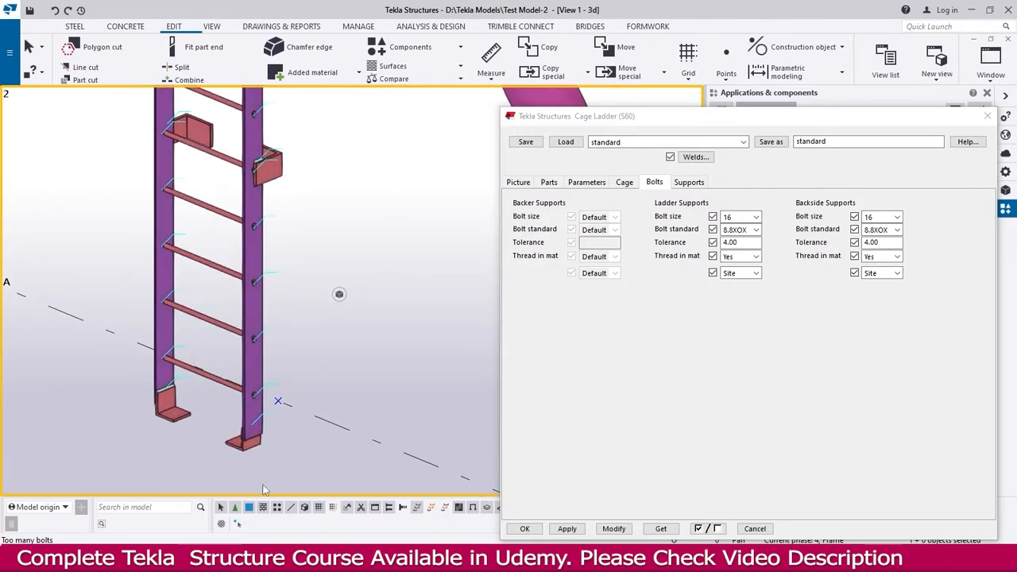
{"action": "left_click", "coordinate": [755, 216]}
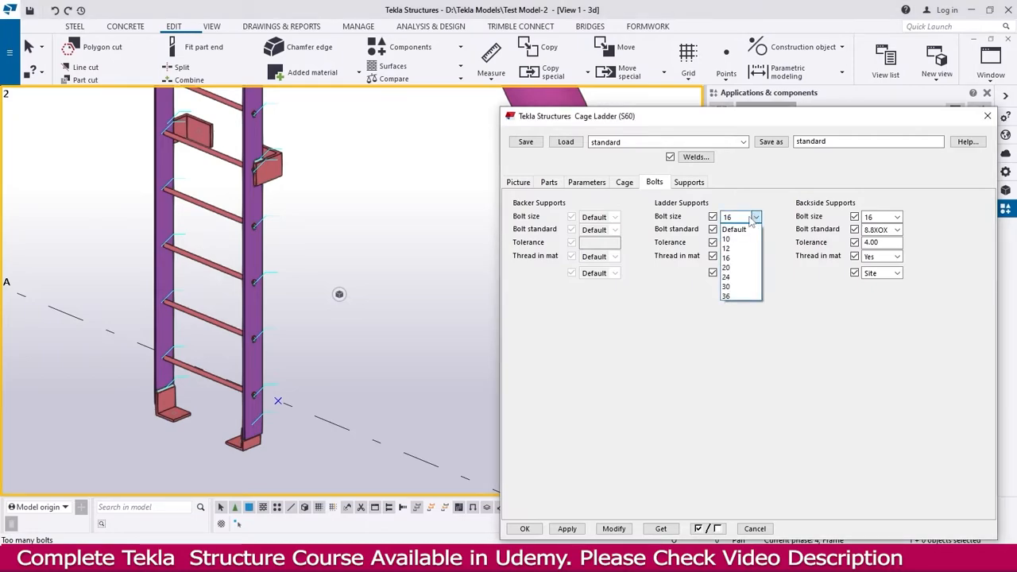
{"action": "left_click", "coordinate": [732, 267]}
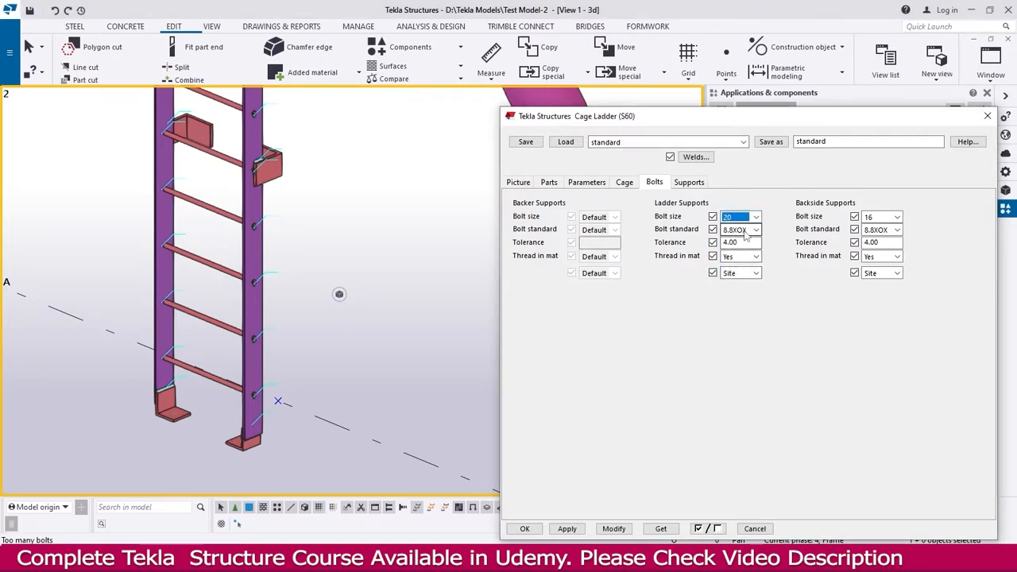
Use bolt standard 8.8XOX with a tolerance of 2 mm and Site assembly for the ladder support bolts.
{"action": "left_click", "coordinate": [745, 232]}
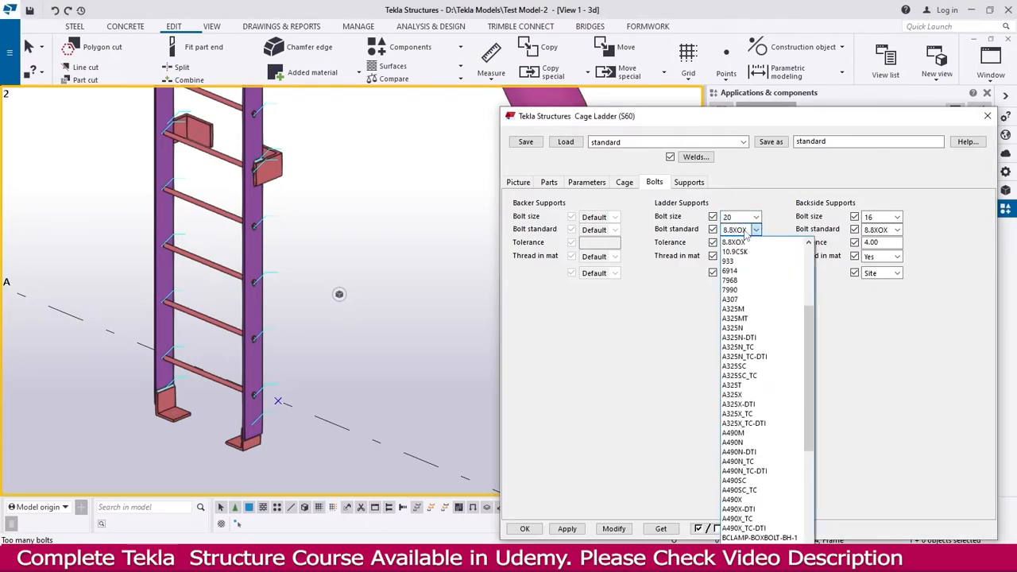
{"action": "left_click", "coordinate": [747, 239]}
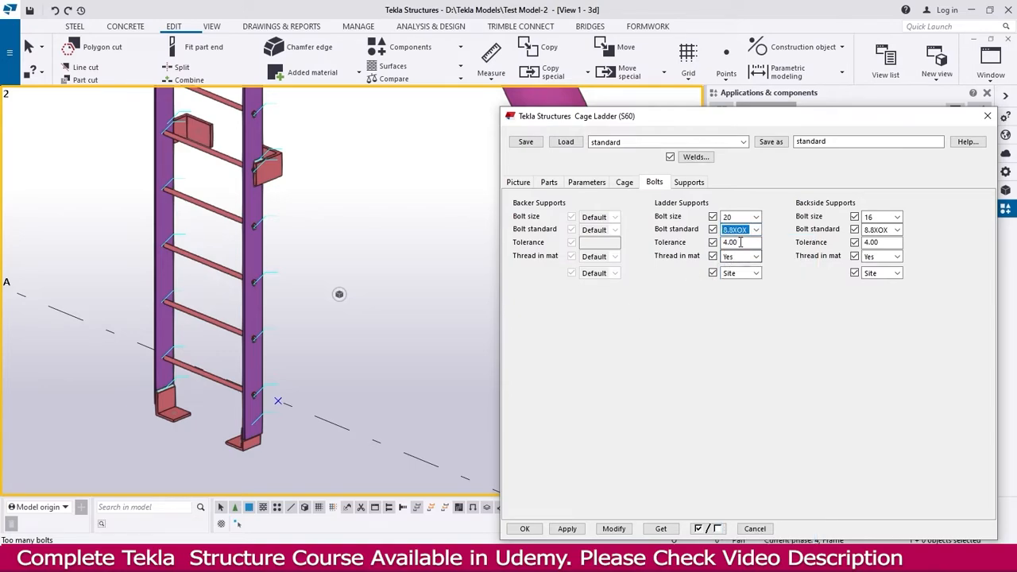
{"action": "key", "text": "Tab"}
{"action": "type", "text": "2"}
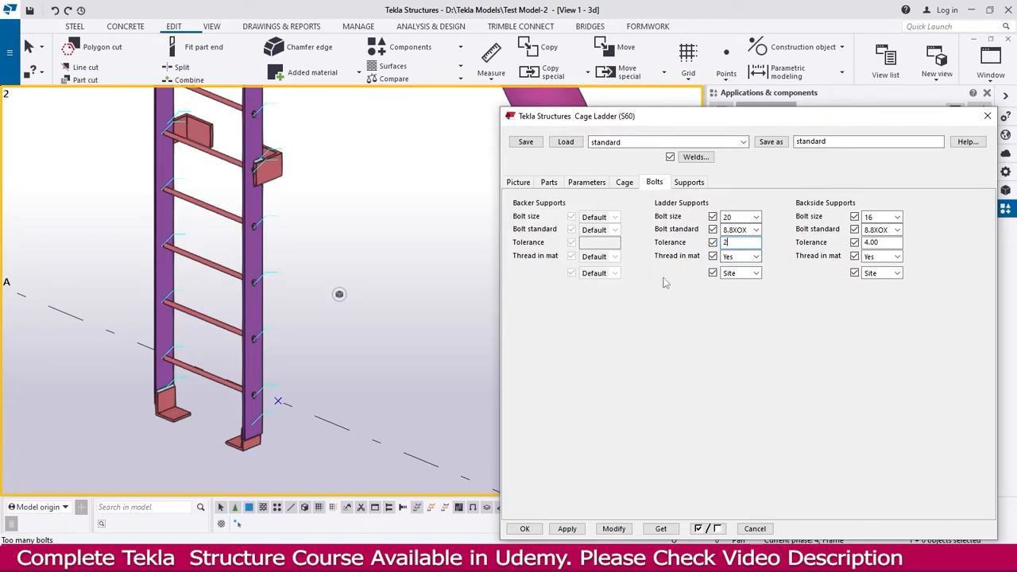
{"action": "left_click", "coordinate": [739, 273]}
{"action": "left_click", "coordinate": [740, 278]}
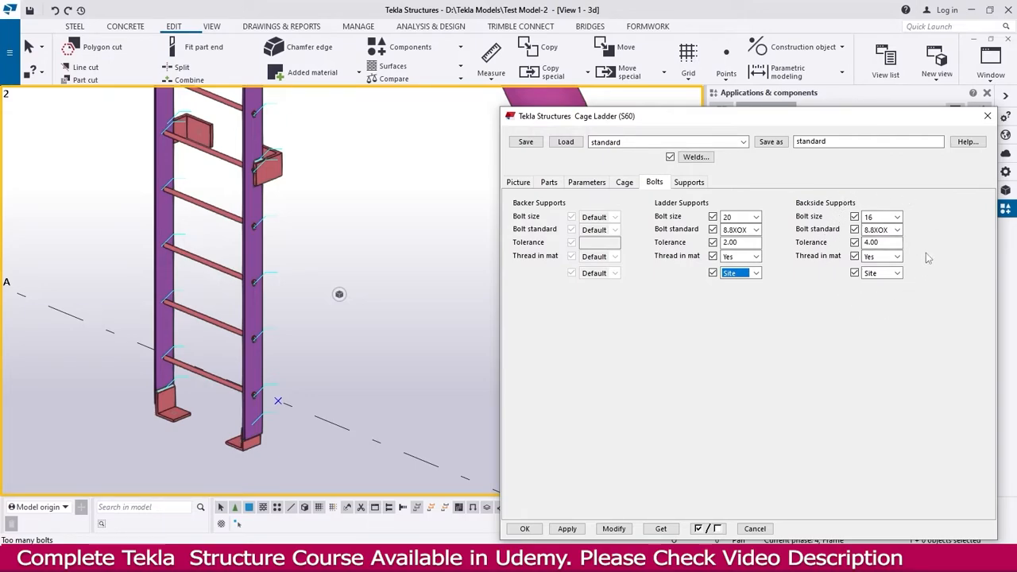
Review the backer support arrangements in the support settings, keeping the ladder option without a backer.
{"action": "left_click", "coordinate": [688, 183]}
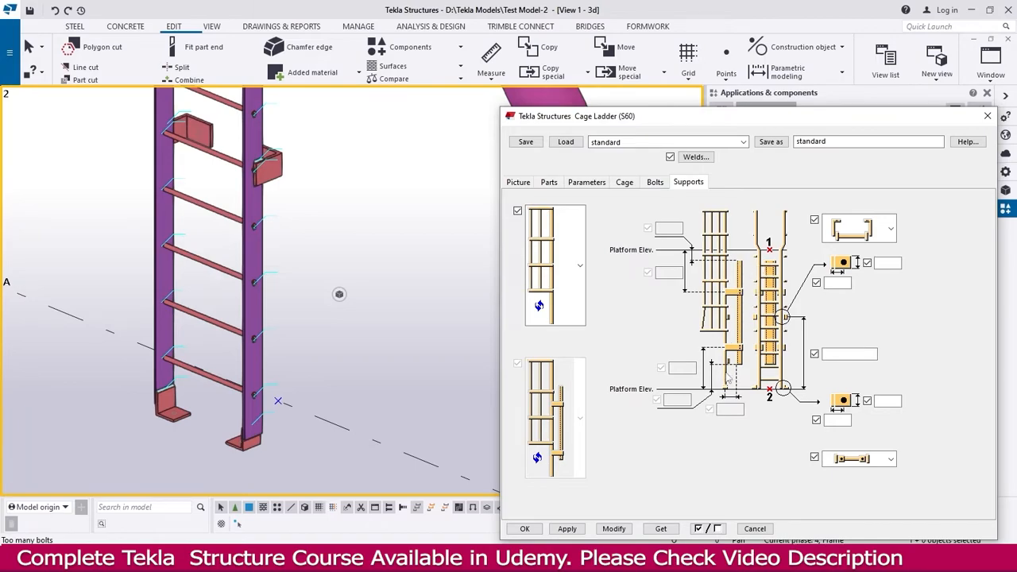
{"action": "left_click", "coordinate": [579, 267]}
{"action": "left_click_drag", "start_coordinate": [581, 354], "coordinate": [572, 419]}
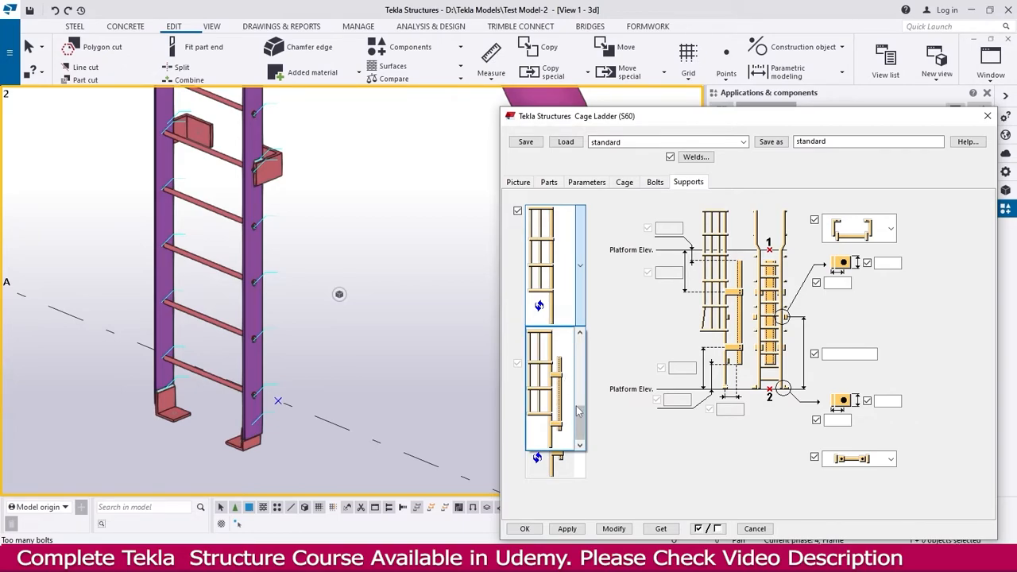
{"action": "left_click", "coordinate": [550, 368]}
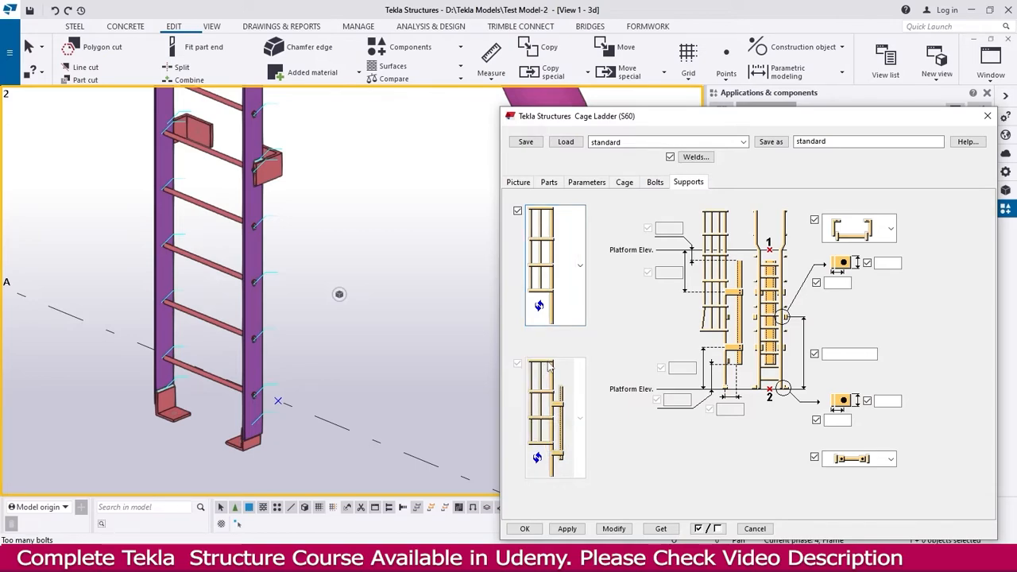
Try the intermediate support option with outward-facing angles on both stringers and apply it to the ladder.
{"action": "middle_click_drag", "start_coordinate": [265, 159], "coordinate": [271, 234]}
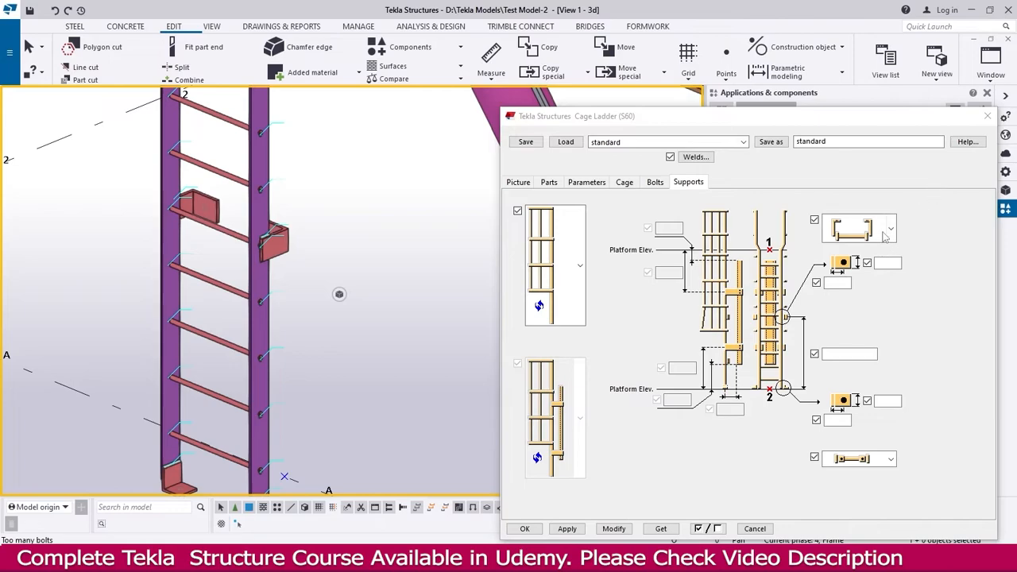
{"action": "left_click", "coordinate": [886, 230]}
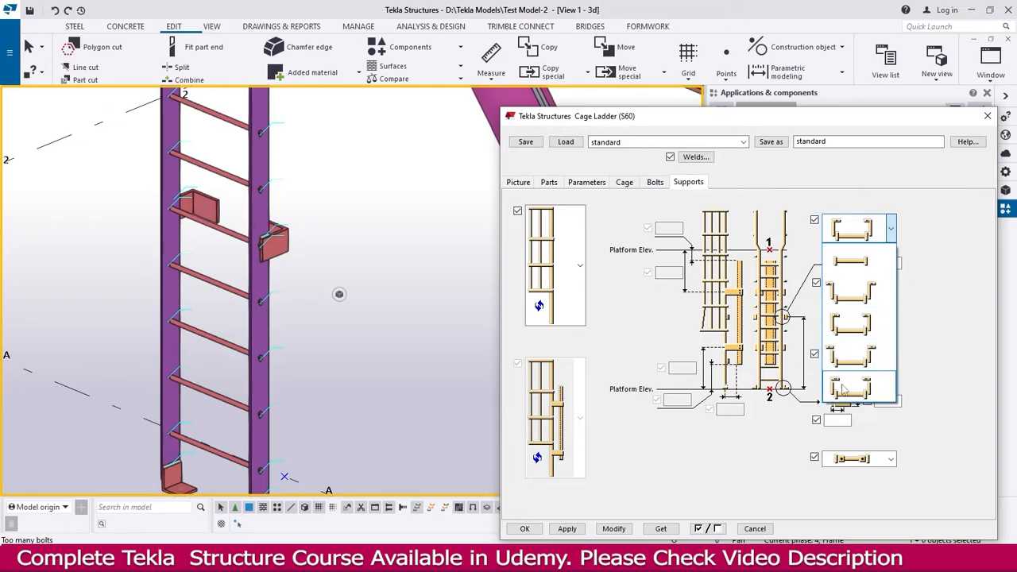
{"action": "left_click", "coordinate": [839, 324]}
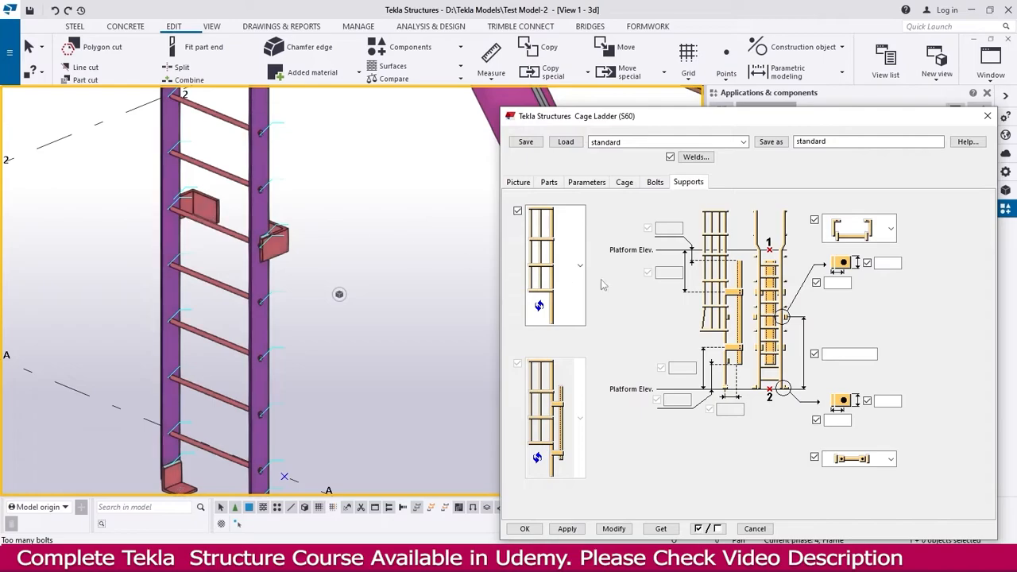
{"action": "left_click", "coordinate": [882, 230]}
{"action": "left_click", "coordinate": [872, 297]}
{"action": "left_click", "coordinate": [265, 387]}
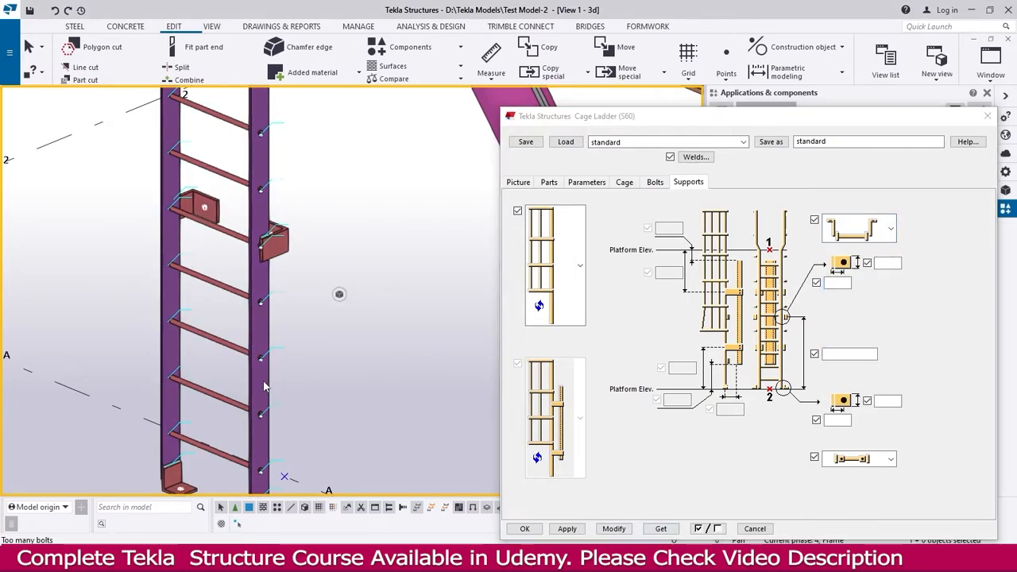
{"action": "left_click", "coordinate": [613, 529]}
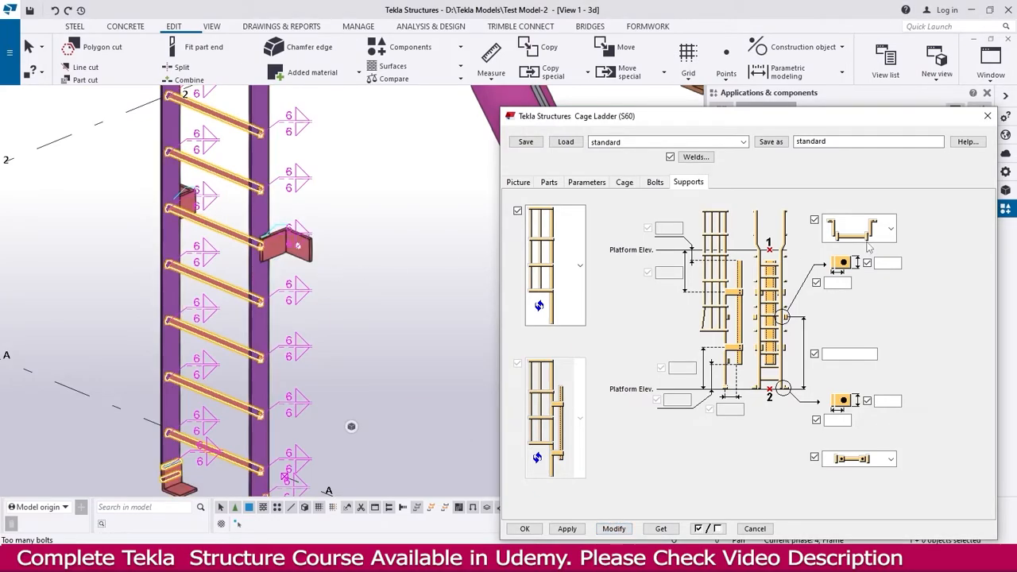
Choose the option without intermediate support angles and apply it to the ladder.
{"action": "left_click", "coordinate": [870, 237]}
{"action": "left_click", "coordinate": [862, 287]}
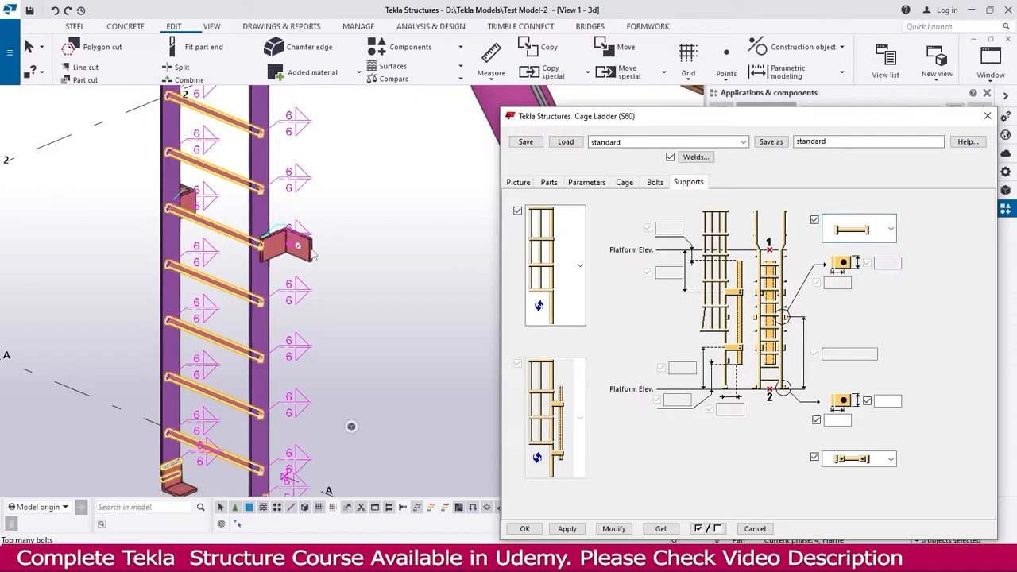
{"action": "left_click", "coordinate": [614, 529]}
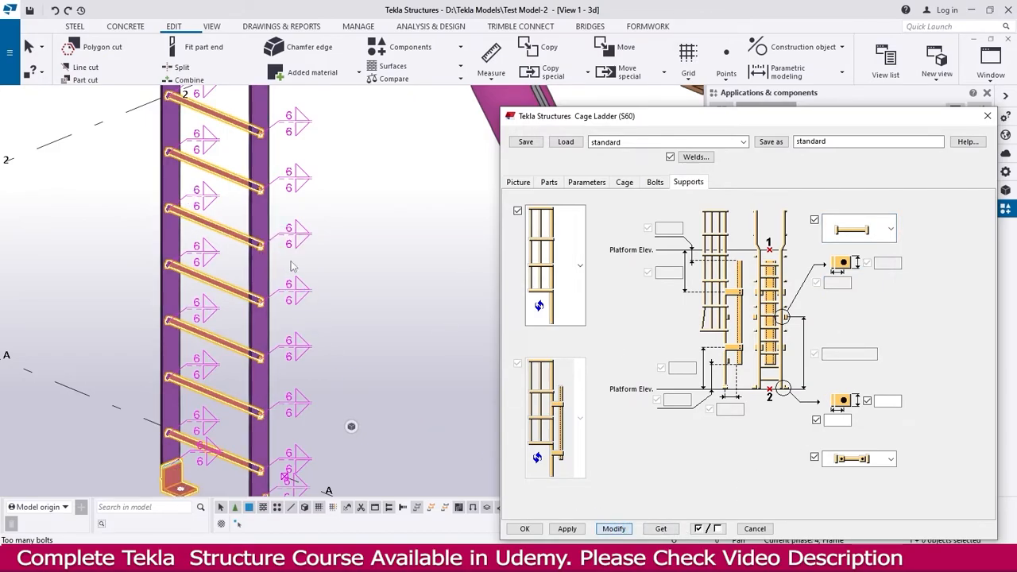
Try a horizontal bolt distance of 50 mm for the support angles at the ladder base and apply it.
{"action": "scroll", "coordinate": [238, 294], "scroll_direction": "down", "scroll_amount": 5}
{"action": "scroll", "coordinate": [228, 301], "scroll_direction": "up", "scroll_amount": 2}
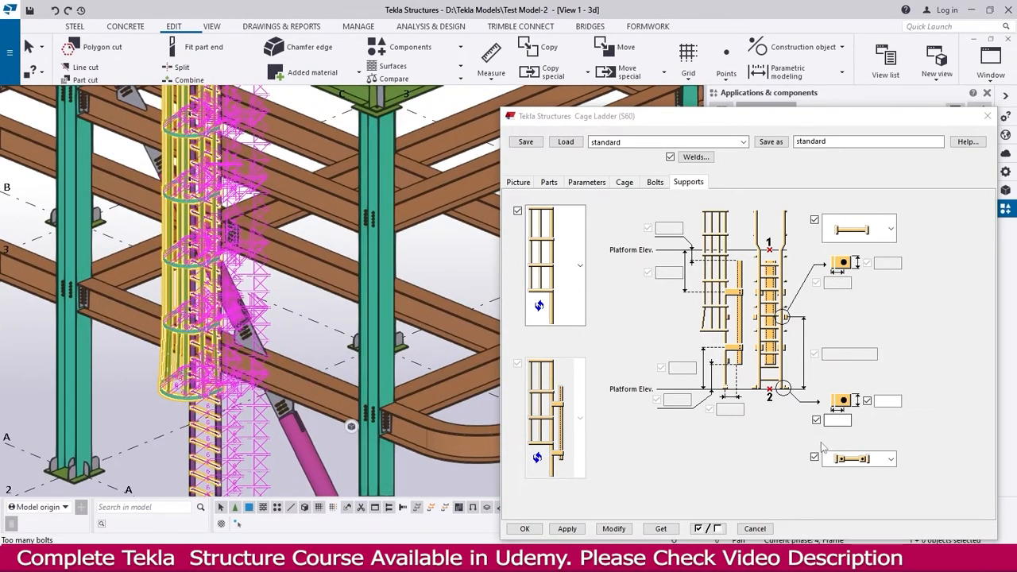
{"action": "scroll", "coordinate": [153, 338], "scroll_direction": "up", "scroll_amount": 6}
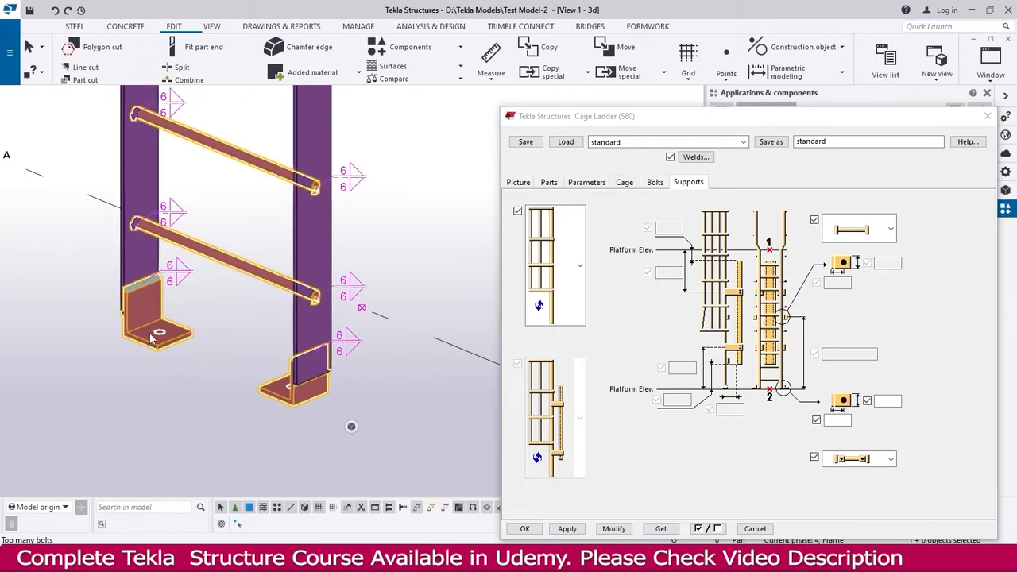
{"action": "left_click", "coordinate": [839, 421]}
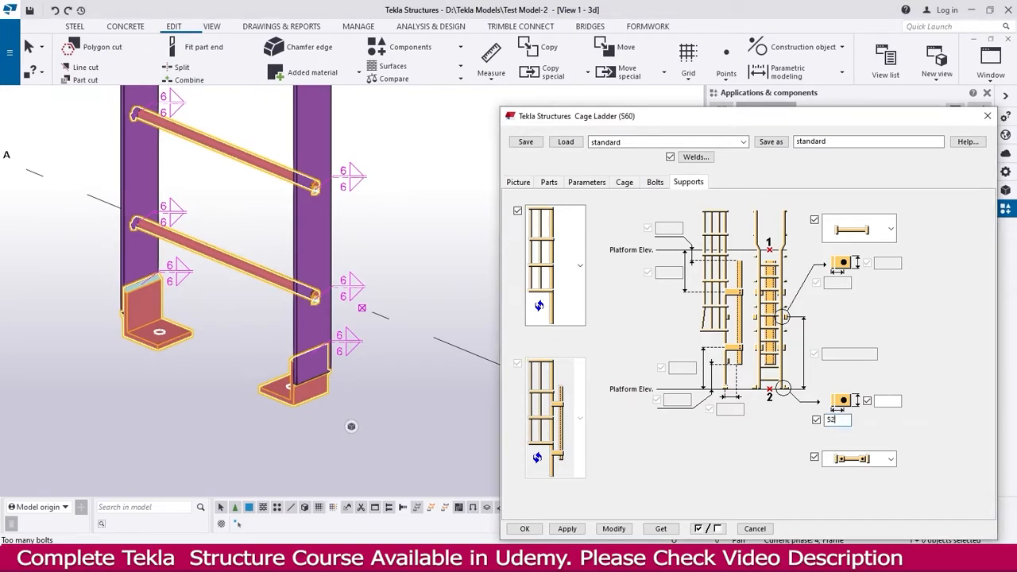
{"action": "left_click", "coordinate": [614, 529]}
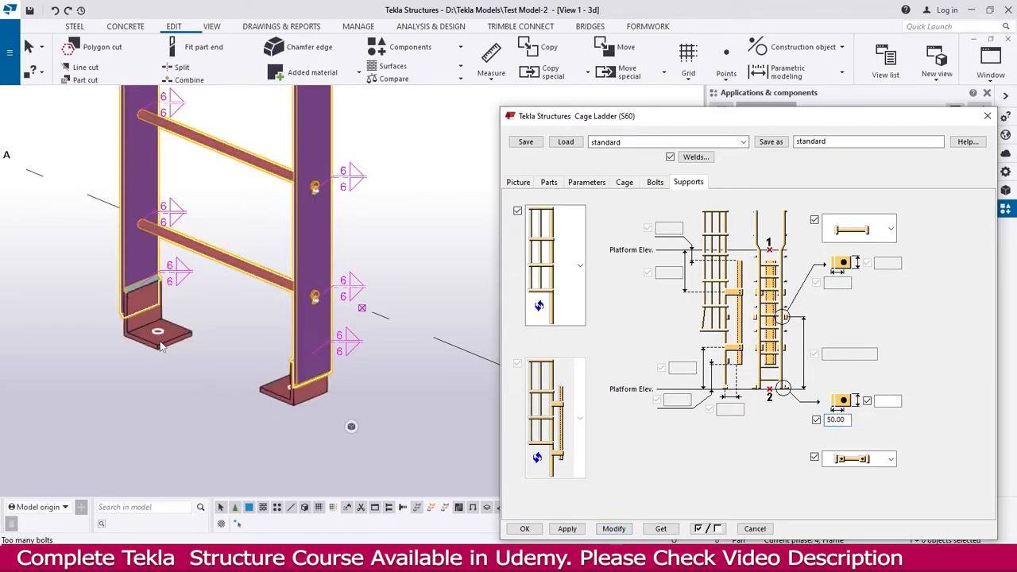
Try a plate dimension of 200 mm for the ladder's base support angles and apply it.
{"action": "left_click", "coordinate": [888, 401]}
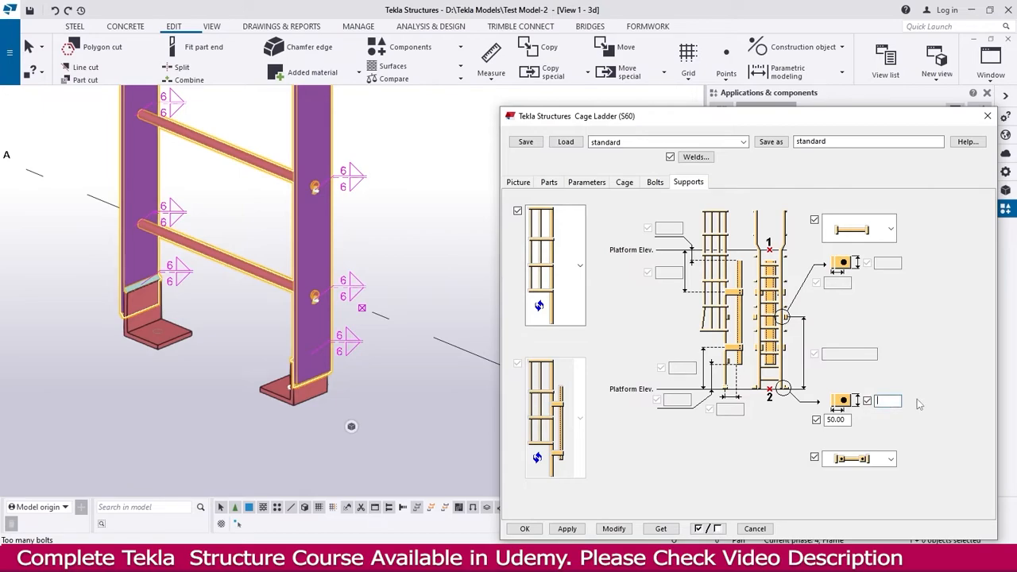
{"action": "type", "text": "200"}
{"action": "left_click", "coordinate": [616, 528]}
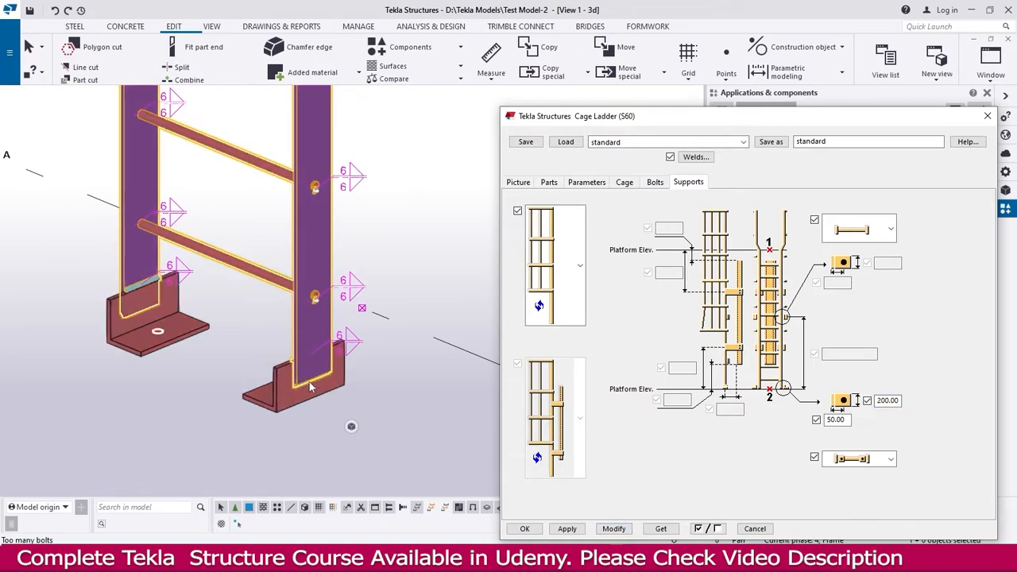
Clear both the plate dimension and the bolt distance of the base support angles.
{"action": "double_click", "coordinate": [887, 400]}
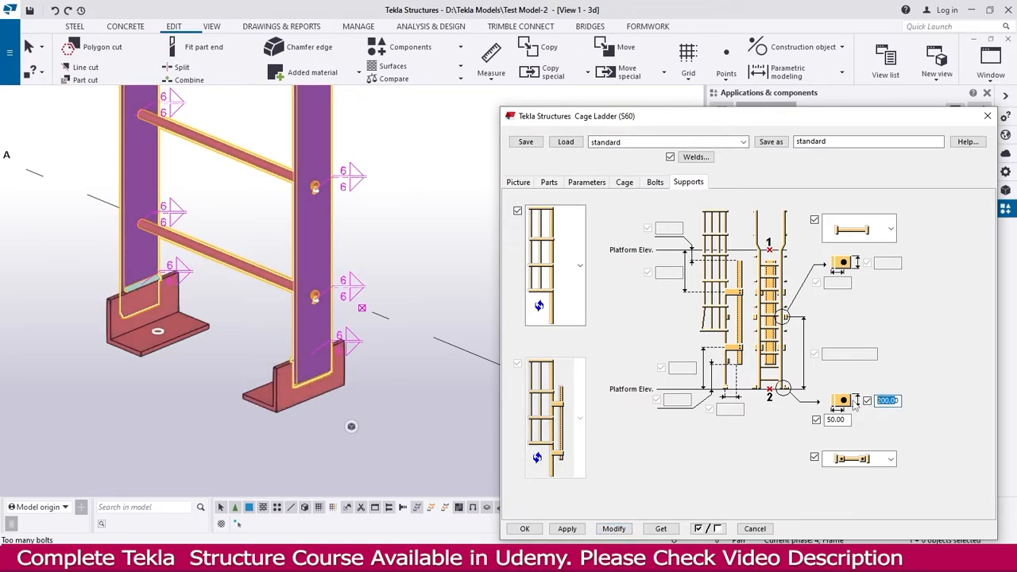
{"action": "type", "text": "0"}
{"action": "double_click", "coordinate": [836, 420]}
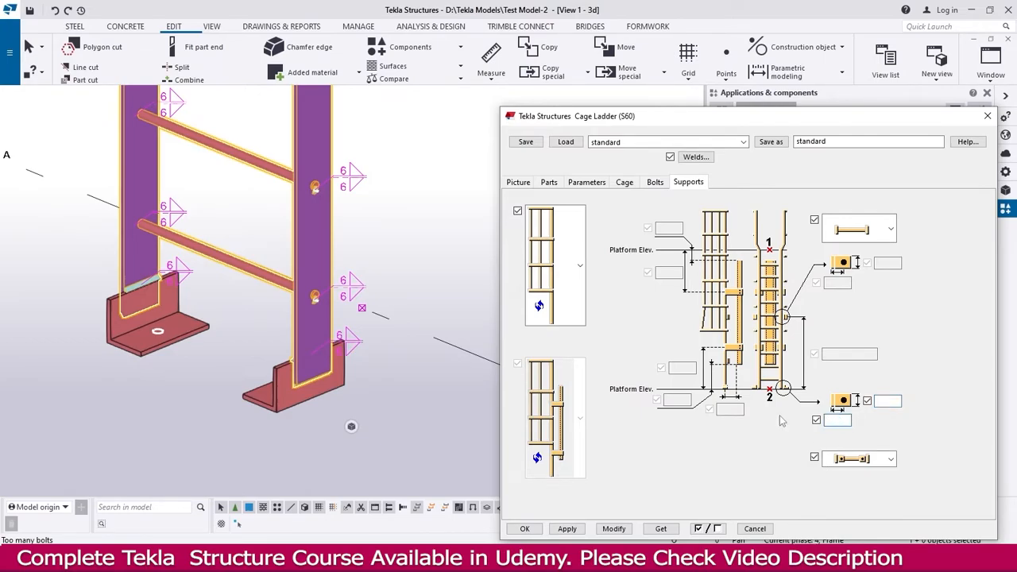
Try the base support option without angles and the one with outward-facing angles, applying each to the ladder.
{"action": "left_click", "coordinate": [891, 459]}
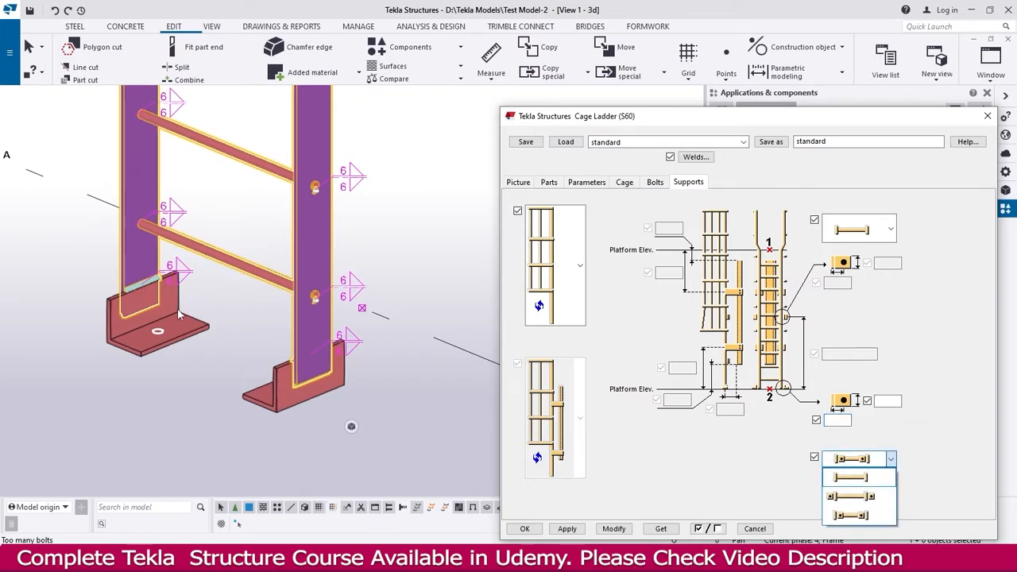
{"action": "left_click", "coordinate": [863, 479]}
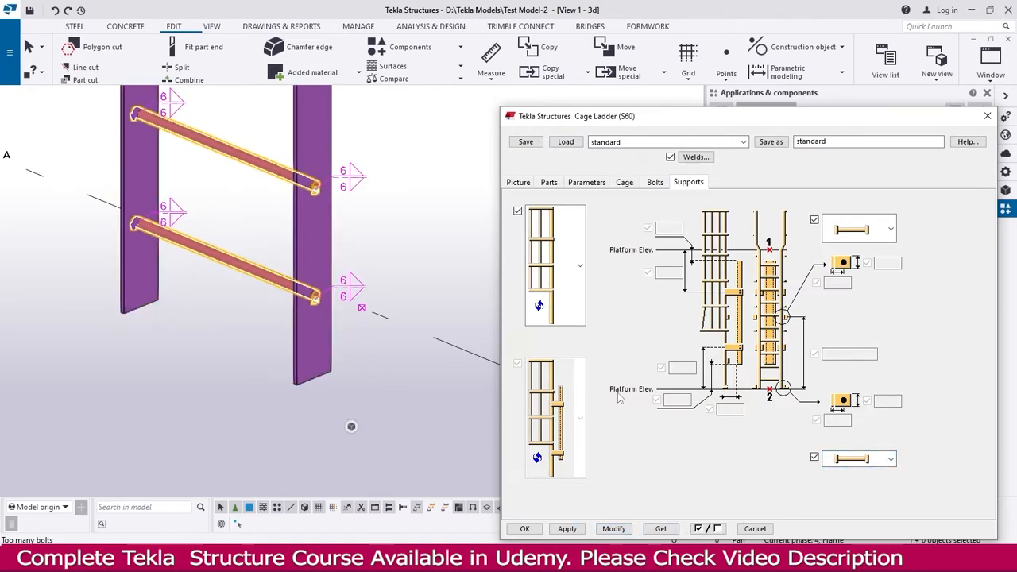
{"action": "left_click", "coordinate": [862, 460]}
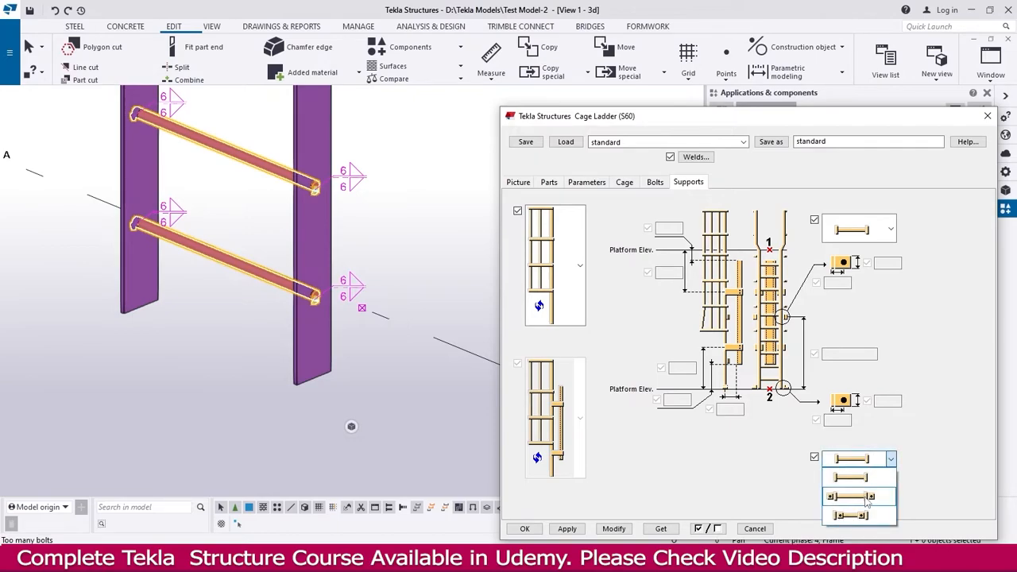
{"action": "left_click", "coordinate": [866, 498]}
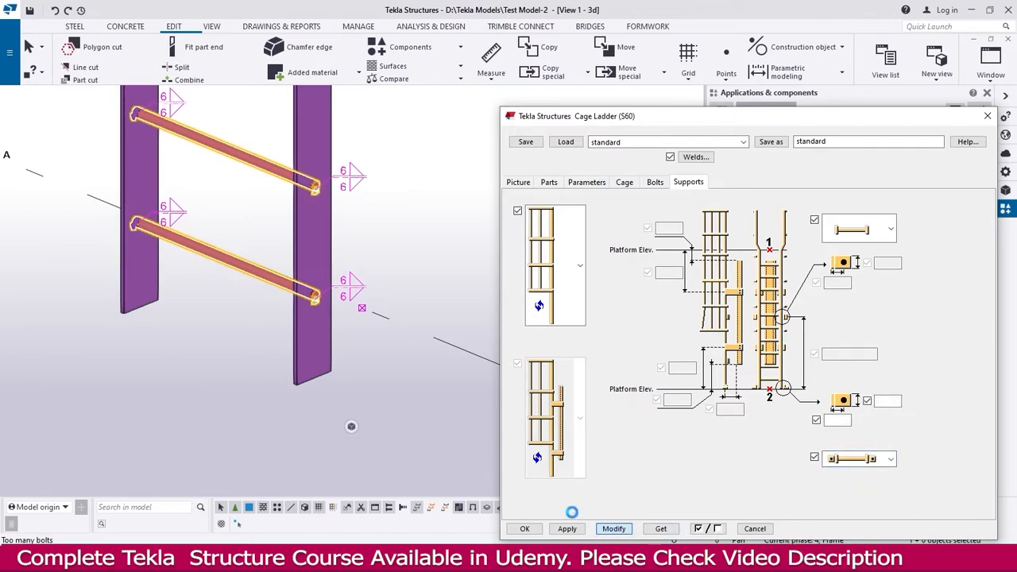
{"action": "left_click", "coordinate": [613, 528]}
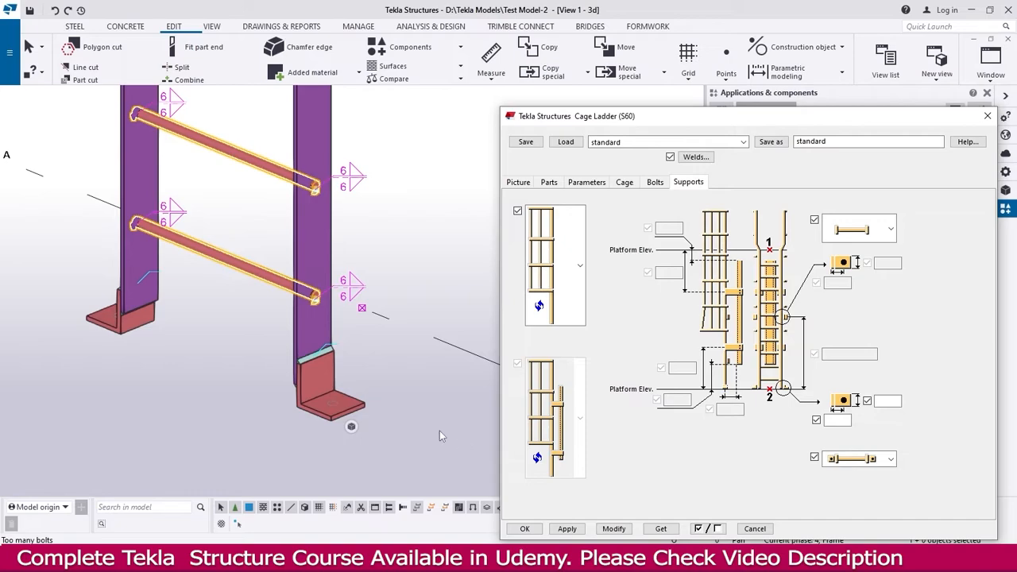
Inspect the base support angles and choose the base support option with inward-facing bolted angles.
{"action": "left_click", "coordinate": [310, 400]}
{"action": "middle_click_drag", "start_coordinate": [310, 400], "coordinate": [286, 396]}
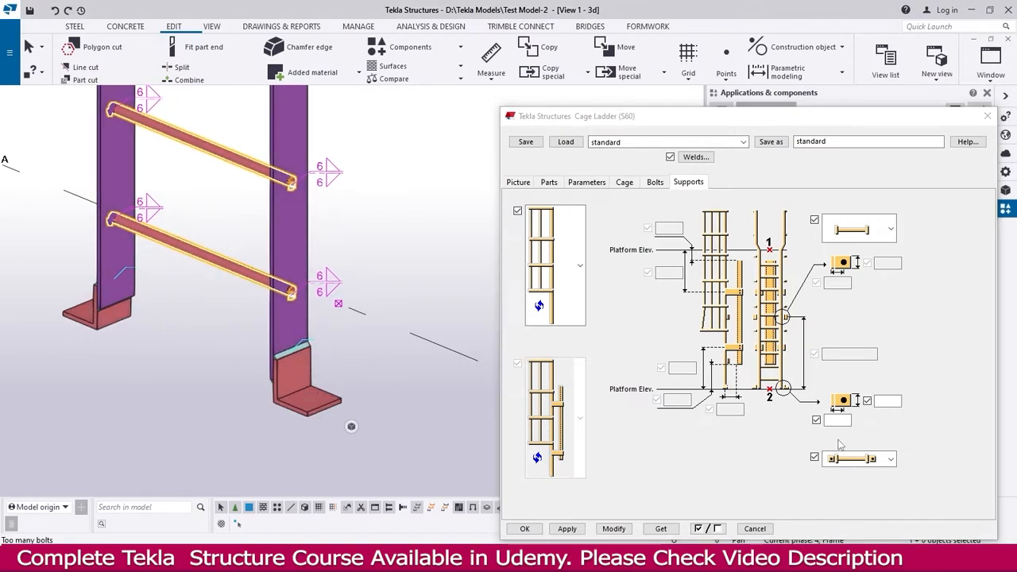
{"action": "left_click", "coordinate": [870, 460]}
{"action": "left_click", "coordinate": [855, 479]}
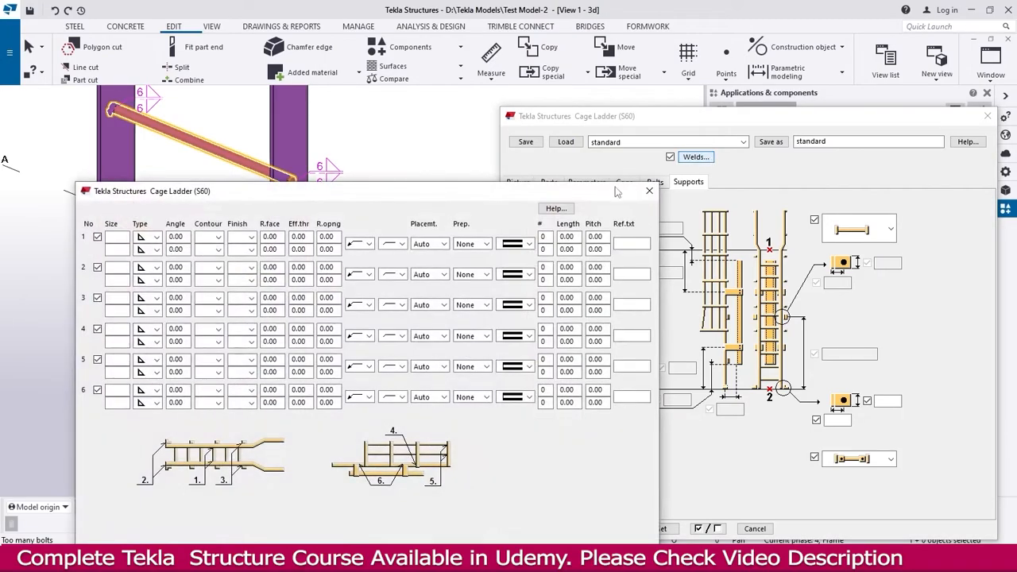
Examine the symbol options for weld 1 in the cage ladder's weld settings.
{"action": "left_click_drag", "start_coordinate": [475, 190], "coordinate": [797, 102]}
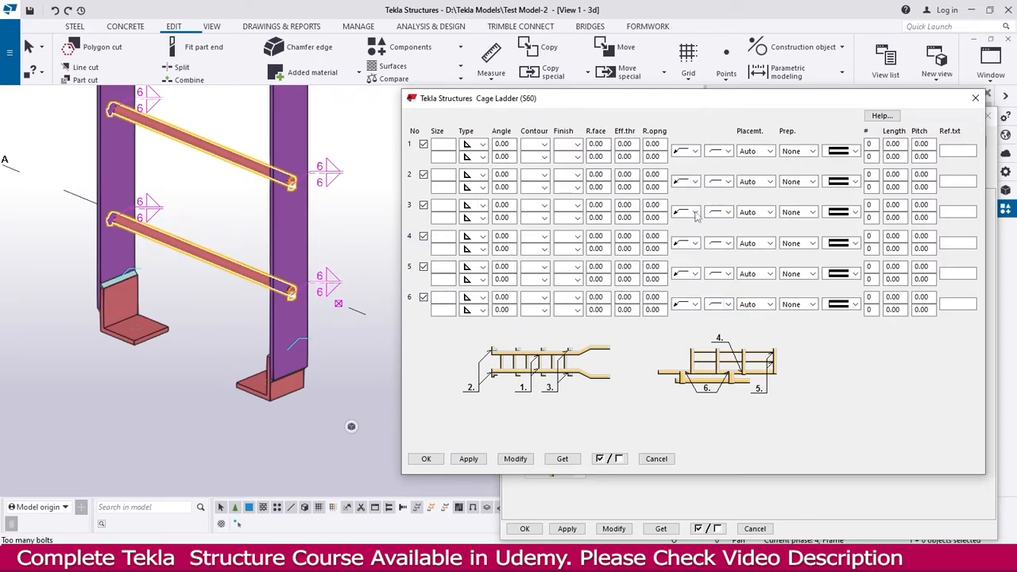
{"action": "left_click", "coordinate": [726, 151]}
{"action": "left_click", "coordinate": [727, 155]}
{"action": "left_click", "coordinate": [688, 151]}
{"action": "left_click", "coordinate": [688, 151]}
{"action": "left_click", "coordinate": [688, 152]}
{"action": "left_click", "coordinate": [685, 153]}
Apply the weld settings and the cage ladder component settings to the ladder, closing both dialogs.
{"action": "left_click", "coordinate": [515, 461]}
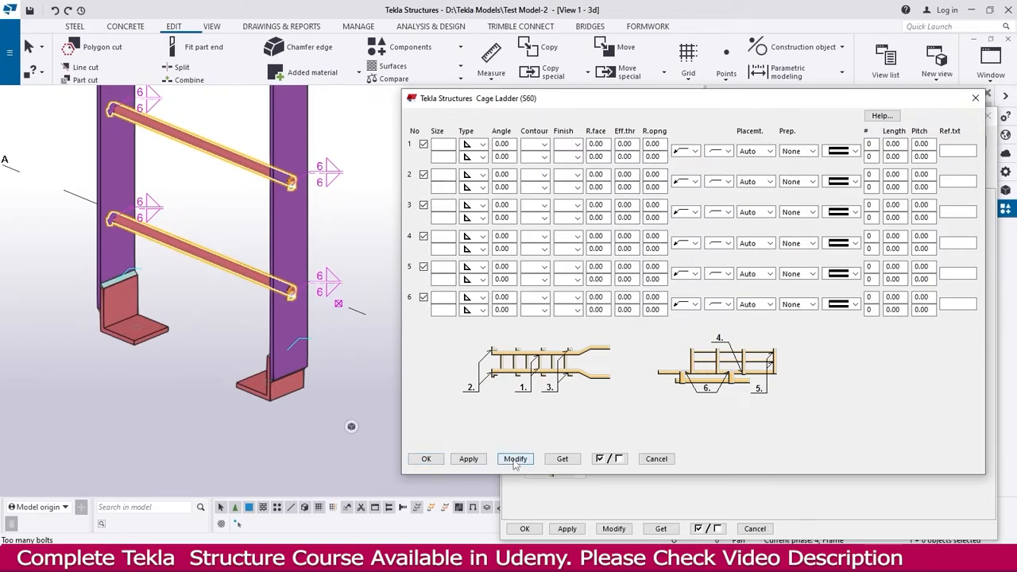
{"action": "left_click", "coordinate": [427, 459]}
{"action": "scroll", "coordinate": [389, 419], "scroll_direction": "down", "scroll_amount": 6}
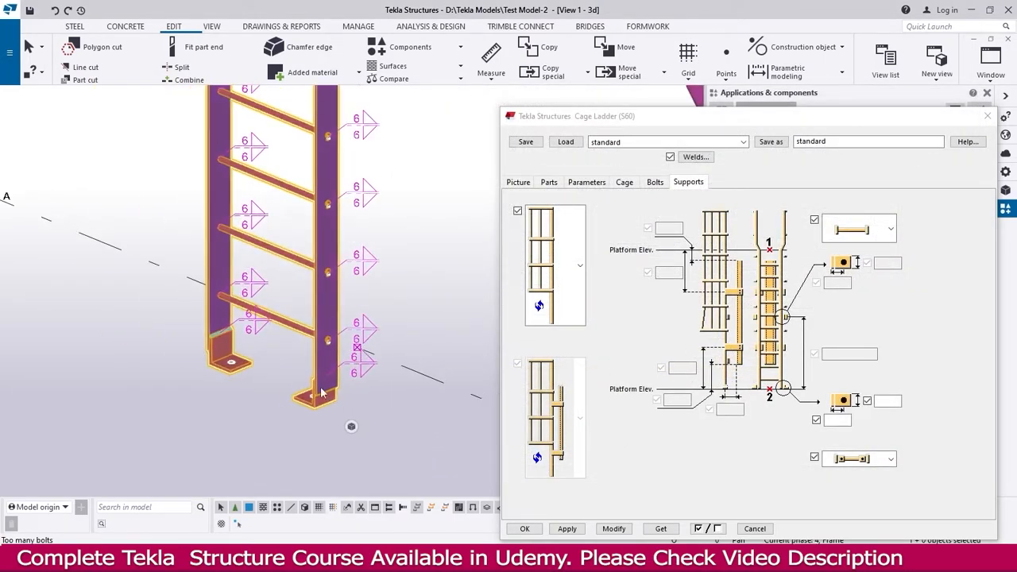
{"action": "left_click", "coordinate": [606, 530]}
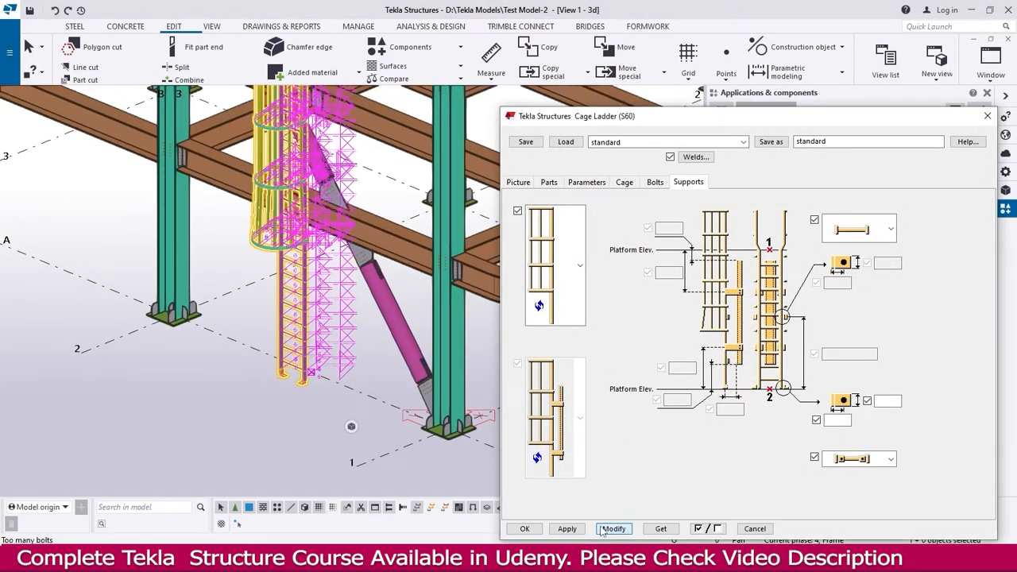
{"action": "left_click", "coordinate": [524, 529]}
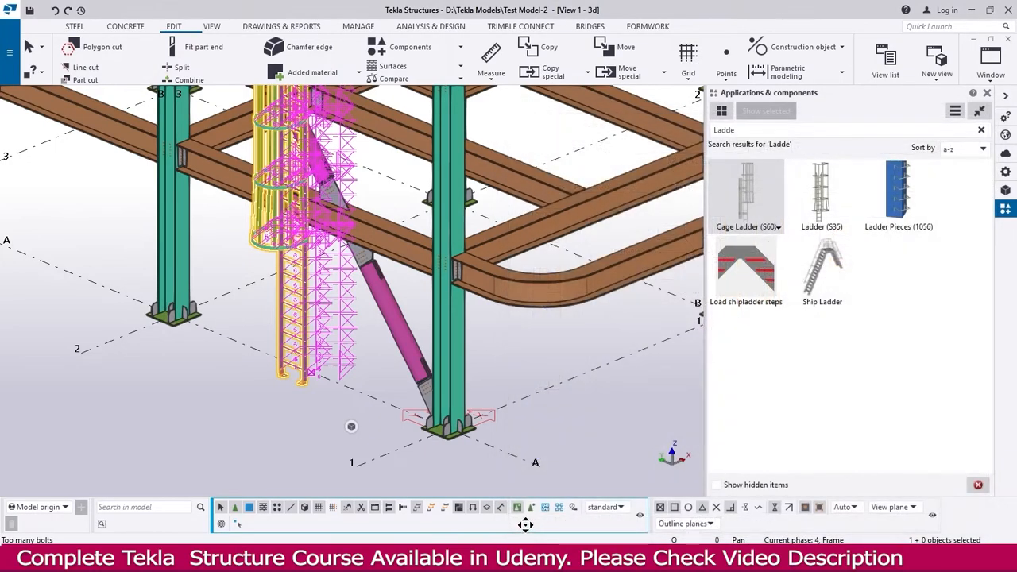
Examine the finished cage ladder along its height, from the base supports and rungs up to the cage hoops.
{"action": "scroll", "coordinate": [399, 407], "scroll_direction": "down", "scroll_amount": 3}
{"action": "middle_click_drag", "start_coordinate": [509, 322], "coordinate": [439, 392]}
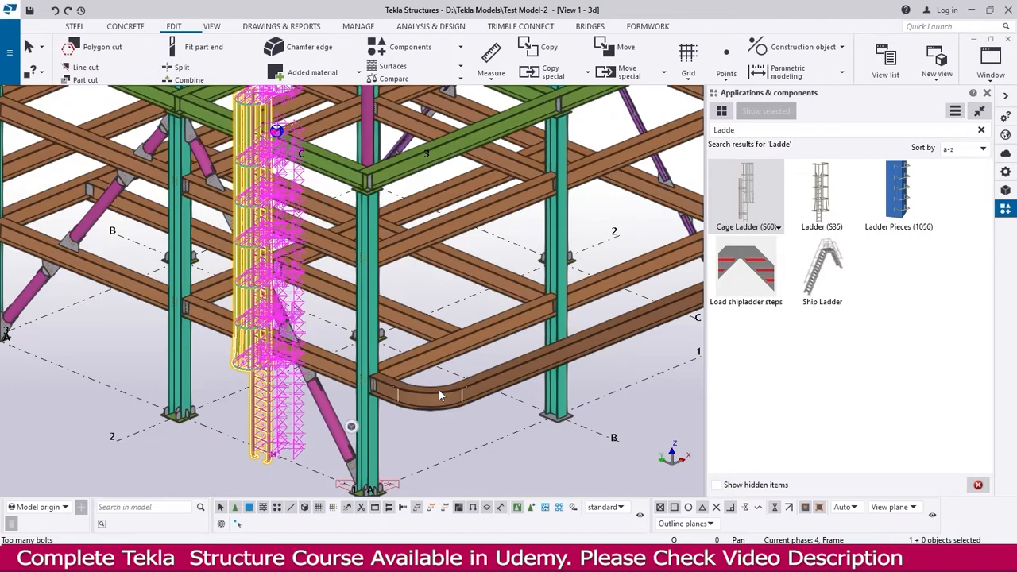
{"action": "scroll", "coordinate": [439, 393], "scroll_direction": "down", "scroll_amount": 3}
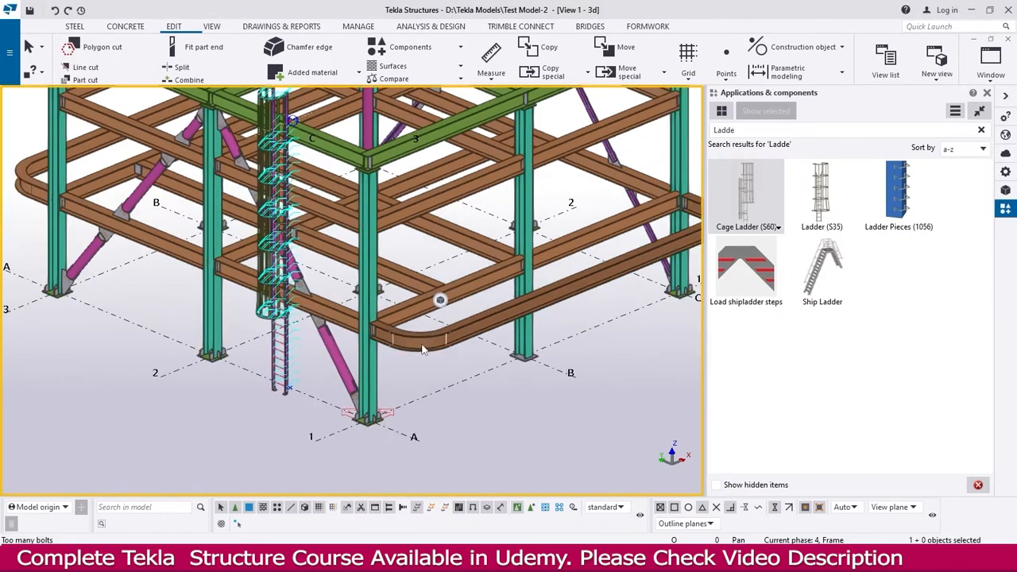
{"action": "scroll", "coordinate": [260, 365], "scroll_direction": "up", "scroll_amount": 5}
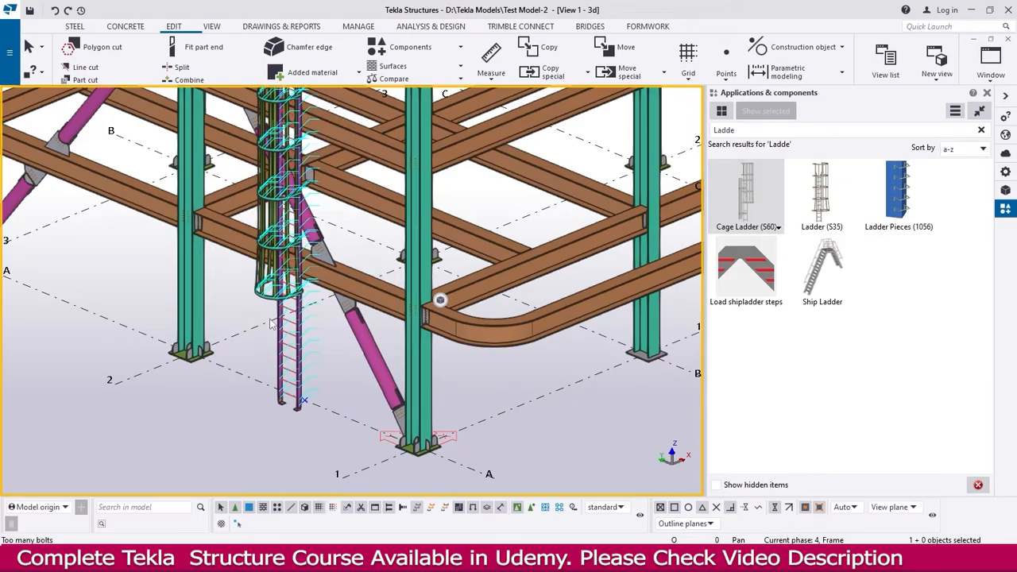
{"action": "scroll", "coordinate": [300, 262], "scroll_direction": "up", "scroll_amount": 5}
{"action": "scroll", "coordinate": [288, 288], "scroll_direction": "down", "scroll_amount": 5}
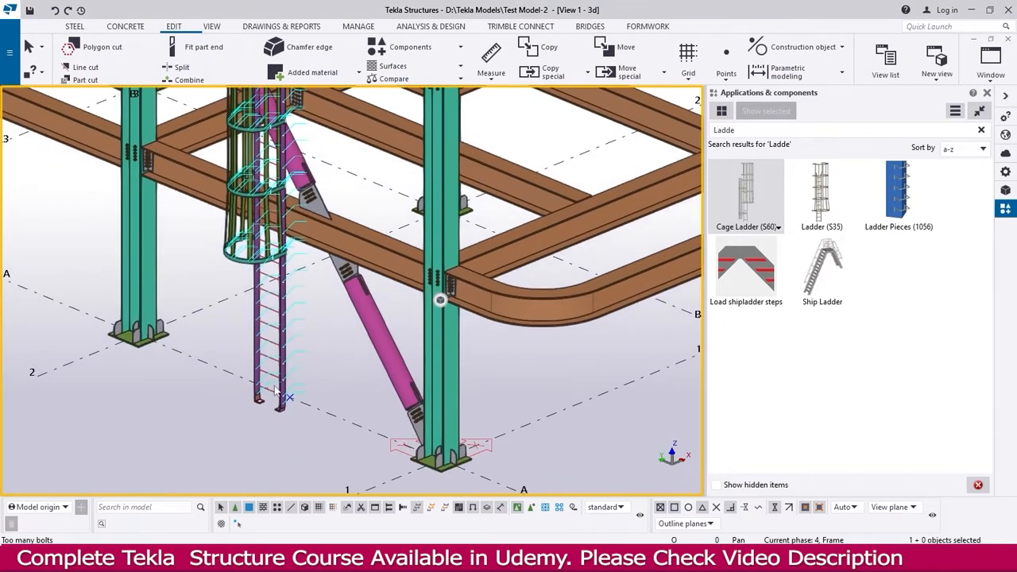
{"action": "scroll", "coordinate": [277, 378], "scroll_direction": "up", "scroll_amount": 1}
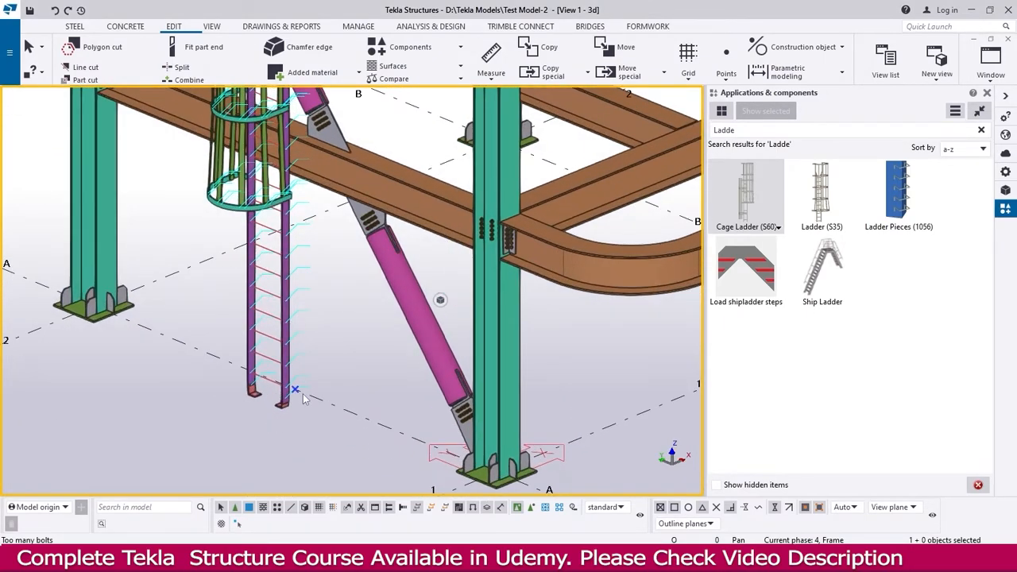
{"action": "scroll", "coordinate": [276, 208], "scroll_direction": "up", "scroll_amount": 4}
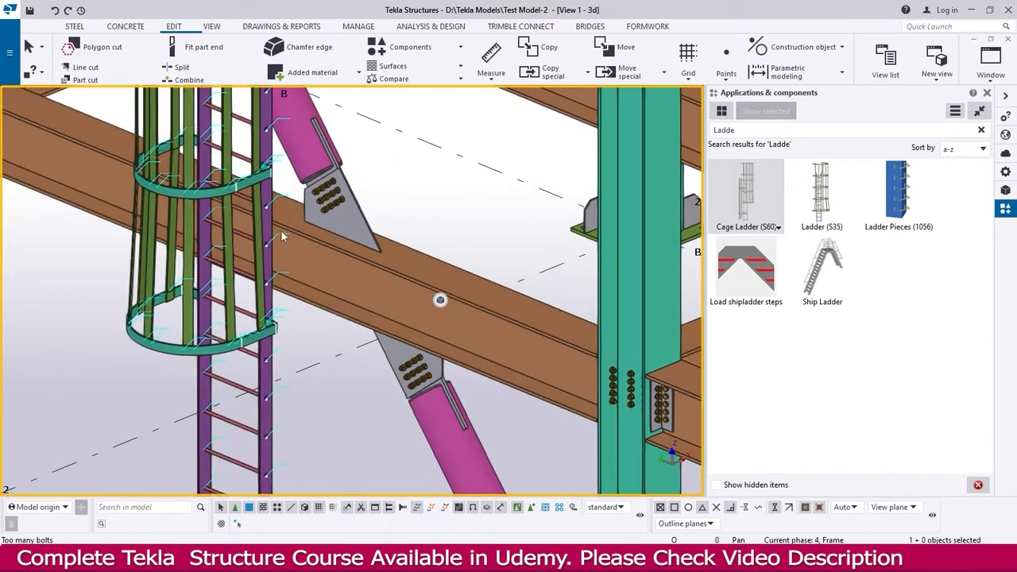
{"action": "scroll", "coordinate": [286, 235], "scroll_direction": "down", "scroll_amount": 4}
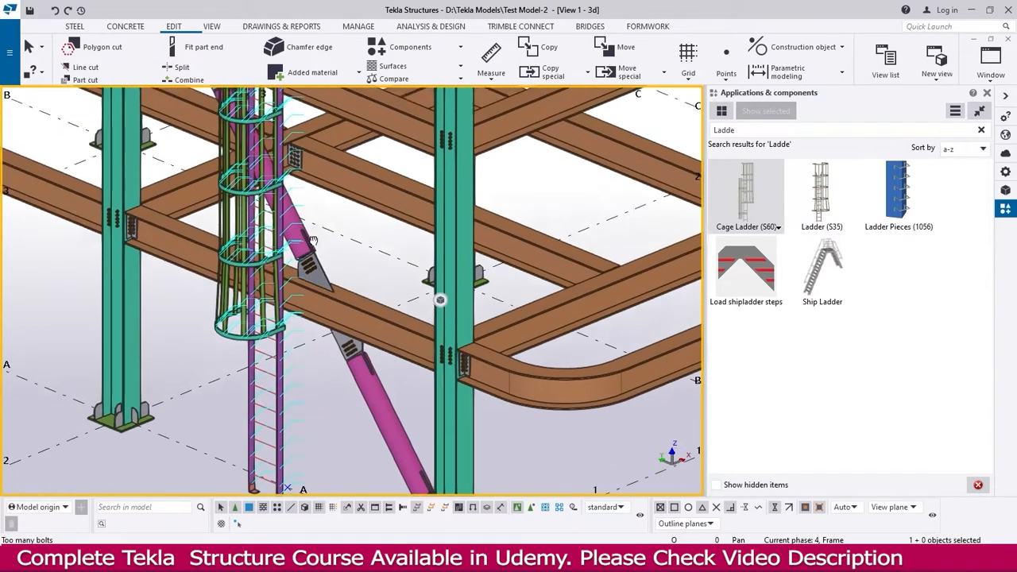
{"action": "middle_click_drag", "start_coordinate": [313, 228], "coordinate": [305, 360]}
{"action": "middle_click_drag", "start_coordinate": [281, 221], "coordinate": [279, 310]}
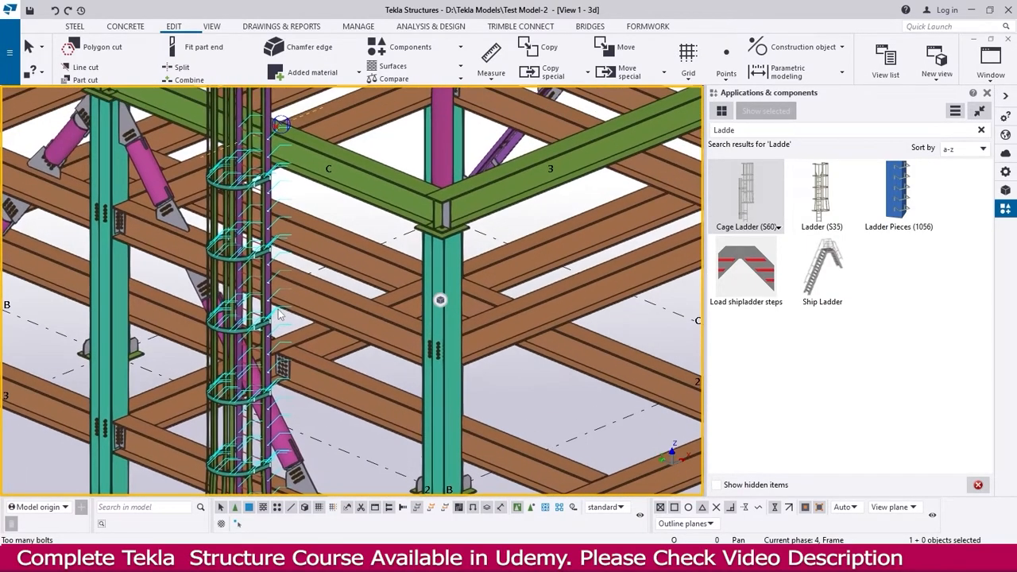
{"action": "scroll", "coordinate": [278, 314], "scroll_direction": "down", "scroll_amount": 5}
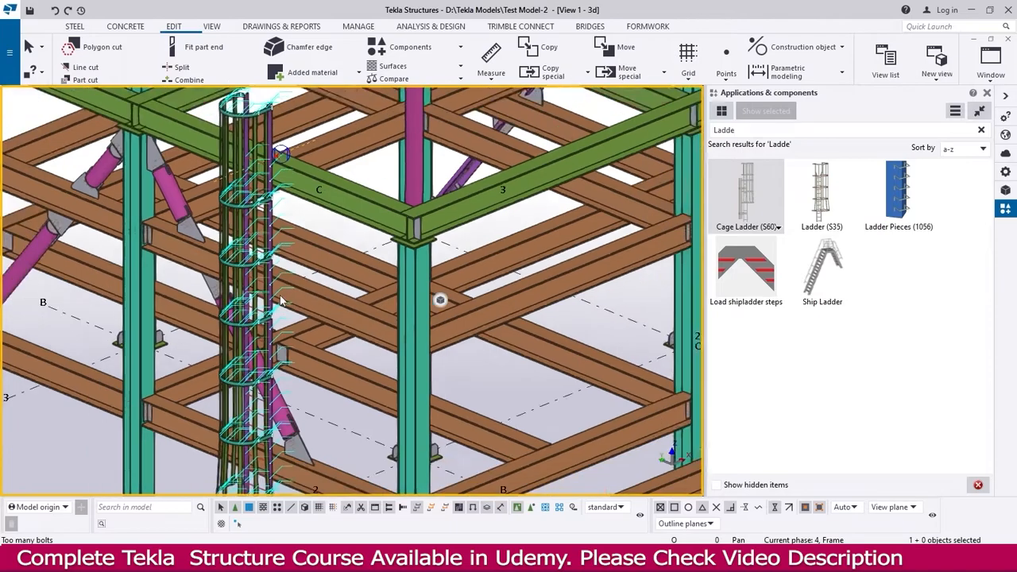
Explode the cage ladder component into individual parts.
{"action": "scroll", "coordinate": [271, 421], "scroll_direction": "up", "scroll_amount": 6}
{"action": "scroll", "coordinate": [288, 409], "scroll_direction": "up", "scroll_amount": 2}
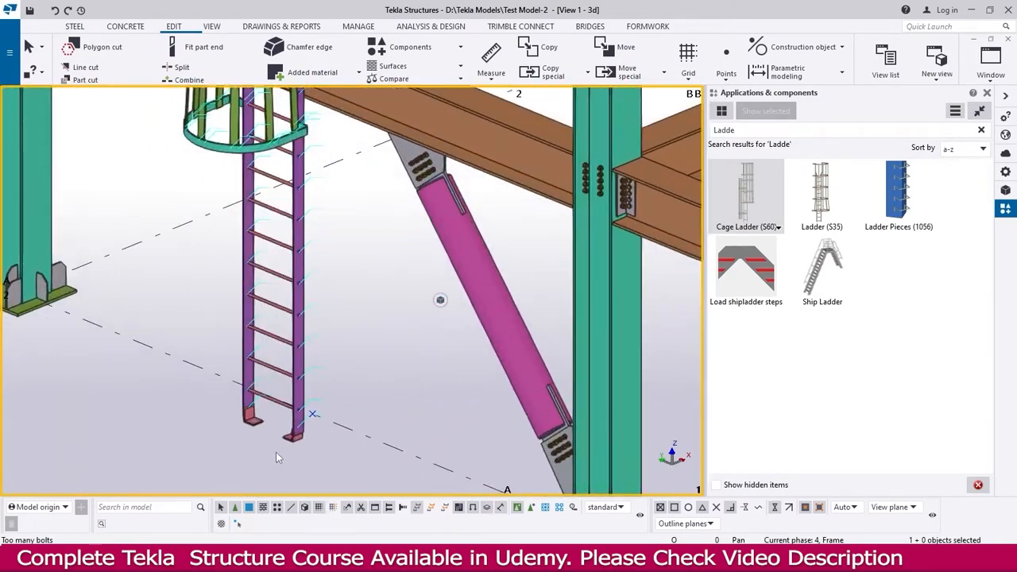
{"action": "scroll", "coordinate": [249, 429], "scroll_direction": "up", "scroll_amount": 2}
{"action": "scroll", "coordinate": [249, 430], "scroll_direction": "up", "scroll_amount": 2}
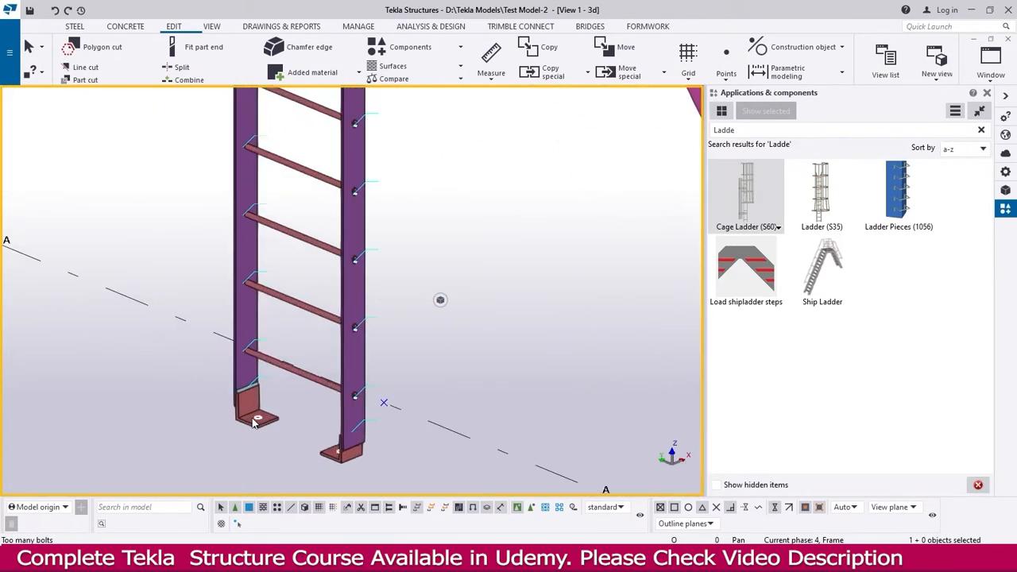
{"action": "scroll", "coordinate": [270, 425], "scroll_direction": "up", "scroll_amount": 1}
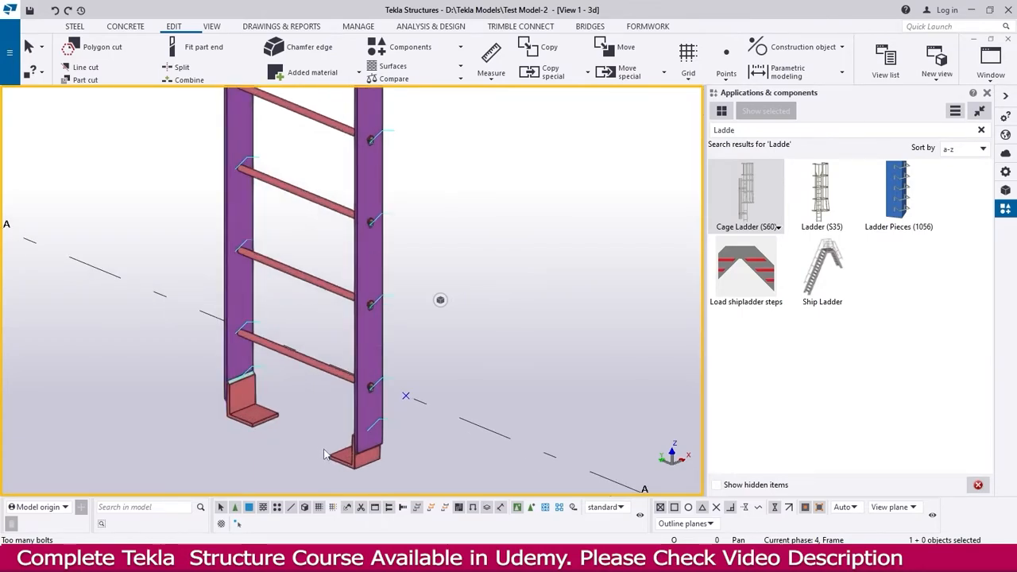
{"action": "left_click", "coordinate": [359, 427]}
{"action": "right_click", "coordinate": [360, 427]}
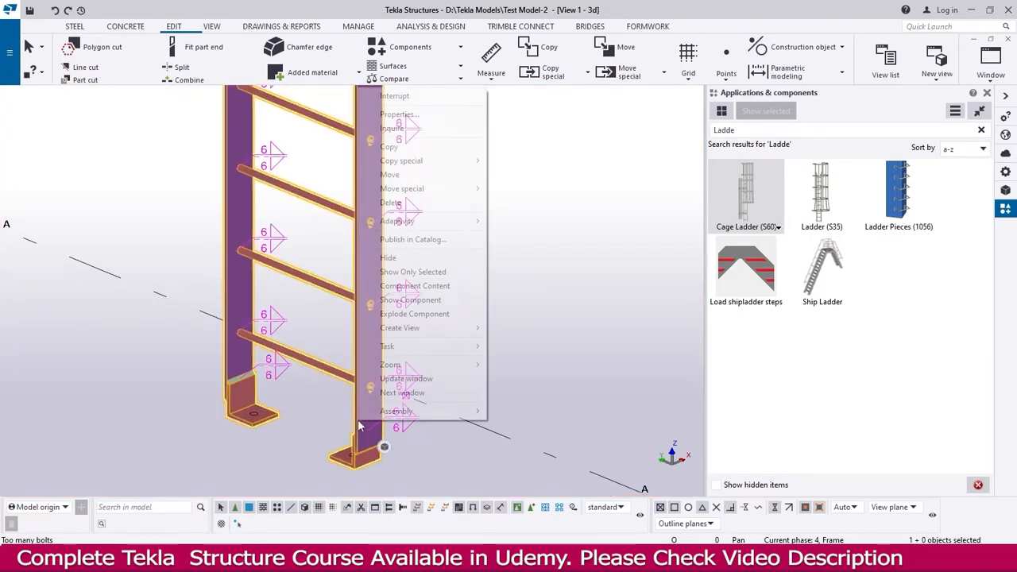
{"action": "left_click", "coordinate": [423, 314]}
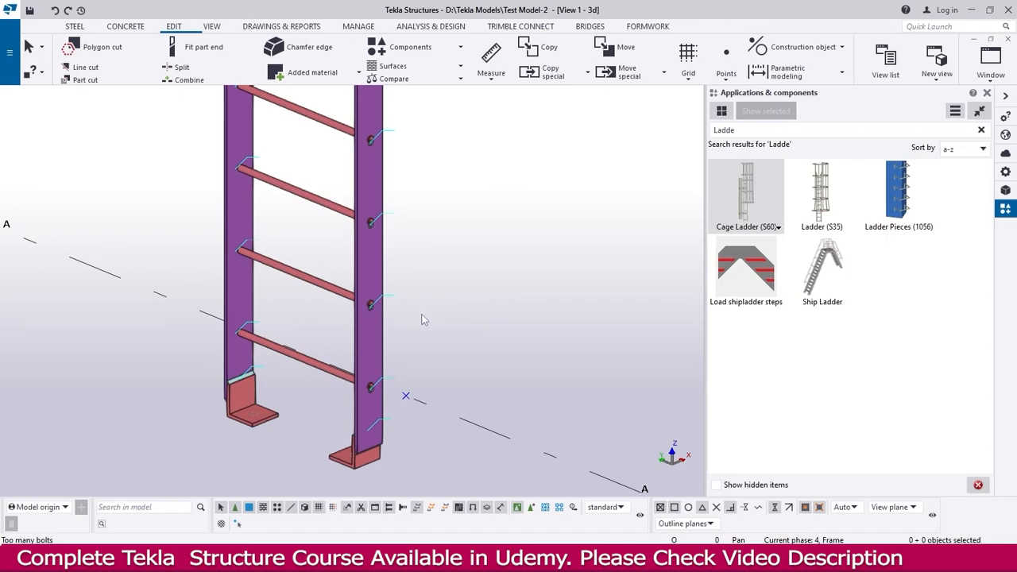
Delete the welds joining the base support angles to the ladder stringers.
{"action": "scroll", "coordinate": [251, 413], "scroll_direction": "up", "scroll_amount": 2}
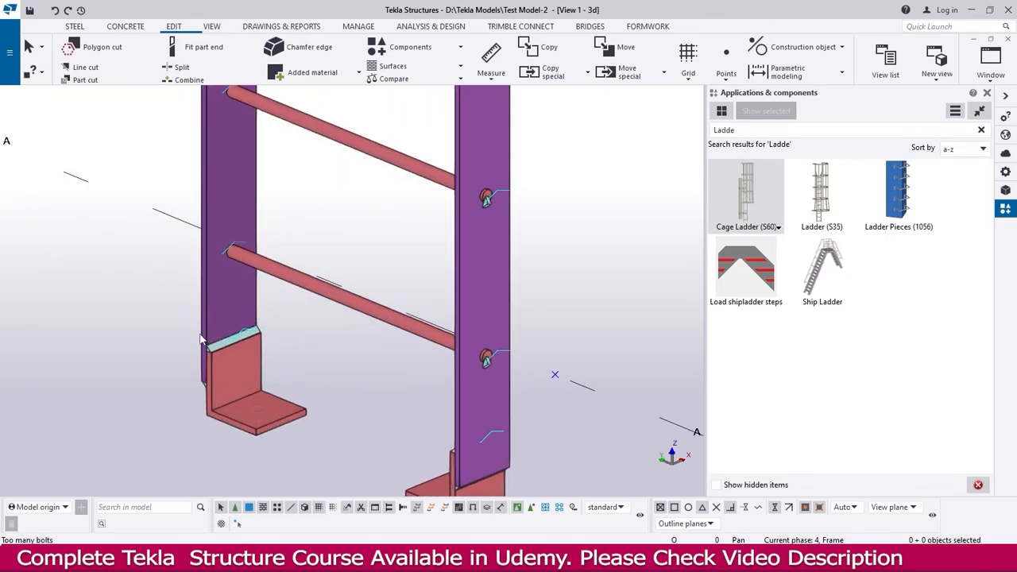
{"action": "left_click_drag", "start_coordinate": [151, 307], "coordinate": [346, 403]}
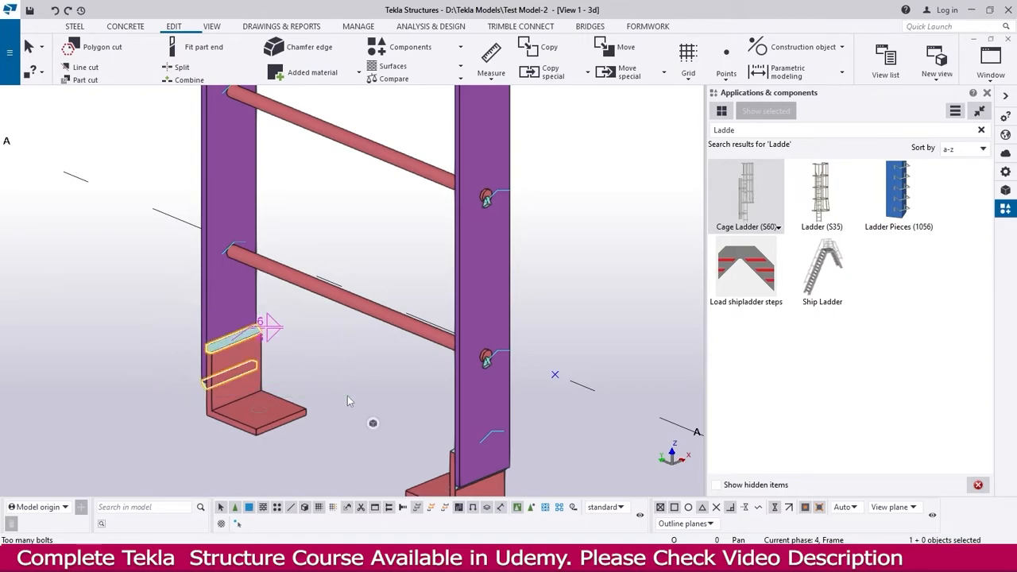
{"action": "key", "text": "Delete"}
{"action": "middle_click_drag", "start_coordinate": [426, 404], "coordinate": [405, 384]}
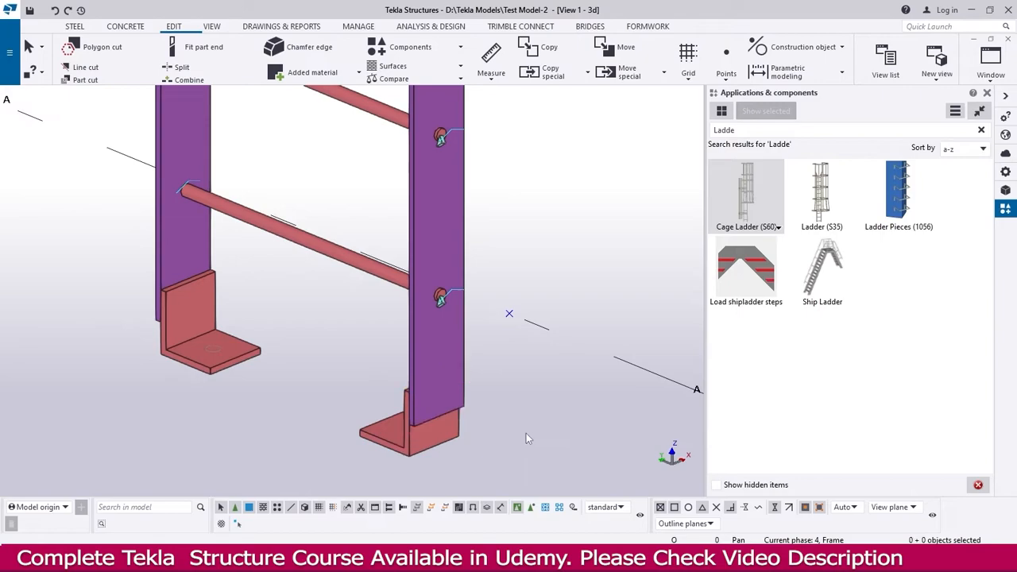
Switch from the 3D view to View 5 (Plan +7520), which shows the ladder base at level +0.
{"action": "scroll", "coordinate": [463, 421], "scroll_direction": "down", "scroll_amount": 3}
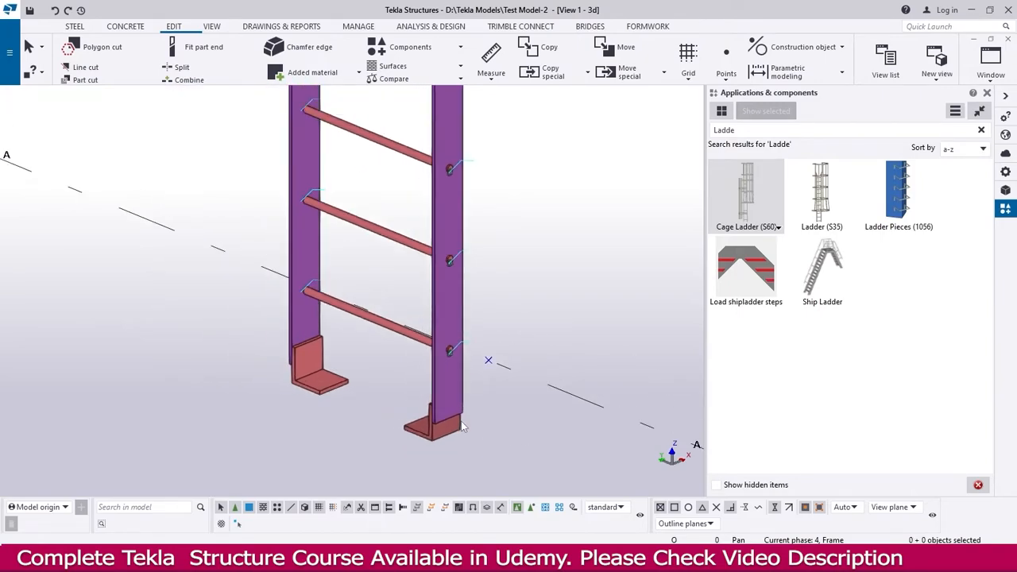
{"action": "key", "text": "ctrl+Tab"}
{"action": "key", "text": "ctrl+Tab"}
{"action": "key", "text": "ctrl+Tab"}
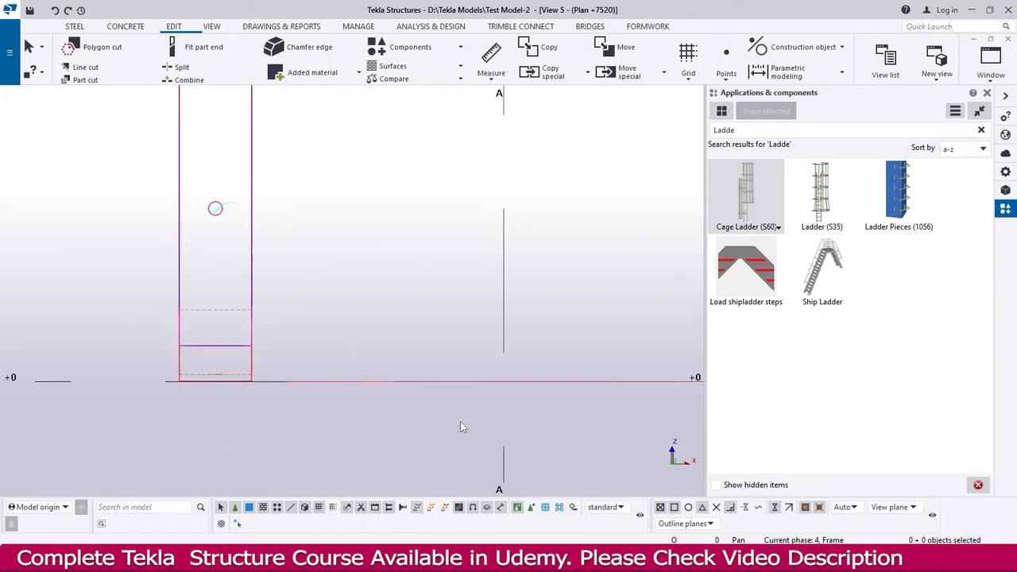
Set the Plan +7520 view's depth to 50 both up and down.
{"action": "key", "text": "ctrl+Tab"}
{"action": "key", "text": "ctrl+Tab"}
{"action": "scroll", "coordinate": [291, 225], "scroll_direction": "up", "scroll_amount": 4}
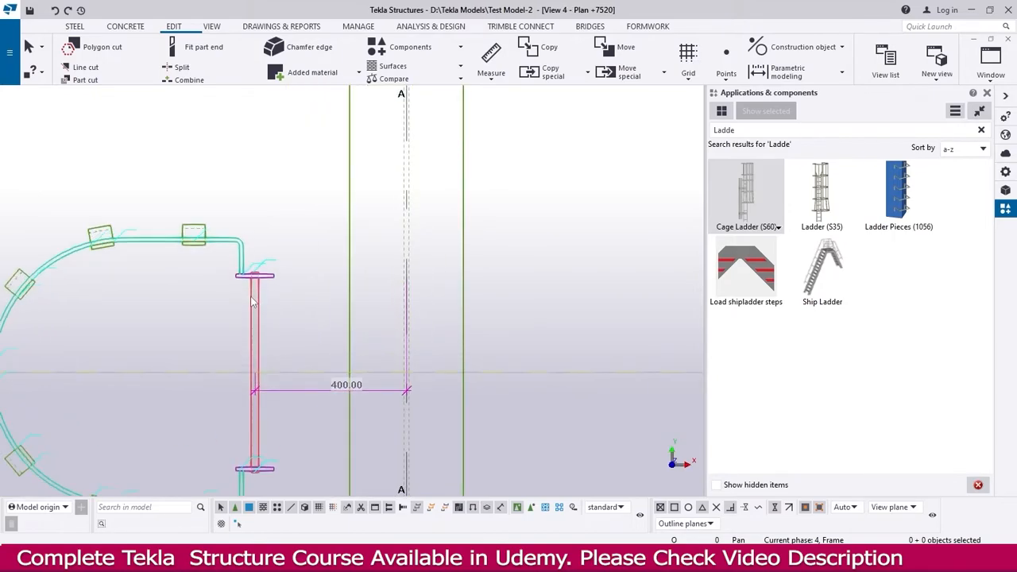
{"action": "scroll", "coordinate": [292, 226], "scroll_direction": "up", "scroll_amount": 1}
{"action": "double_click", "coordinate": [302, 211]}
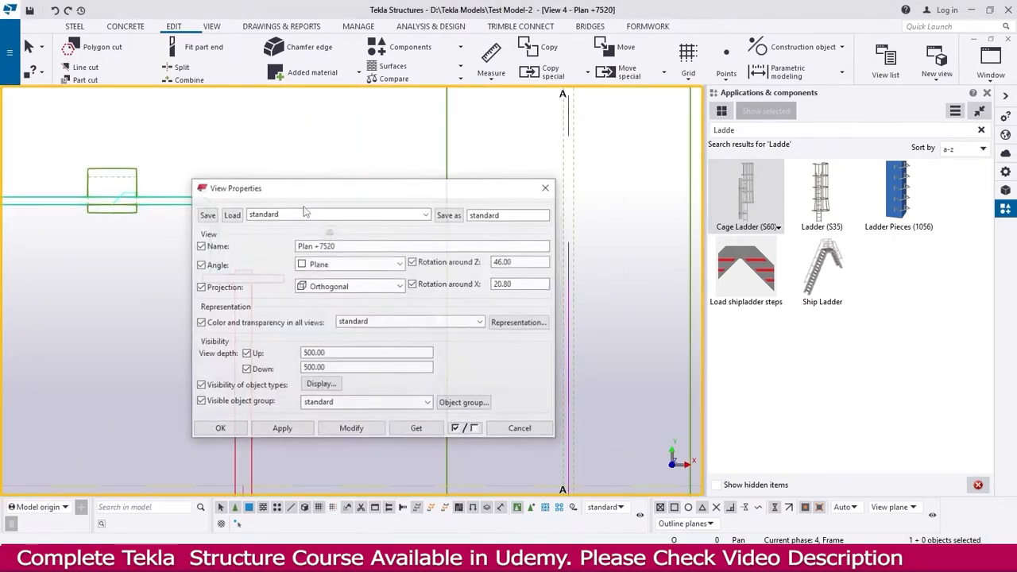
{"action": "double_click", "coordinate": [314, 353]}
{"action": "type", "text": "50"}
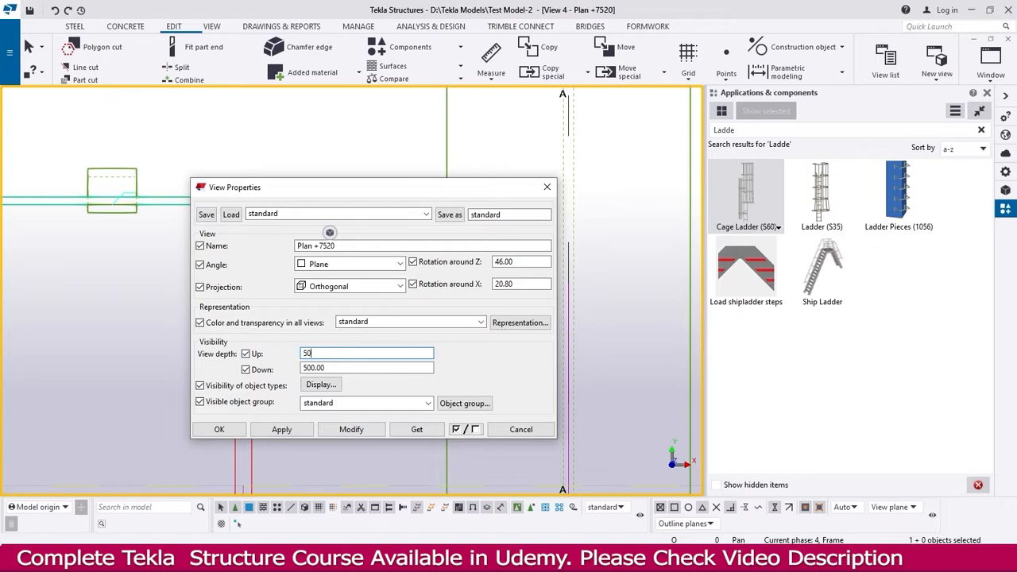
{"action": "double_click", "coordinate": [313, 368]}
{"action": "type", "text": "50"}
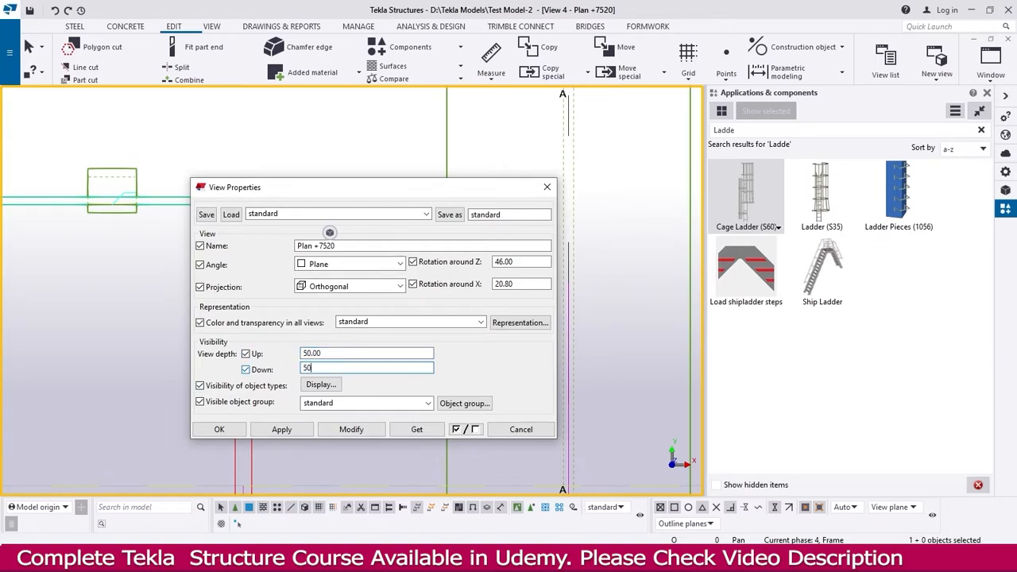
{"action": "left_click", "coordinate": [220, 429]}
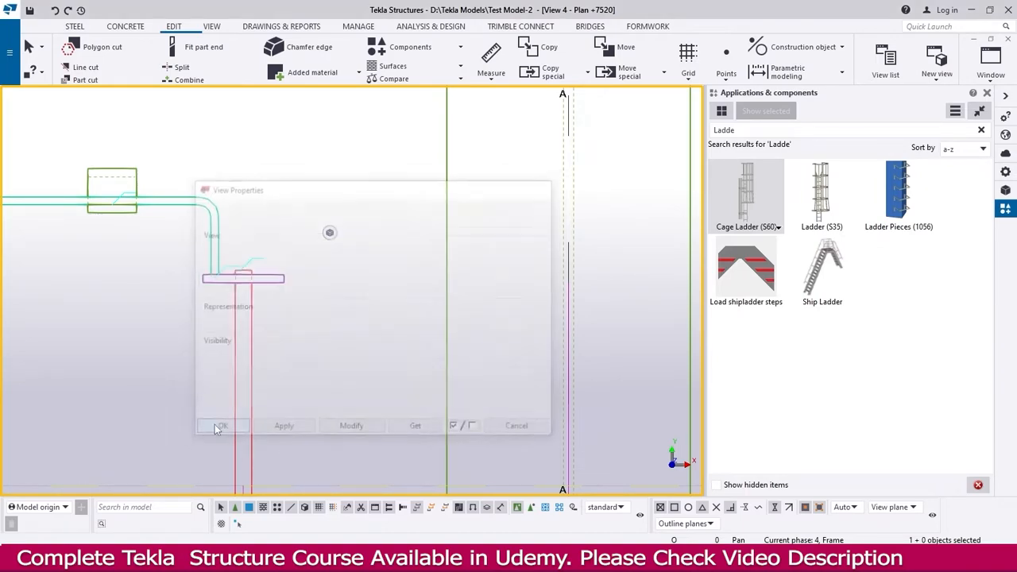
Create a two-point section view along the inner face of the ladder stringer to show the base cleat.
{"action": "left_click", "coordinate": [211, 26]}
{"action": "left_click", "coordinate": [135, 71]}
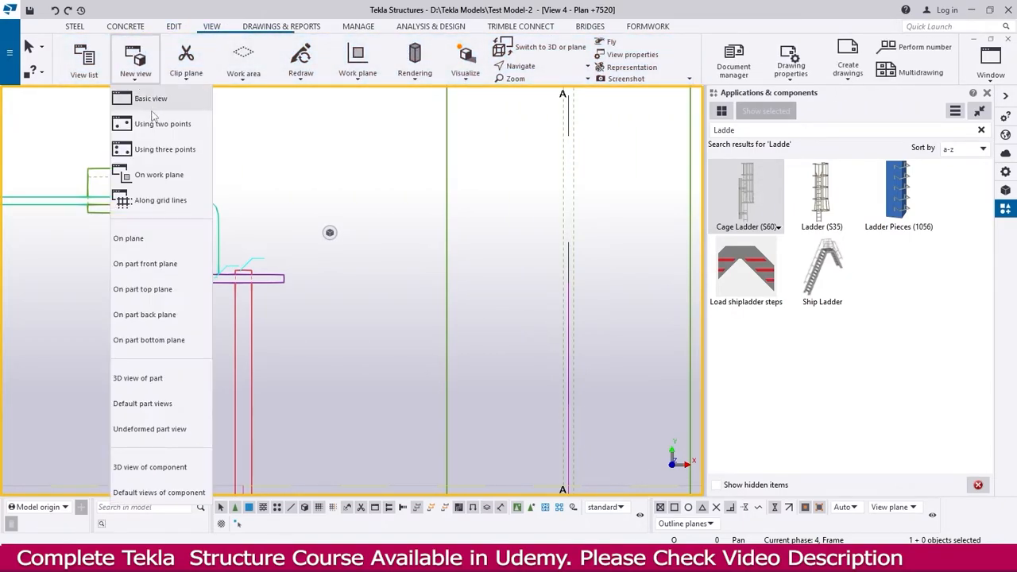
{"action": "left_click", "coordinate": [152, 125]}
{"action": "scroll", "coordinate": [282, 300], "scroll_direction": "up", "scroll_amount": 4}
{"action": "left_click", "coordinate": [219, 252]}
{"action": "left_click", "coordinate": [298, 252]}
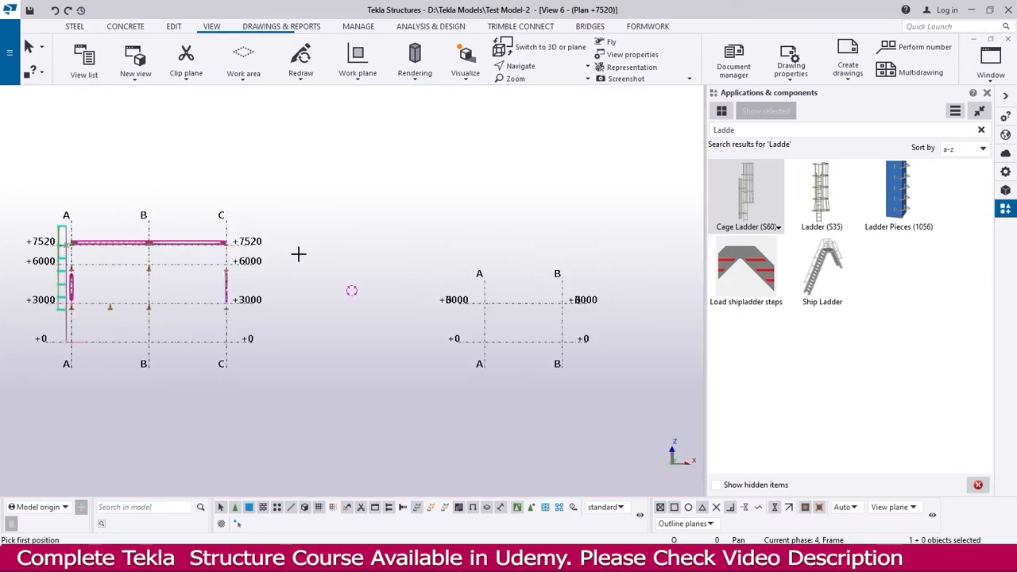
{"action": "scroll", "coordinate": [307, 411], "scroll_direction": "up", "scroll_amount": 6}
{"action": "scroll", "coordinate": [306, 315], "scroll_direction": "up", "scroll_amount": 6}
{"action": "scroll", "coordinate": [286, 344], "scroll_direction": "up", "scroll_amount": 1}
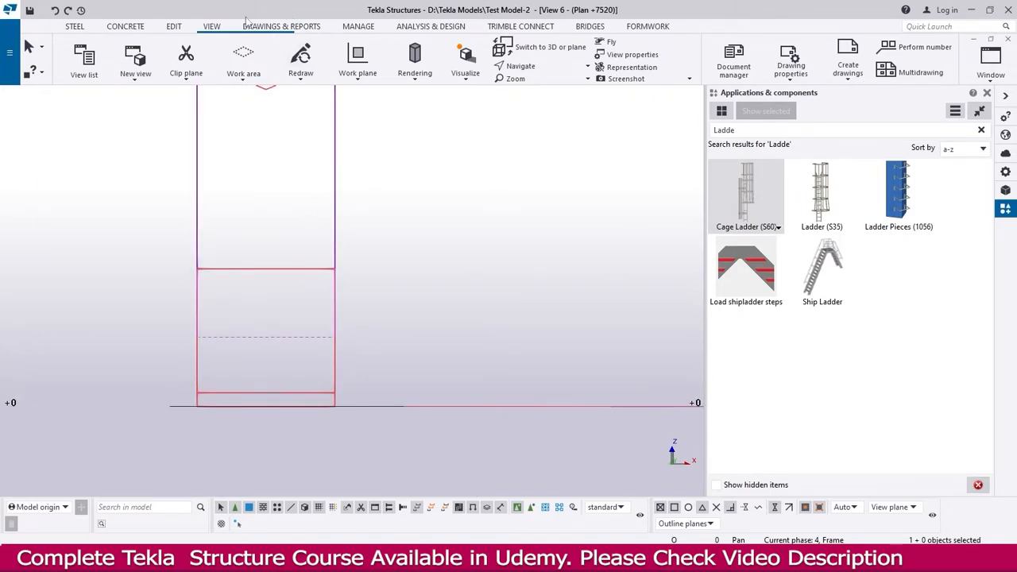
Add one divided line point midway between the cleat's top edge and the stringer's dashed bottom edge.
{"action": "left_click", "coordinate": [174, 27]}
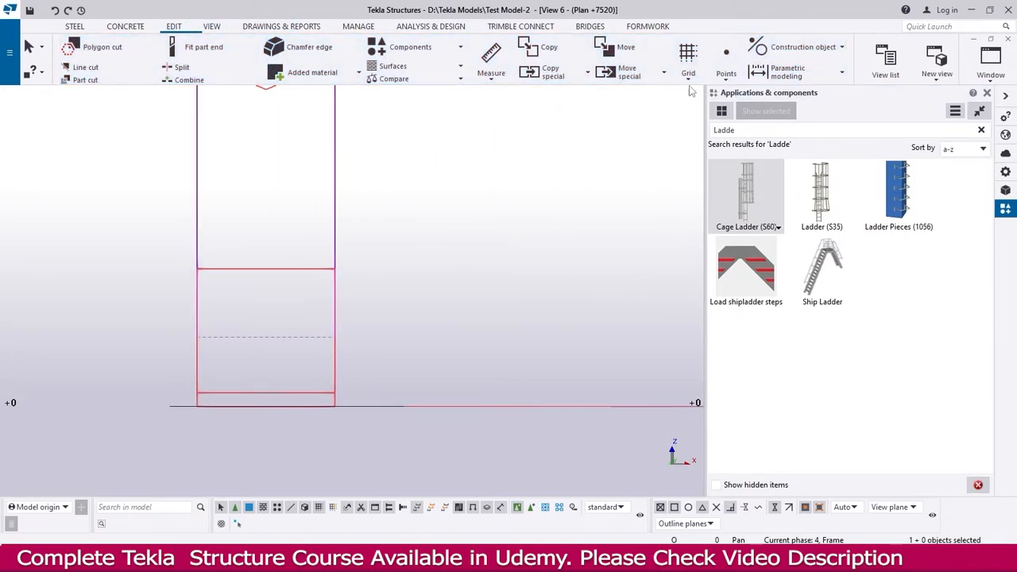
{"action": "left_click", "coordinate": [727, 80]}
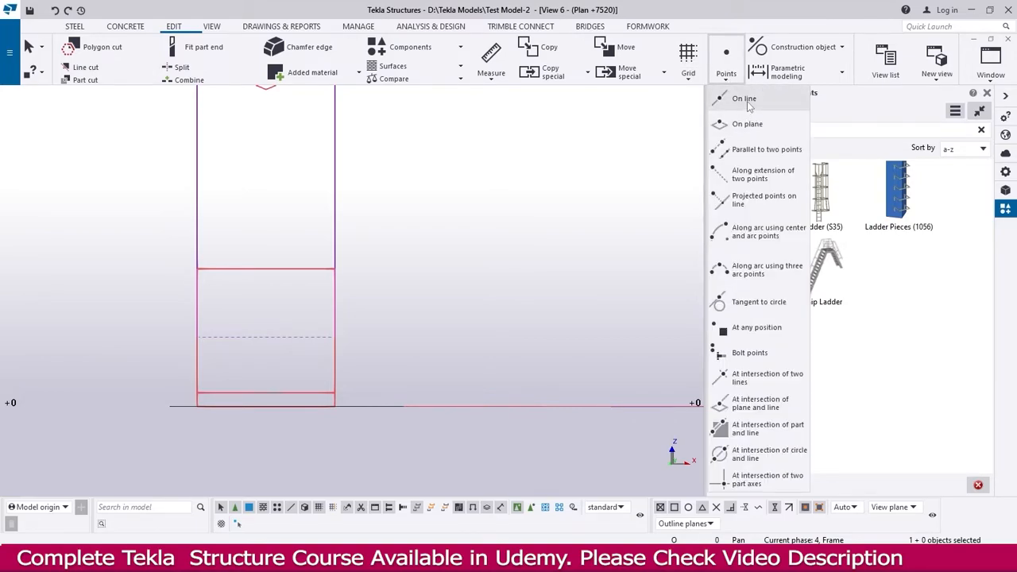
{"action": "left_click", "coordinate": [745, 100]}
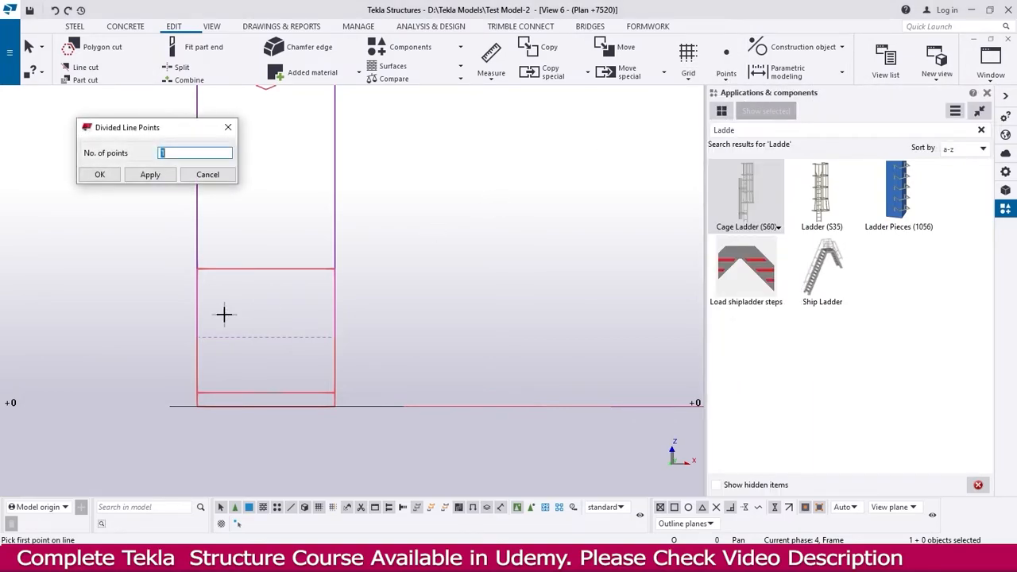
{"action": "left_click", "coordinate": [266, 269]}
{"action": "left_click", "coordinate": [265, 337]}
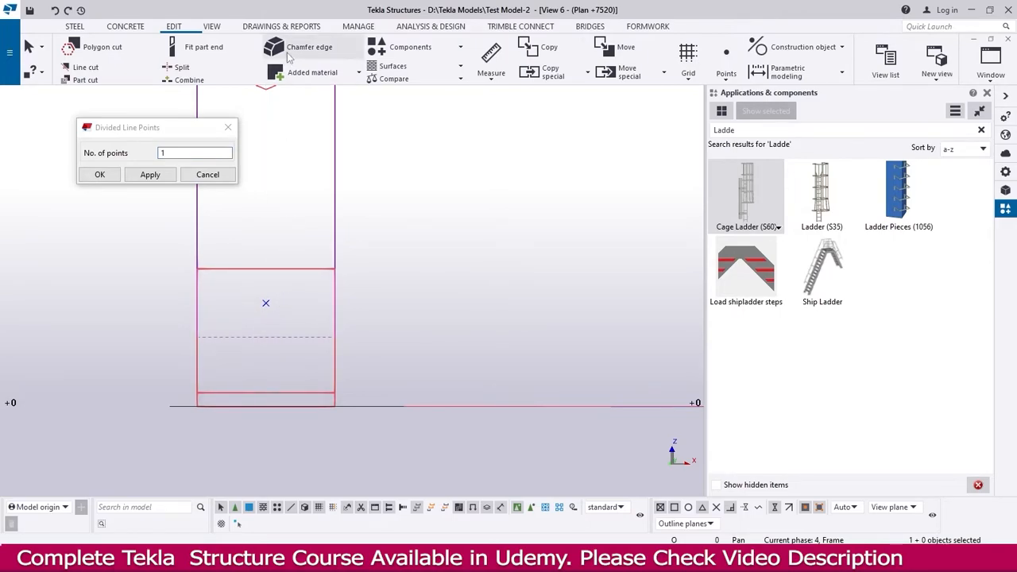
Bolt the base cleat to the ladder stringer, starting at the new point and aligning towards the cleat's top-edge midpoint.
{"action": "left_click", "coordinate": [74, 27]}
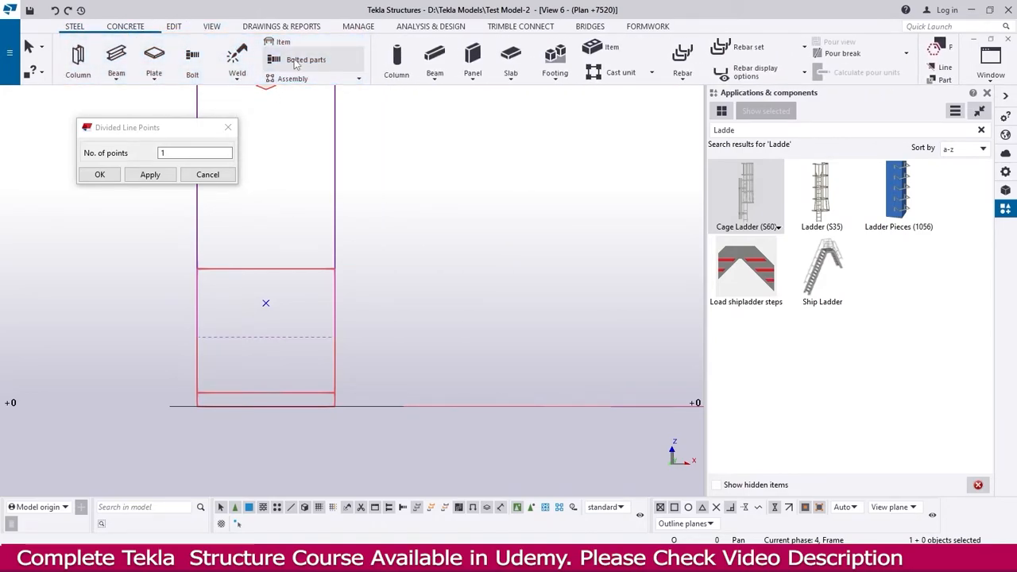
{"action": "left_click", "coordinate": [193, 62]}
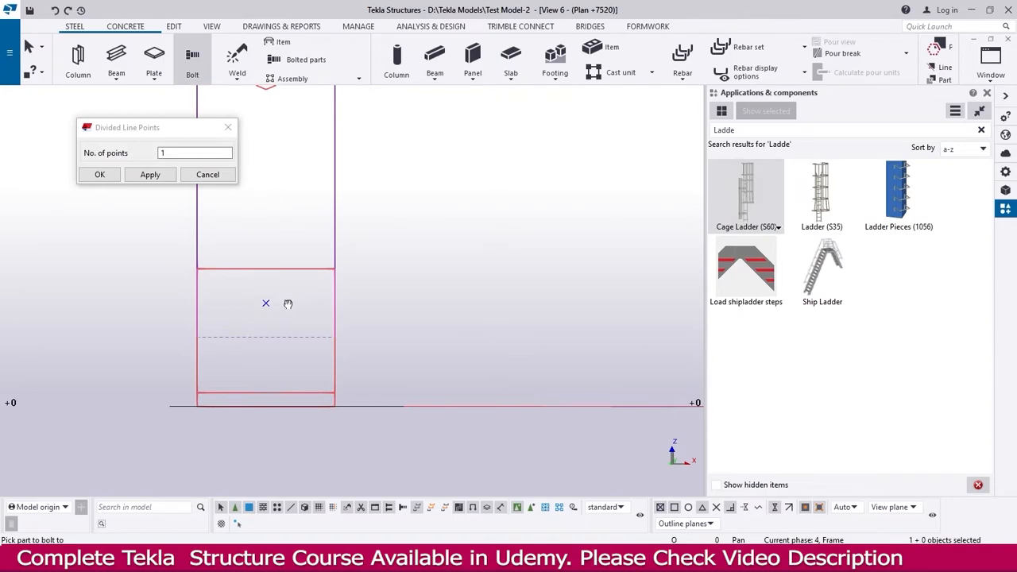
{"action": "middle_click_drag", "start_coordinate": [283, 302], "coordinate": [318, 306]}
{"action": "left_click", "coordinate": [362, 394]}
{"action": "left_click", "coordinate": [371, 243]}
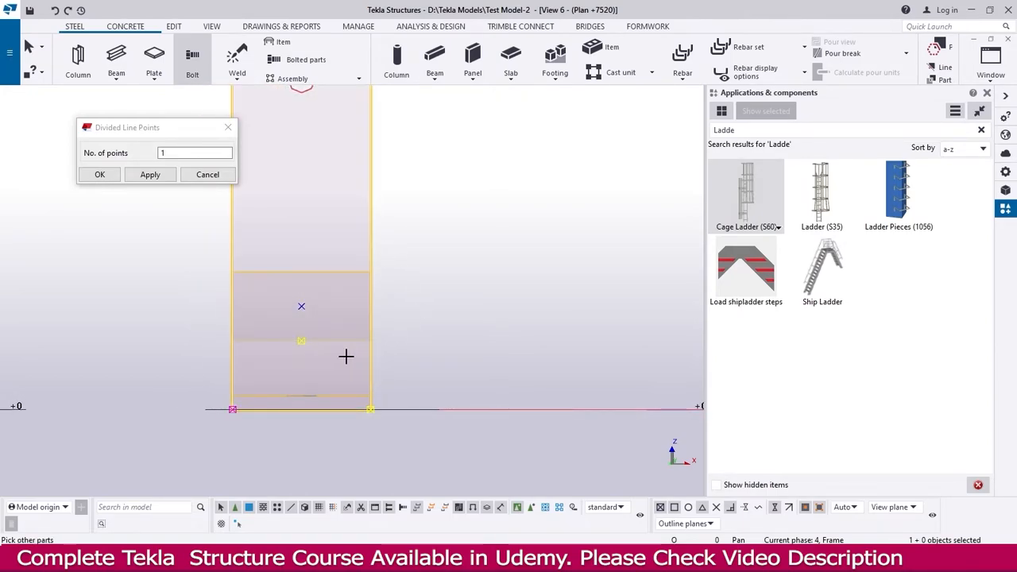
{"action": "middle_click", "coordinate": [423, 298]}
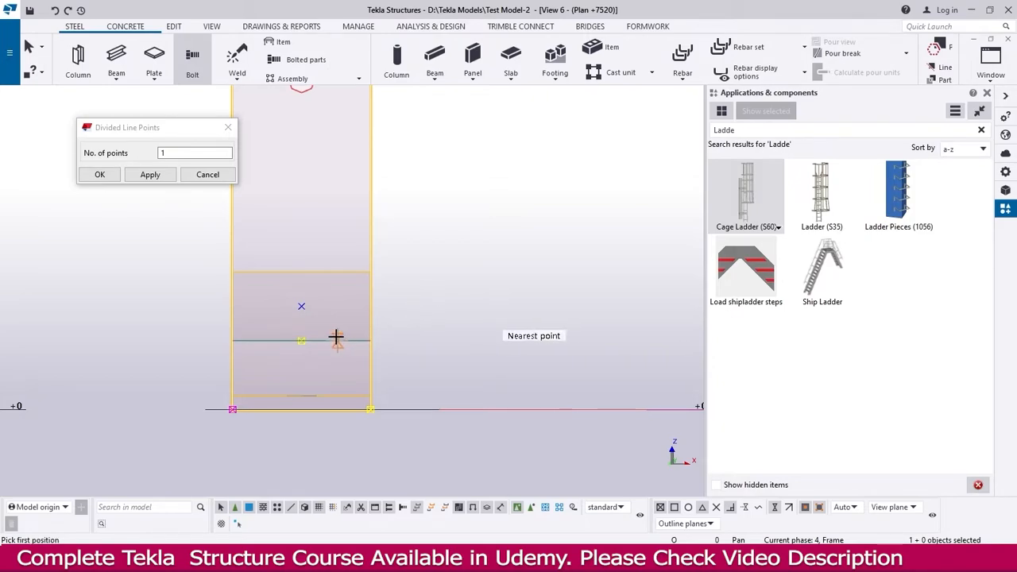
{"action": "left_click", "coordinate": [303, 308]}
{"action": "left_click", "coordinate": [302, 270]}
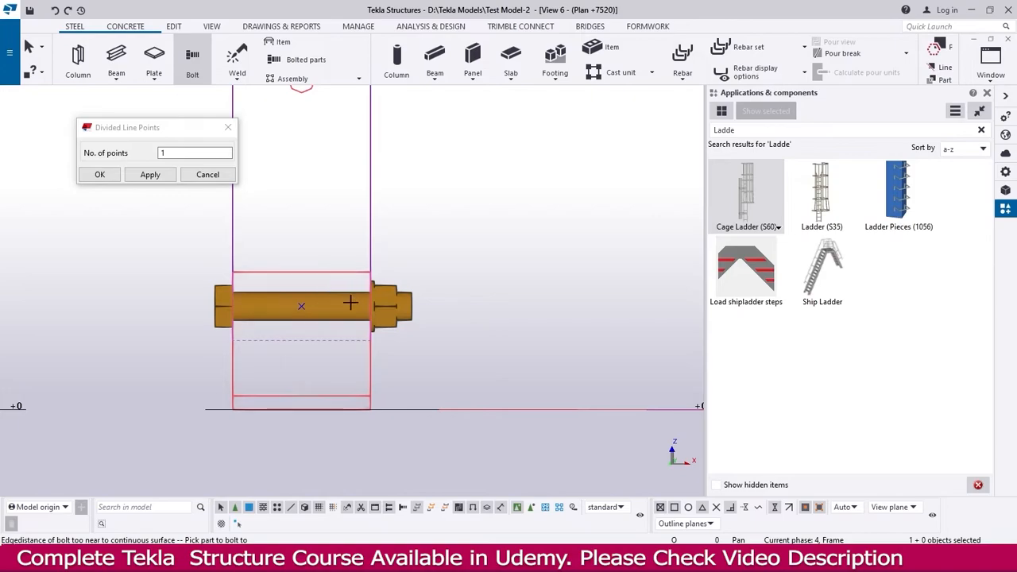
{"action": "key", "text": "Escape"}
Change the cleat bolt's position rotation to Top.
{"action": "left_click", "coordinate": [391, 307]}
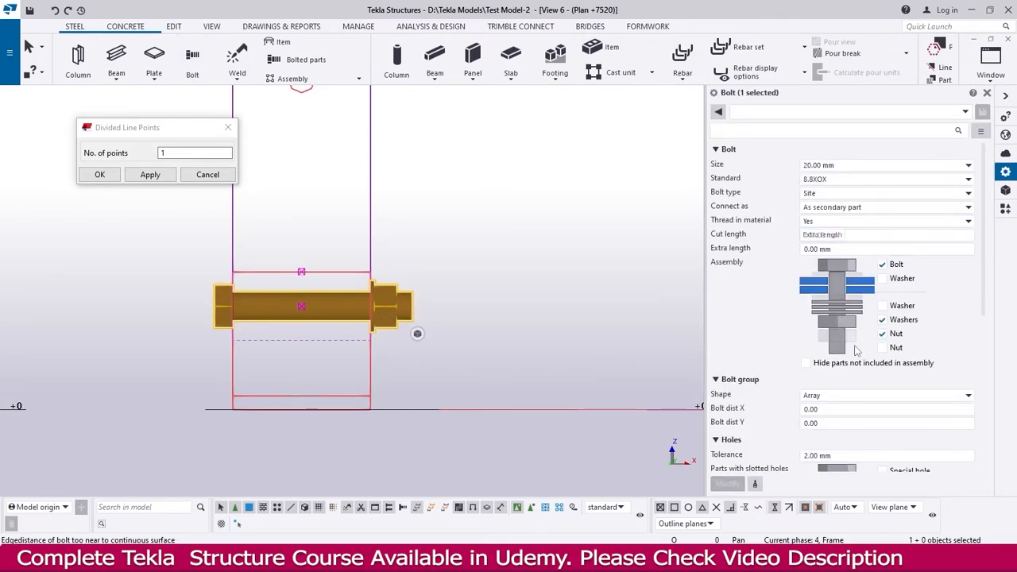
{"action": "scroll", "coordinate": [840, 427], "scroll_direction": "down", "scroll_amount": 5}
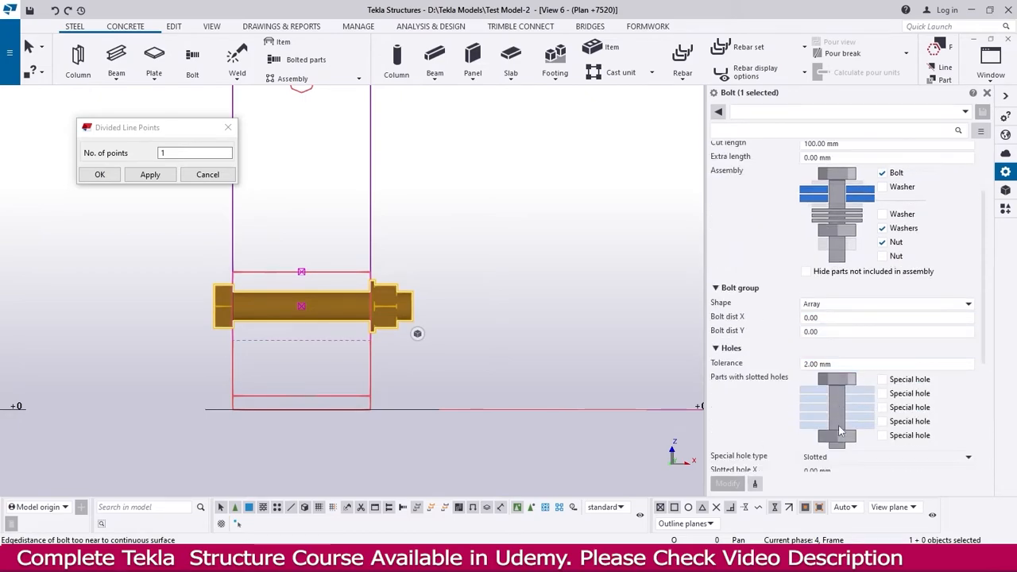
{"action": "scroll", "coordinate": [840, 431], "scroll_direction": "down", "scroll_amount": 2}
{"action": "left_click", "coordinate": [823, 393]}
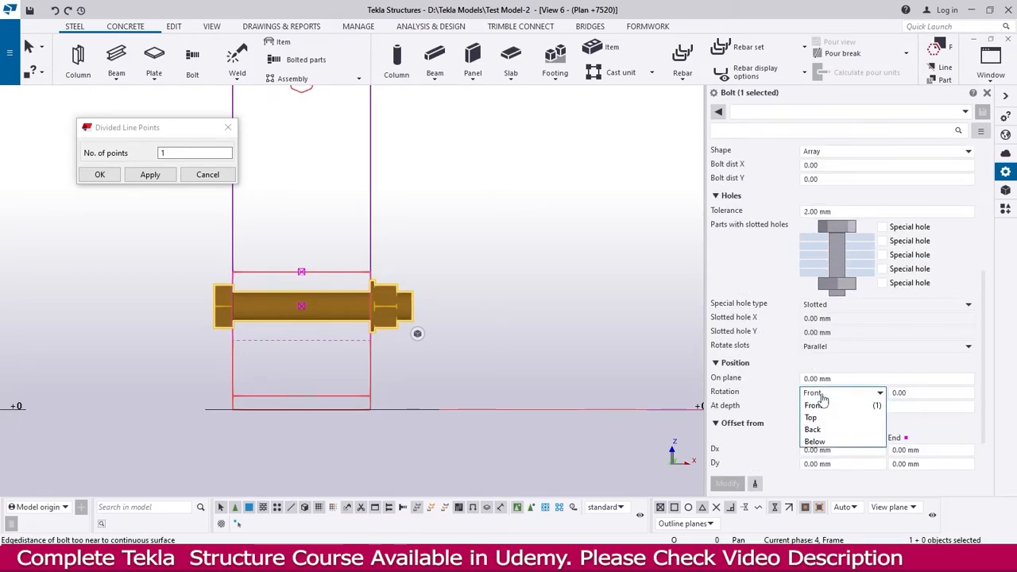
{"action": "left_click", "coordinate": [812, 417]}
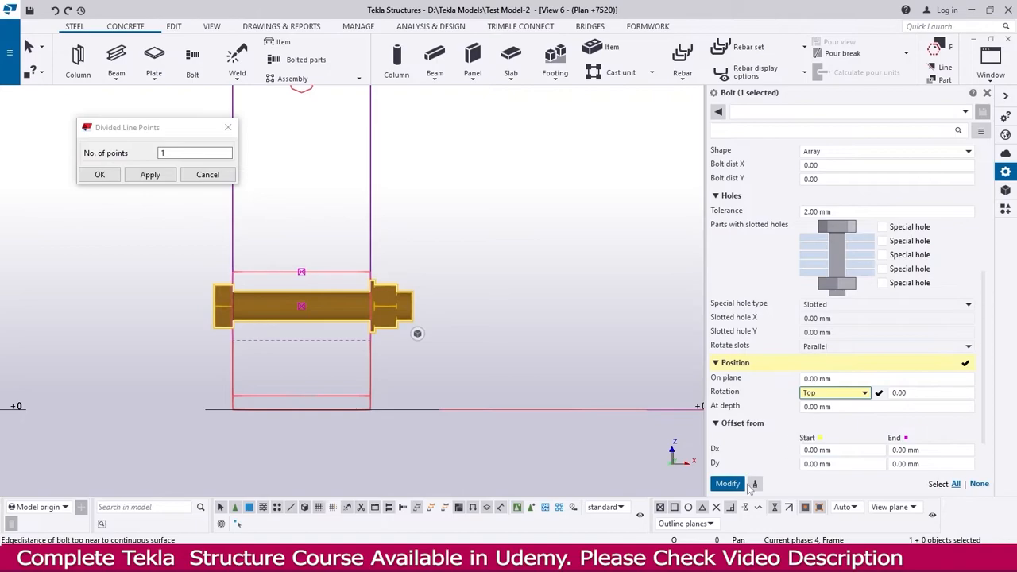
{"action": "left_click", "coordinate": [727, 483]}
{"action": "middle_click_drag", "start_coordinate": [306, 310], "coordinate": [318, 344]}
{"action": "left_click", "coordinate": [496, 283]}
Select the cleat bolt in the 3D view and examine how it sits through the cleat and stringer.
{"action": "key", "text": "ctrl+Tab"}
{"action": "key", "text": "ctrl+Tab"}
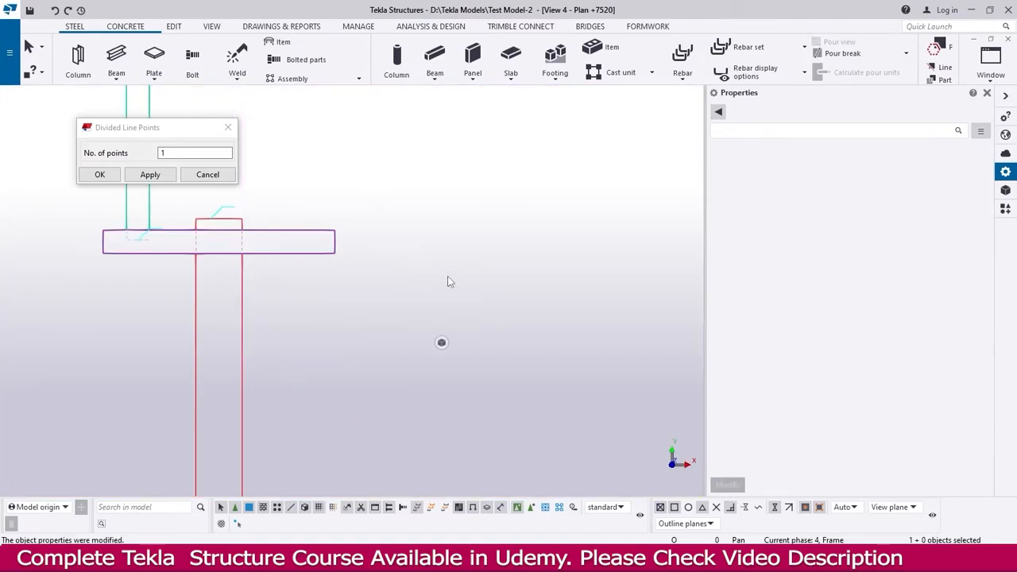
{"action": "scroll", "coordinate": [346, 367], "scroll_direction": "up", "scroll_amount": 8}
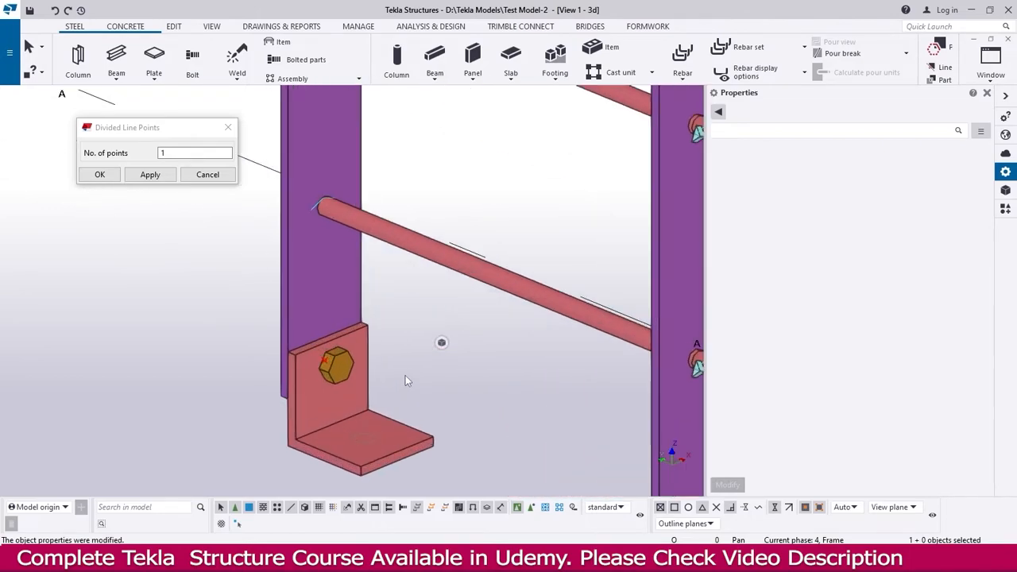
{"action": "left_click", "coordinate": [320, 365]}
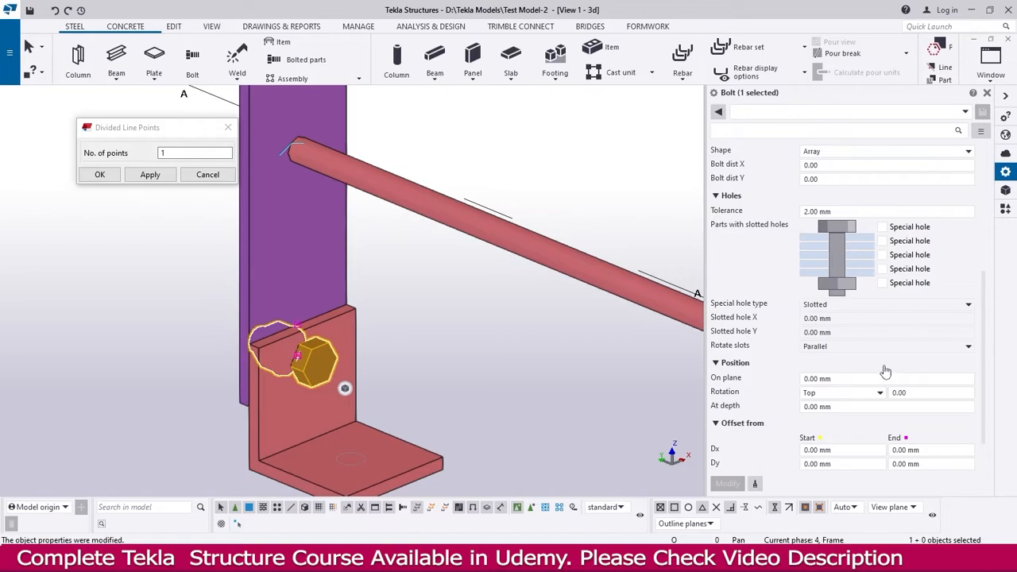
{"action": "scroll", "coordinate": [469, 316], "scroll_direction": "down", "scroll_amount": 5}
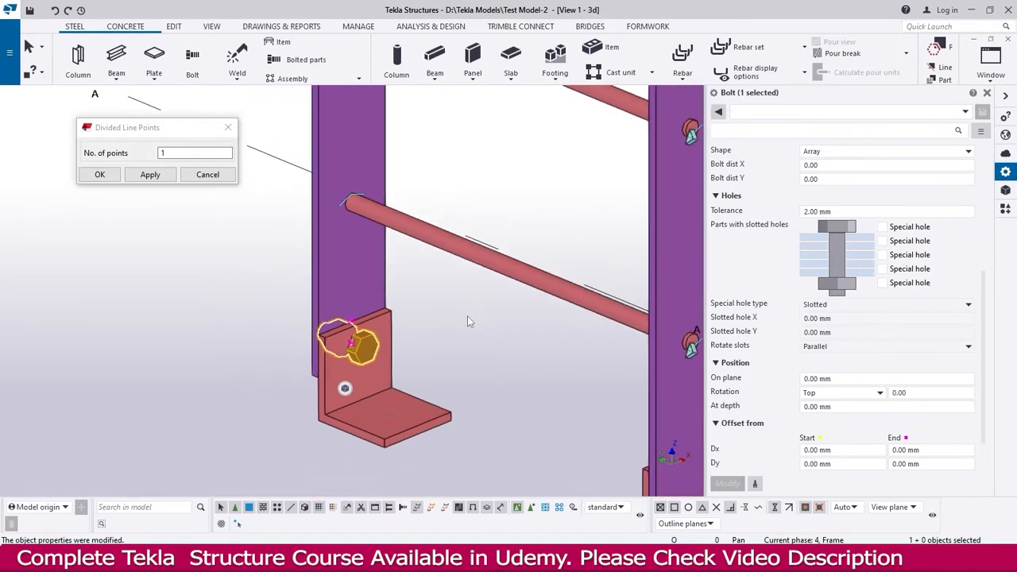
{"action": "scroll", "coordinate": [378, 354], "scroll_direction": "up", "scroll_amount": 4}
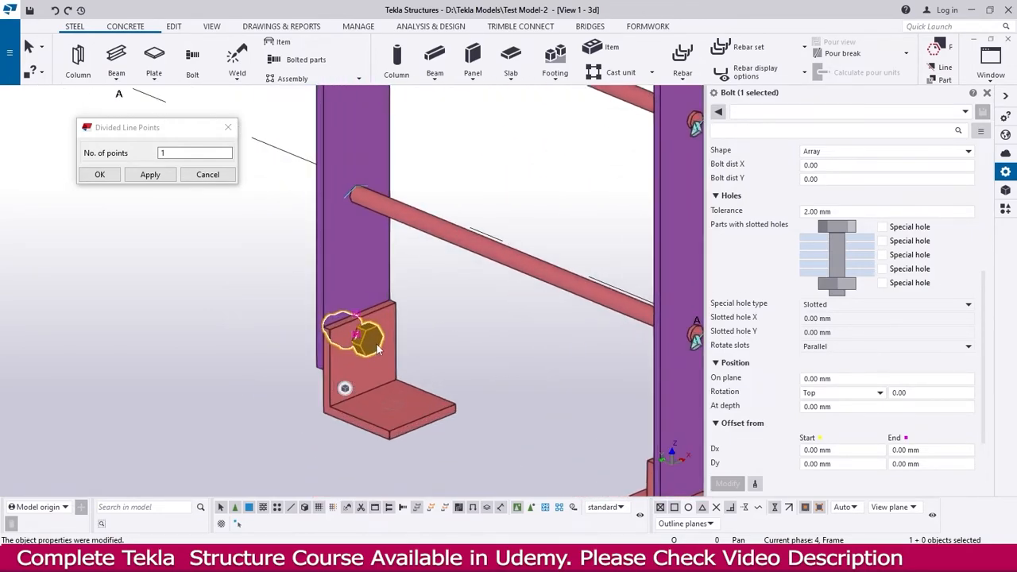
{"action": "scroll", "coordinate": [418, 311], "scroll_direction": "down", "scroll_amount": 3}
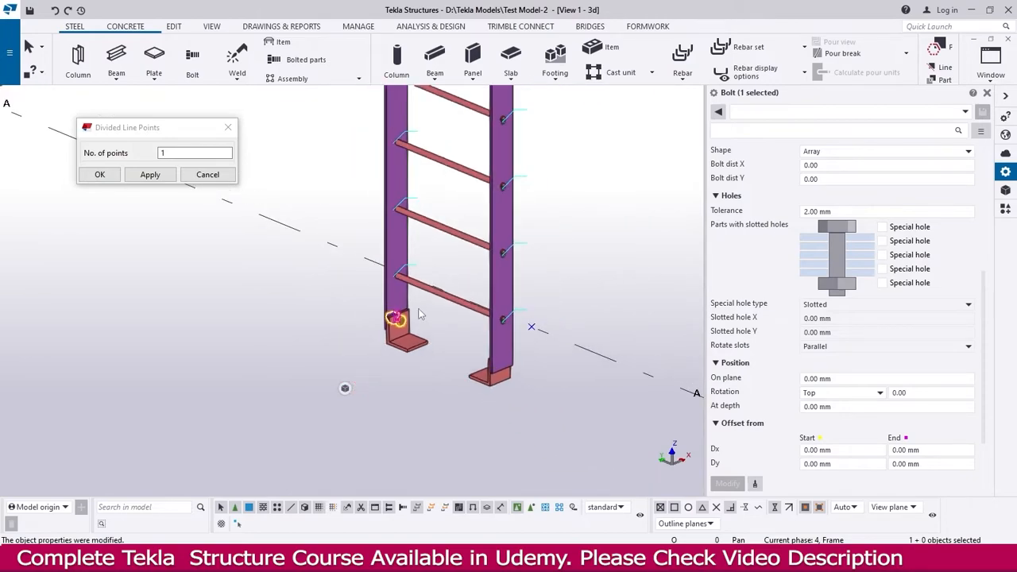
Make the Plan +0 view visible from the list of named views.
{"action": "key", "text": "ctrl+Tab"}
{"action": "key", "text": "ctrl+Tab"}
{"action": "key", "text": "ctrl+Tab"}
{"action": "key", "text": "ctrl+Tab"}
{"action": "key", "text": "ctrl+Tab"}
{"action": "key", "text": "ctrl+Tab"}
{"action": "scroll", "coordinate": [420, 293], "scroll_direction": "down", "scroll_amount": 2}
{"action": "key", "text": "ctrl+Tab"}
{"action": "key", "text": "ctrl+Tab"}
{"action": "key", "text": "ctrl+Tab"}
{"action": "key", "text": "ctrl+i"}
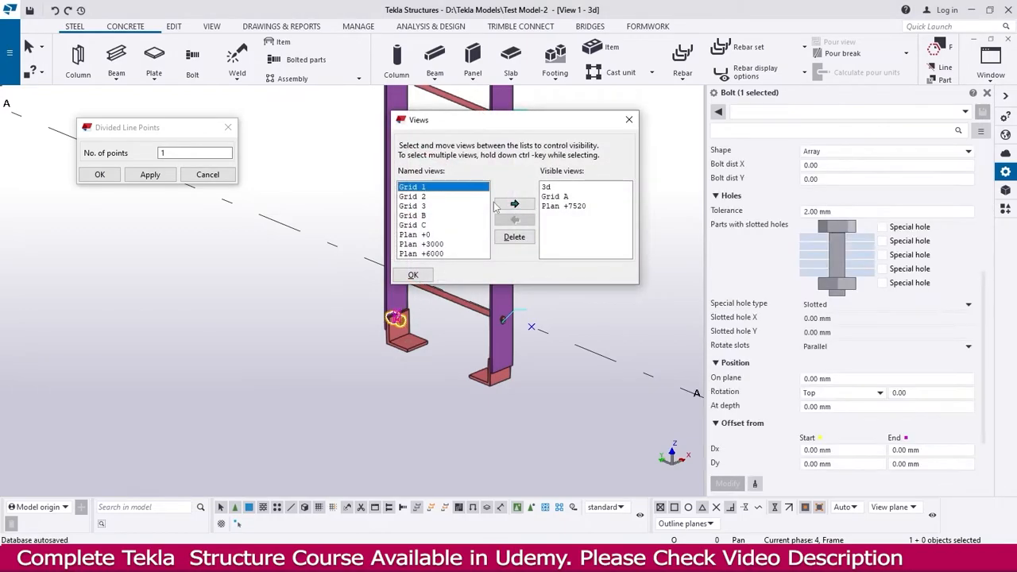
{"action": "double_click", "coordinate": [416, 235]}
{"action": "left_click", "coordinate": [414, 275]}
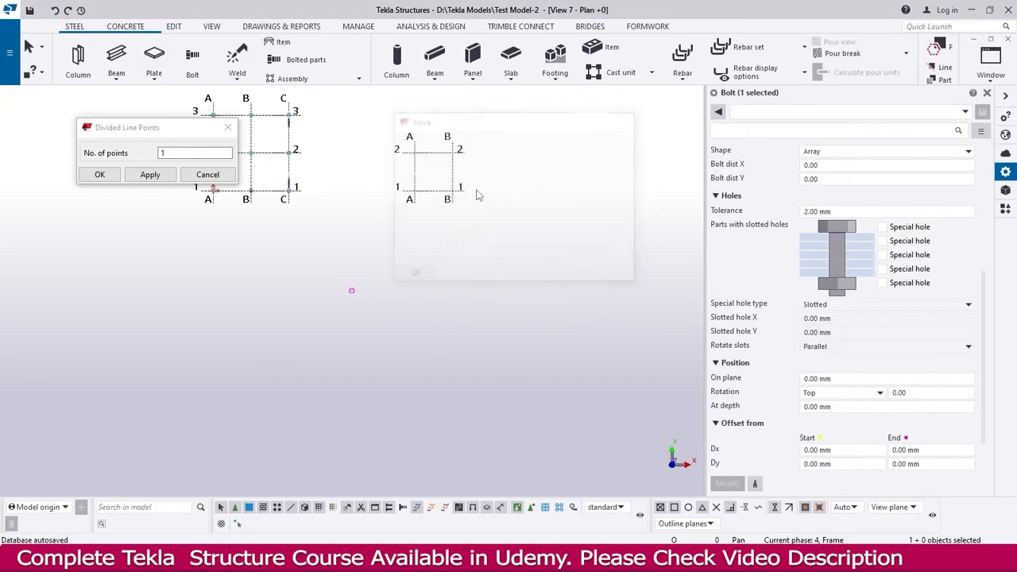
Set the work plane parallel to the Plan +0 view plane, with the ladder base in view.
{"action": "scroll", "coordinate": [326, 292], "scroll_direction": "up", "scroll_amount": 10}
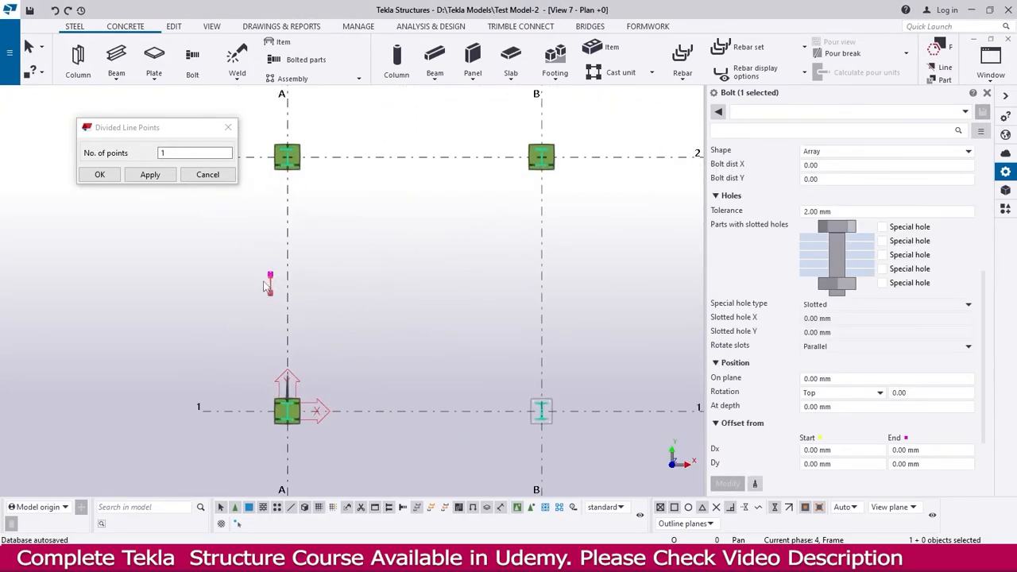
{"action": "scroll", "coordinate": [282, 269], "scroll_direction": "up", "scroll_amount": 3}
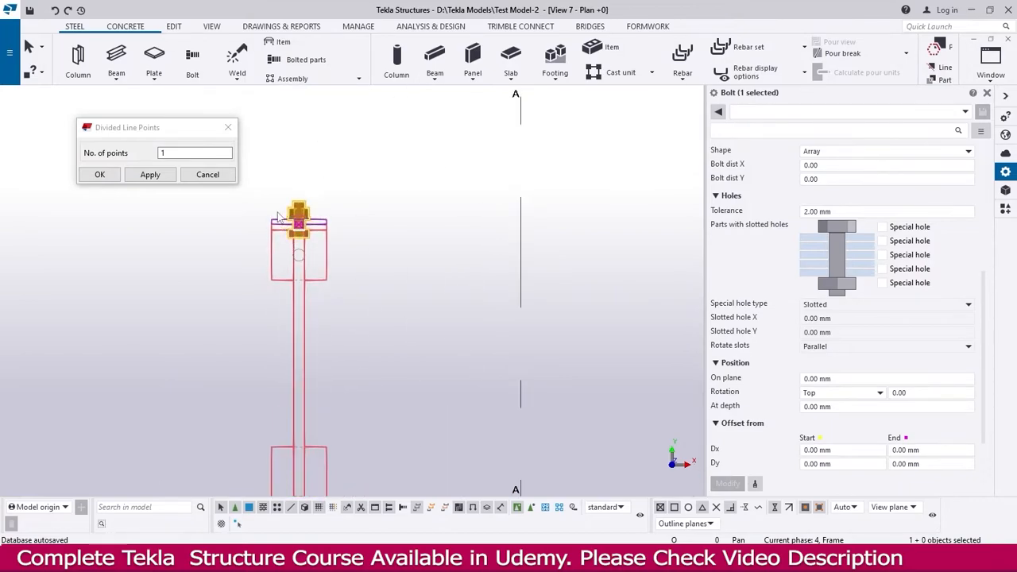
{"action": "scroll", "coordinate": [286, 270], "scroll_direction": "down", "scroll_amount": 2}
{"action": "left_click", "coordinate": [212, 27]}
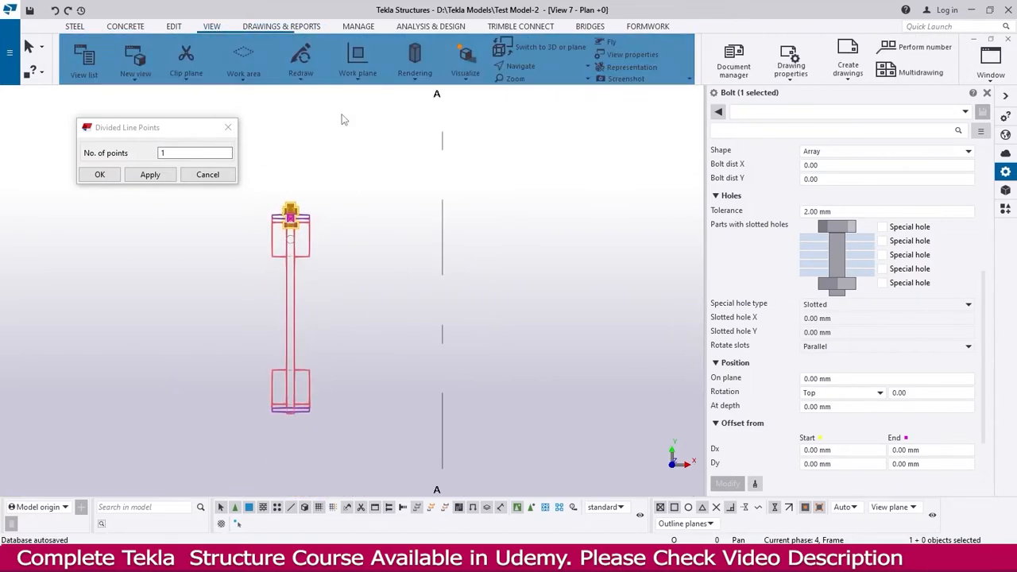
{"action": "left_click", "coordinate": [361, 75]}
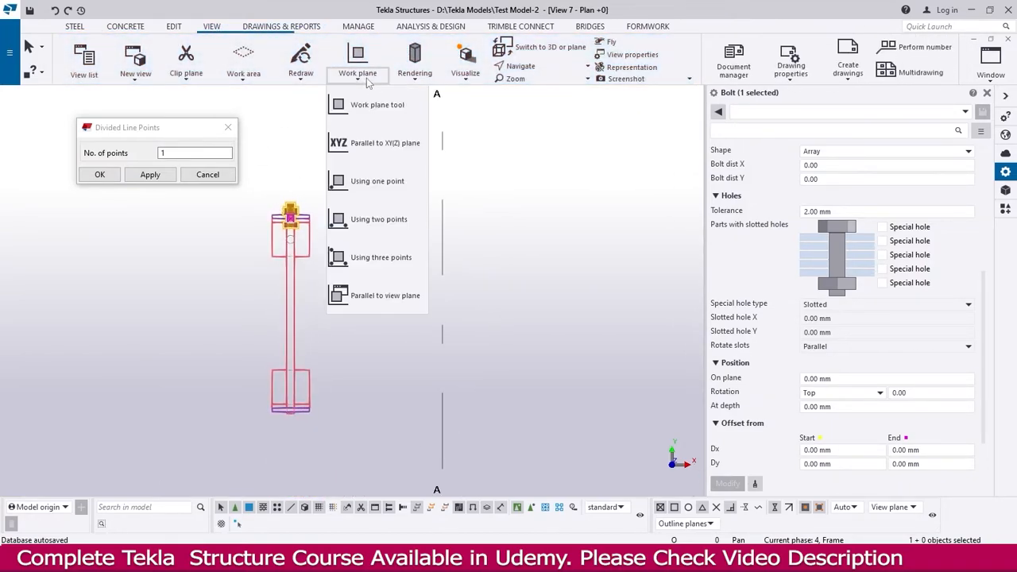
{"action": "left_click", "coordinate": [386, 296]}
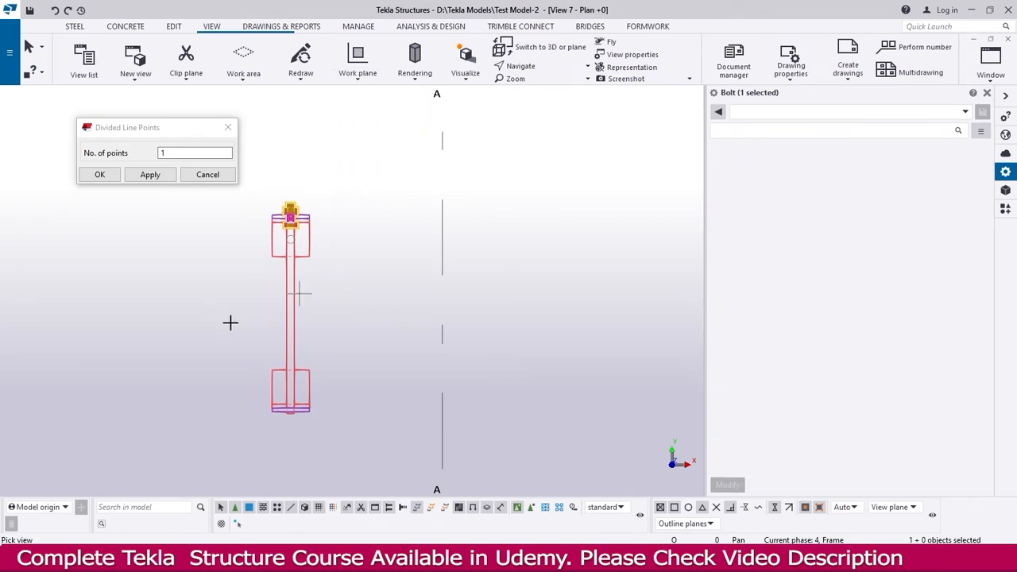
Copy the cleat bolt to the opposite cleat by mirroring it about a line through the rung's midpoint, with X0 1600, Y0 5000 and angle 0.
{"action": "right_click", "coordinate": [343, 209]}
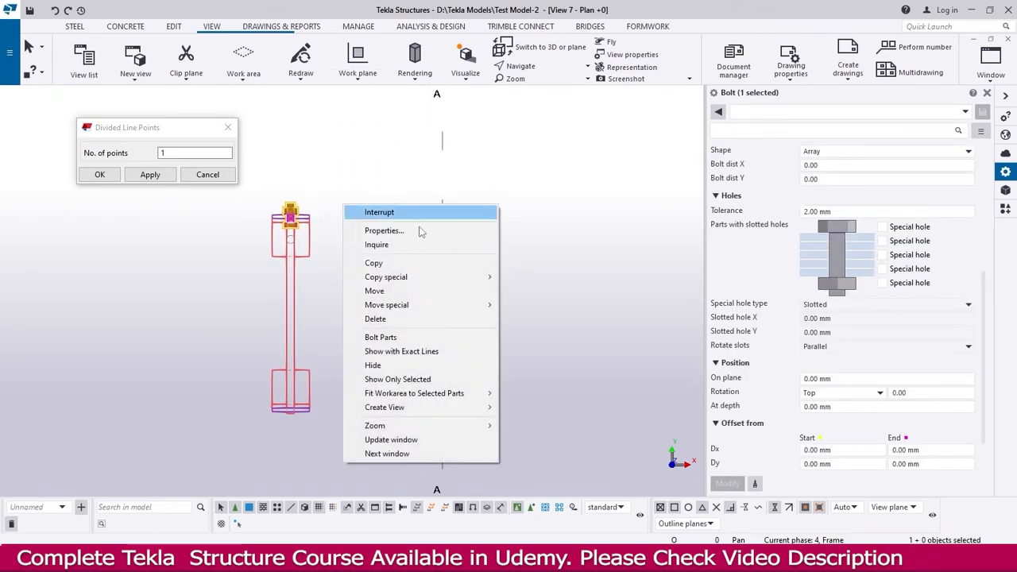
{"action": "mouse_move", "coordinate": [407, 278]}
{"action": "left_click", "coordinate": [541, 305]}
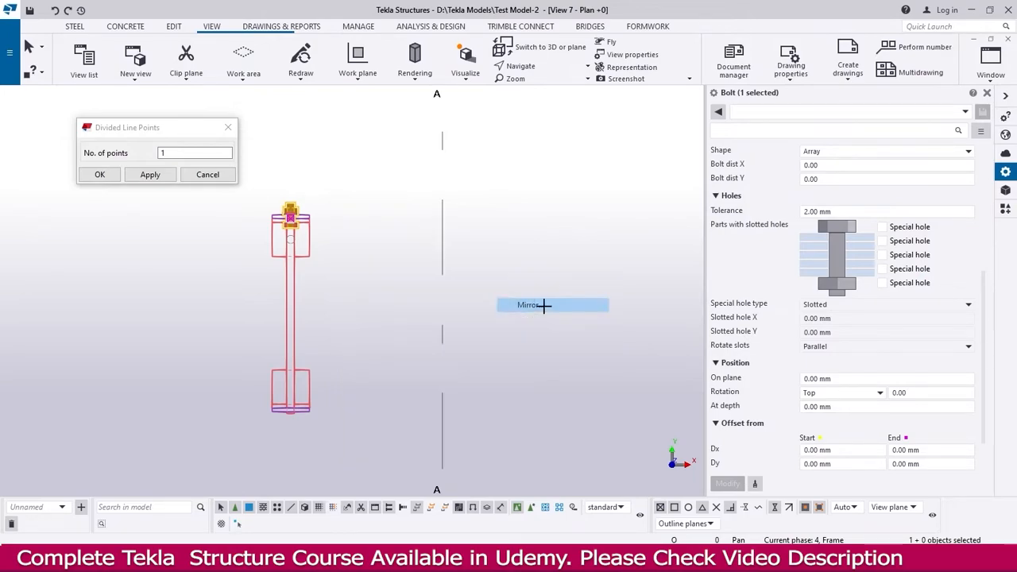
{"action": "scroll", "coordinate": [288, 317], "scroll_direction": "up", "scroll_amount": 2}
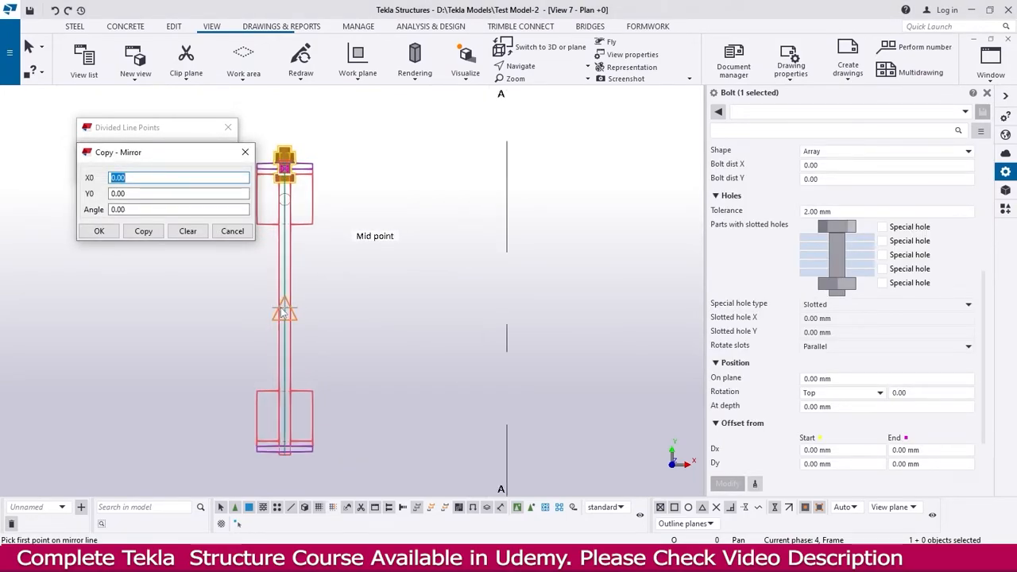
{"action": "left_click", "coordinate": [281, 308]}
{"action": "left_click", "coordinate": [506, 307]}
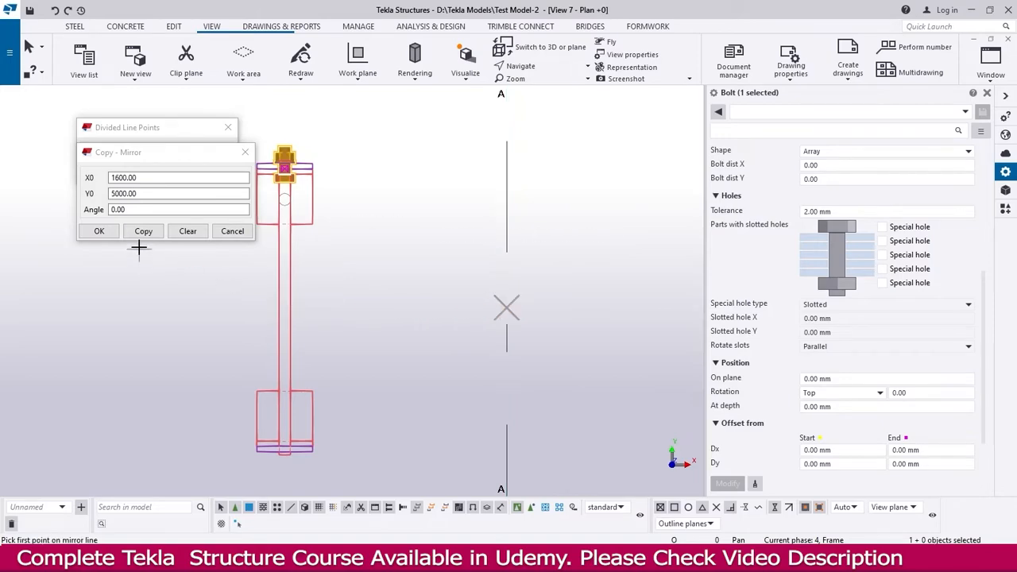
{"action": "left_click", "coordinate": [144, 231]}
{"action": "left_click", "coordinate": [98, 231]}
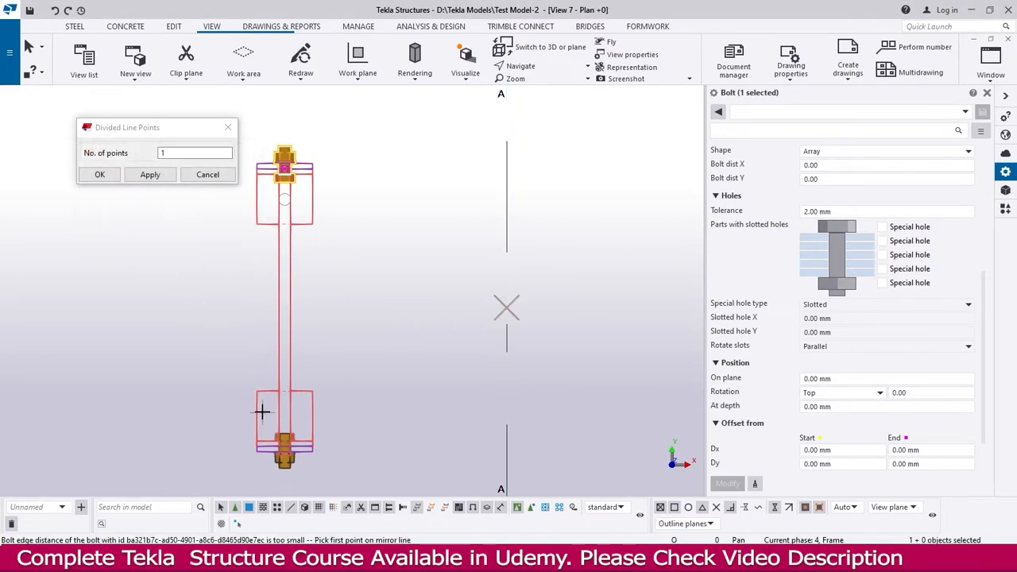
Return to the 3D view and examine the bolts at both base cleats of the ladder.
{"action": "key", "text": "ctrl+Tab"}
{"action": "key", "text": "ctrl+Tab"}
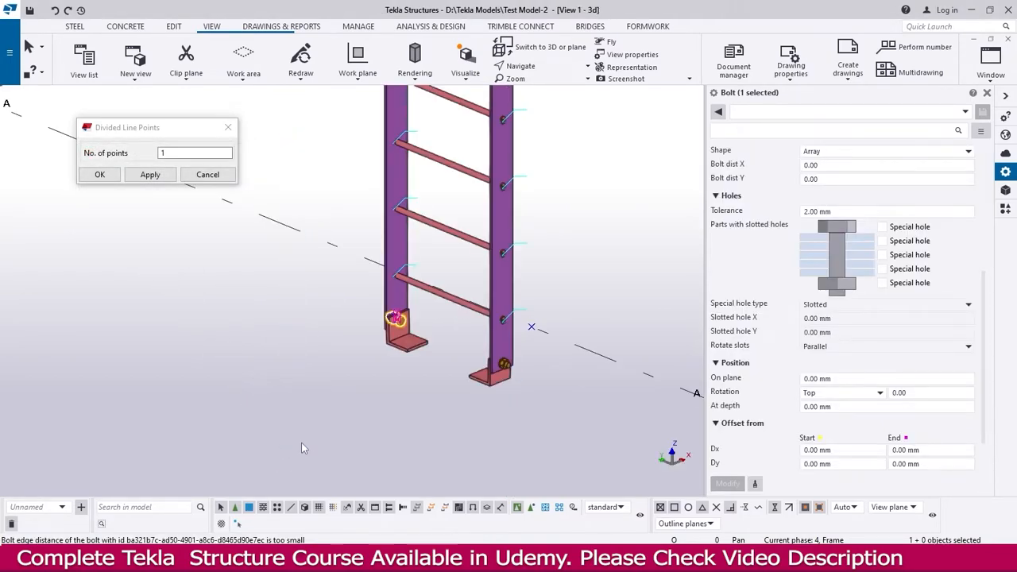
{"action": "key", "text": "ctrl+Tab"}
{"action": "key", "text": "ctrl+Tab"}
{"action": "key", "text": "ctrl+Tab"}
{"action": "key", "text": "ctrl+Tab"}
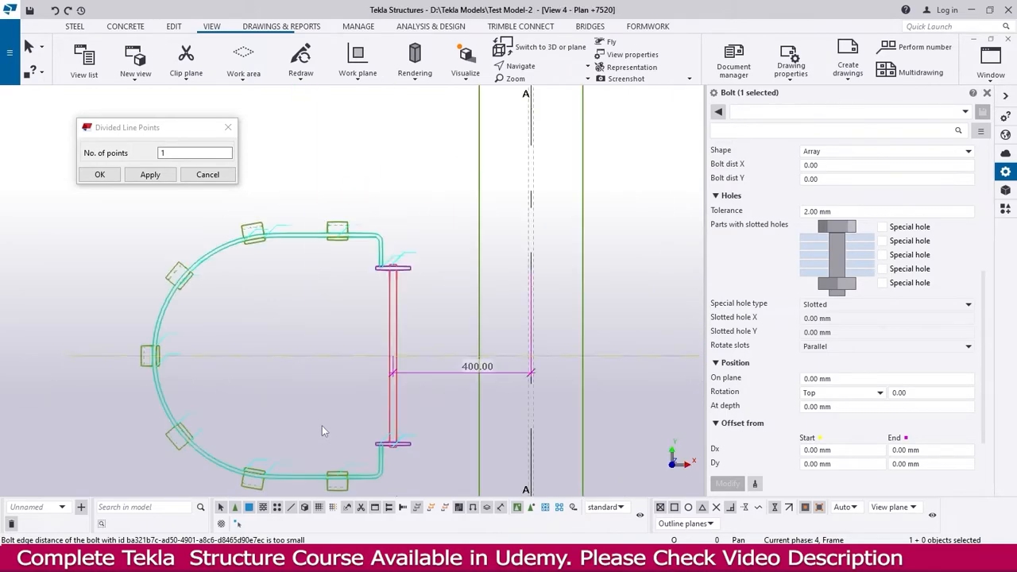
{"action": "key", "text": "ctrl+Tab"}
{"action": "scroll", "coordinate": [418, 342], "scroll_direction": "up", "scroll_amount": 5}
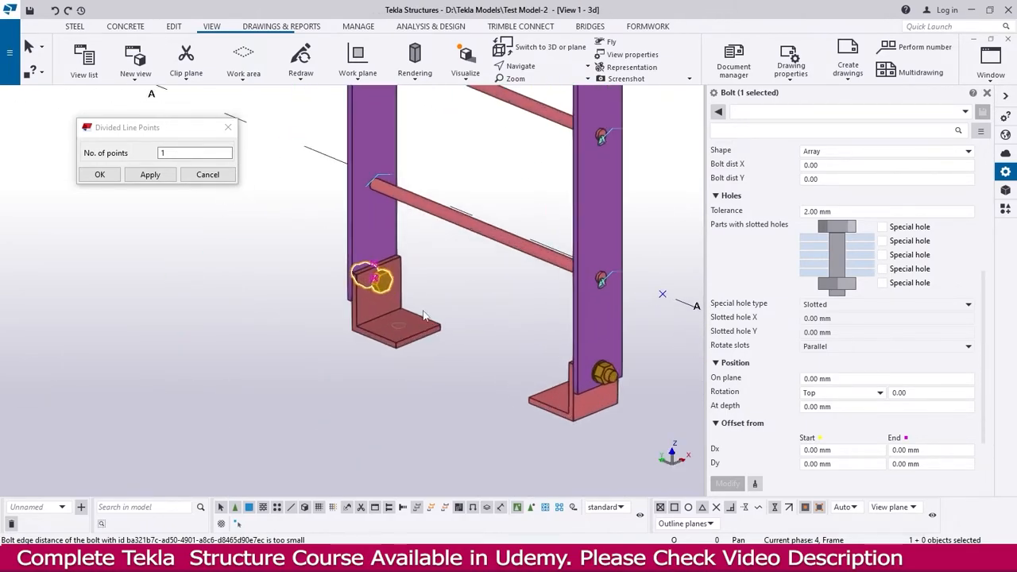
Change the original cleat bolt's type to Workshop.
{"action": "left_click", "coordinate": [420, 276]}
{"action": "left_click", "coordinate": [357, 277]}
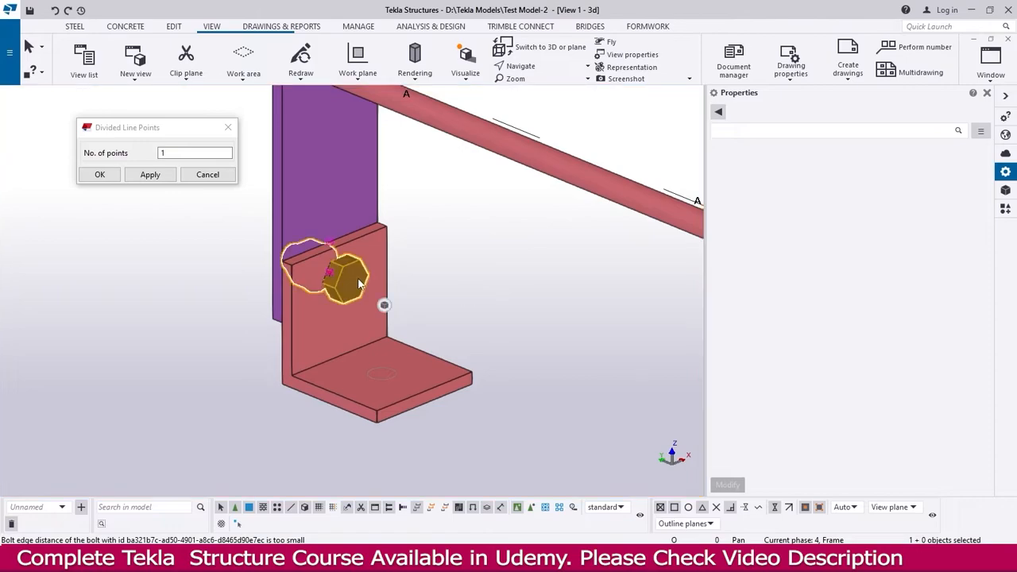
{"action": "scroll", "coordinate": [957, 268], "scroll_direction": "up", "scroll_amount": 5}
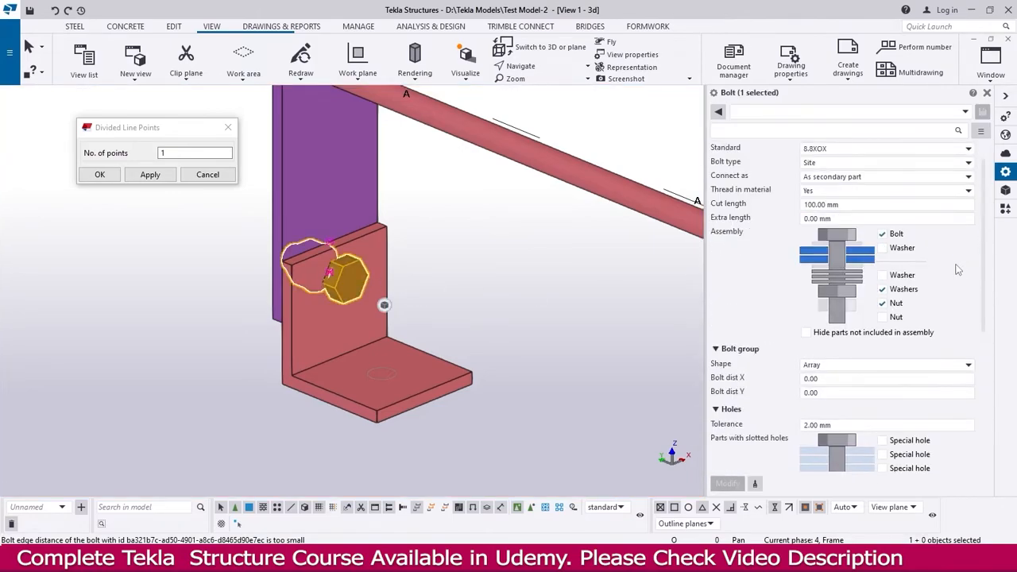
{"action": "left_click", "coordinate": [817, 194]}
{"action": "left_click", "coordinate": [821, 218]}
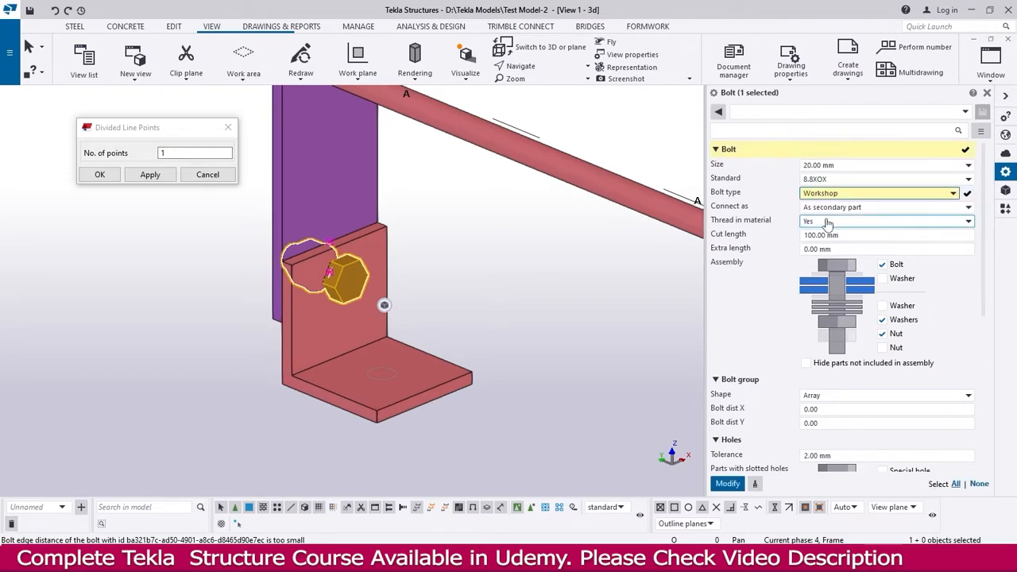
{"action": "left_click", "coordinate": [729, 485]}
Change the mirrored bolt on the opposite cleat to the Workshop bolt type as well.
{"action": "middle_click_drag", "start_coordinate": [427, 350], "coordinate": [261, 276]}
{"action": "scroll", "coordinate": [368, 311], "scroll_direction": "down", "scroll_amount": 3}
{"action": "scroll", "coordinate": [518, 382], "scroll_direction": "up", "scroll_amount": 5}
{"action": "left_click", "coordinate": [493, 314]}
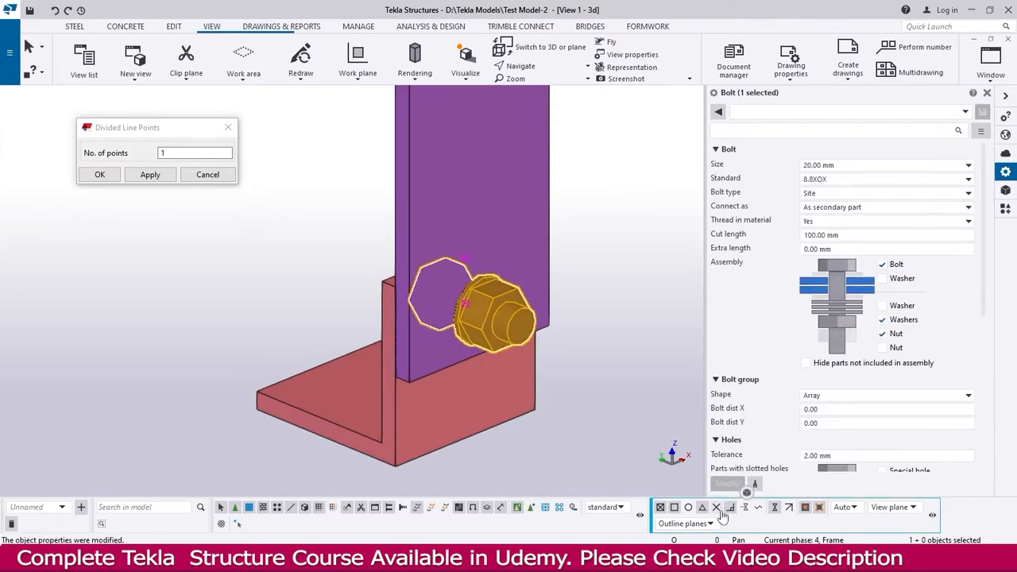
{"action": "left_click", "coordinate": [826, 193]}
{"action": "left_click", "coordinate": [821, 218]}
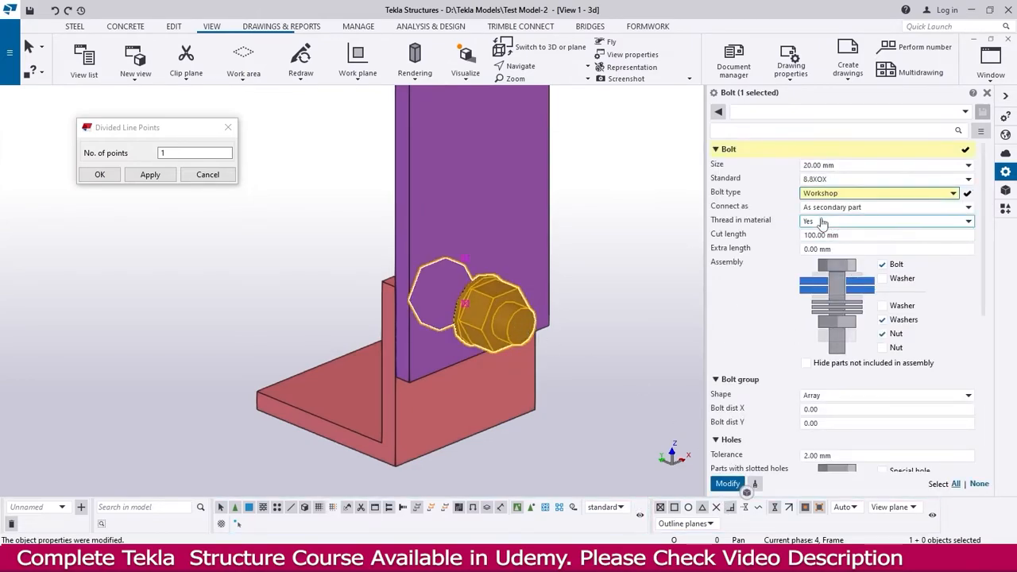
{"action": "left_click", "coordinate": [728, 485]}
{"action": "left_click", "coordinate": [636, 326]}
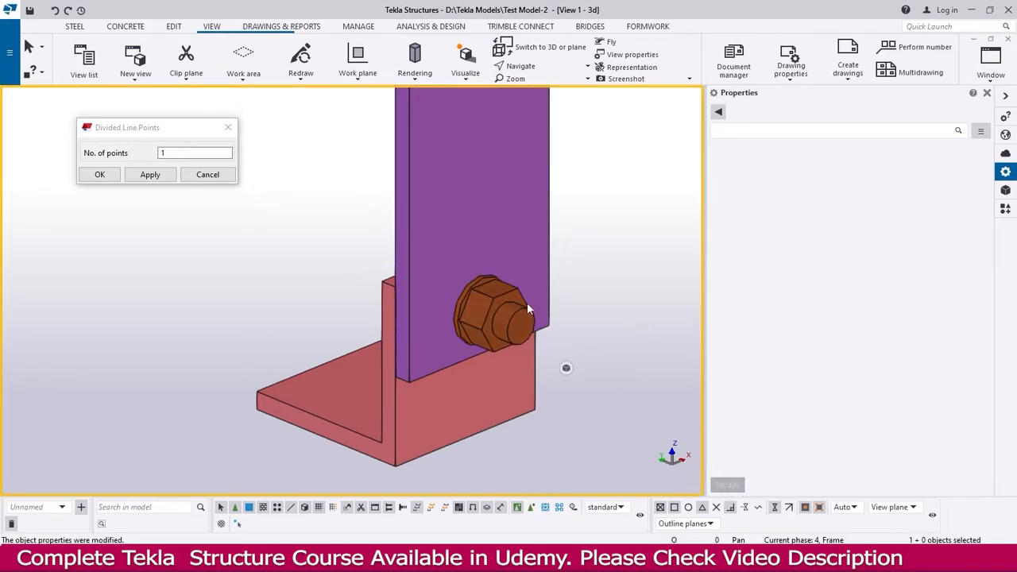
Examine the ladder from its bolted base up past the nearby beam and select the stringer on the mirrored bolt's side.
{"action": "scroll", "coordinate": [442, 353], "scroll_direction": "down", "scroll_amount": 5}
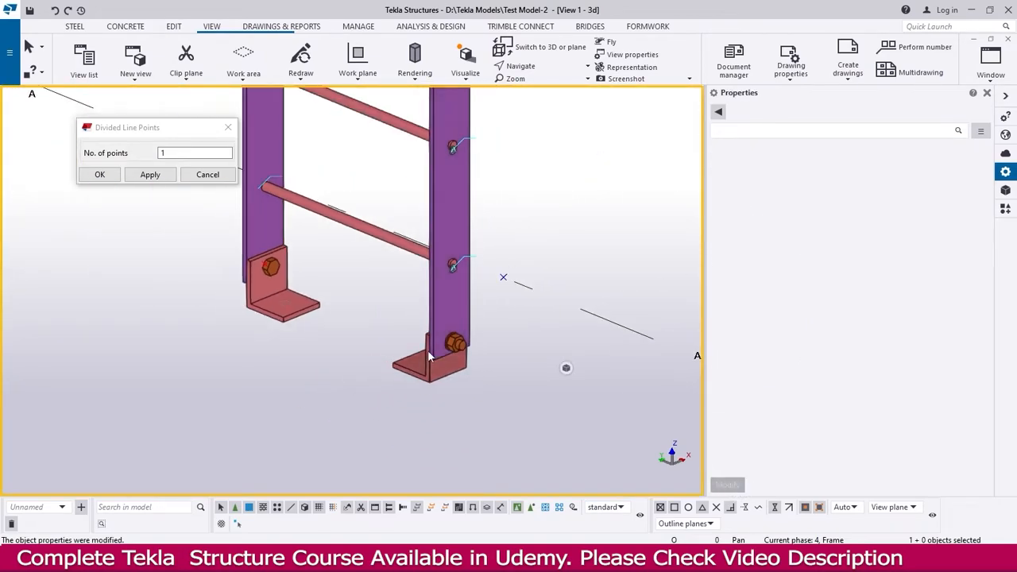
{"action": "scroll", "coordinate": [393, 381], "scroll_direction": "down", "scroll_amount": 3}
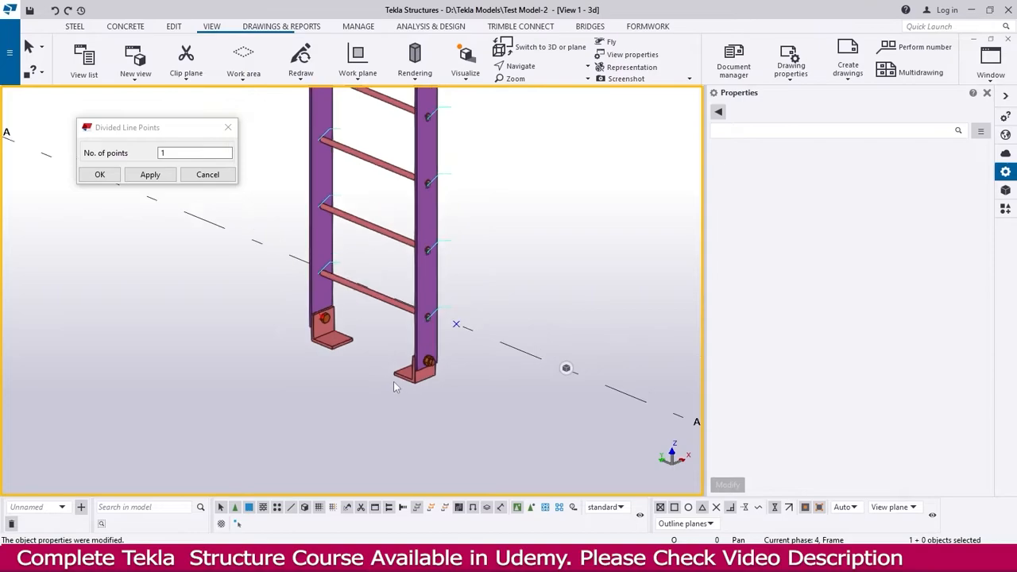
{"action": "scroll", "coordinate": [413, 366], "scroll_direction": "up", "scroll_amount": 6}
{"action": "scroll", "coordinate": [389, 222], "scroll_direction": "up", "scroll_amount": 2}
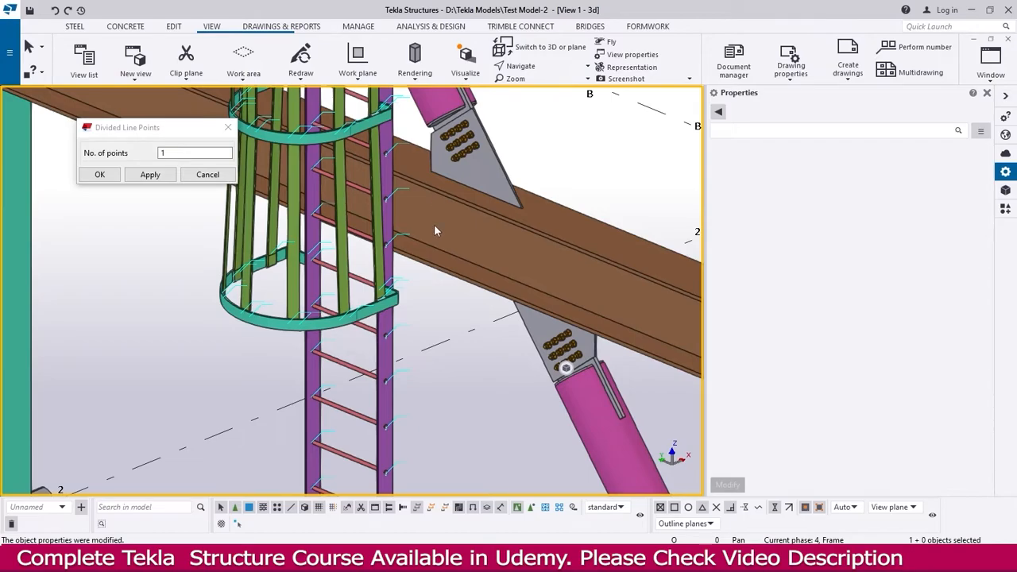
{"action": "middle_click_drag", "start_coordinate": [391, 197], "coordinate": [386, 232]}
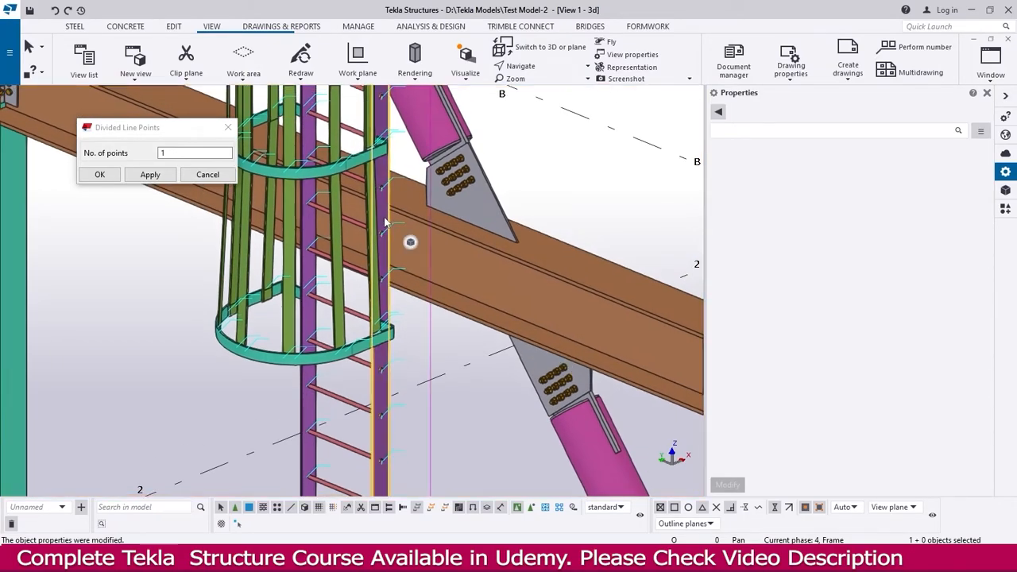
{"action": "left_click", "coordinate": [384, 224]}
{"action": "scroll", "coordinate": [427, 376], "scroll_direction": "down", "scroll_amount": 4}
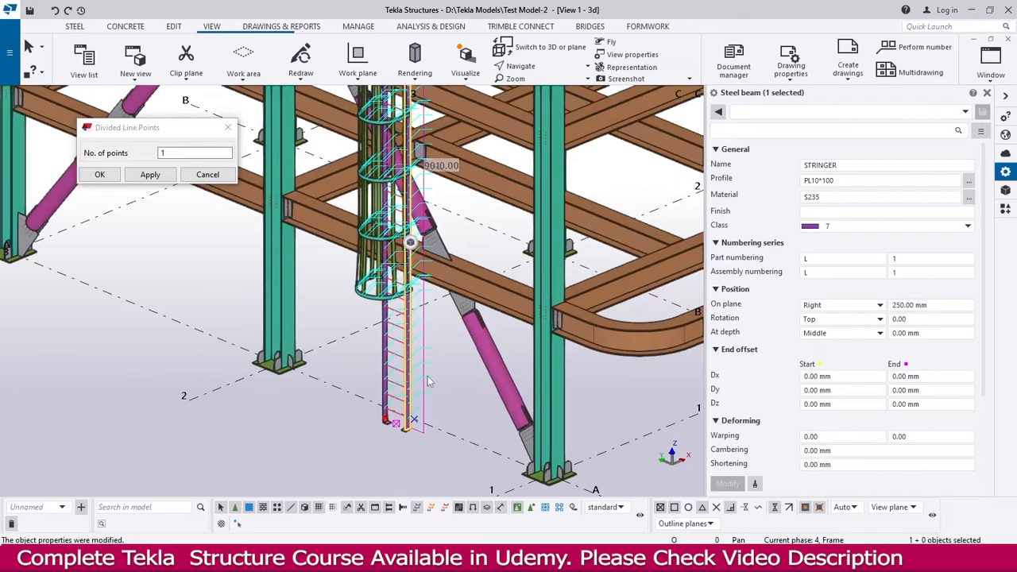
Close two open views, including the ladder's section view, and return to the Plan +7520 view.
{"action": "key", "text": "ctrl+Tab"}
{"action": "key", "text": "ctrl+Tab"}
{"action": "key", "text": "ctrl+Tab"}
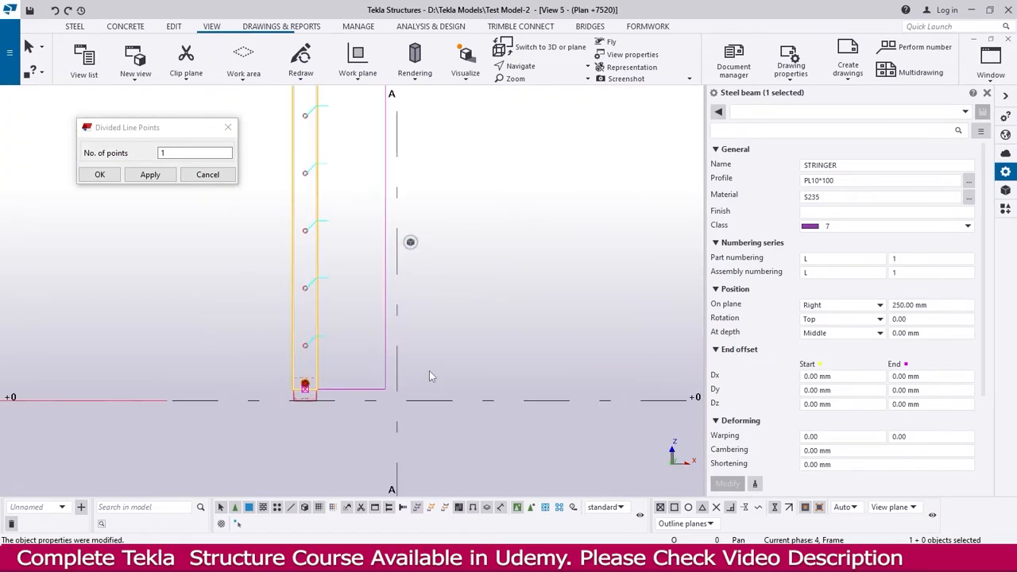
{"action": "scroll", "coordinate": [429, 372], "scroll_direction": "down", "scroll_amount": 3}
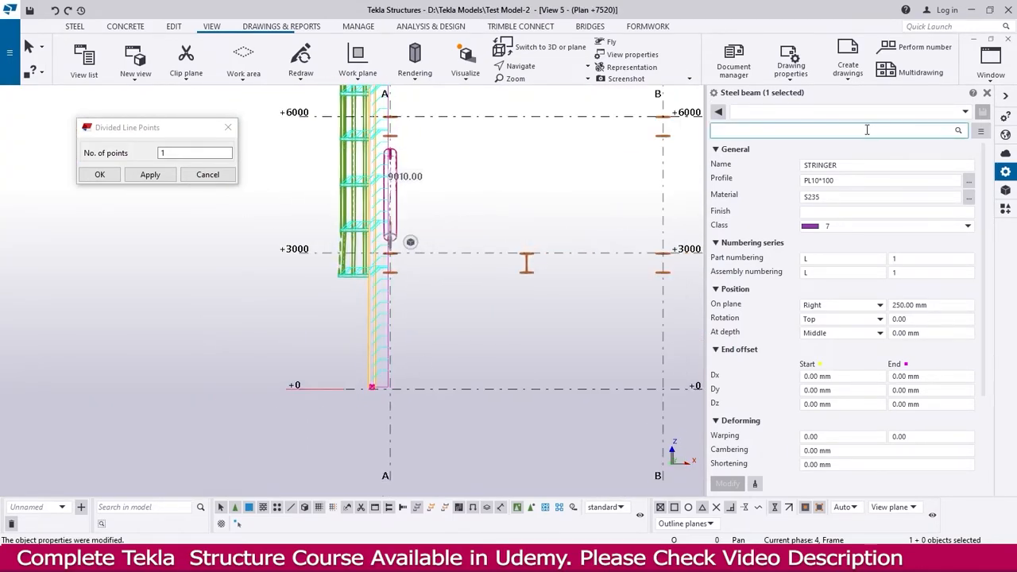
{"action": "left_click", "coordinate": [1008, 39]}
{"action": "left_click", "coordinate": [1008, 39]}
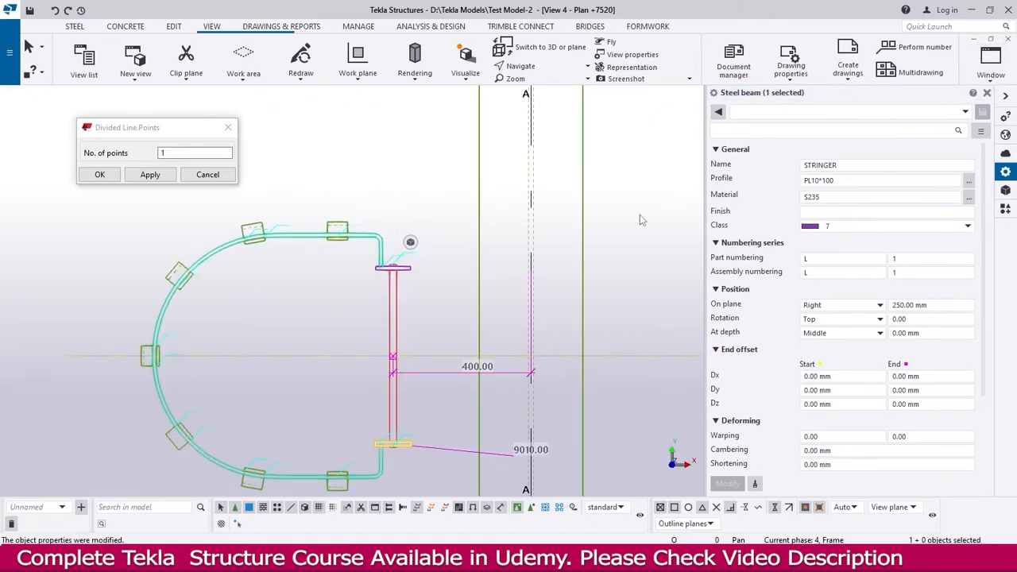
Create a section view from two points along the inner edge of the ladder stringer in the Plan +7520 view.
{"action": "scroll", "coordinate": [427, 257], "scroll_direction": "up", "scroll_amount": 2}
{"action": "left_click", "coordinate": [419, 194]}
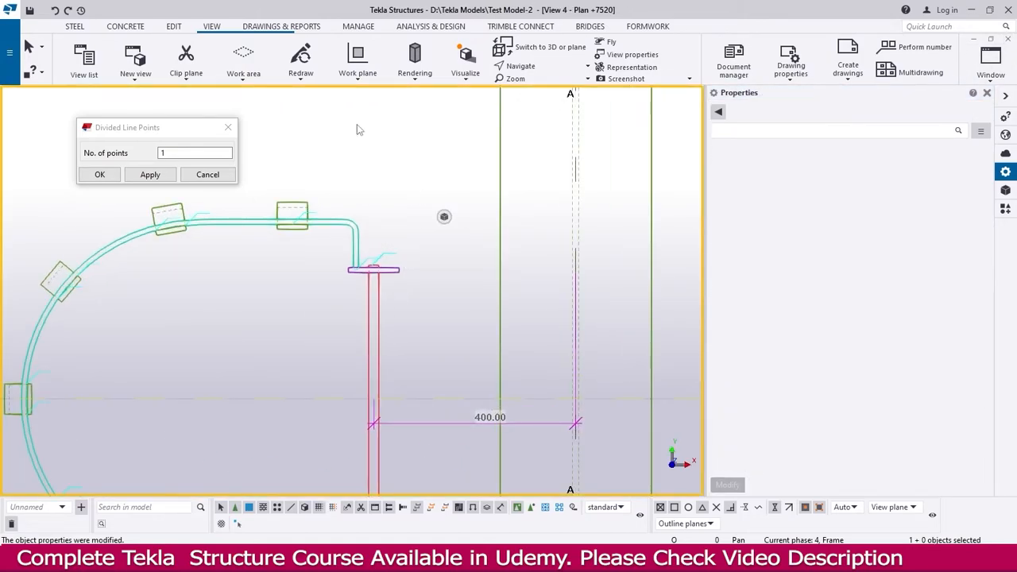
{"action": "left_click", "coordinate": [126, 72]}
{"action": "left_click", "coordinate": [161, 126]}
{"action": "scroll", "coordinate": [365, 266], "scroll_direction": "up", "scroll_amount": 2}
{"action": "scroll", "coordinate": [361, 256], "scroll_direction": "up", "scroll_amount": 2}
{"action": "left_click", "coordinate": [365, 257]}
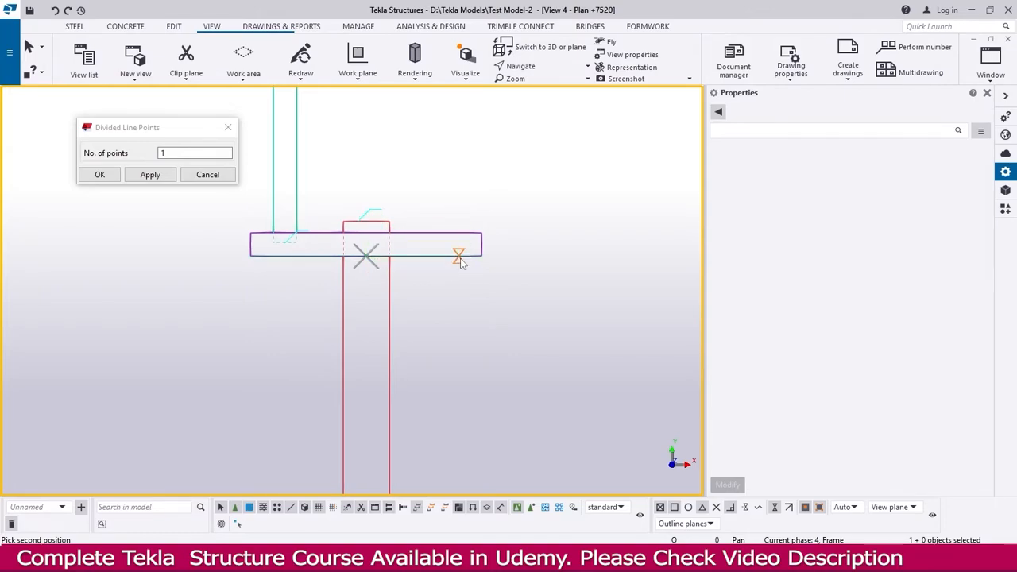
{"action": "left_click", "coordinate": [460, 257]}
{"action": "middle_click_drag", "start_coordinate": [241, 288], "coordinate": [405, 318]}
{"action": "scroll", "coordinate": [216, 310], "scroll_direction": "up", "scroll_amount": 7}
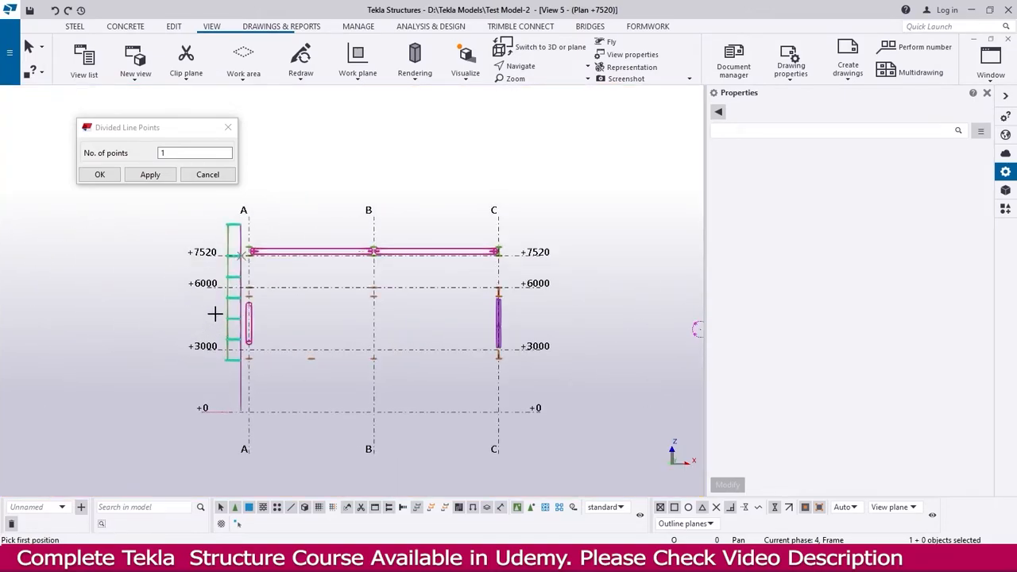
{"action": "key", "text": "Escape"}
Model a PL10 contour plate on the ladder side of the +3000 beam, filling the area between its flanges and web.
{"action": "scroll", "coordinate": [321, 379], "scroll_direction": "up", "scroll_amount": 3}
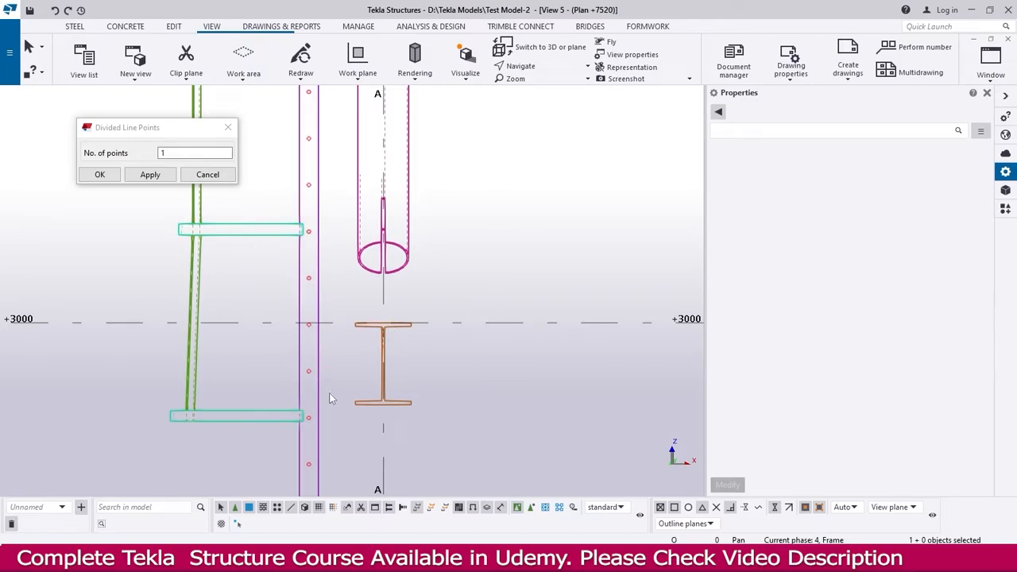
{"action": "left_click", "coordinate": [76, 27]}
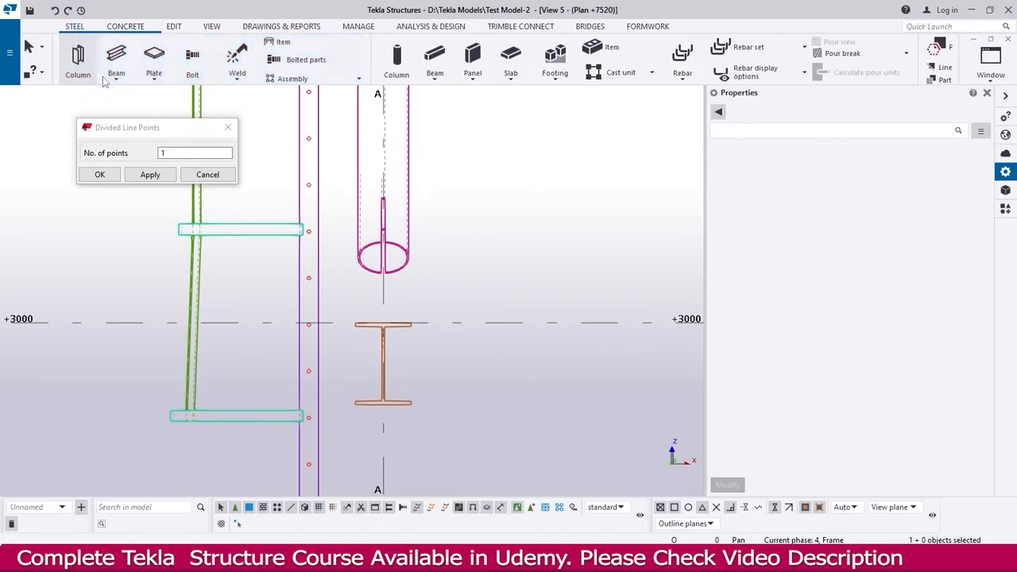
{"action": "left_click", "coordinate": [155, 55]}
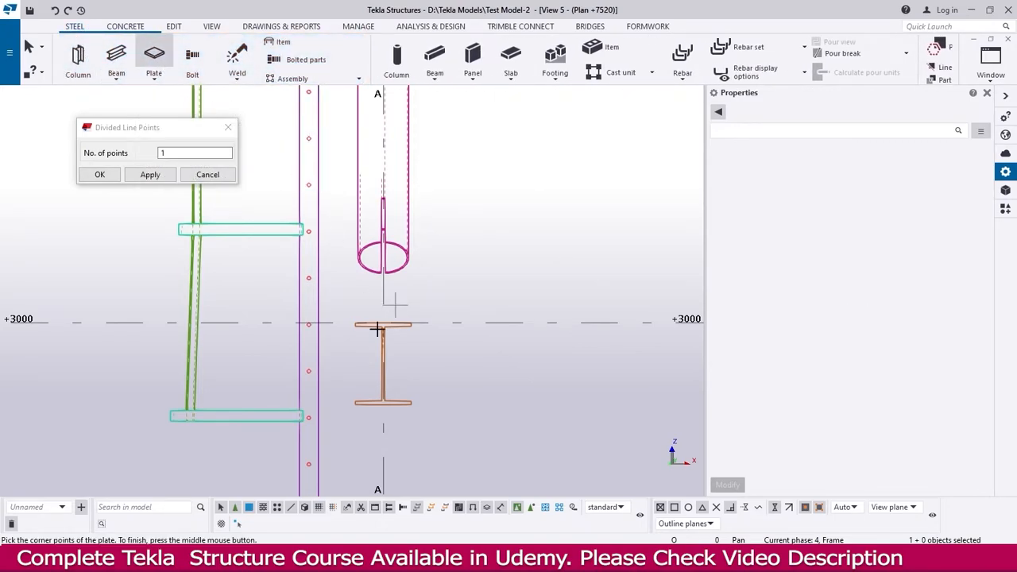
{"action": "scroll", "coordinate": [352, 334], "scroll_direction": "up", "scroll_amount": 3}
{"action": "left_click", "coordinate": [290, 351]}
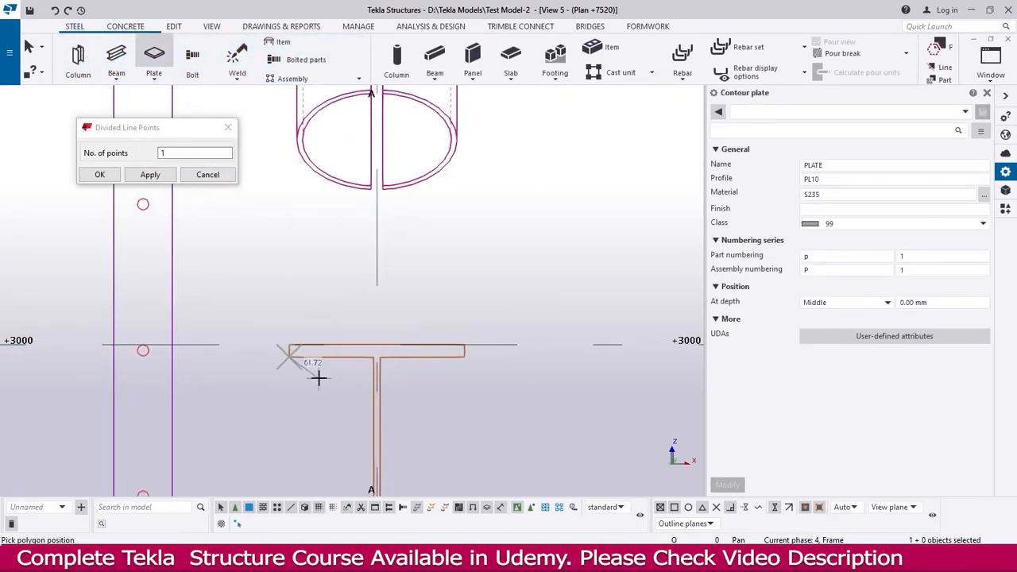
{"action": "scroll", "coordinate": [368, 355], "scroll_direction": "up", "scroll_amount": 2}
{"action": "left_click", "coordinate": [370, 350]}
{"action": "scroll", "coordinate": [374, 353], "scroll_direction": "down", "scroll_amount": 4}
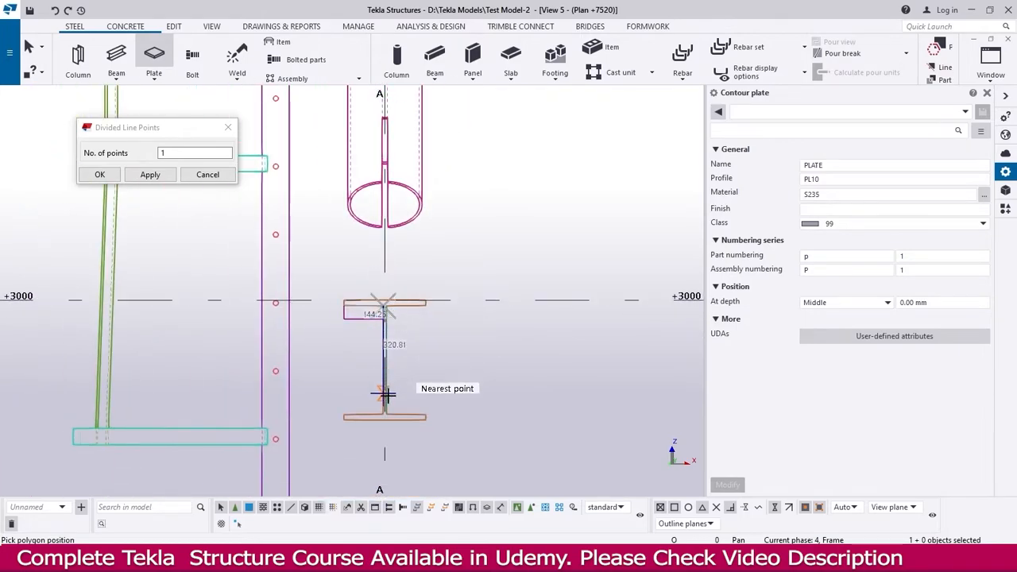
{"action": "scroll", "coordinate": [381, 413], "scroll_direction": "up", "scroll_amount": 3}
{"action": "left_click", "coordinate": [380, 419]}
{"action": "left_click", "coordinate": [285, 423]}
{"action": "left_click", "coordinate": [290, 176]}
{"action": "middle_click_drag", "start_coordinate": [325, 255], "coordinate": [332, 313]}
{"action": "key", "text": "Escape"}
Apply Line corner chamfers of 30 mm by 30 mm to the contour plate's two corners at the beam web.
{"action": "left_click", "coordinate": [293, 260]}
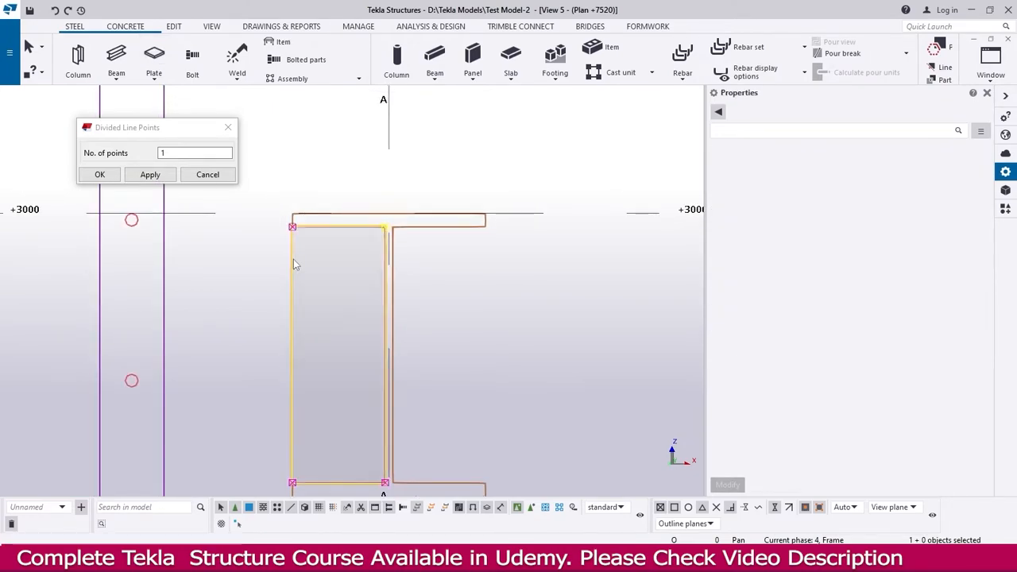
{"action": "left_click", "coordinate": [387, 229]}
{"action": "middle_click_drag", "start_coordinate": [336, 281], "coordinate": [342, 245]}
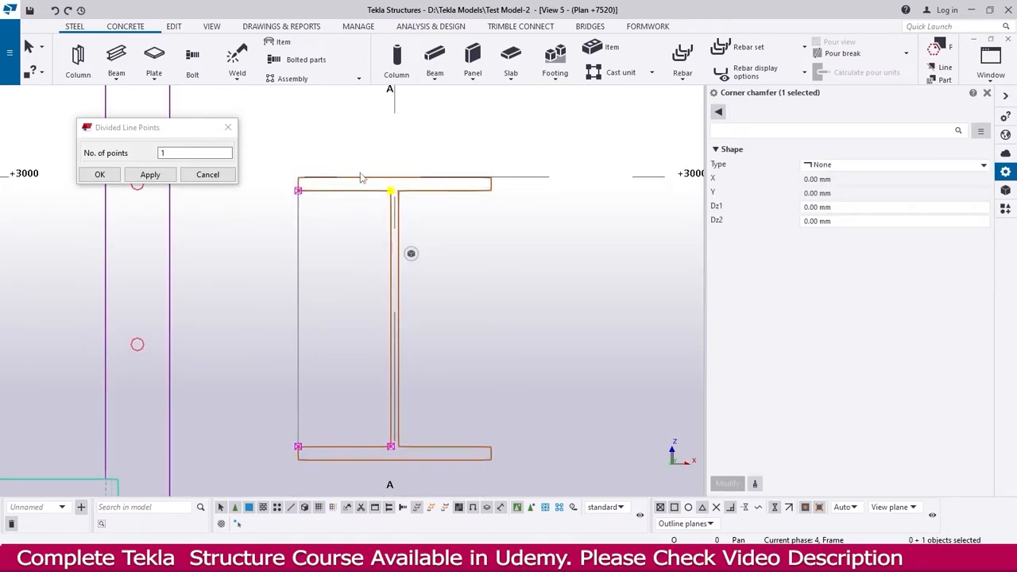
{"action": "left_click_drag", "start_coordinate": [355, 148], "coordinate": [436, 471]}
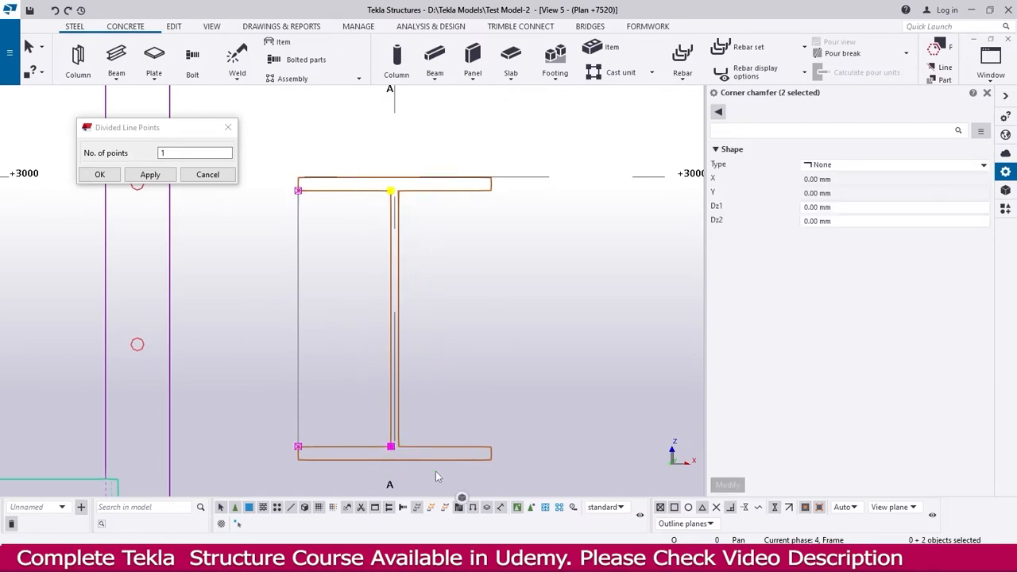
{"action": "left_click", "coordinate": [830, 165]}
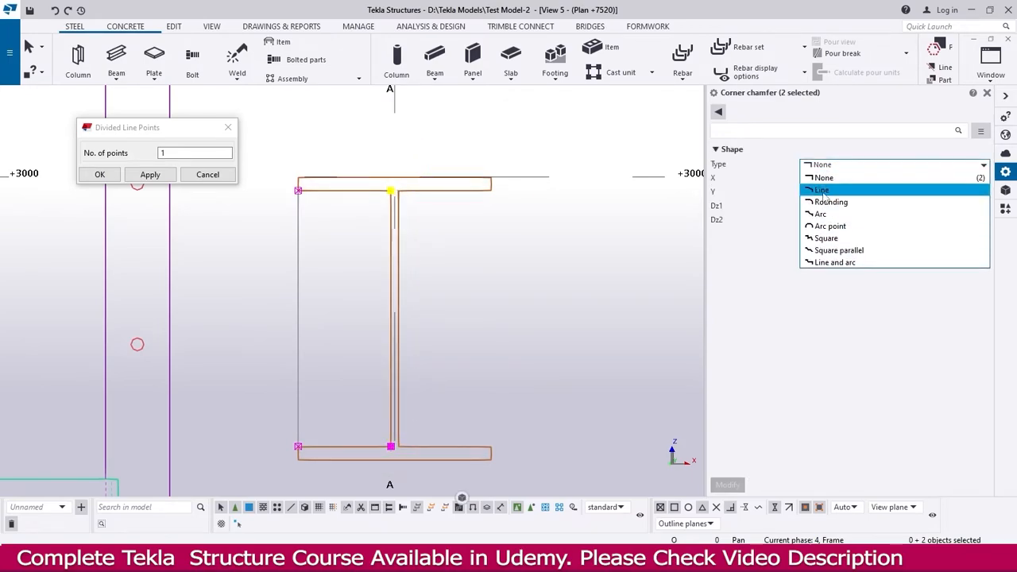
{"action": "left_click", "coordinate": [824, 191]}
{"action": "double_click", "coordinate": [818, 178]}
{"action": "type", "text": "20"}
{"action": "double_click", "coordinate": [845, 193]}
{"action": "key", "text": "shift+Tab"}
{"action": "double_click", "coordinate": [856, 192]}
{"action": "type", "text": "30"}
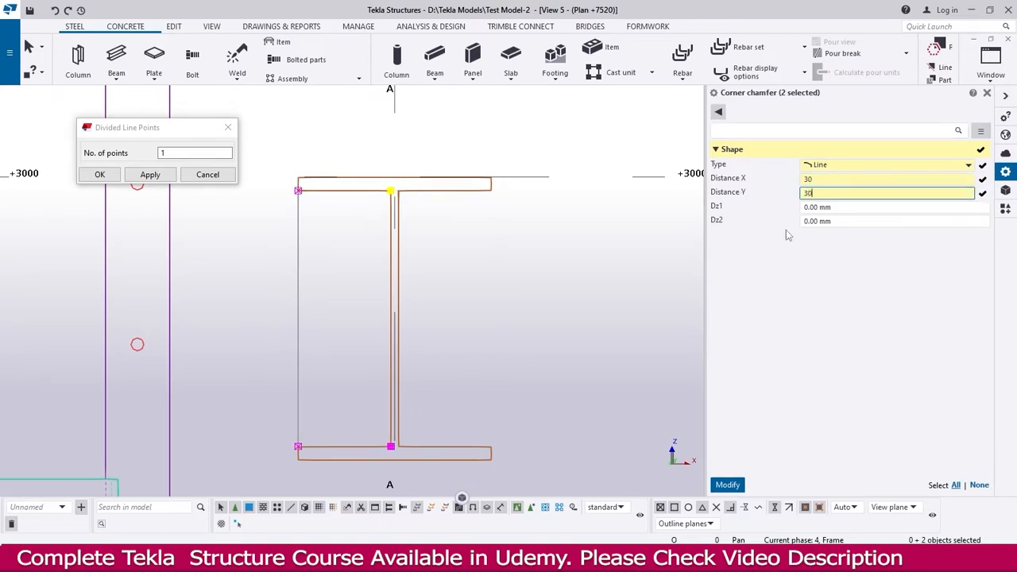
{"action": "left_click", "coordinate": [728, 484]}
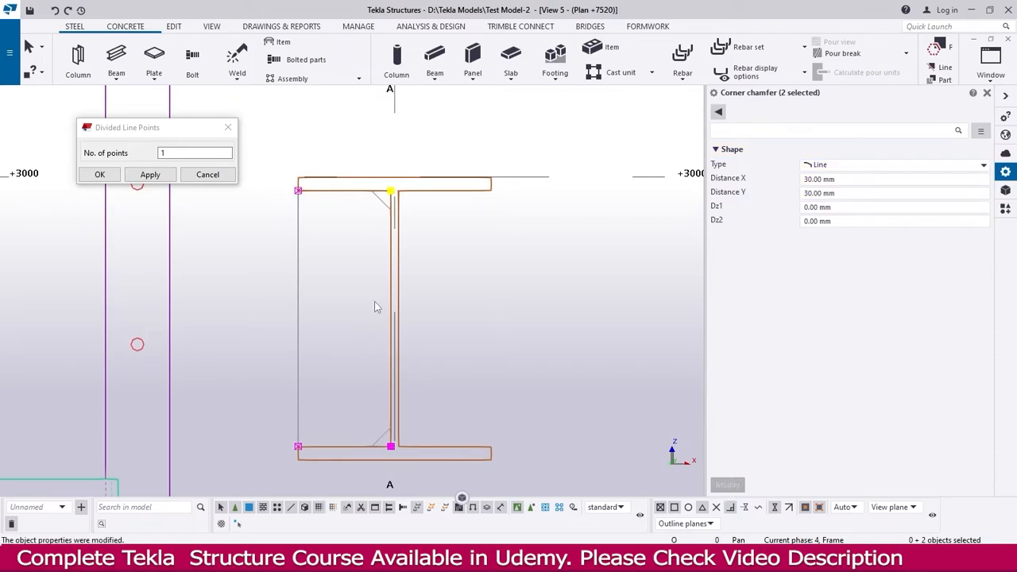
{"action": "scroll", "coordinate": [469, 258], "scroll_direction": "down", "scroll_amount": 2}
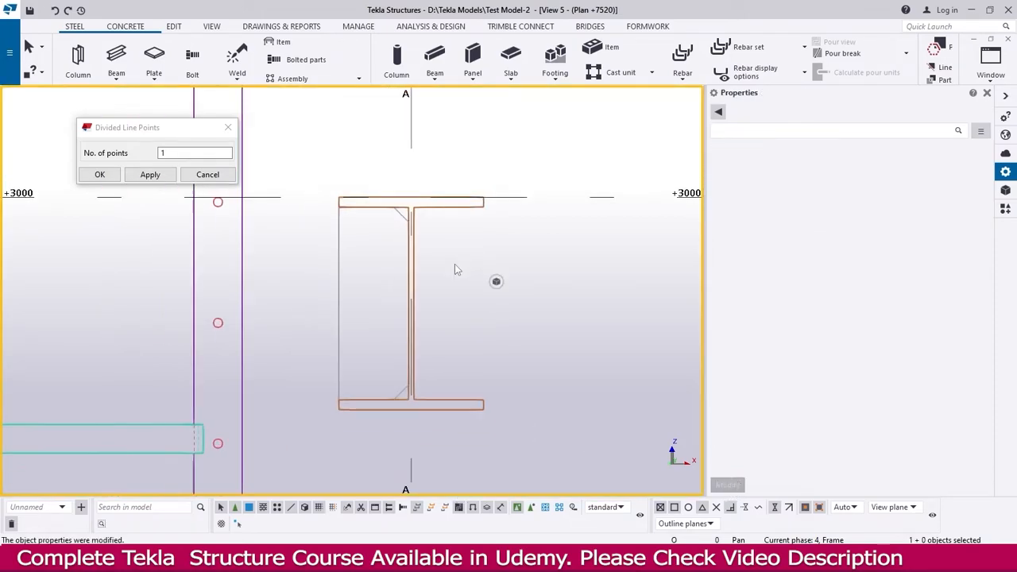
Set the contour plate's part numbering prefix to P and clear its assembly numbering prefix.
{"action": "left_click", "coordinate": [339, 291]}
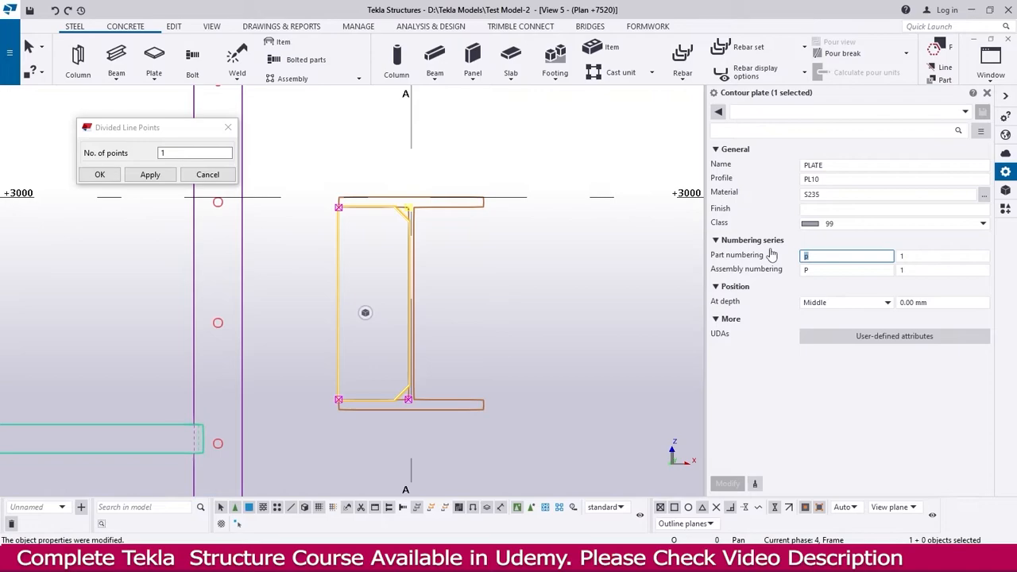
{"action": "type", "text": "P"}
{"action": "left_click_drag", "start_coordinate": [813, 270], "coordinate": [767, 271]}
{"action": "key", "text": "BackSpace"}
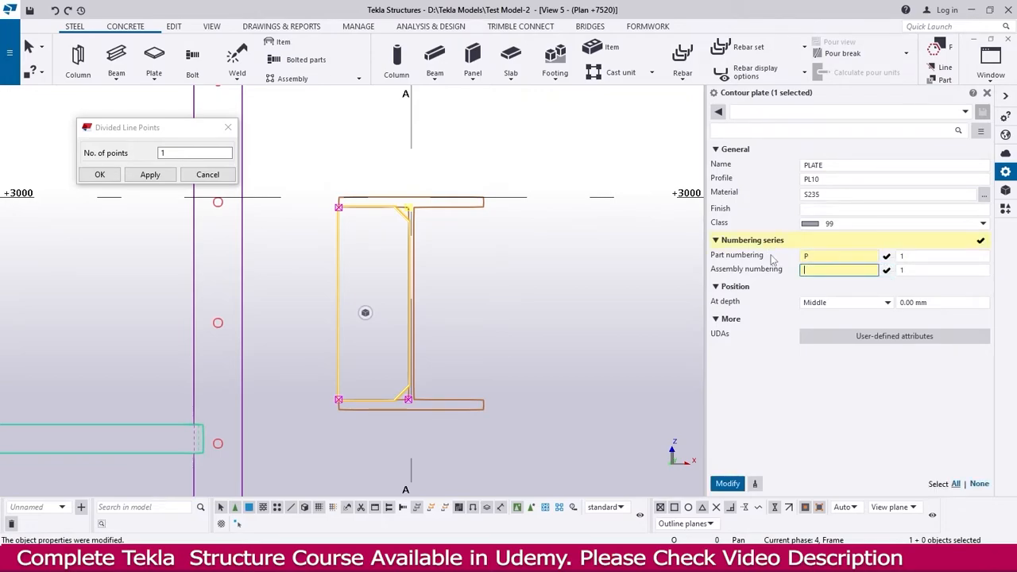
{"action": "left_click", "coordinate": [734, 484]}
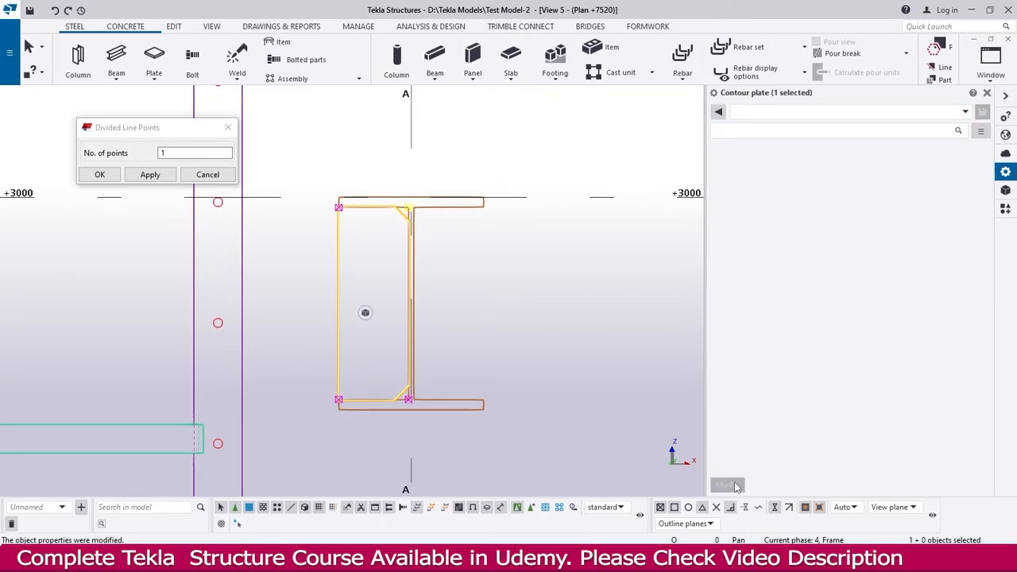
{"action": "left_click", "coordinate": [566, 326]}
Set up a new steel beam named PLATE with the plate profile PL200*10.
{"action": "middle_click_drag", "start_coordinate": [275, 275], "coordinate": [262, 302]}
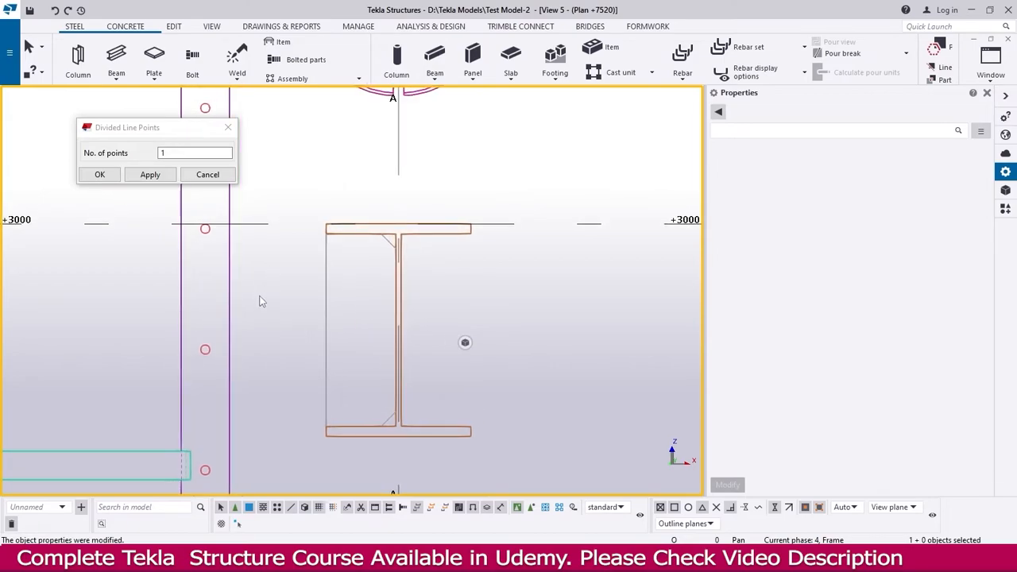
{"action": "left_click", "coordinate": [116, 56]}
{"action": "double_click", "coordinate": [847, 164]}
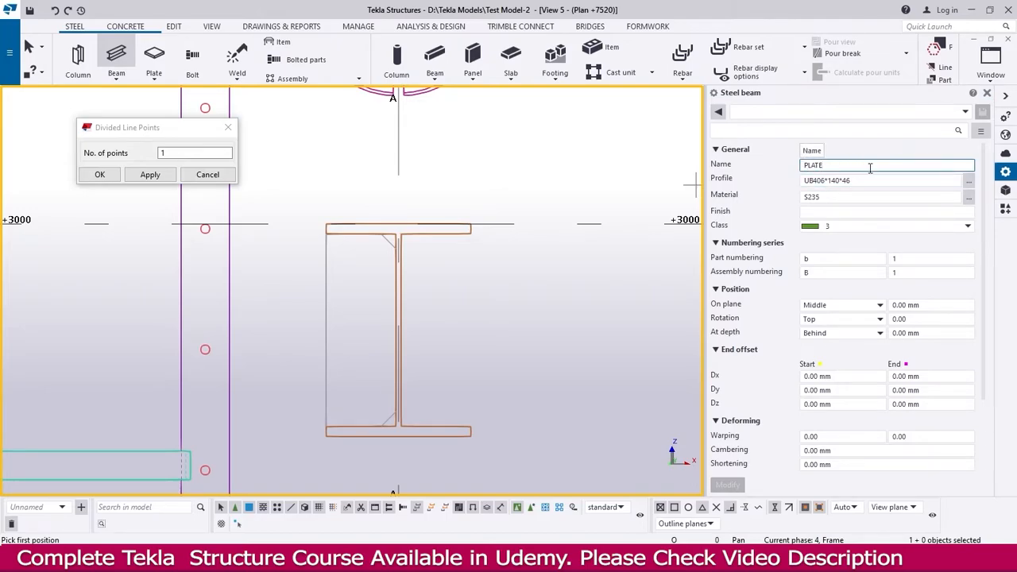
{"action": "left_click", "coordinate": [969, 183]}
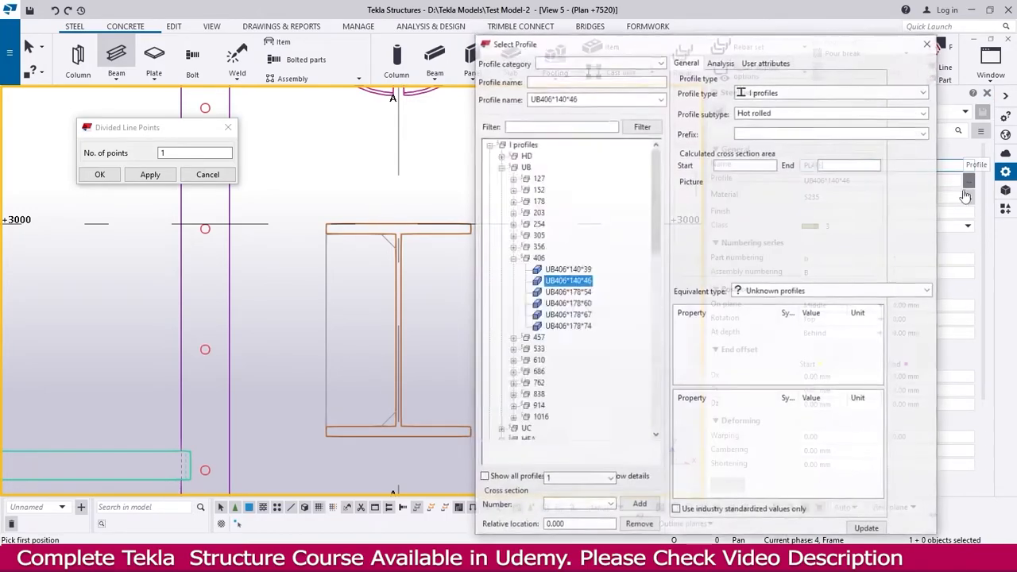
{"action": "left_click", "coordinate": [489, 108]}
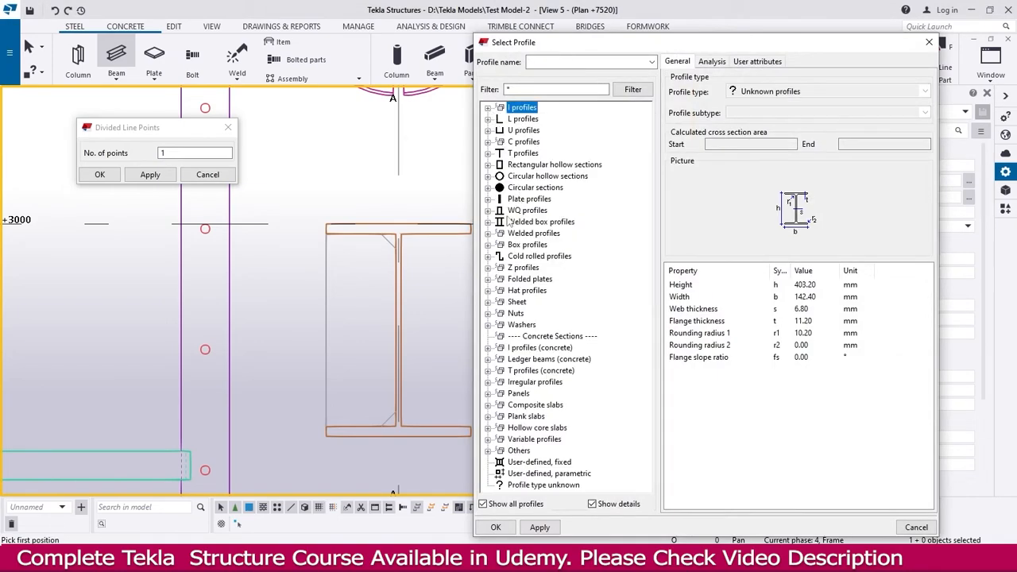
{"action": "left_click", "coordinate": [488, 198]}
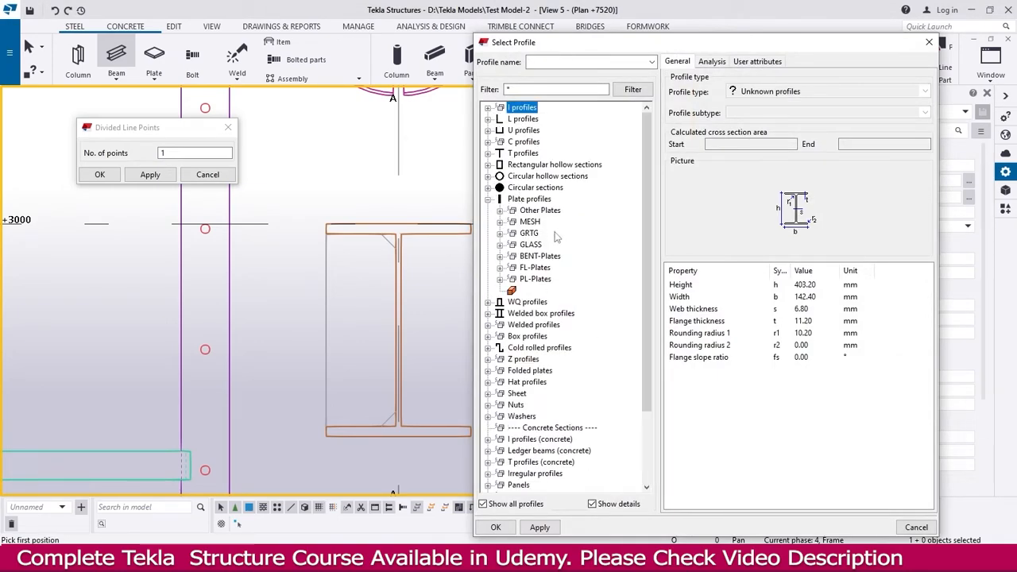
{"action": "left_click", "coordinate": [500, 279]}
{"action": "double_click", "coordinate": [536, 290]}
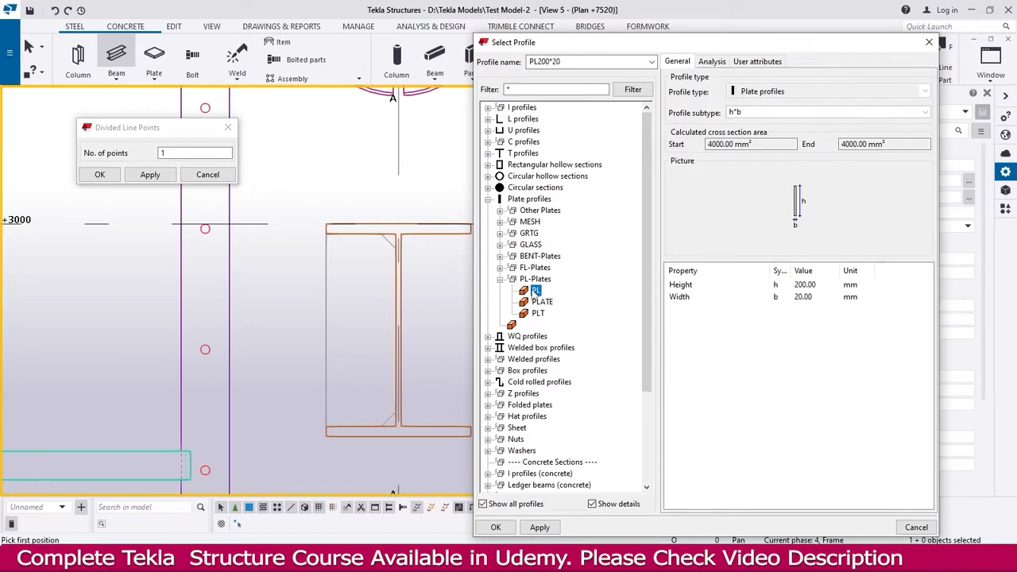
{"action": "left_click", "coordinate": [809, 182]}
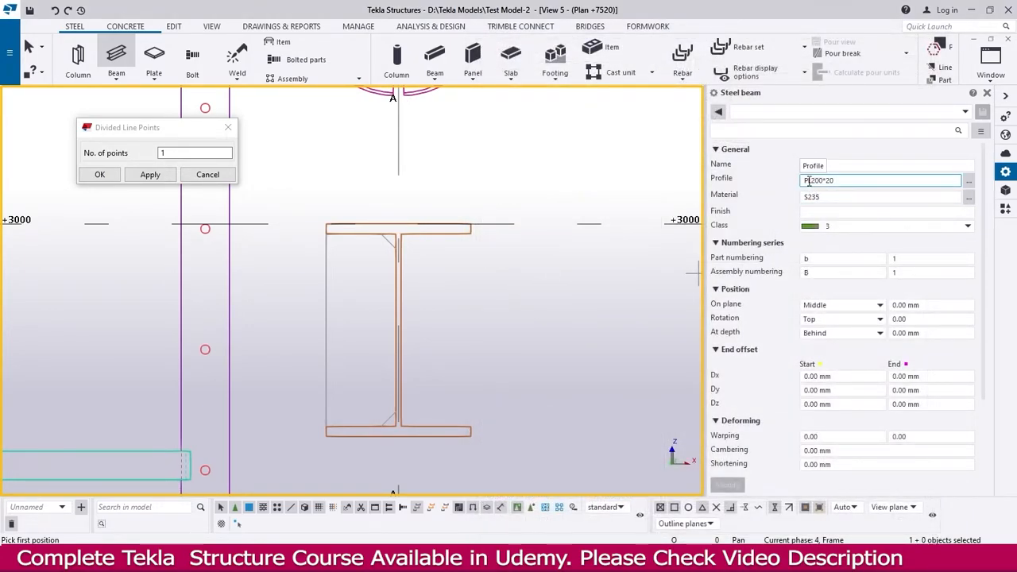
{"action": "left_click_drag", "start_coordinate": [826, 180], "coordinate": [856, 180]}
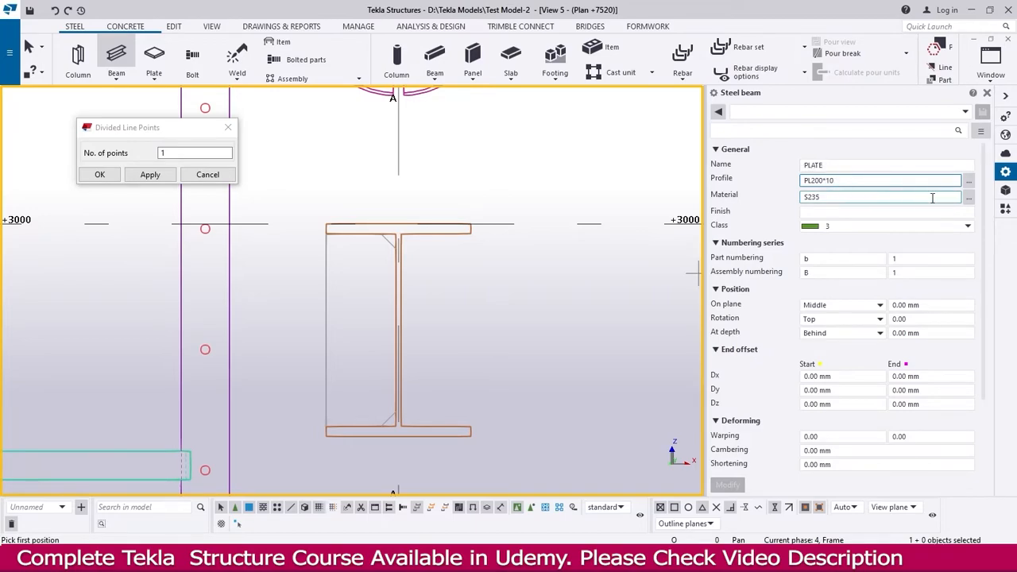
Set the new beam's material to A36 and part numbering prefix to P, and clear its assembly numbering prefix.
{"action": "left_click", "coordinate": [969, 197]}
{"action": "double_click", "coordinate": [170, 151]}
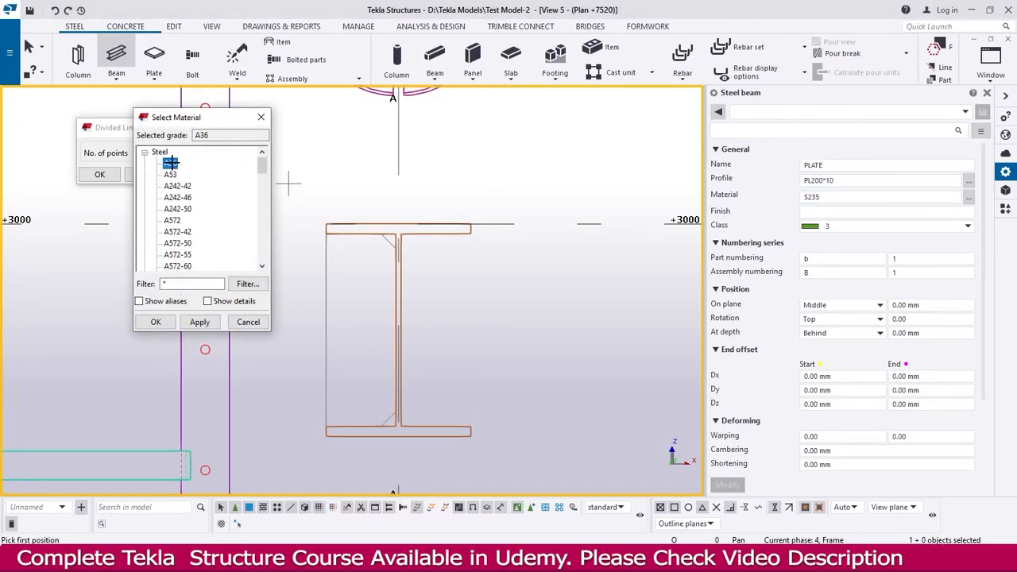
{"action": "left_click", "coordinate": [826, 404]}
{"action": "left_click", "coordinate": [820, 259]}
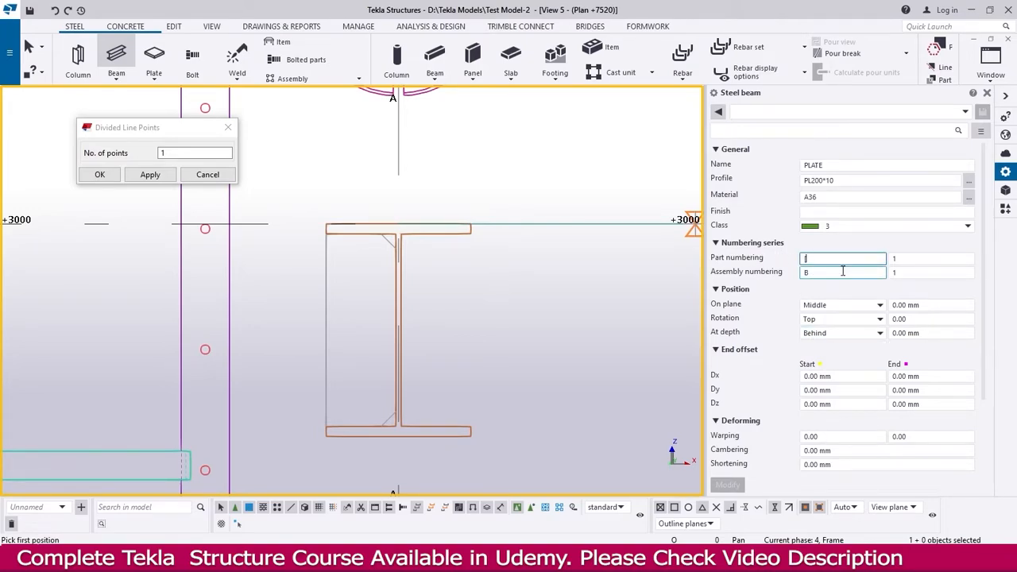
{"action": "key", "text": "Tab"}
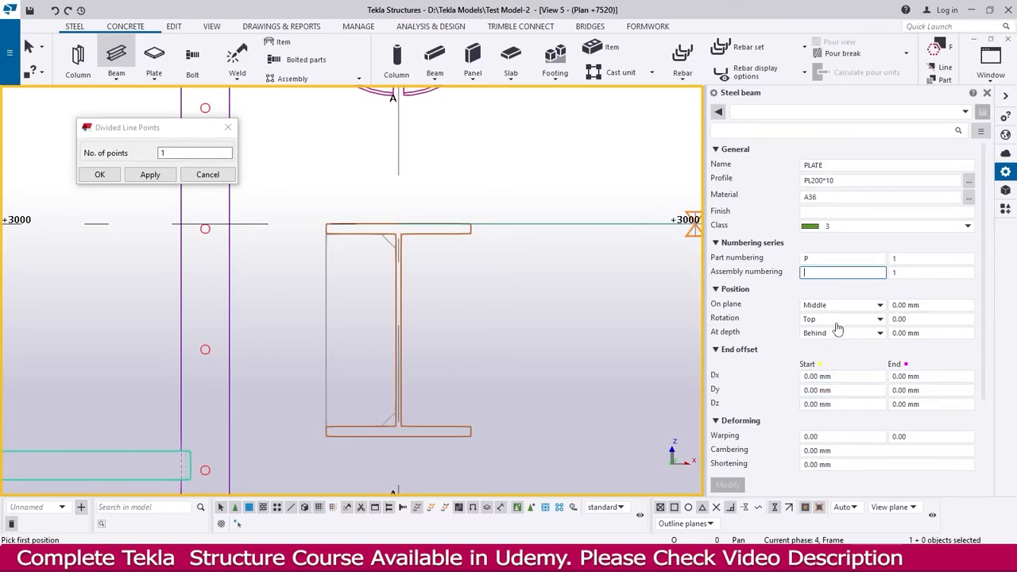
{"action": "key", "text": "Tab"}
{"action": "key", "text": "Tab"}
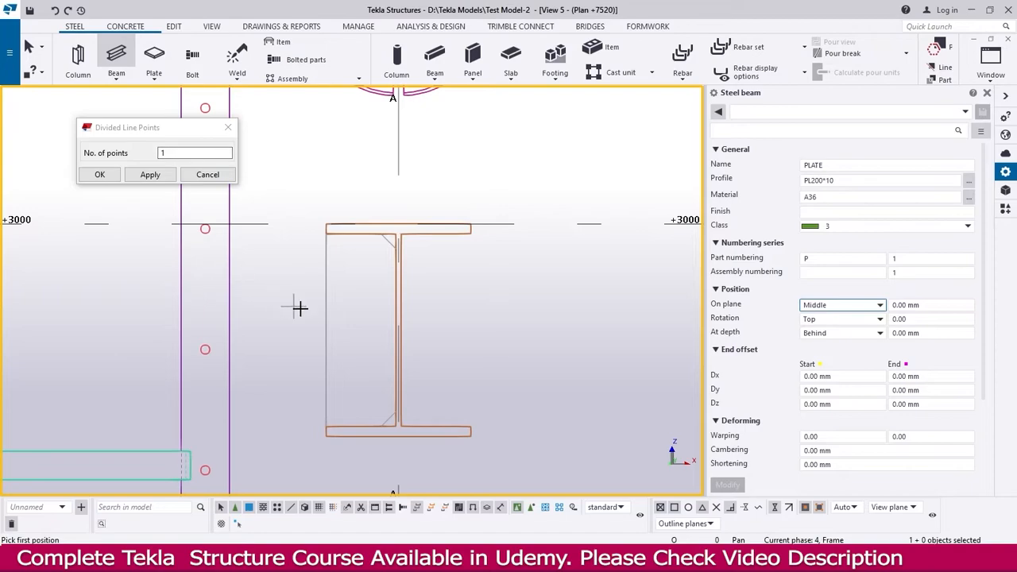
Place the PL200*10 plate horizontally from the midpoint of the contour plate's free edge to the ladder stringer's far edge.
{"action": "left_click", "coordinate": [327, 334]}
{"action": "left_click", "coordinate": [181, 329]}
{"action": "middle_click_drag", "start_coordinate": [297, 333], "coordinate": [293, 301]}
{"action": "scroll", "coordinate": [290, 332], "scroll_direction": "up", "scroll_amount": 1}
{"action": "key", "text": "Escape"}
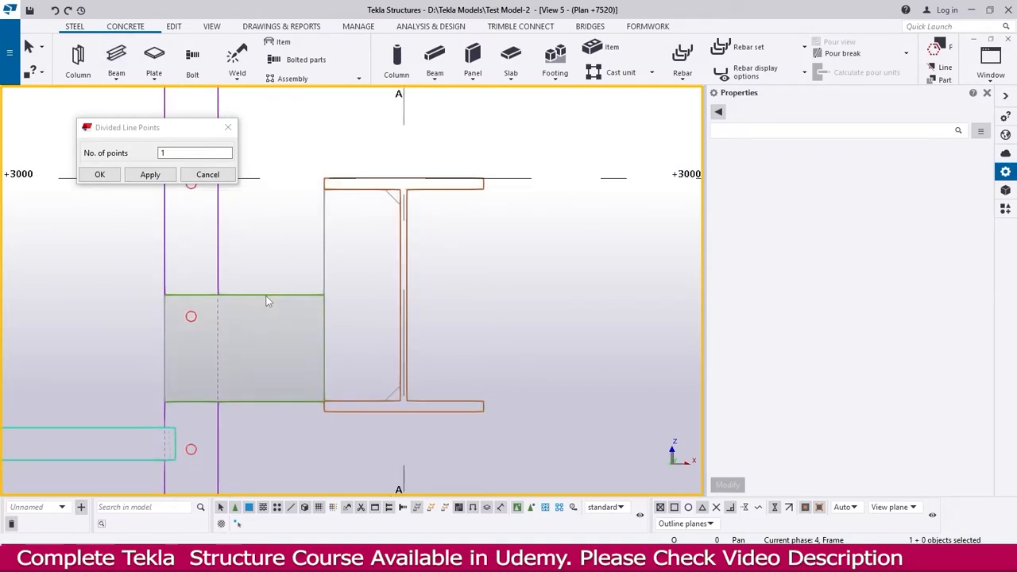
Set the connecting plate's depth position to Middle.
{"action": "left_click", "coordinate": [267, 295]}
{"action": "left_click", "coordinate": [839, 333]}
{"action": "left_click", "coordinate": [825, 355]}
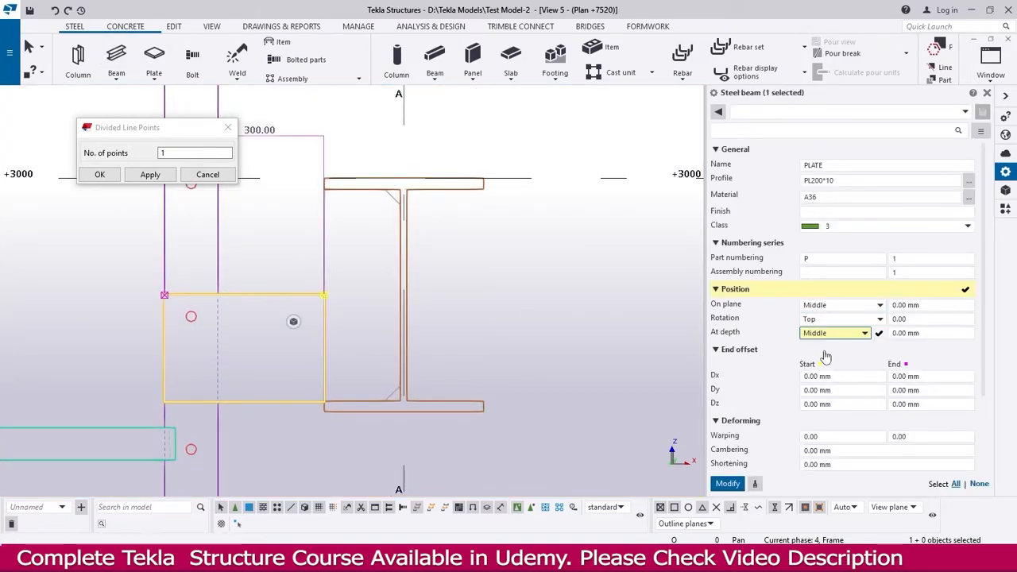
{"action": "left_click", "coordinate": [729, 484]}
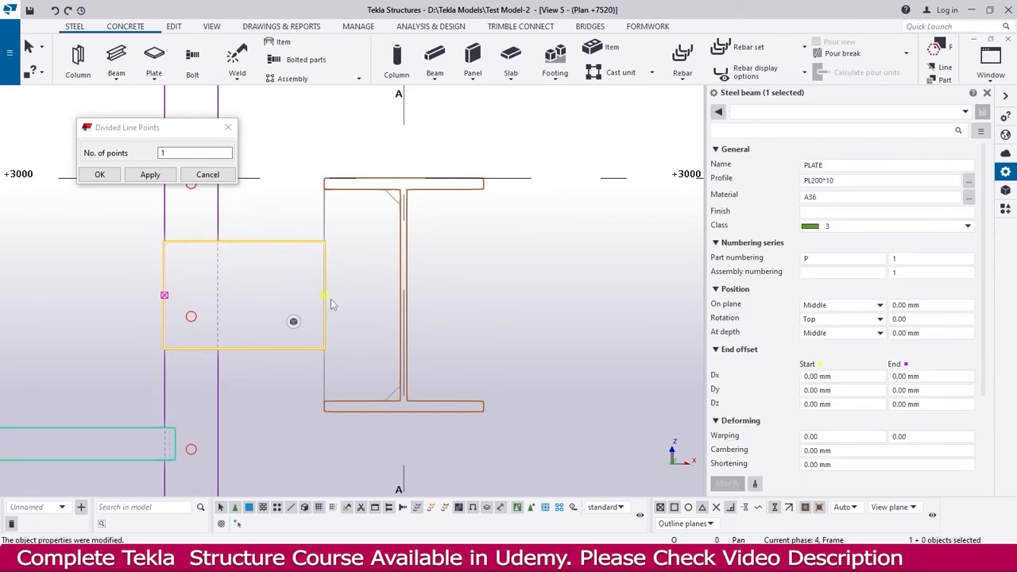
{"action": "left_click", "coordinate": [346, 258]}
Extend the connecting plate over the contour plate by moving its beam-side end point 100 mm towards the web.
{"action": "left_click", "coordinate": [310, 244]}
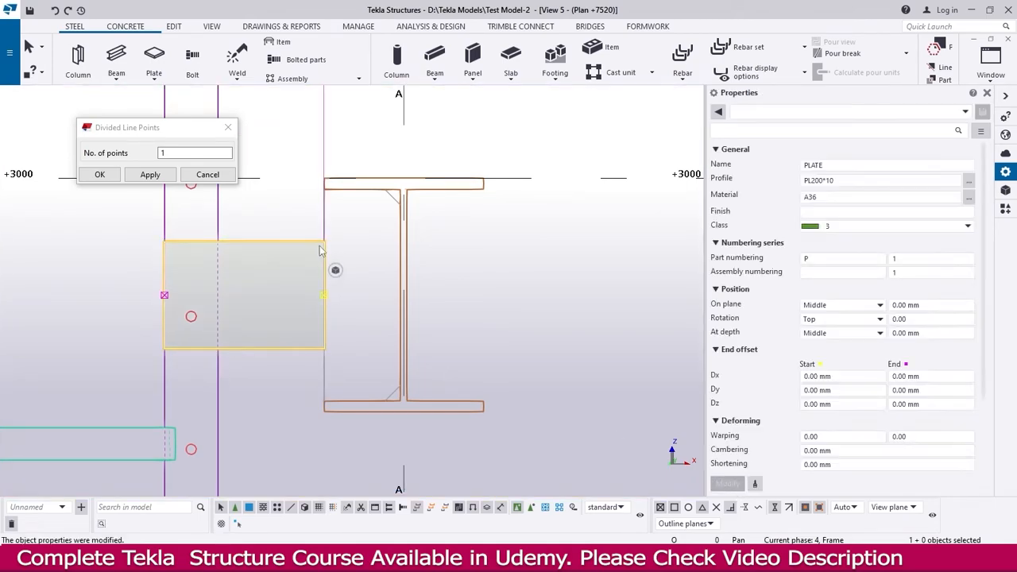
{"action": "scroll", "coordinate": [306, 242], "scroll_direction": "up", "scroll_amount": 3}
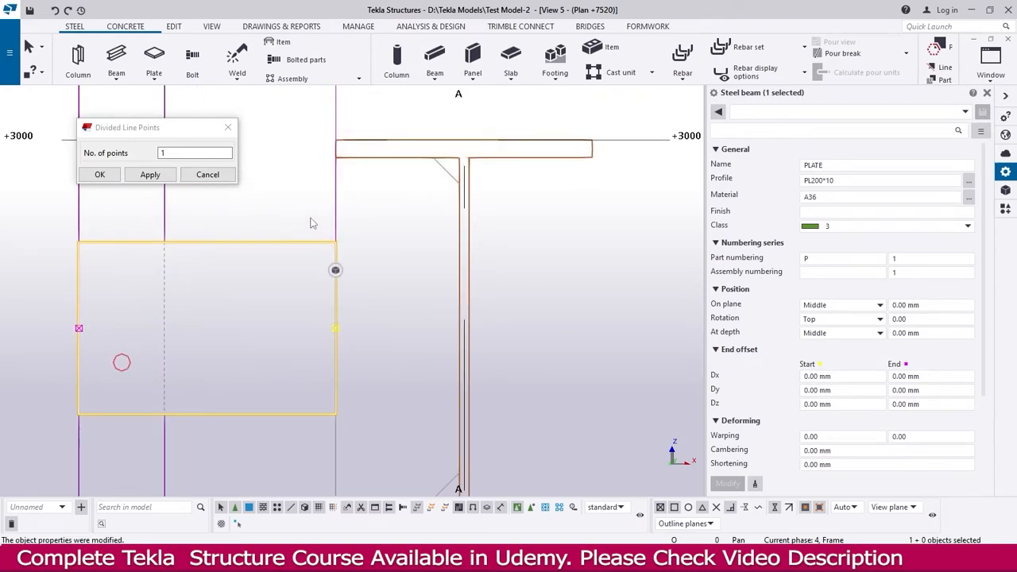
{"action": "right_click", "coordinate": [367, 217]}
{"action": "left_click", "coordinate": [398, 303]}
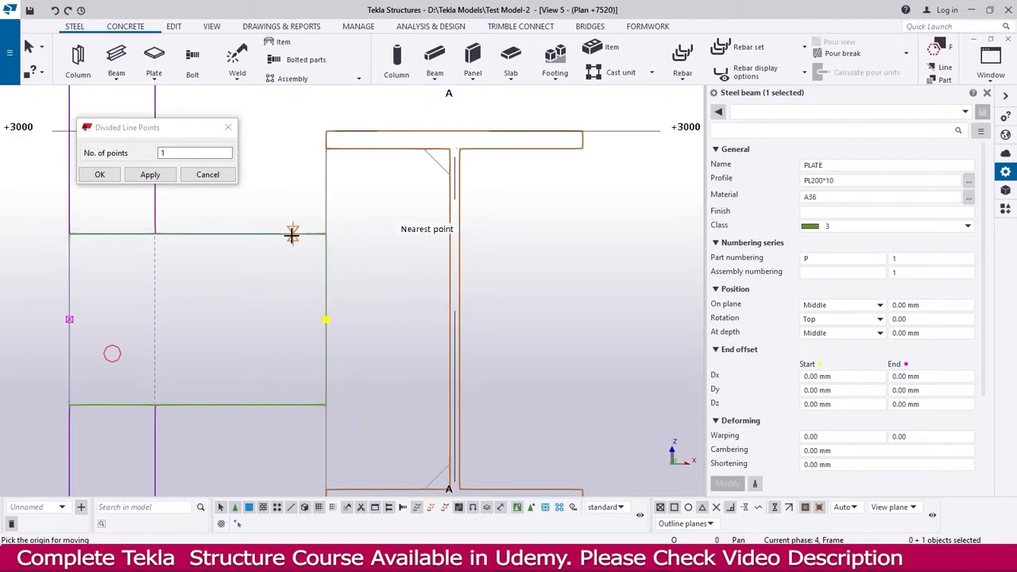
{"action": "left_click", "coordinate": [223, 233]}
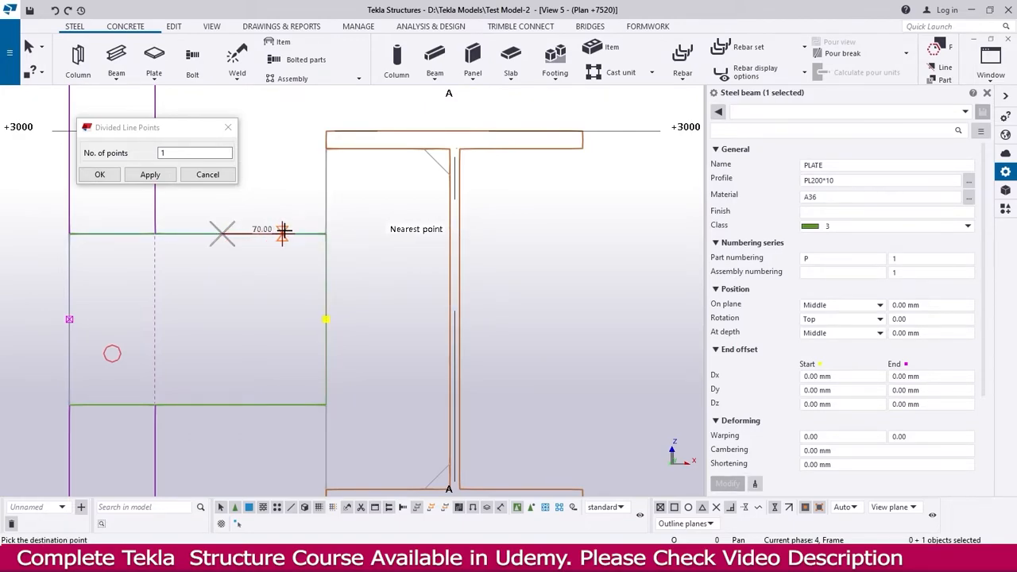
{"action": "type", "text": "100"}
{"action": "key", "text": "Return"}
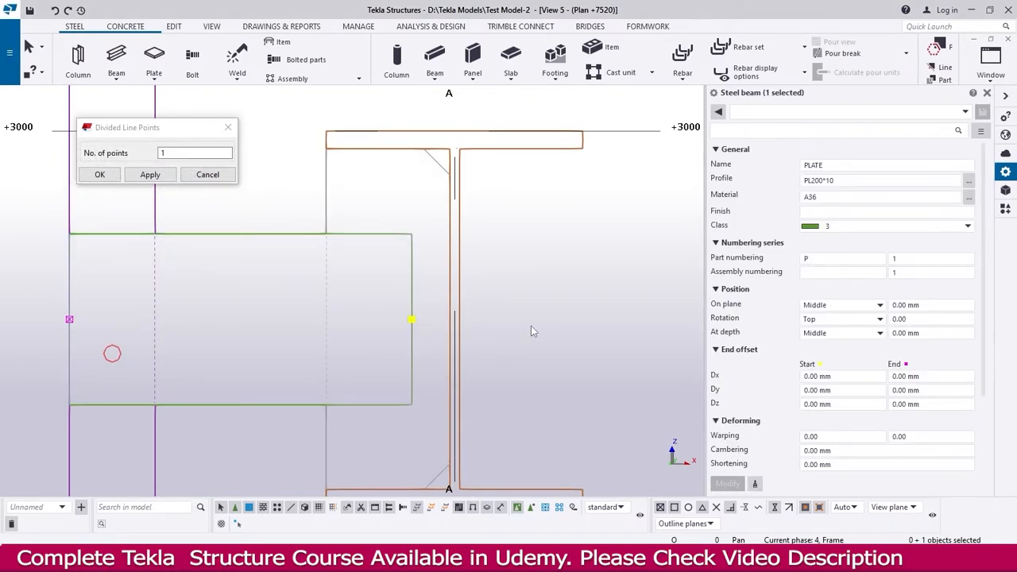
{"action": "scroll", "coordinate": [532, 326], "scroll_direction": "down", "scroll_amount": 1}
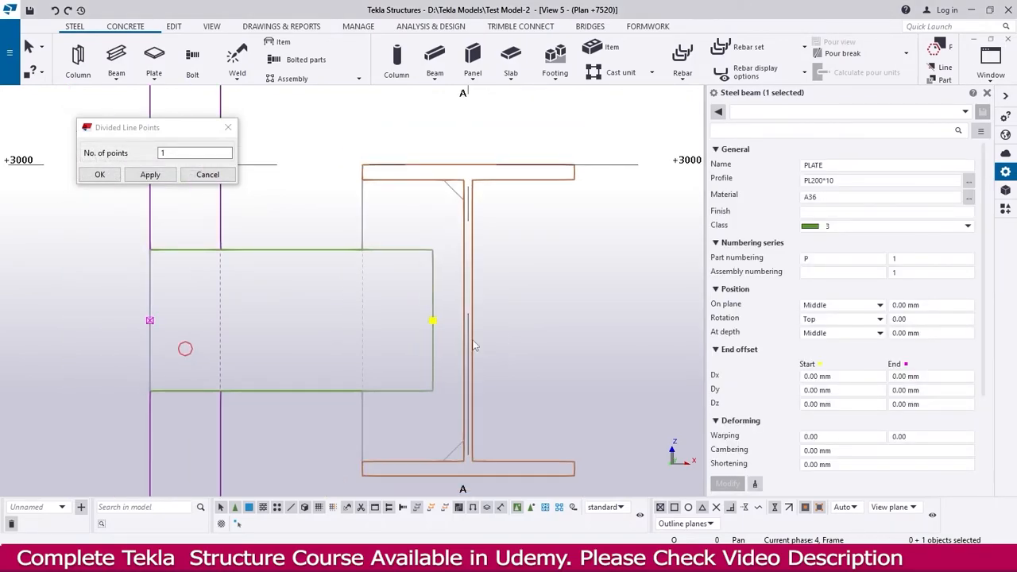
{"action": "left_click", "coordinate": [534, 288]}
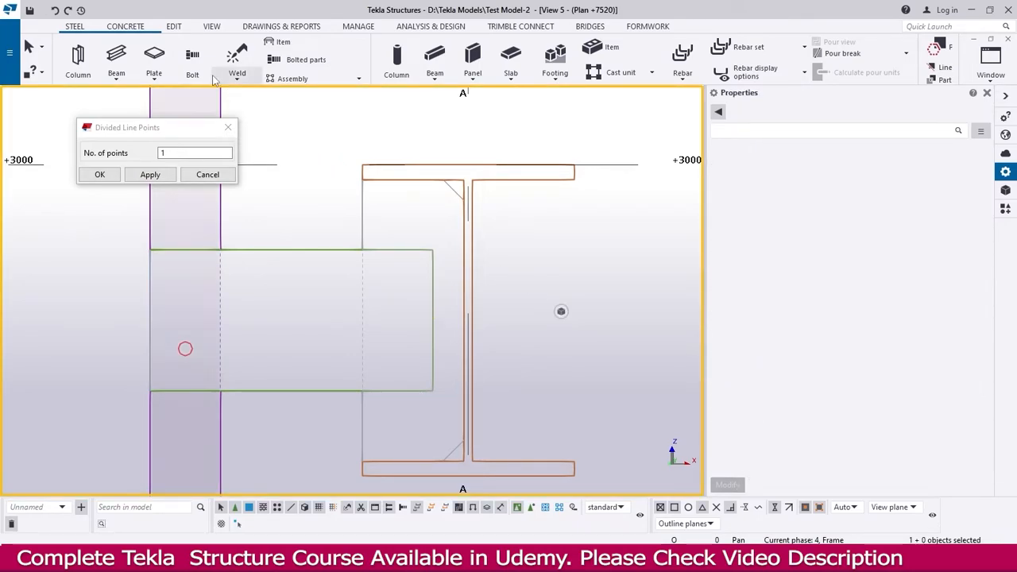
Create one divided-line point between the midpoints of the PL200*10 plate's beam-side end and the contour plate's free edge.
{"action": "left_click", "coordinate": [174, 29]}
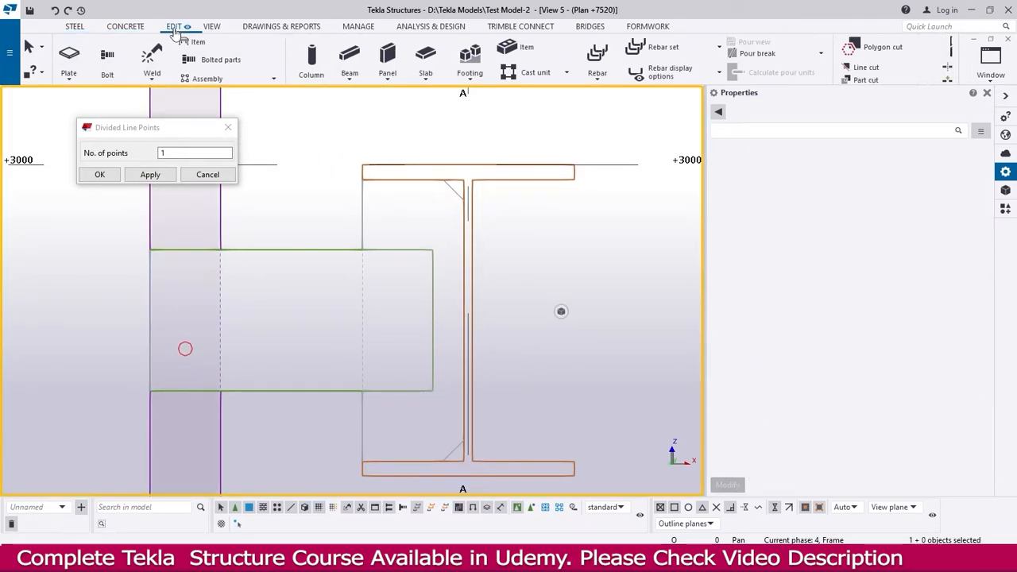
{"action": "left_click", "coordinate": [730, 80]}
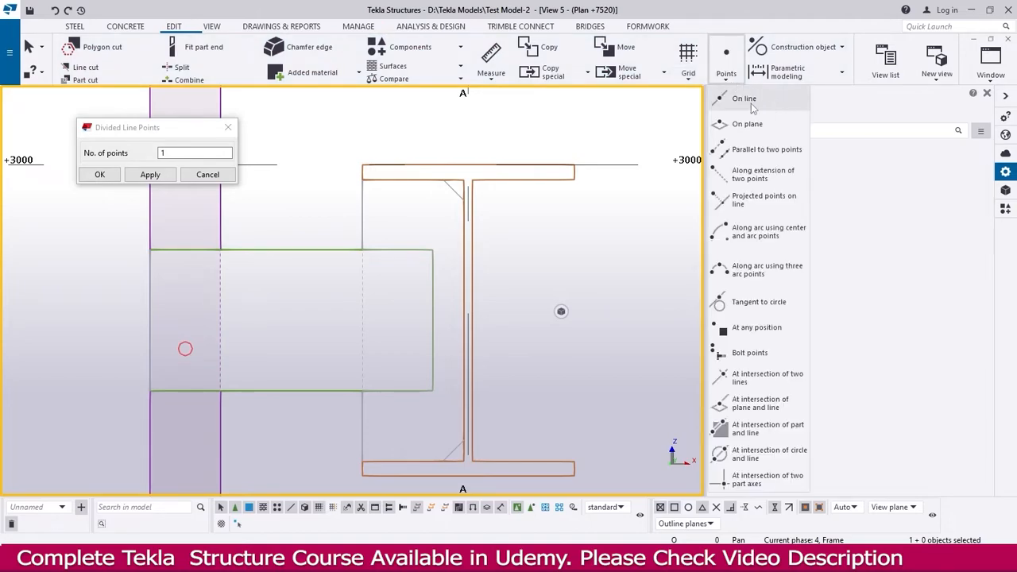
{"action": "left_click", "coordinate": [745, 101]}
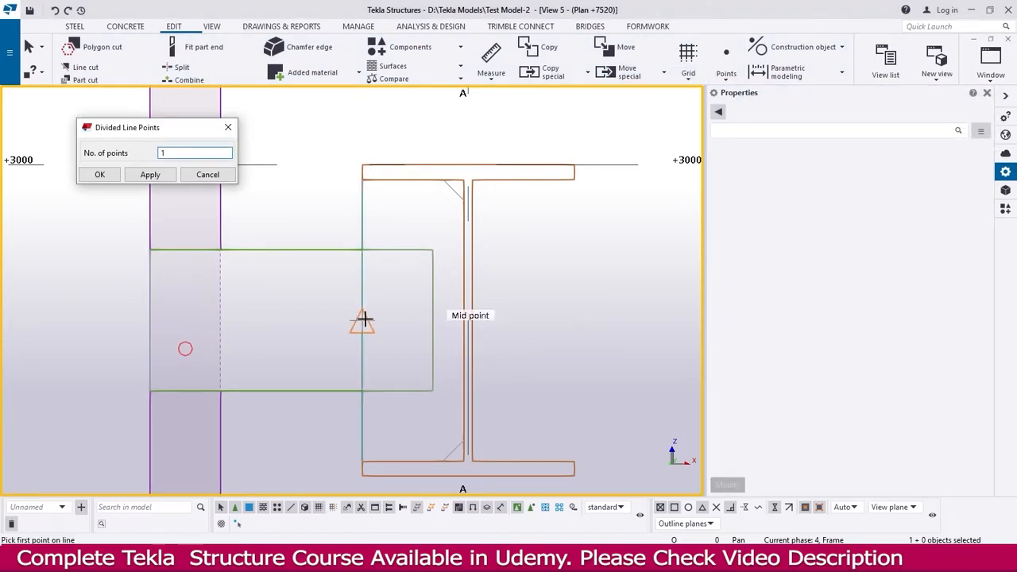
{"action": "left_click", "coordinate": [432, 318]}
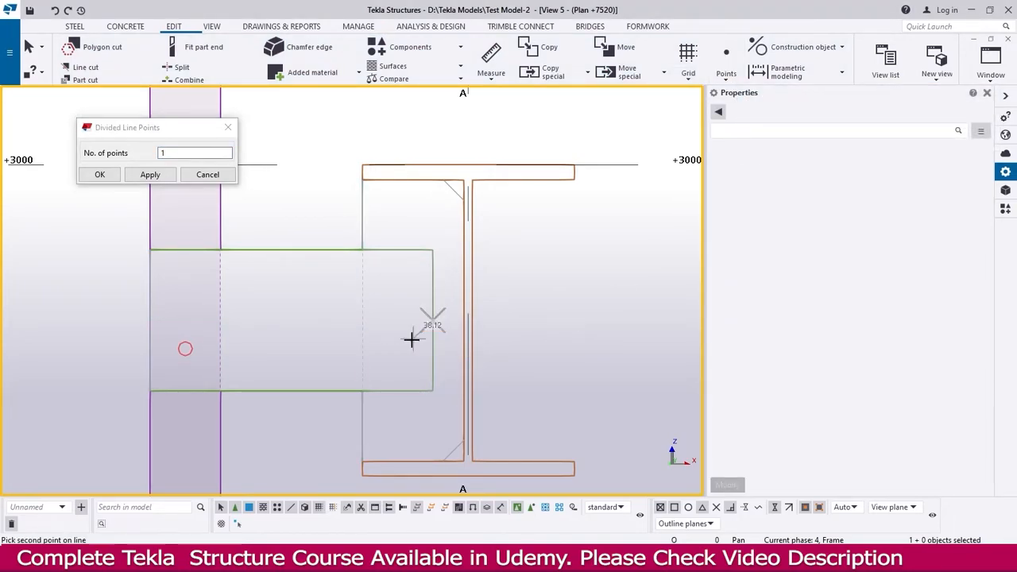
{"action": "left_click", "coordinate": [362, 319]}
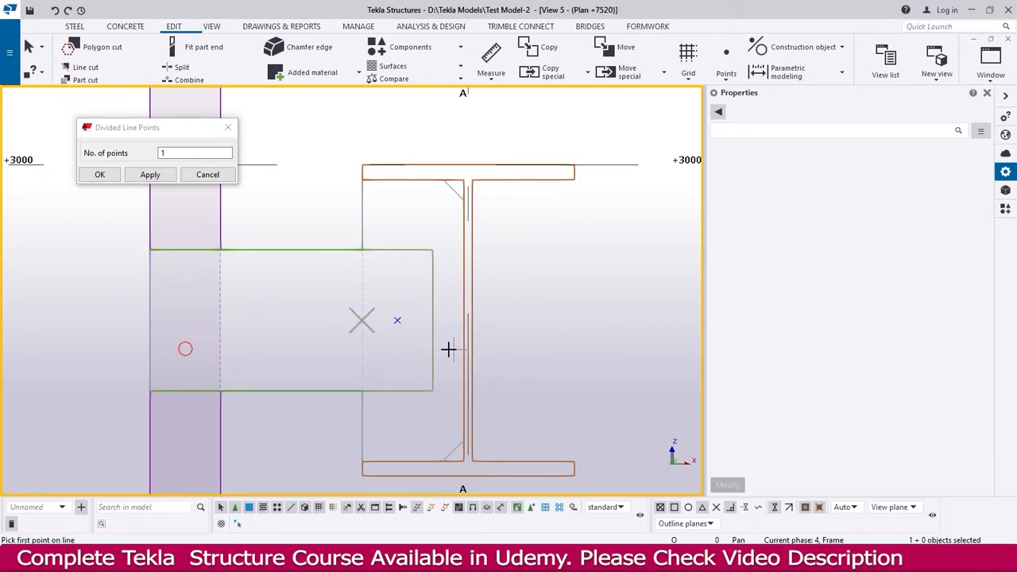
{"action": "left_click", "coordinate": [226, 175]}
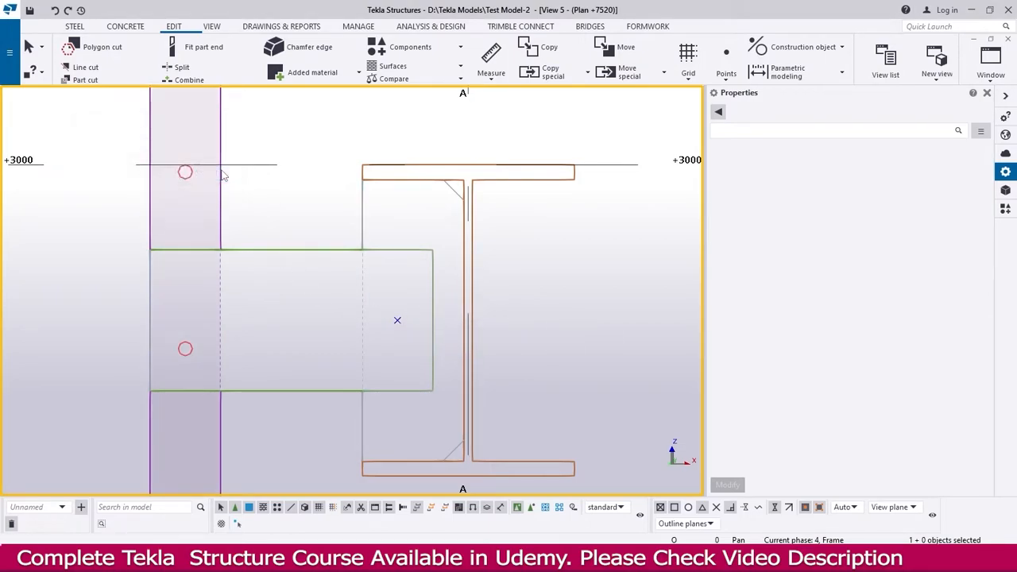
Bolt the PL200*10 plate to the contour plate at the new point, directing the bolt group towards the plate's beam-side end point.
{"action": "left_click", "coordinate": [75, 26]}
{"action": "left_click", "coordinate": [193, 60]}
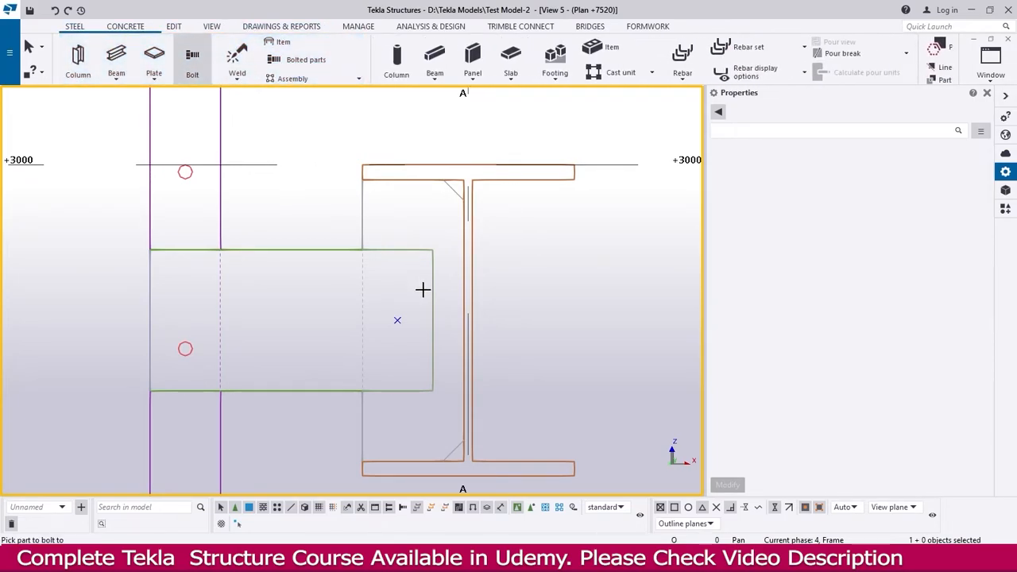
{"action": "left_click", "coordinate": [360, 230]}
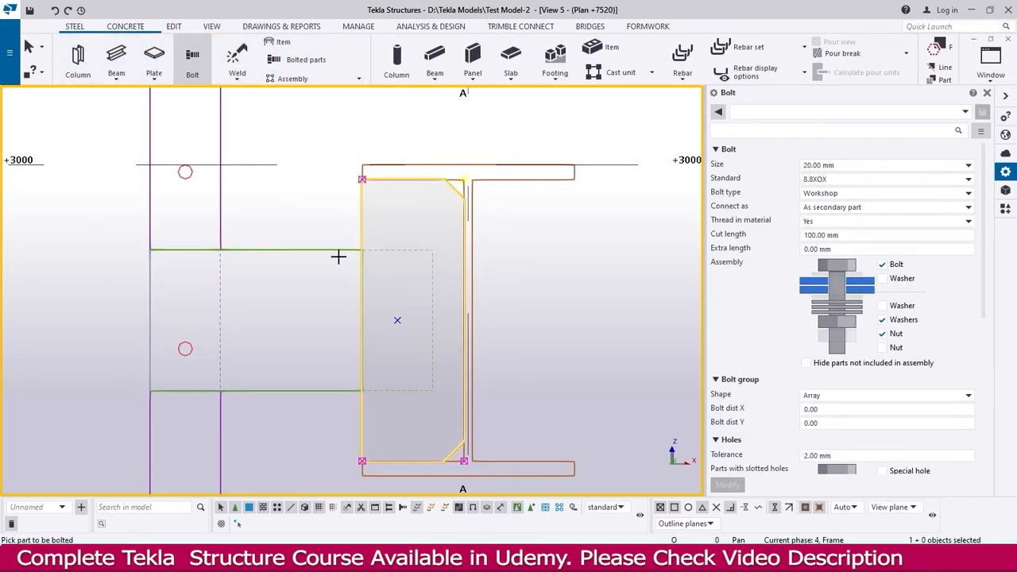
{"action": "left_click", "coordinate": [353, 253]}
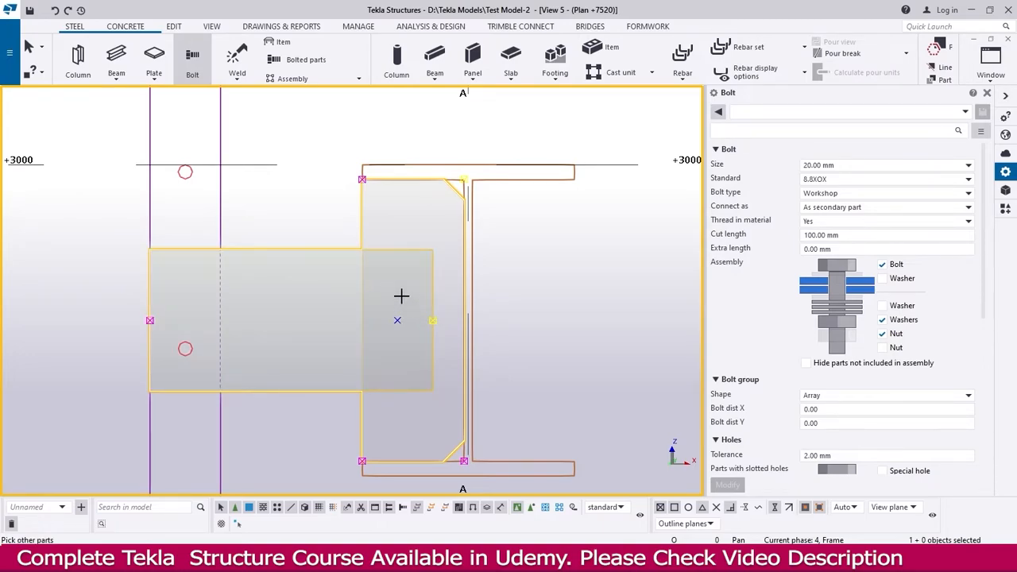
{"action": "left_click", "coordinate": [398, 321]}
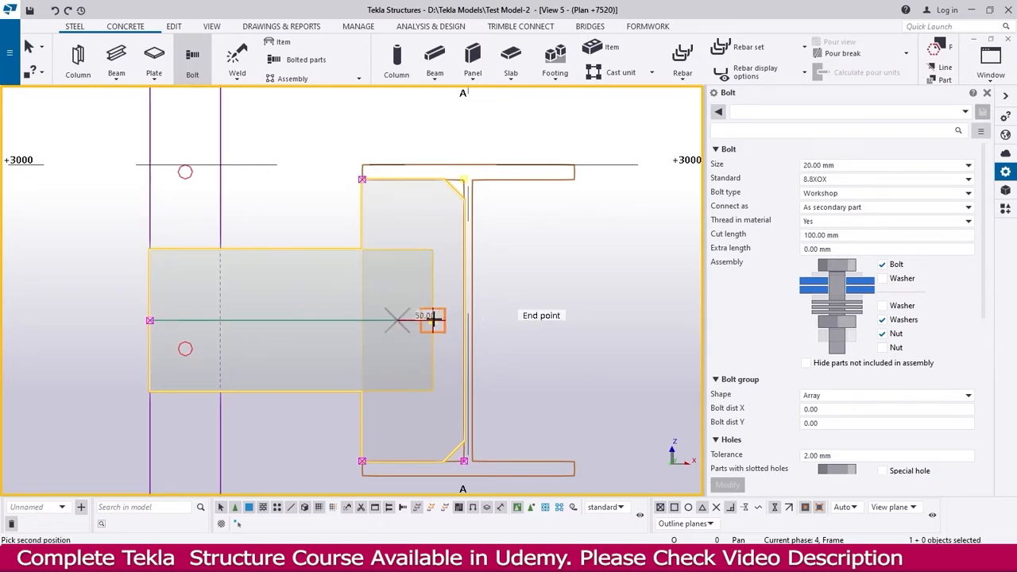
{"action": "left_click", "coordinate": [432, 320]}
{"action": "key", "text": "Escape"}
Set the bolt group's Y distance to 100 mm.
{"action": "scroll", "coordinate": [415, 342], "scroll_direction": "up", "scroll_amount": 3}
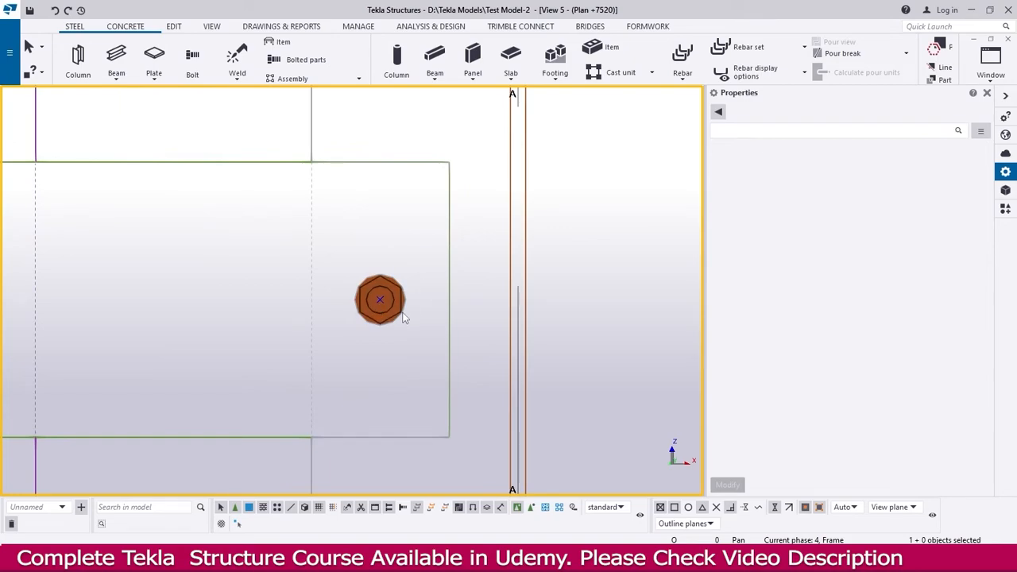
{"action": "left_click", "coordinate": [398, 294]}
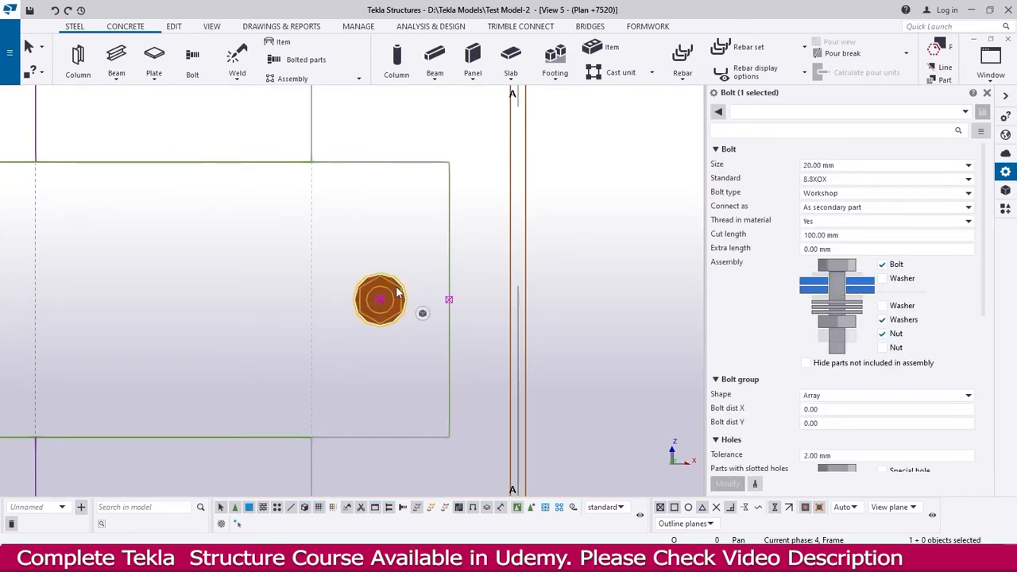
{"action": "left_click", "coordinate": [802, 427]}
{"action": "type", "text": "100"}
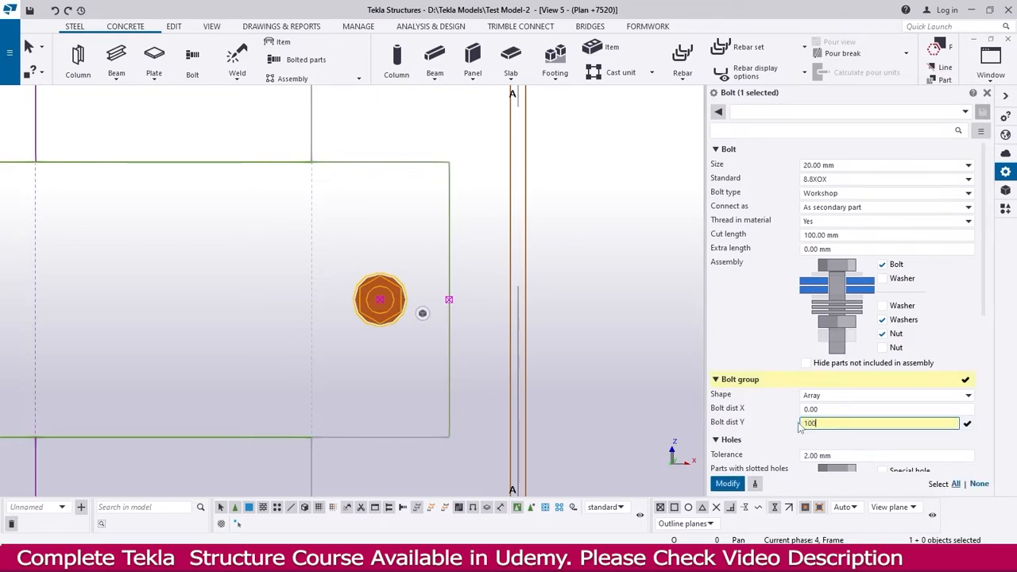
{"action": "key", "text": "Return"}
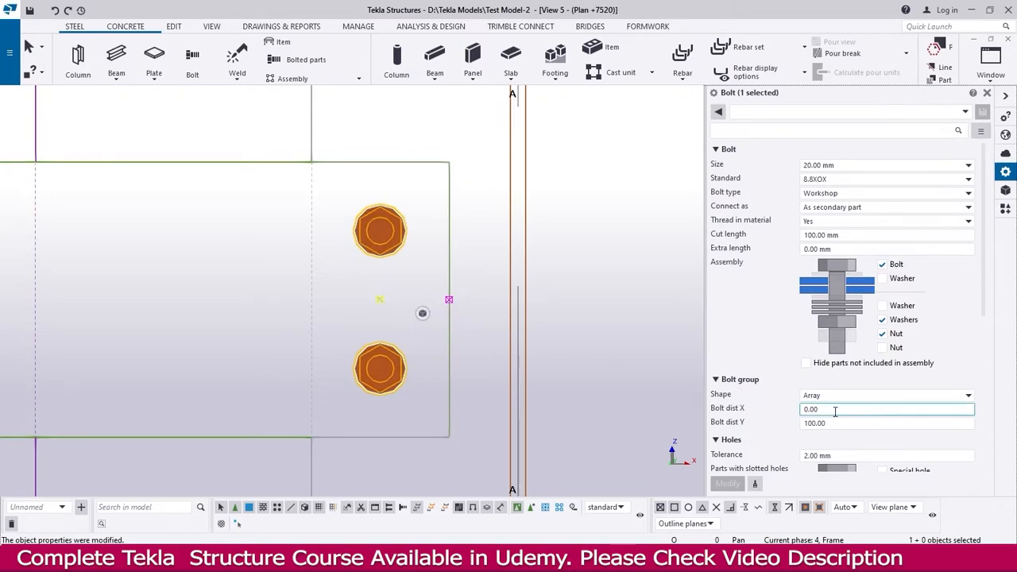
{"action": "left_click", "coordinate": [894, 423]}
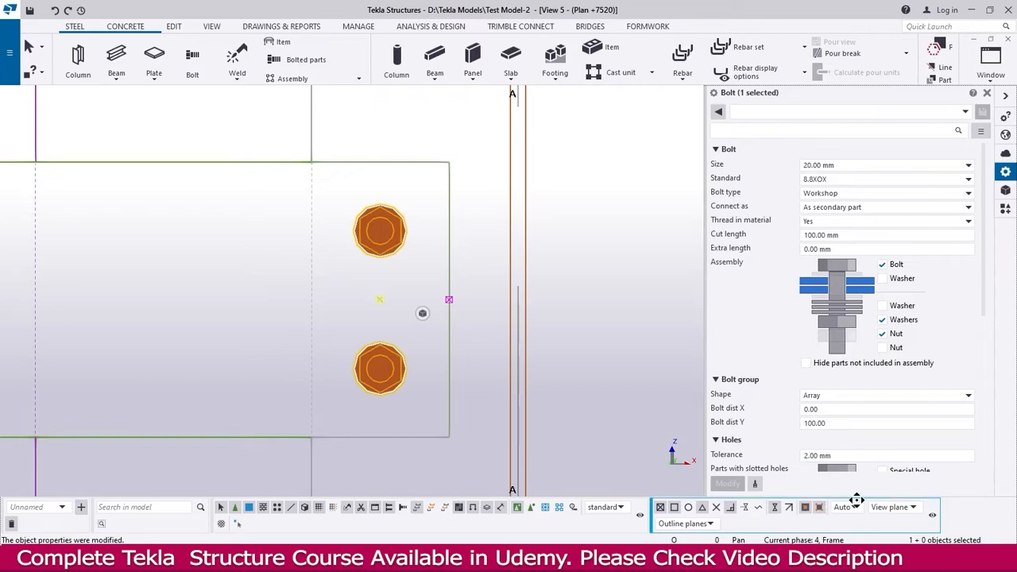
{"action": "left_click", "coordinate": [598, 263]}
Open the Plan +3000 view and show its parts as wireframe at the ladder-to-beam connection.
{"action": "scroll", "coordinate": [595, 262], "scroll_direction": "down", "scroll_amount": 10}
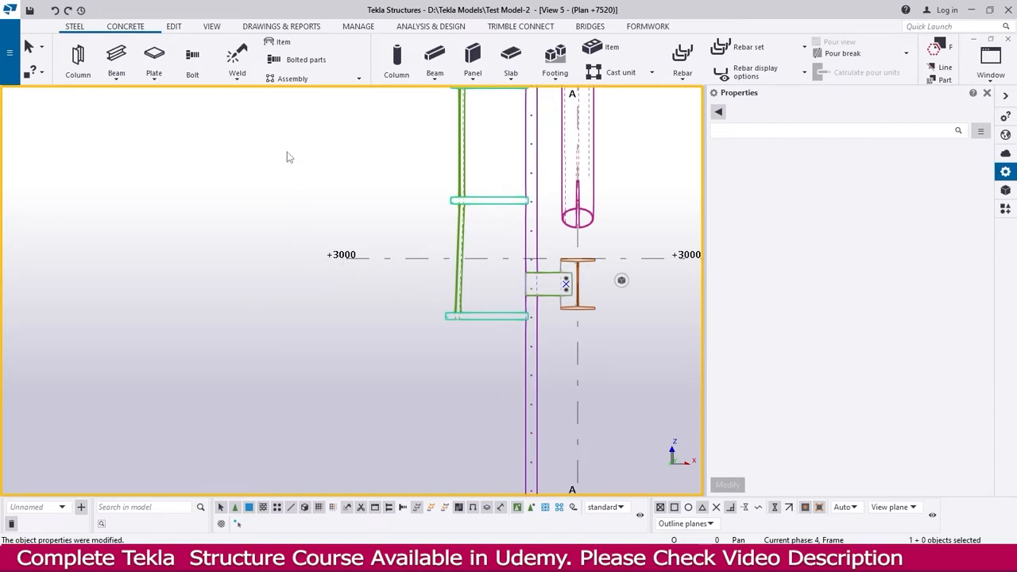
{"action": "key", "text": "ctrl+i"}
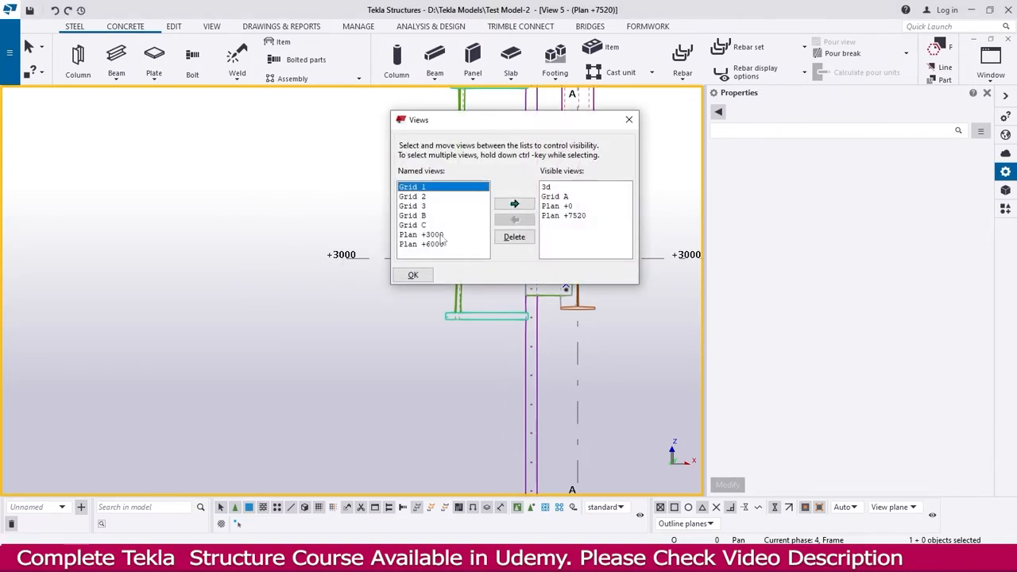
{"action": "double_click", "coordinate": [442, 236]}
{"action": "left_click", "coordinate": [628, 119]}
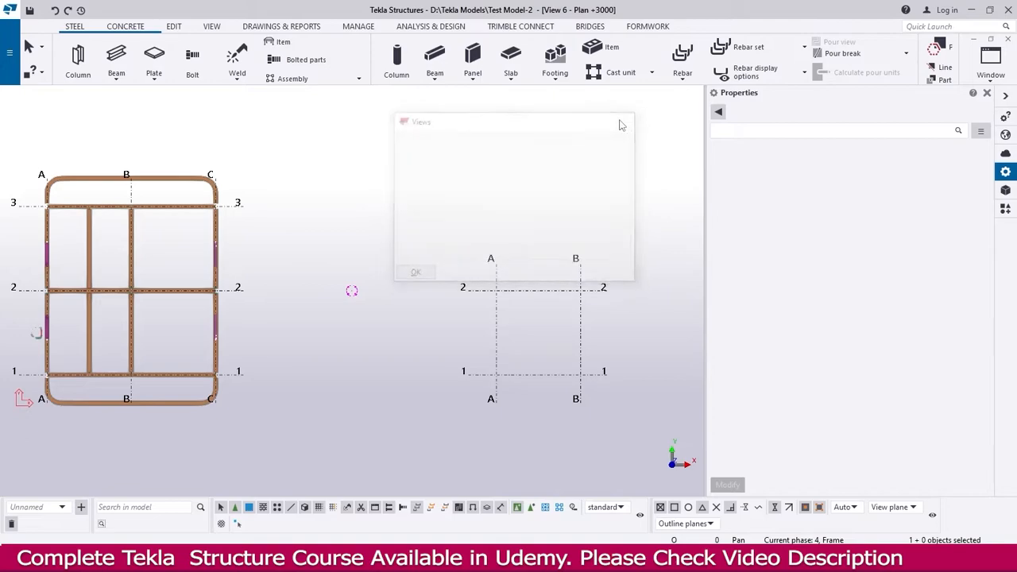
{"action": "scroll", "coordinate": [238, 350], "scroll_direction": "up", "scroll_amount": 8}
{"action": "scroll", "coordinate": [293, 355], "scroll_direction": "up", "scroll_amount": 6}
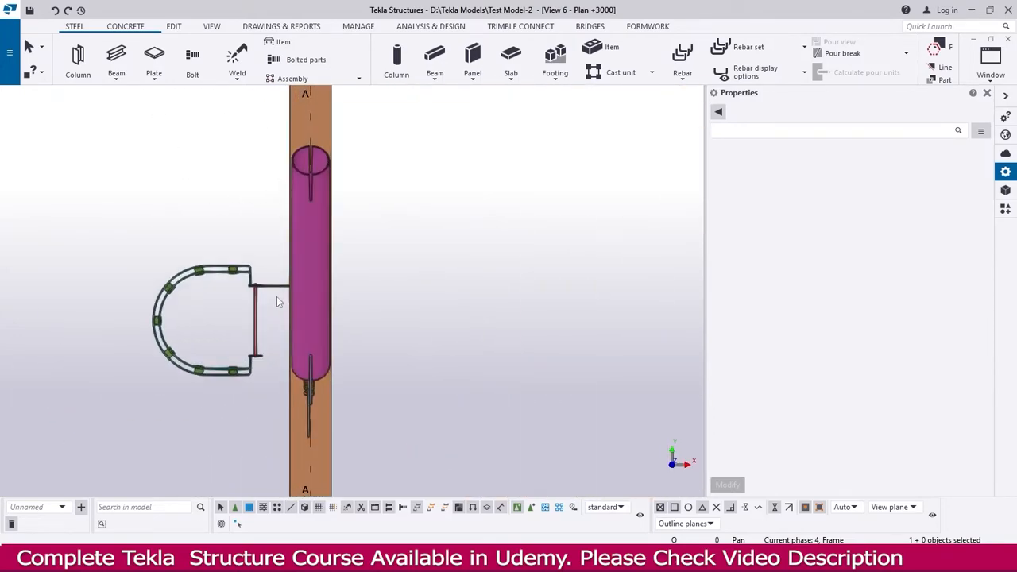
{"action": "key", "text": "ctrl+1"}
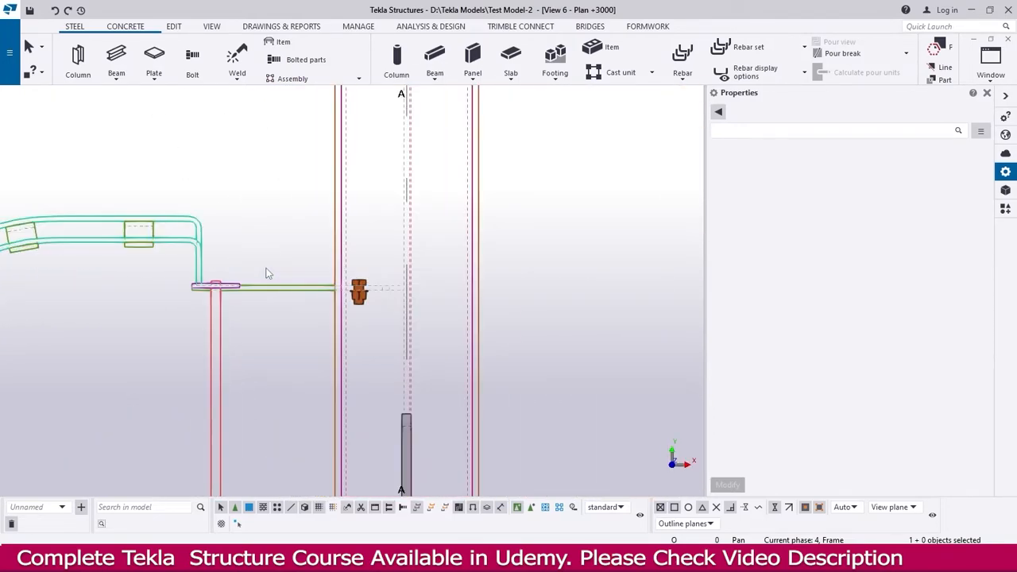
{"action": "scroll", "coordinate": [326, 278], "scroll_direction": "up", "scroll_amount": 5}
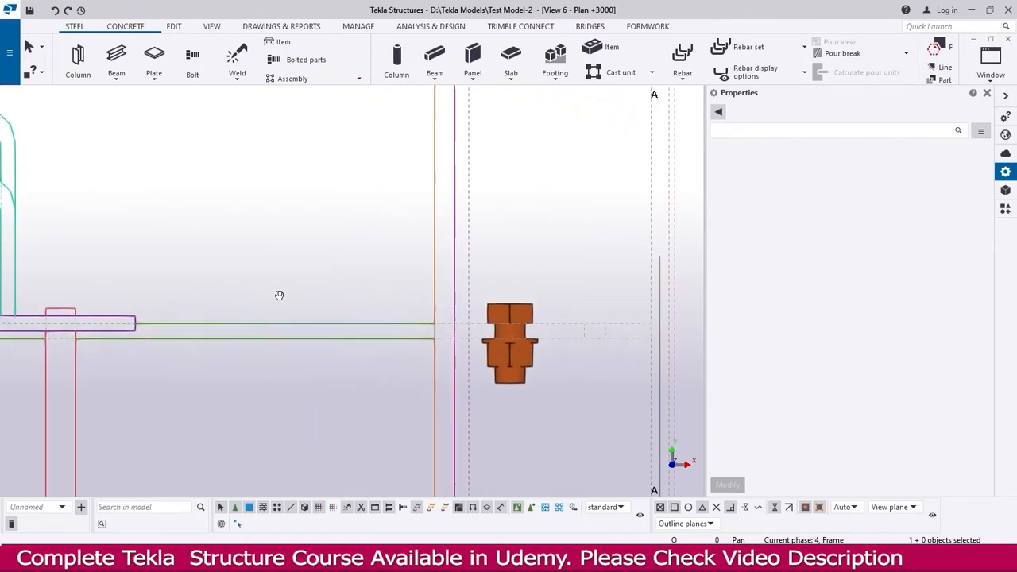
{"action": "scroll", "coordinate": [382, 310], "scroll_direction": "down", "scroll_amount": 2}
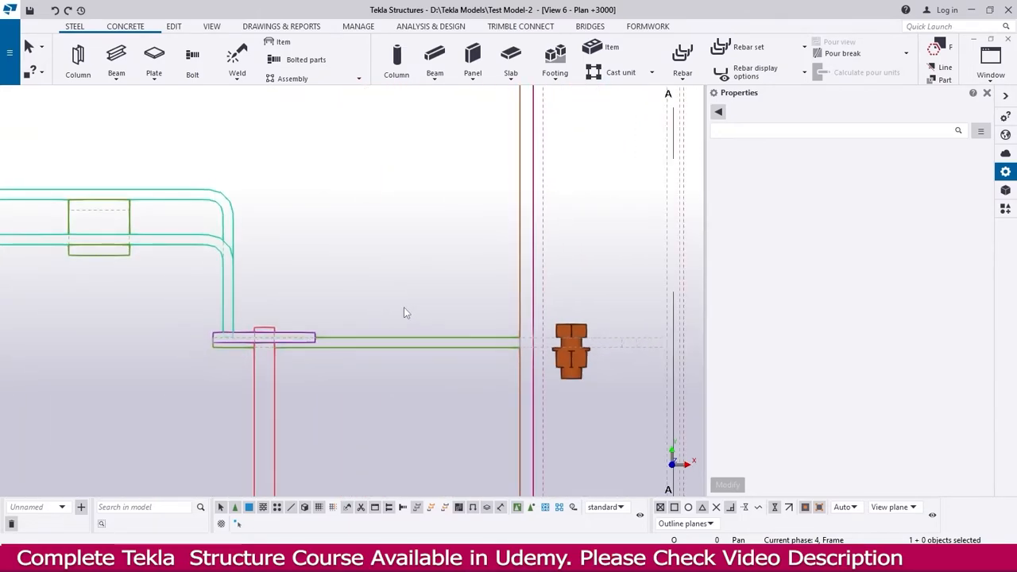
{"action": "middle_click_drag", "start_coordinate": [407, 313], "coordinate": [283, 329]}
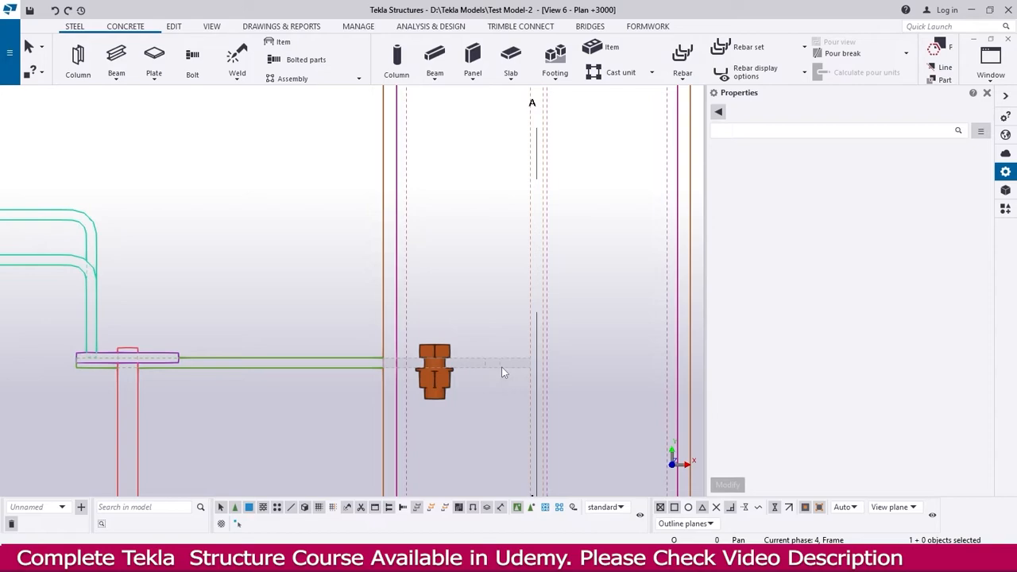
Move the PL200*10 plate across the ladder stringer's thickness, from the stringer's rung-side face to its opposite face.
{"action": "scroll", "coordinate": [252, 371], "scroll_direction": "up", "scroll_amount": 3}
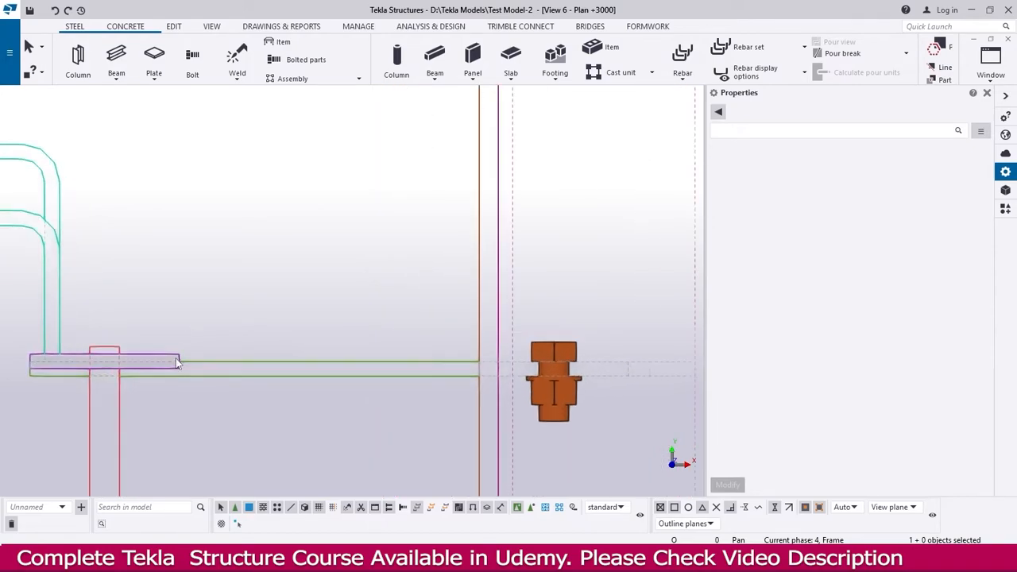
{"action": "left_click", "coordinate": [248, 378]}
{"action": "middle_click_drag", "start_coordinate": [230, 357], "coordinate": [316, 320]}
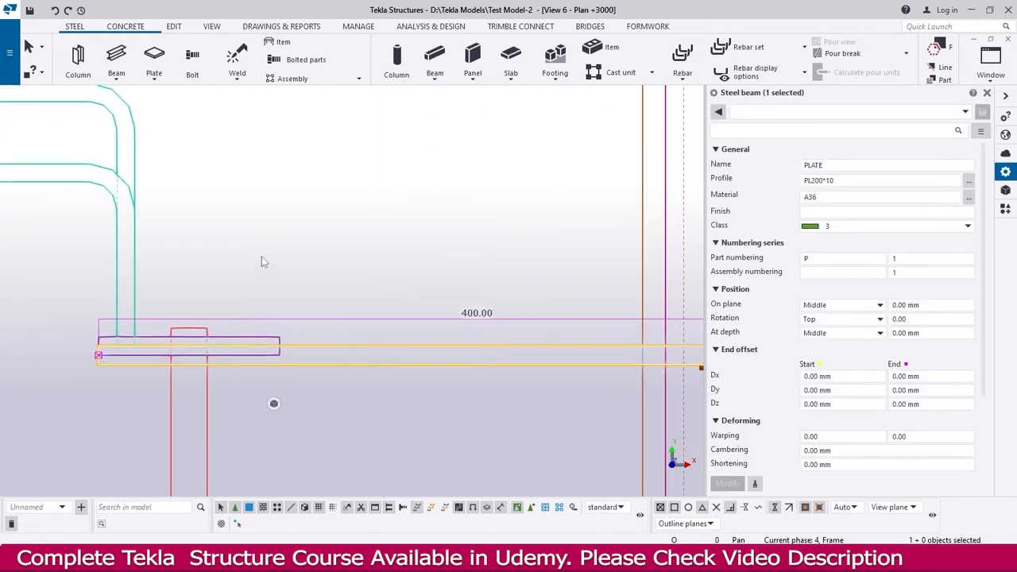
{"action": "scroll", "coordinate": [267, 336], "scroll_direction": "up", "scroll_amount": 1}
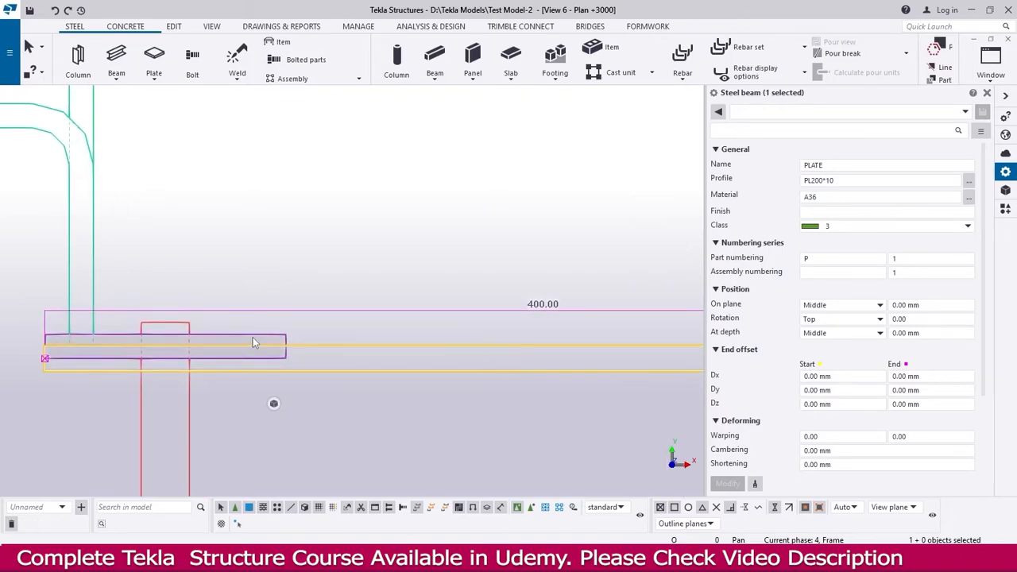
{"action": "right_click", "coordinate": [278, 226]}
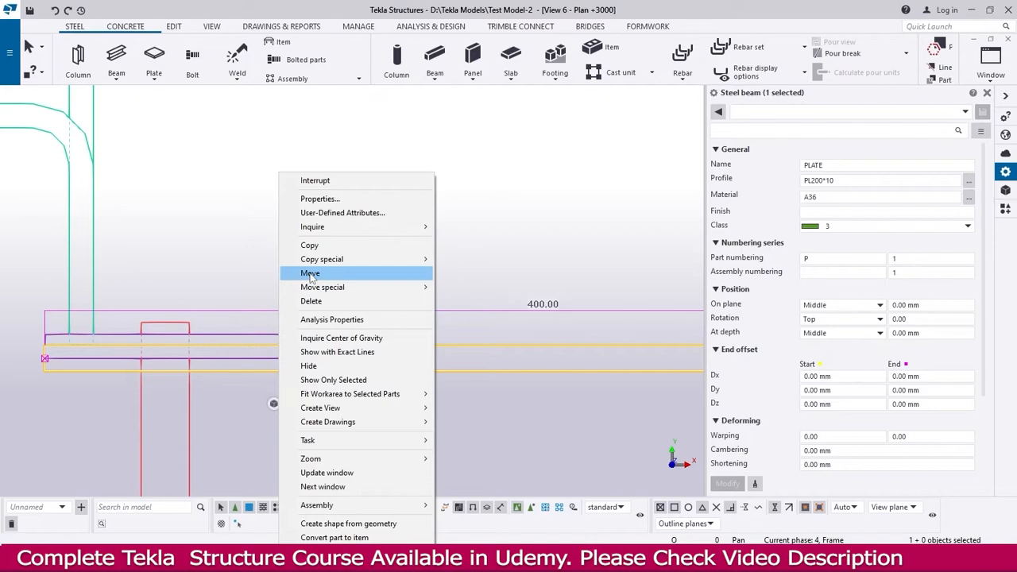
{"action": "left_click", "coordinate": [310, 274]}
{"action": "scroll", "coordinate": [234, 349], "scroll_direction": "up", "scroll_amount": 2}
{"action": "left_click", "coordinate": [232, 374]}
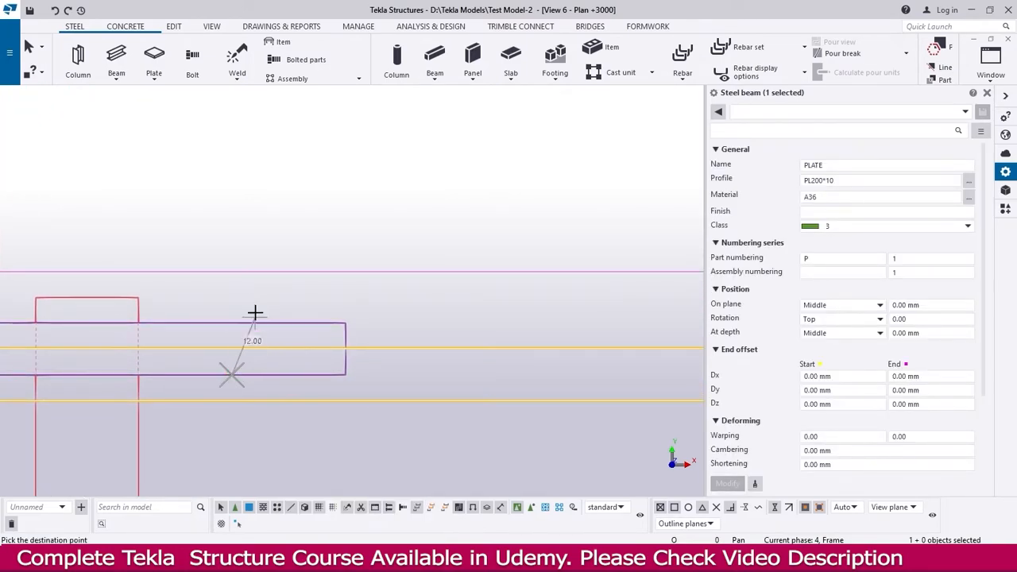
{"action": "left_click", "coordinate": [233, 323]}
{"action": "scroll", "coordinate": [236, 322], "scroll_direction": "down", "scroll_amount": 4}
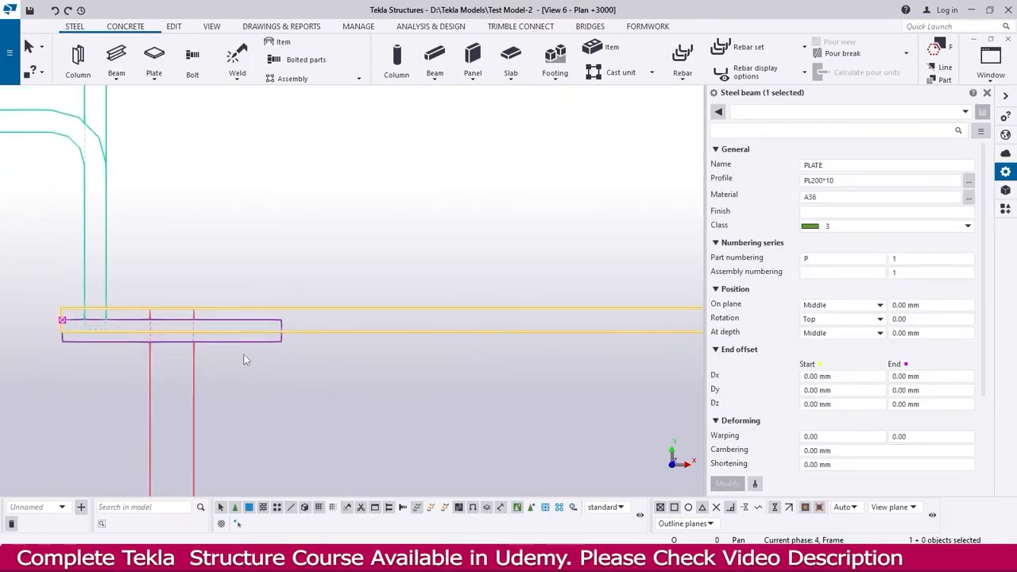
Set the PL200*10 plate's On plane position to Right so it sits against the stringer's outer face.
{"action": "left_click", "coordinate": [289, 348]}
{"action": "left_click", "coordinate": [300, 315]}
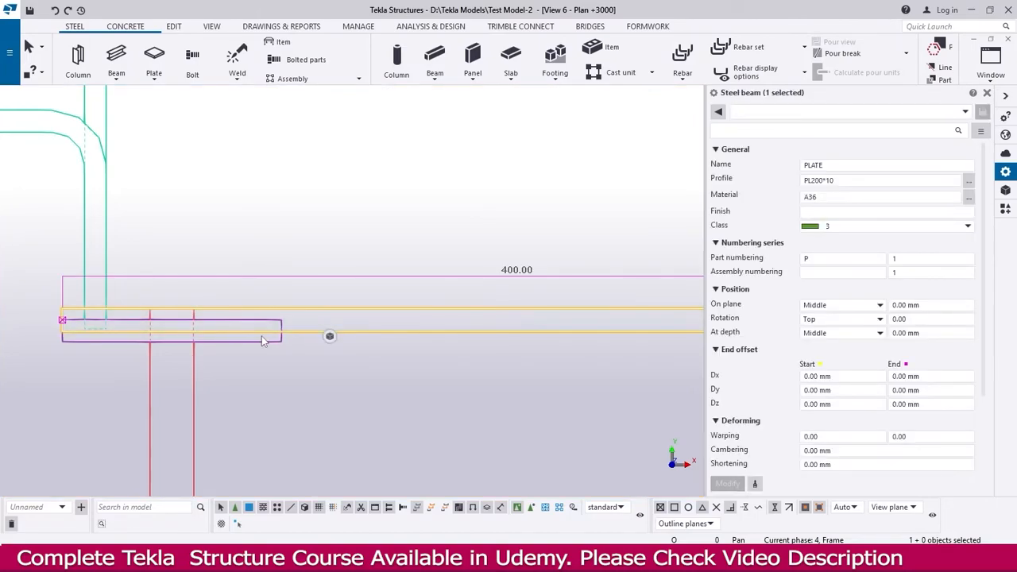
{"action": "left_click", "coordinate": [844, 307]}
{"action": "left_click", "coordinate": [829, 331]}
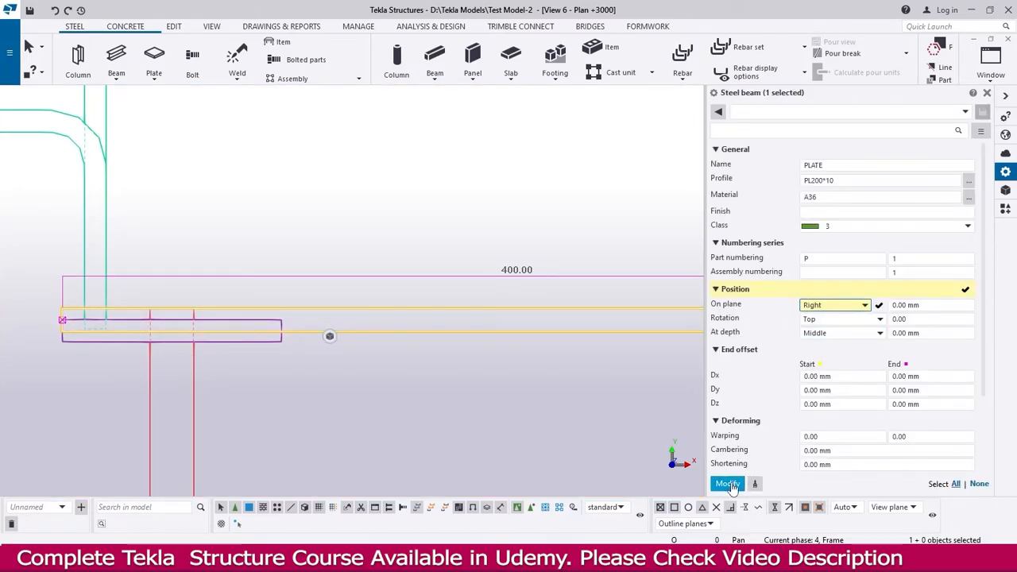
{"action": "left_click", "coordinate": [730, 484]}
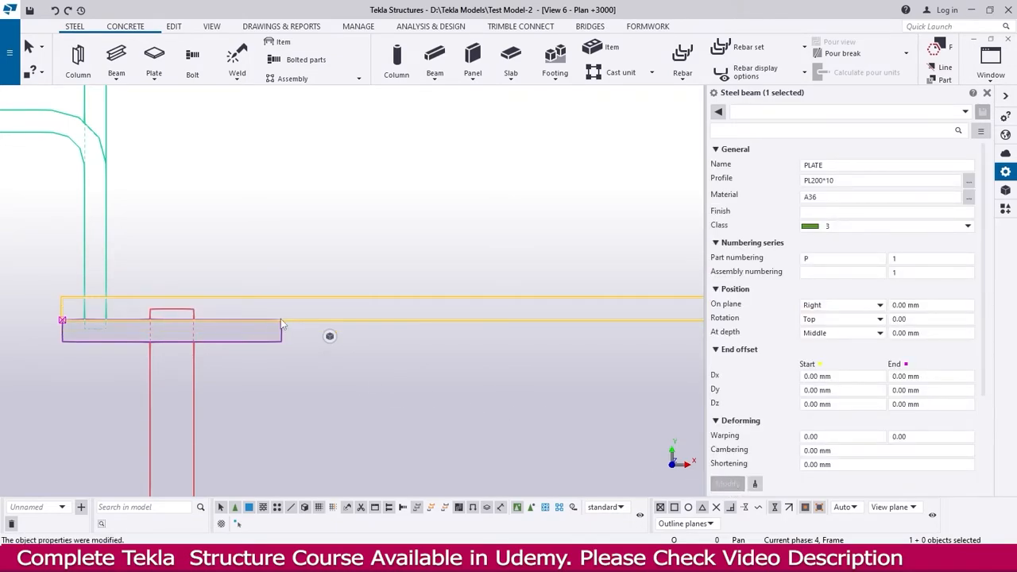
Move the PL10 contour plate in plan so its face sits flush against the PL200*10 plate's face at the bolts.
{"action": "scroll", "coordinate": [251, 310], "scroll_direction": "down", "scroll_amount": 3}
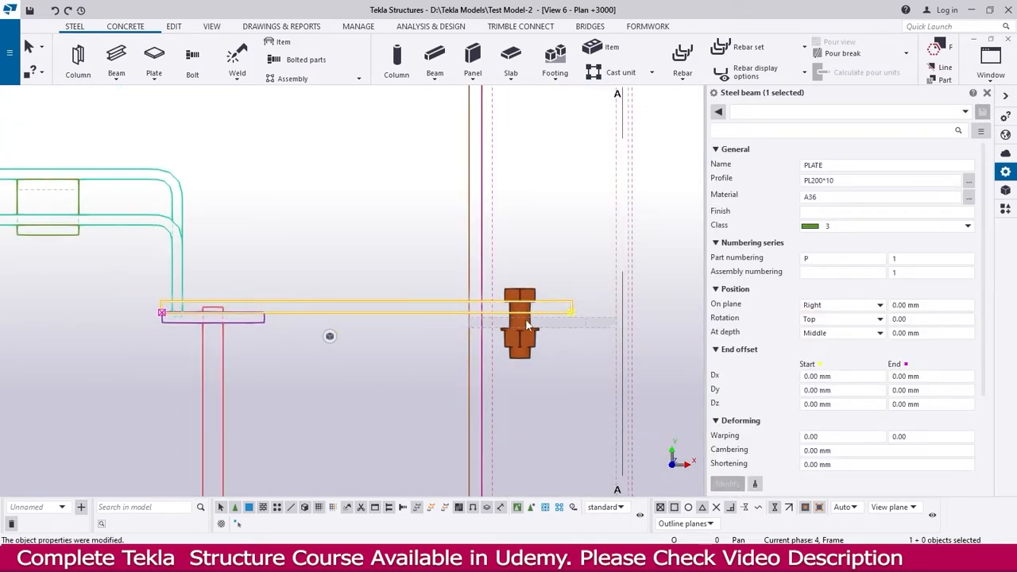
{"action": "scroll", "coordinate": [573, 322], "scroll_direction": "up", "scroll_amount": 4}
{"action": "scroll", "coordinate": [573, 339], "scroll_direction": "up", "scroll_amount": 1}
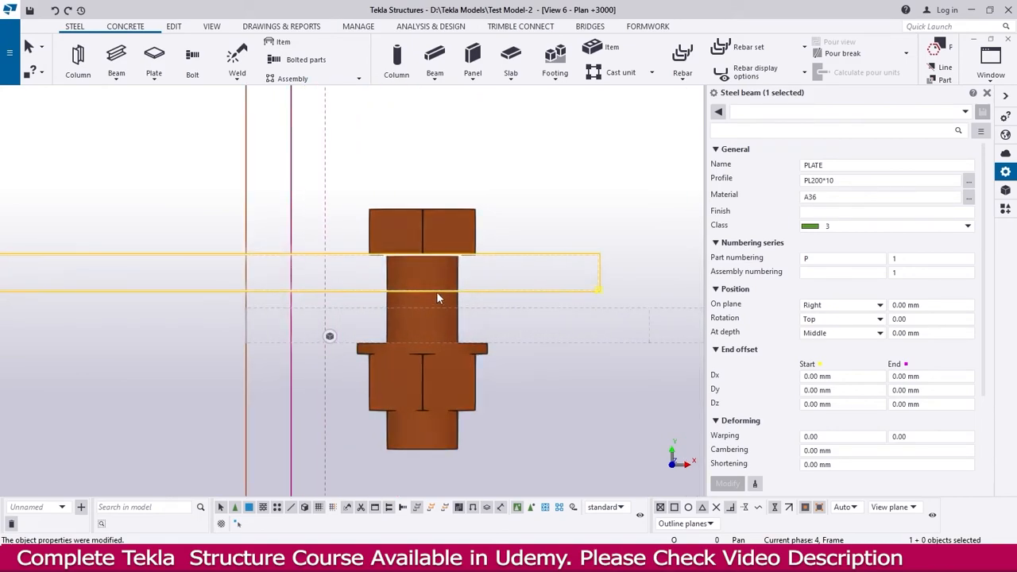
{"action": "left_click", "coordinate": [513, 310]}
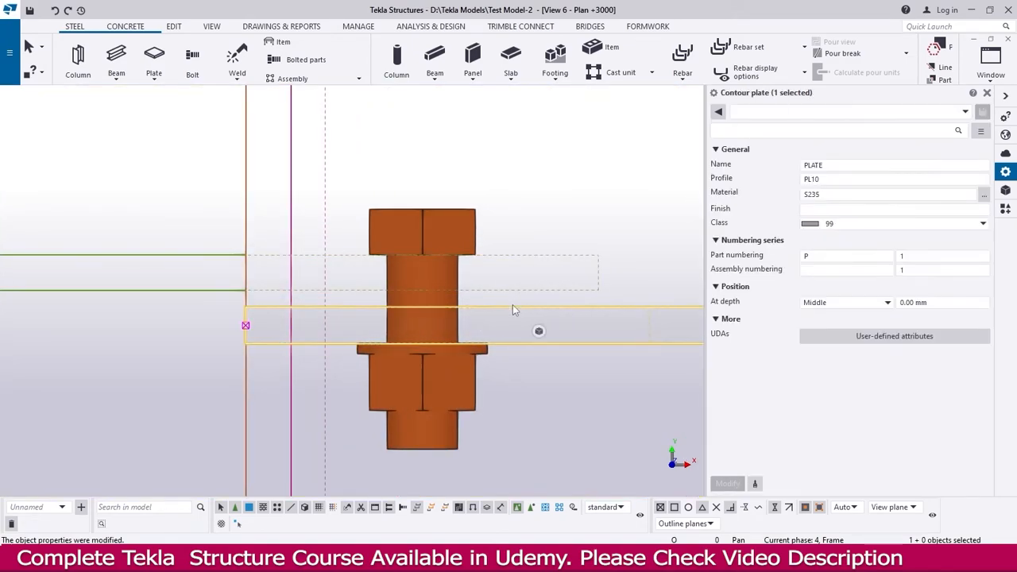
{"action": "right_click", "coordinate": [512, 310]}
{"action": "left_click", "coordinate": [540, 336]}
{"action": "scroll", "coordinate": [538, 315], "scroll_direction": "up", "scroll_amount": 1}
{"action": "left_click", "coordinate": [538, 307]}
{"action": "left_click", "coordinate": [530, 284]}
{"action": "scroll", "coordinate": [518, 292], "scroll_direction": "down", "scroll_amount": 5}
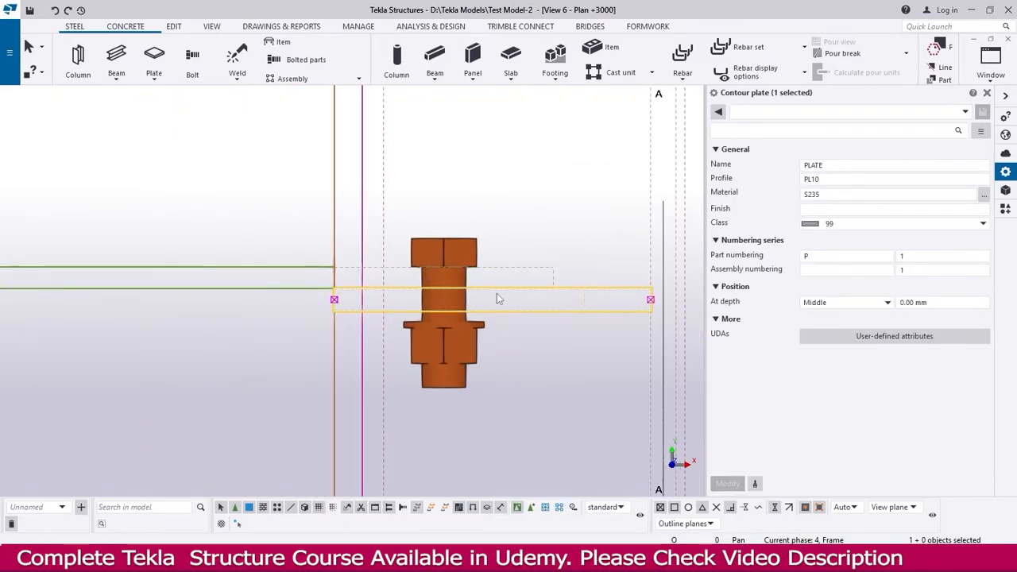
{"action": "scroll", "coordinate": [581, 302], "scroll_direction": "down", "scroll_amount": 5}
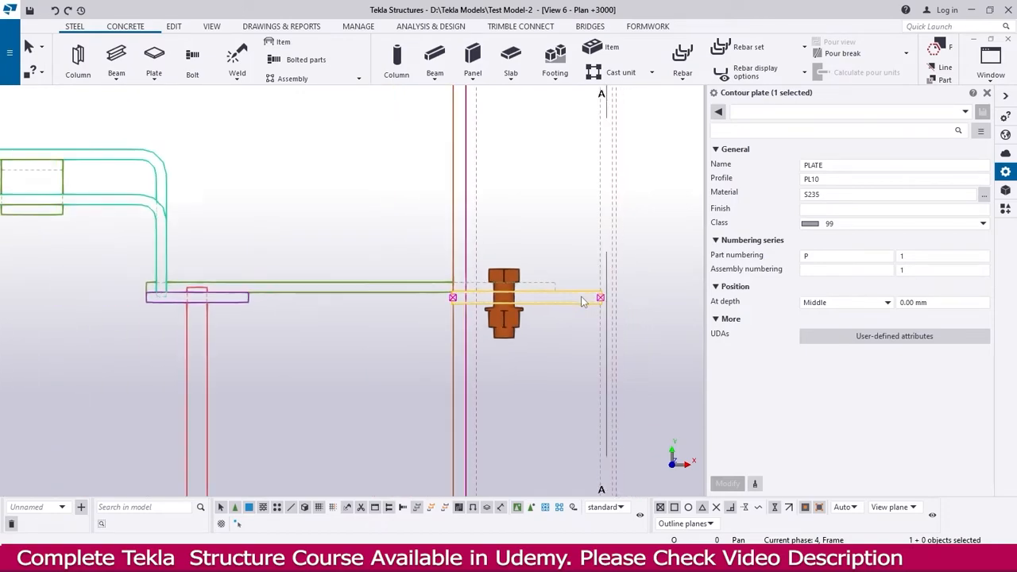
Select the PL200*10 plate in plan and switch to the Plan +7520 view at its ladder stringer end.
{"action": "scroll", "coordinate": [303, 291], "scroll_direction": "up", "scroll_amount": 3}
{"action": "scroll", "coordinate": [303, 290], "scroll_direction": "up", "scroll_amount": 3}
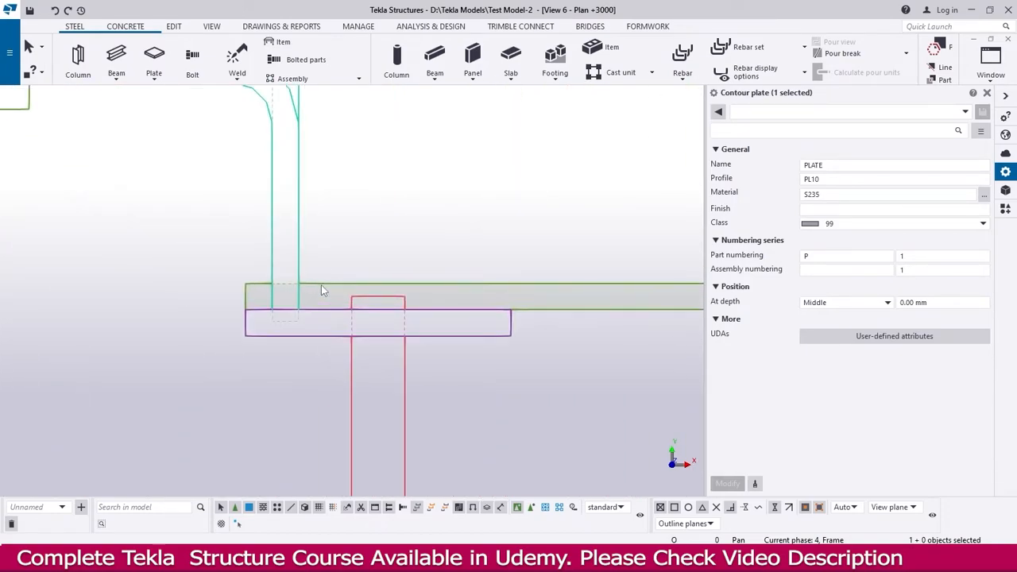
{"action": "left_click", "coordinate": [322, 286]}
{"action": "scroll", "coordinate": [271, 291], "scroll_direction": "down", "scroll_amount": 4}
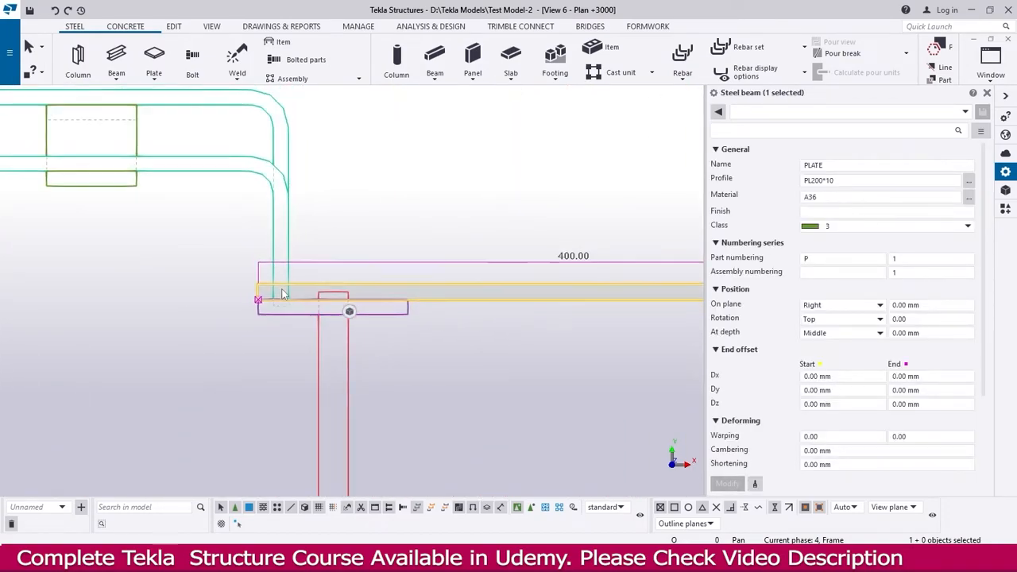
{"action": "key", "text": "ctrl+Tab"}
{"action": "scroll", "coordinate": [477, 291], "scroll_direction": "up", "scroll_amount": 3}
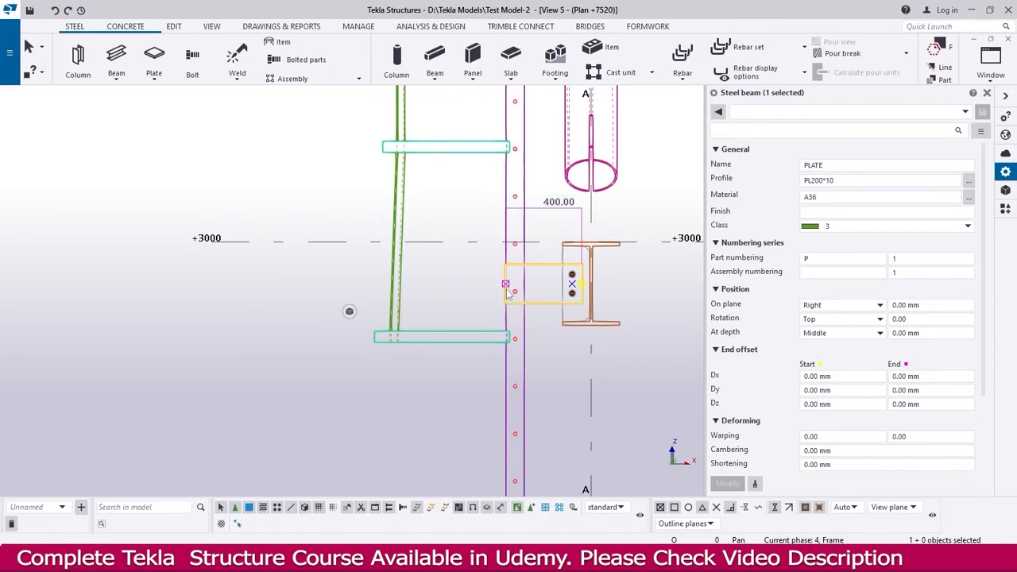
{"action": "scroll", "coordinate": [507, 291], "scroll_direction": "up", "scroll_amount": 6}
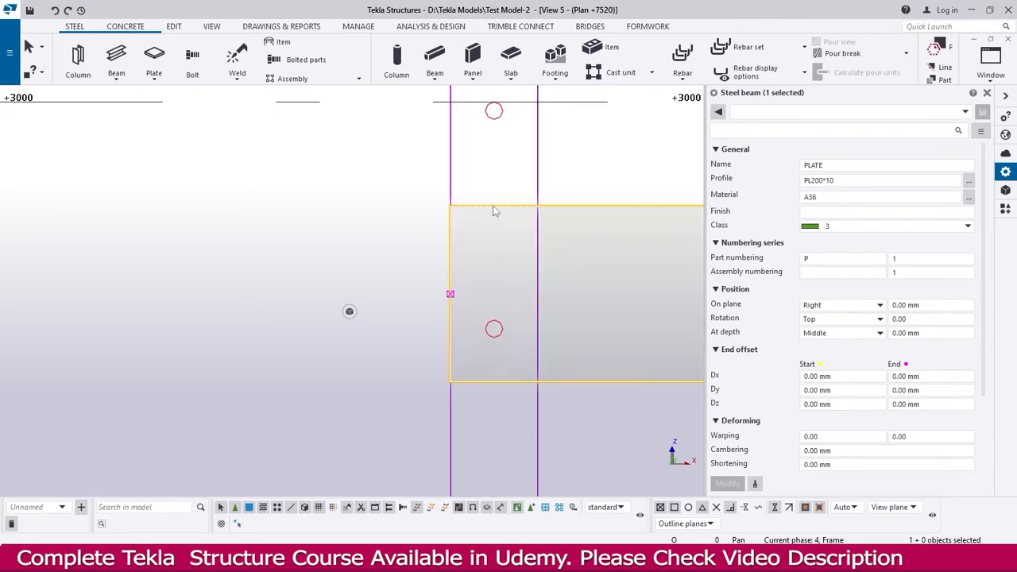
Move the PL200*10 plate's stringer-side end point 10 mm toward the beam, inside the stringer's outer edge.
{"action": "left_click_drag", "start_coordinate": [387, 238], "coordinate": [516, 313]}
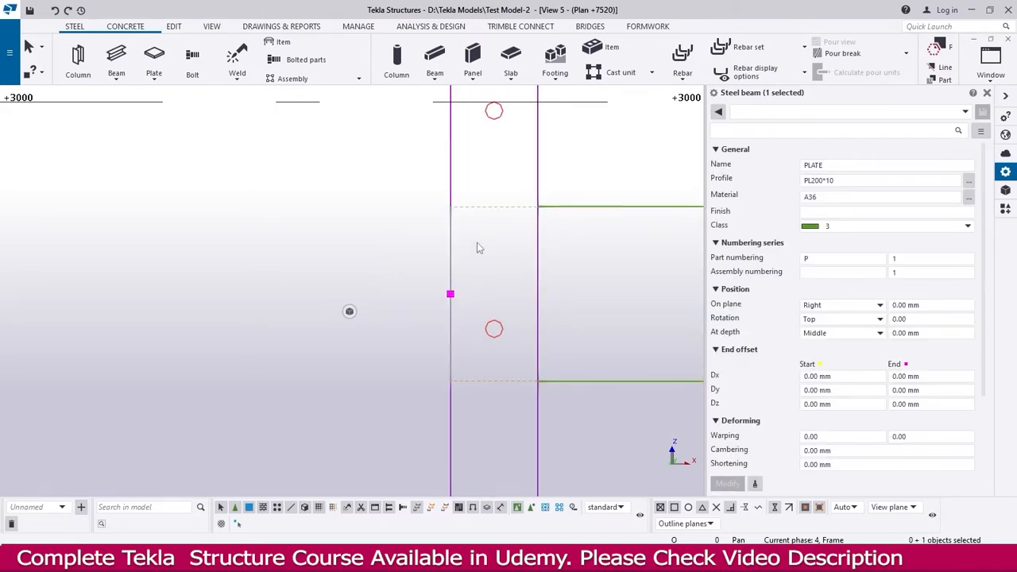
{"action": "right_click", "coordinate": [478, 243]}
{"action": "left_click", "coordinate": [509, 328]}
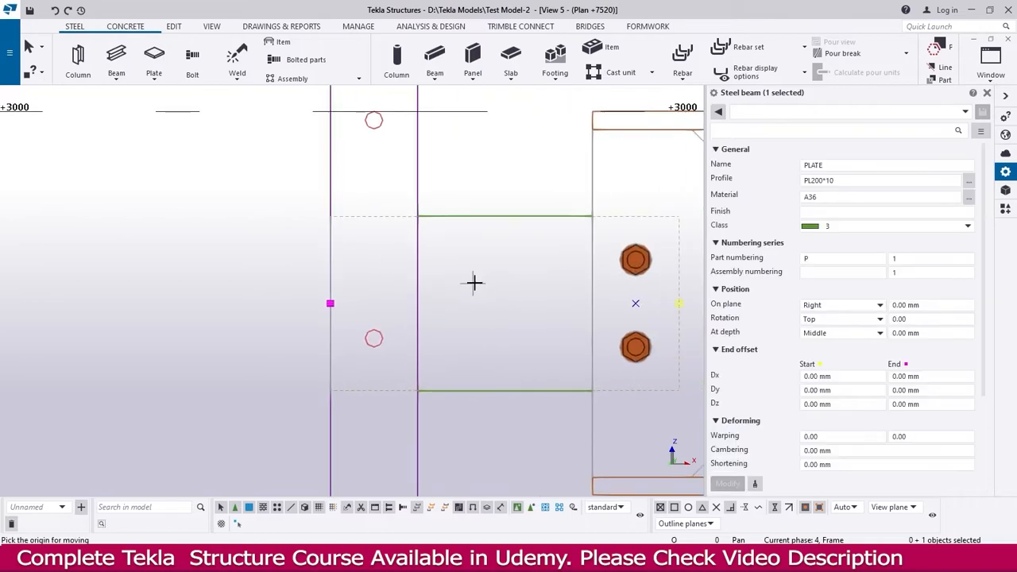
{"action": "left_click", "coordinate": [460, 216]}
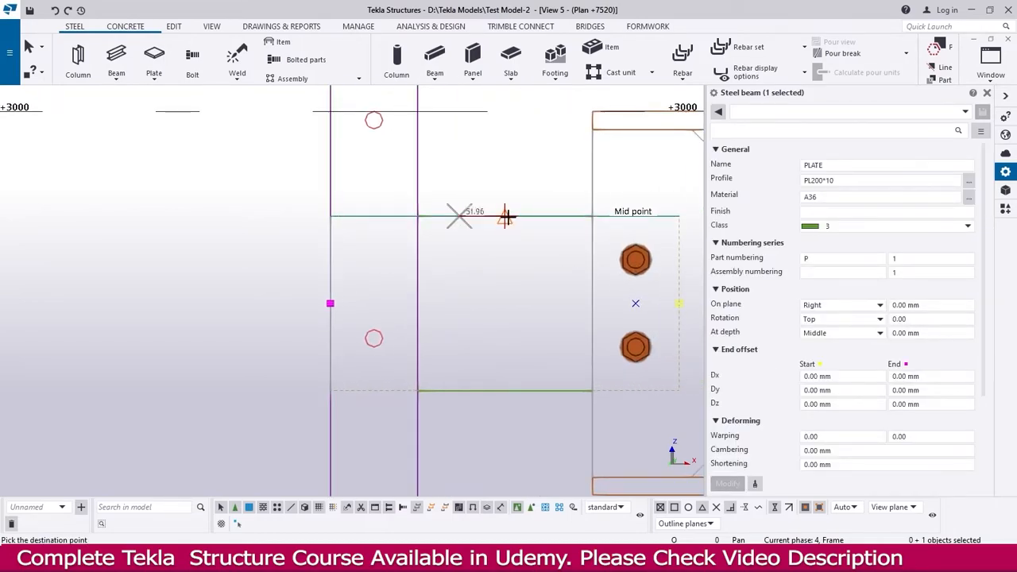
{"action": "type", "text": "10"}
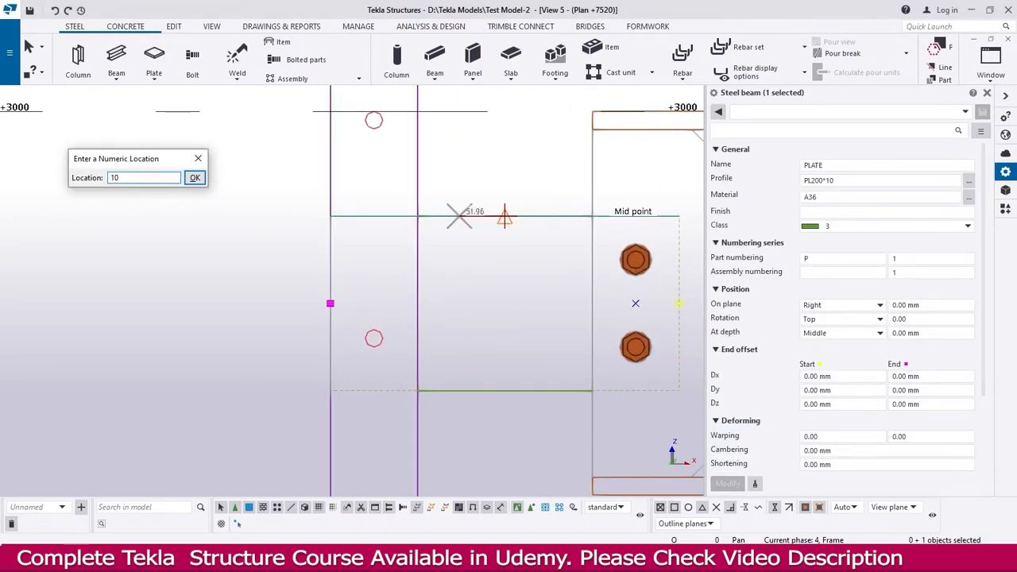
{"action": "key", "text": "Return"}
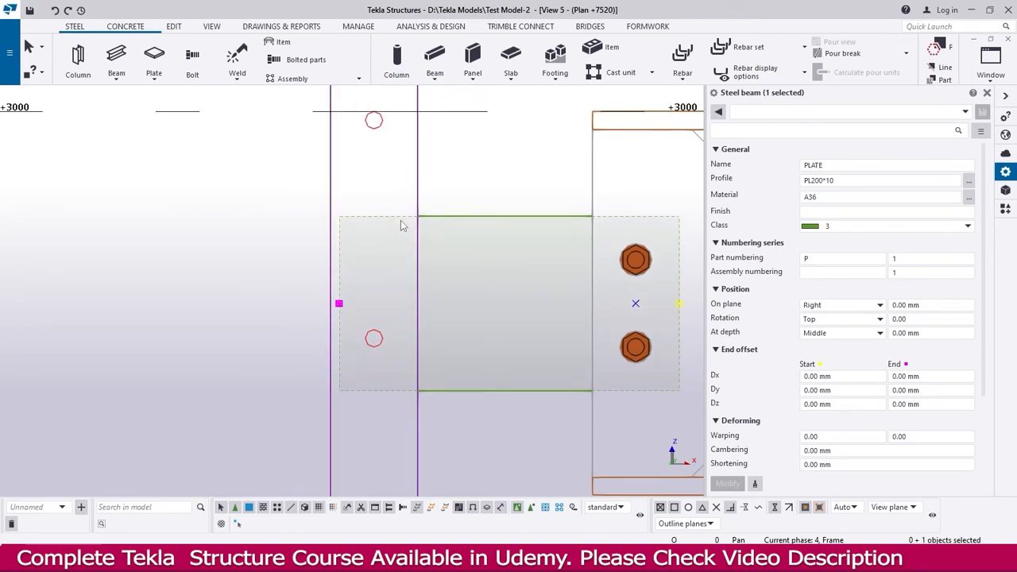
{"action": "scroll", "coordinate": [402, 225], "scroll_direction": "down", "scroll_amount": 4}
{"action": "scroll", "coordinate": [501, 280], "scroll_direction": "up", "scroll_amount": 3}
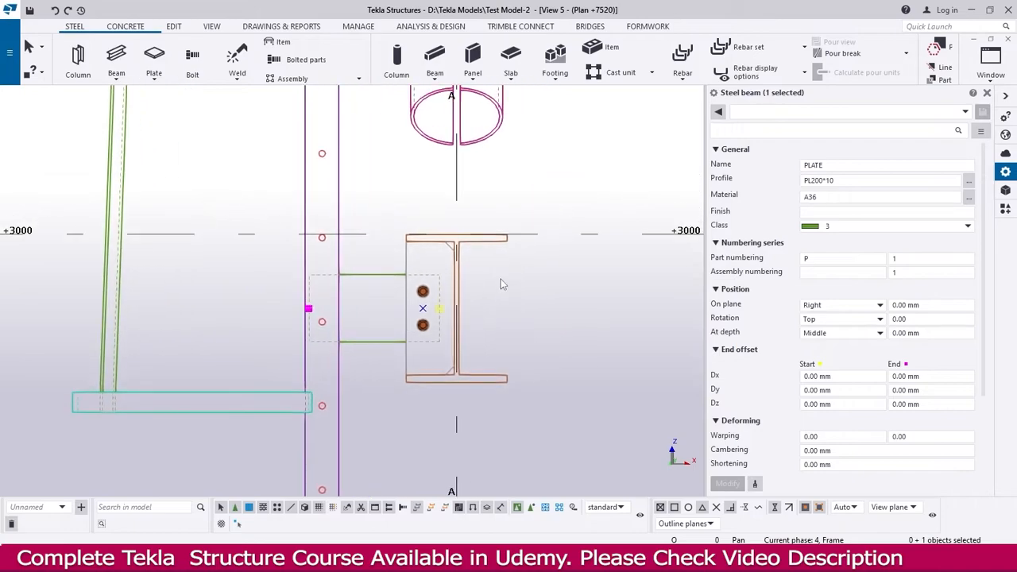
Weld the PL10 contour plate to the +3000 beam as the main part with a 6 mm workshop fillet weld.
{"action": "left_click", "coordinate": [379, 253]}
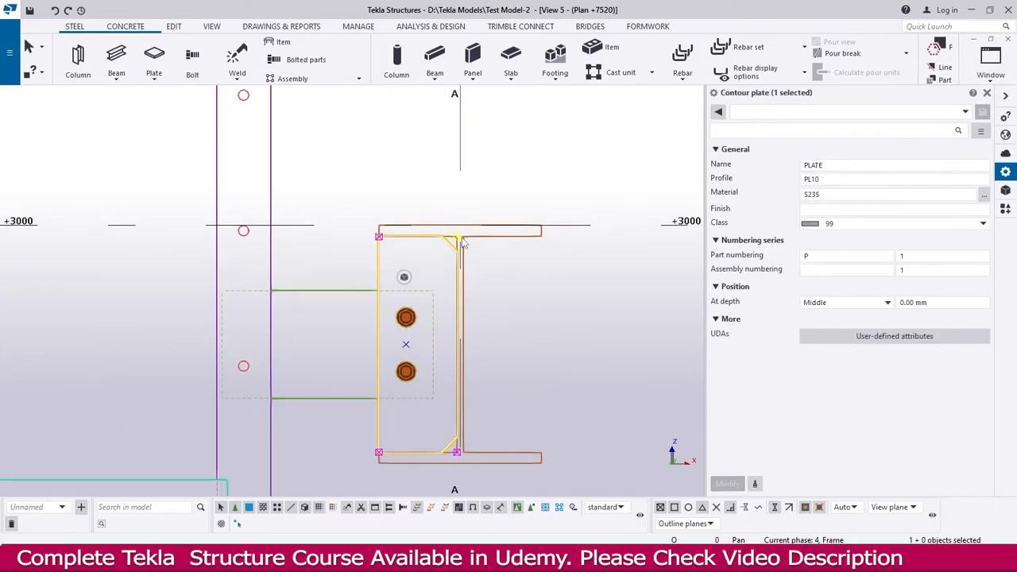
{"action": "left_click", "coordinate": [501, 259]}
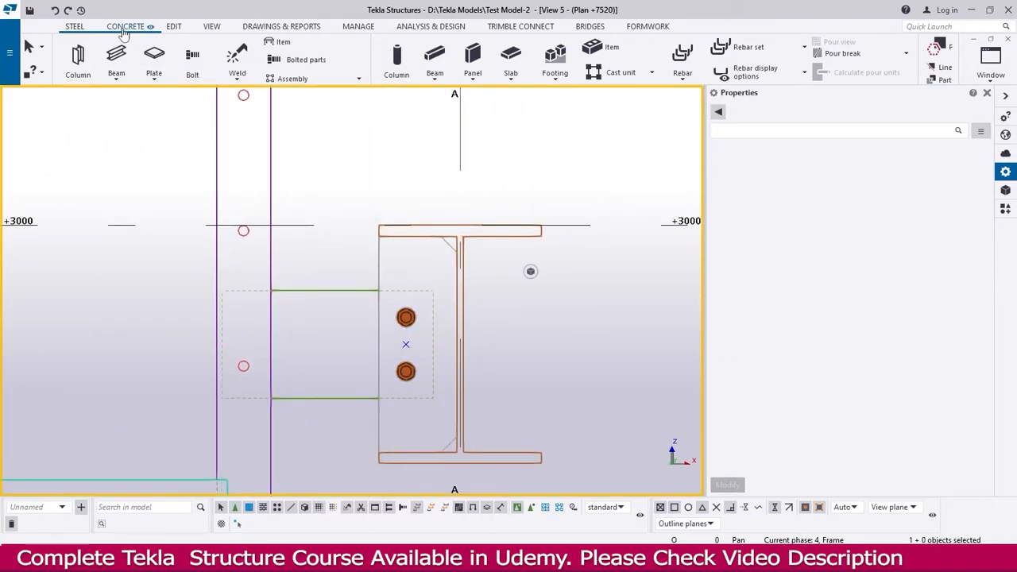
{"action": "left_click", "coordinate": [243, 81]}
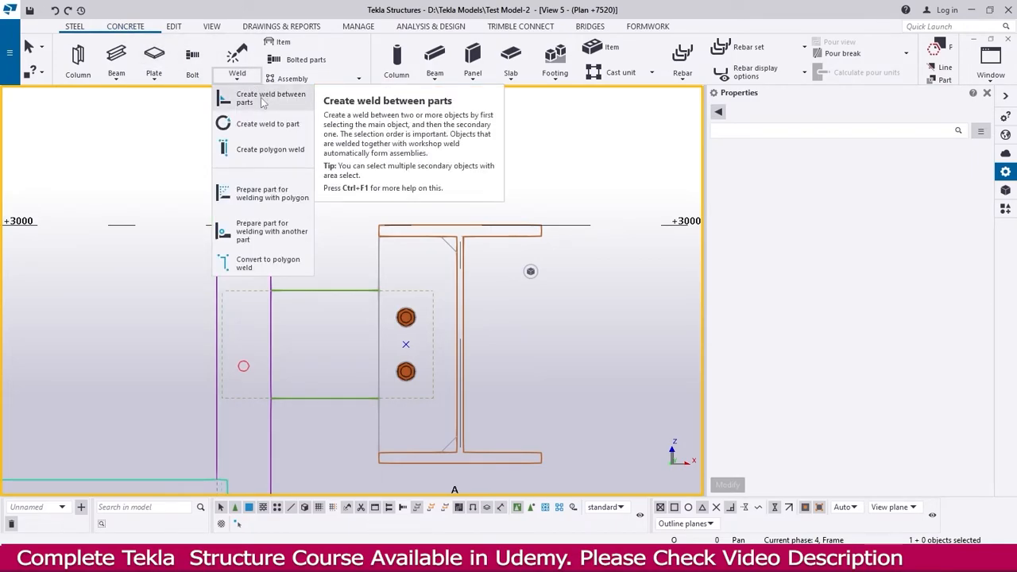
{"action": "left_click", "coordinate": [262, 100]}
{"action": "left_click", "coordinate": [535, 239]}
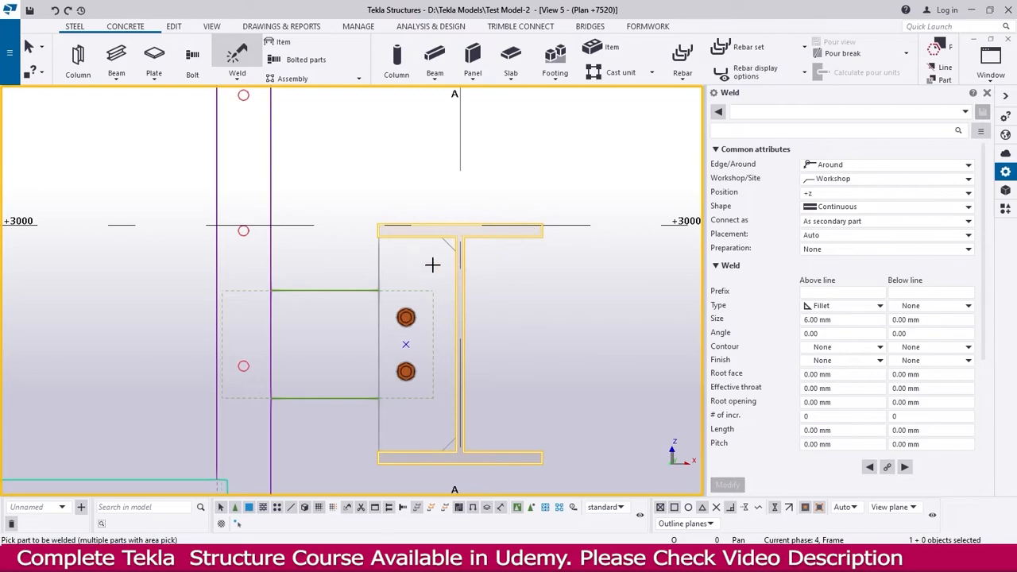
{"action": "left_click", "coordinate": [380, 257]}
{"action": "key", "text": "Escape"}
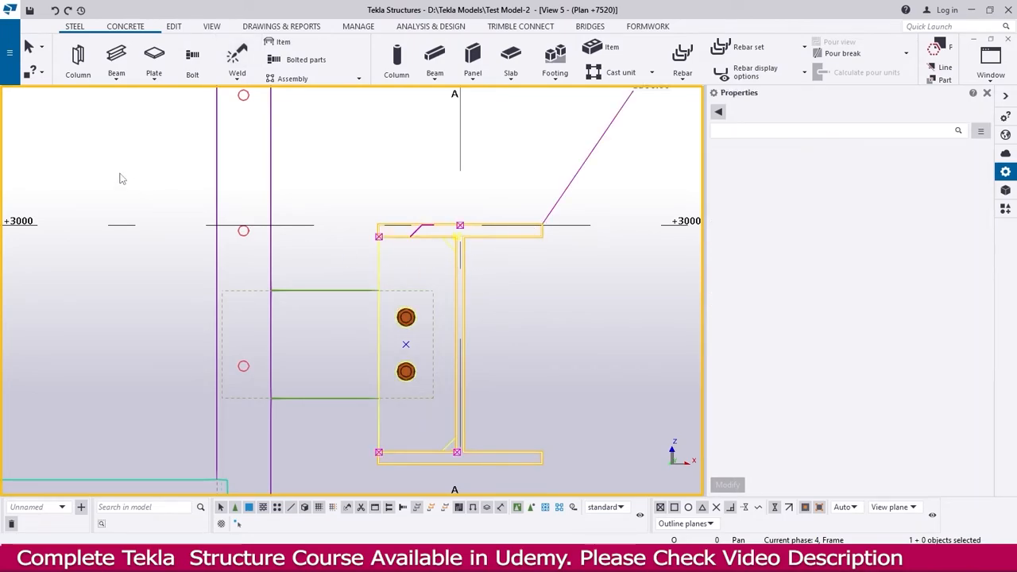
Inquire the +3000 beam's assembly to check which connection parts belong to it.
{"action": "left_click", "coordinate": [41, 74]}
{"action": "left_click", "coordinate": [68, 252]}
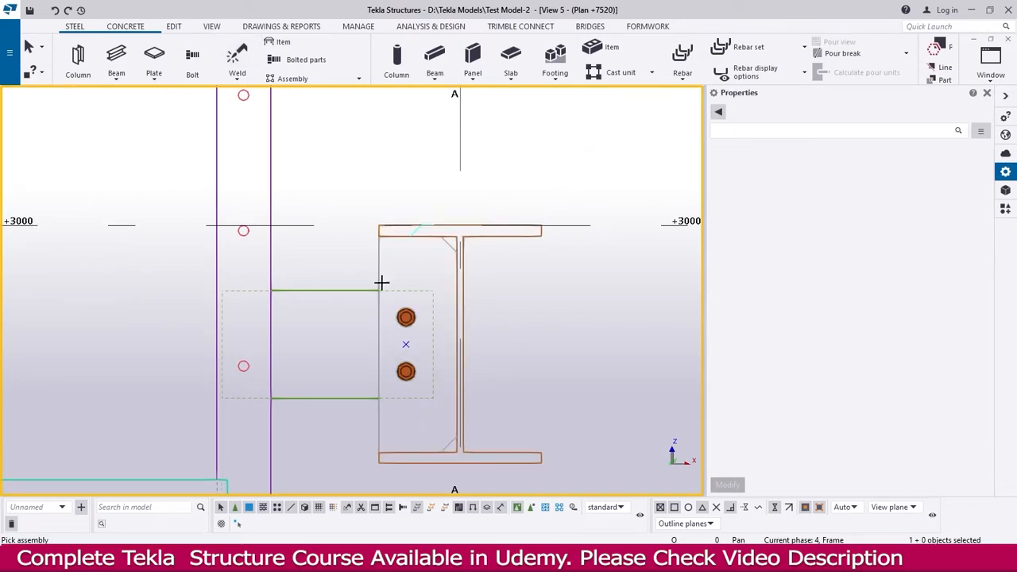
{"action": "left_click", "coordinate": [517, 237]}
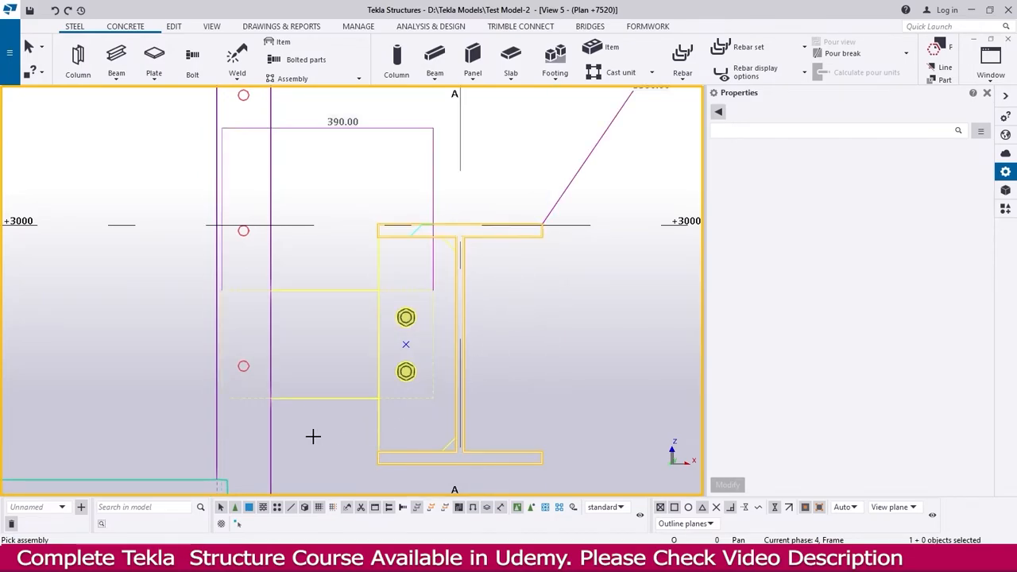
{"action": "left_click", "coordinate": [468, 279]}
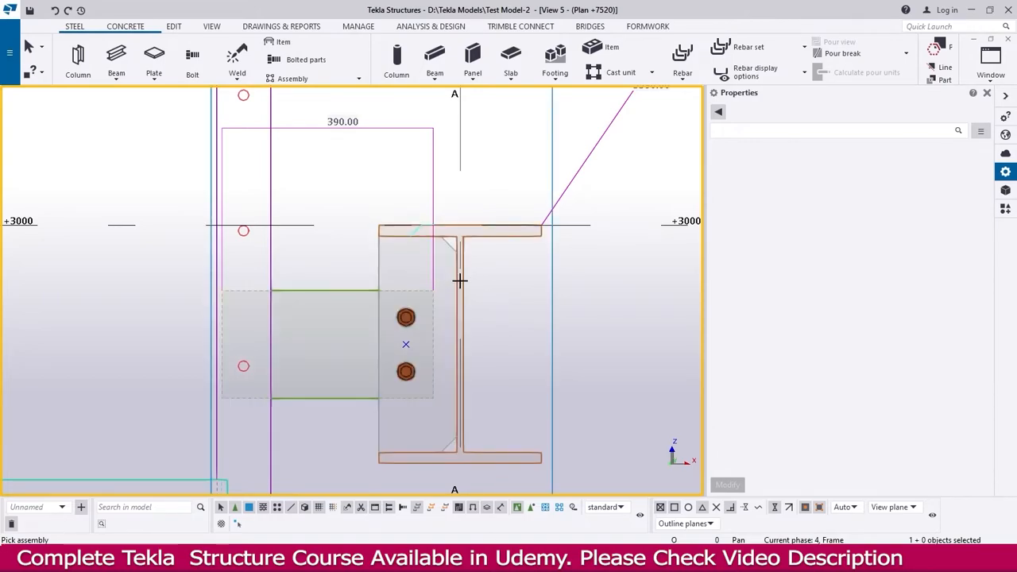
Change the bolt type of the plate connection's bolt group to Site.
{"action": "scroll", "coordinate": [405, 345], "scroll_direction": "up", "scroll_amount": 2}
{"action": "left_click", "coordinate": [406, 345]}
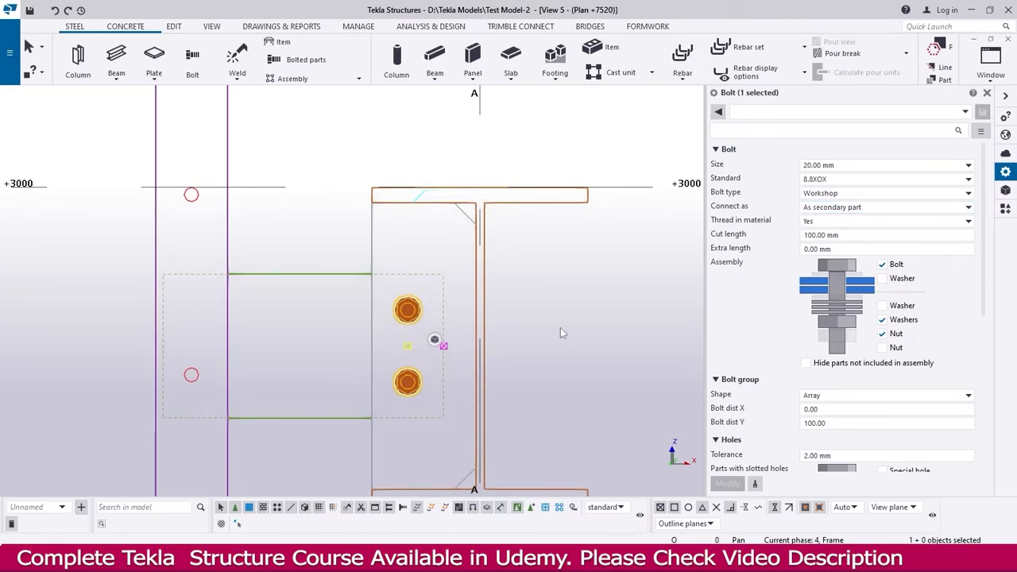
{"action": "left_click", "coordinate": [849, 194]}
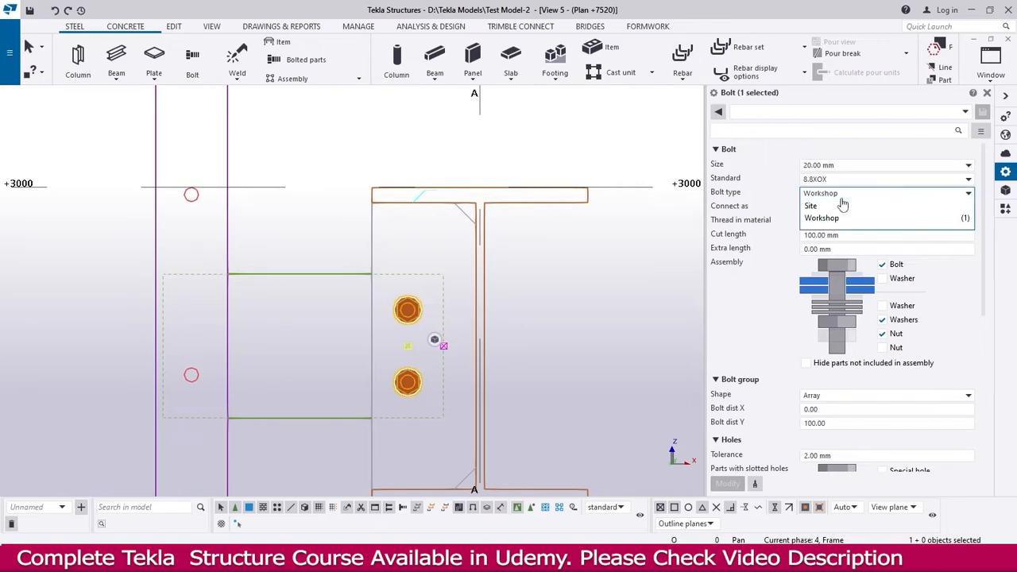
{"action": "left_click", "coordinate": [827, 203]}
{"action": "left_click", "coordinate": [728, 483]}
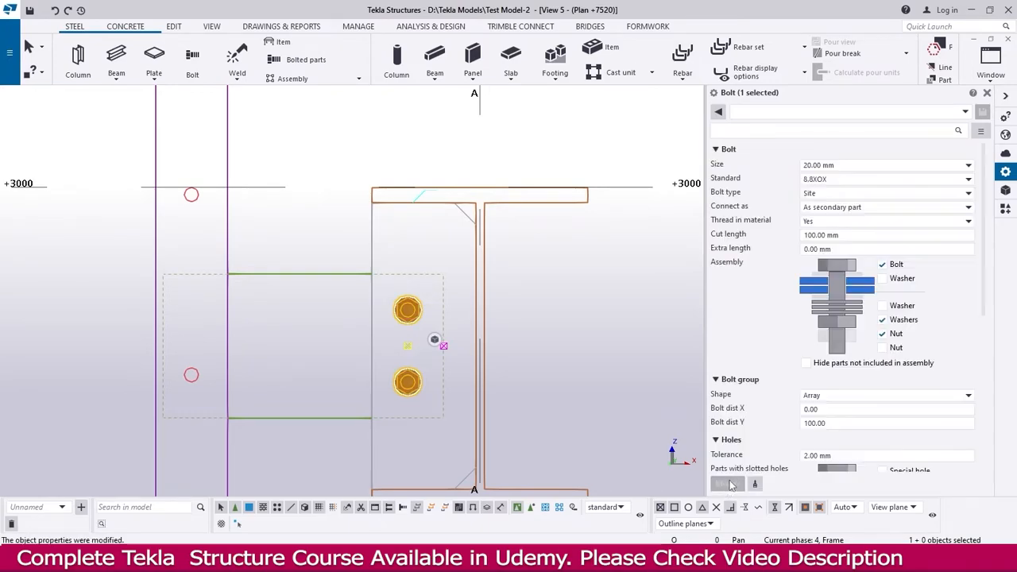
{"action": "left_click", "coordinate": [596, 307]}
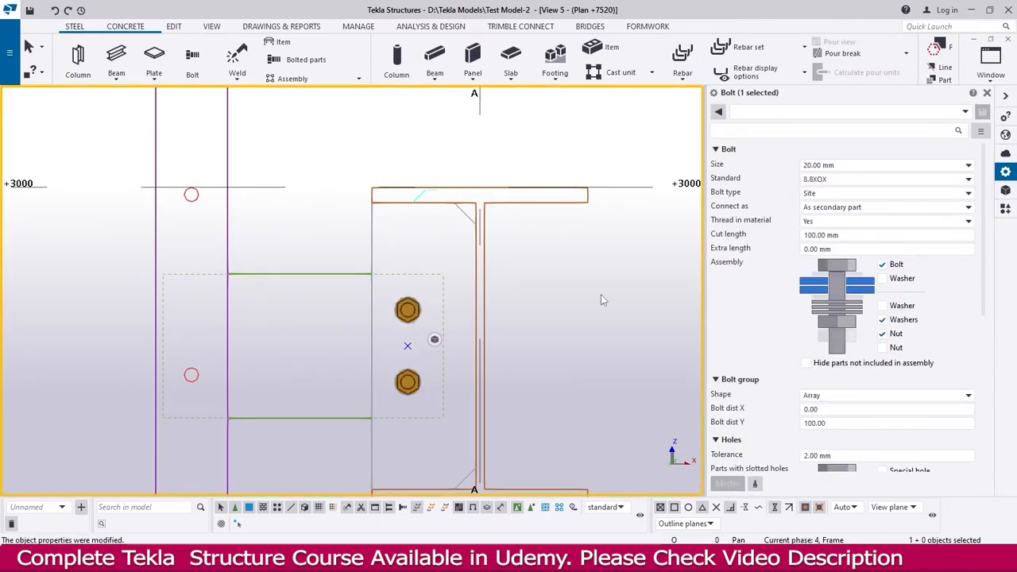
Inquire the assemblies of the +3000 beam and the ladder stringer to check which parts each includes.
{"action": "left_click", "coordinate": [42, 74]}
{"action": "left_click", "coordinate": [71, 252]}
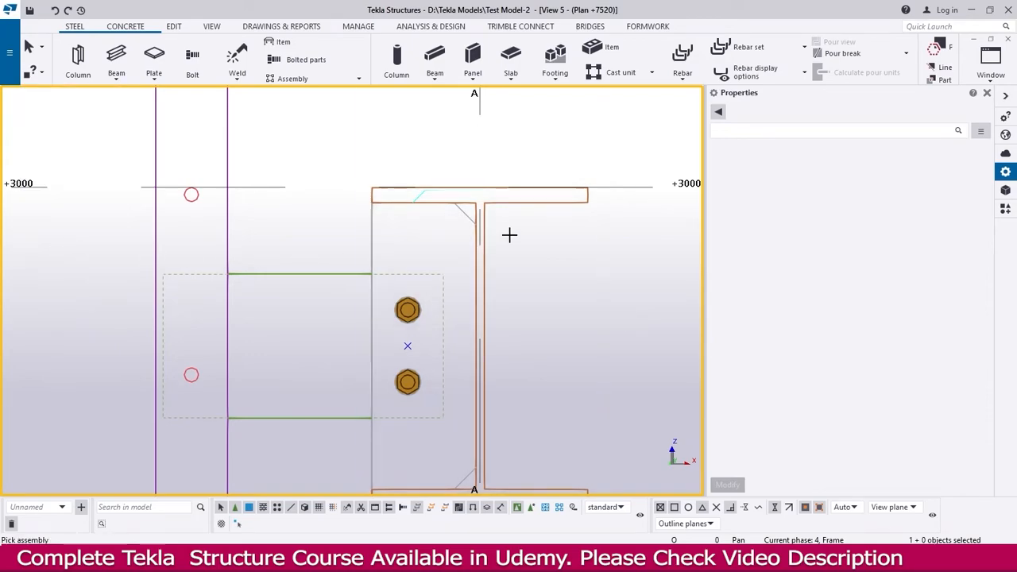
{"action": "left_click", "coordinate": [503, 202]}
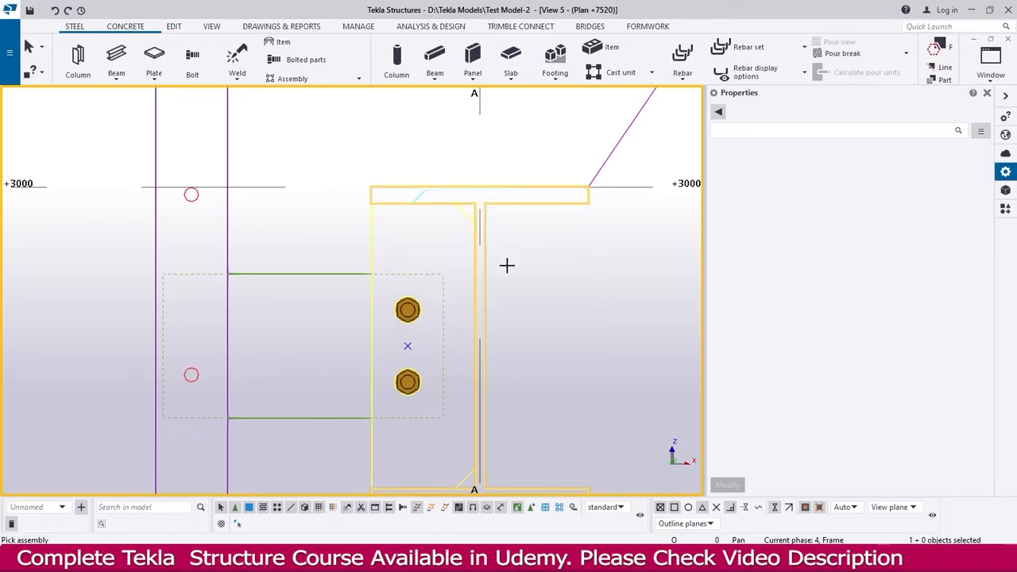
{"action": "left_click", "coordinate": [225, 242]}
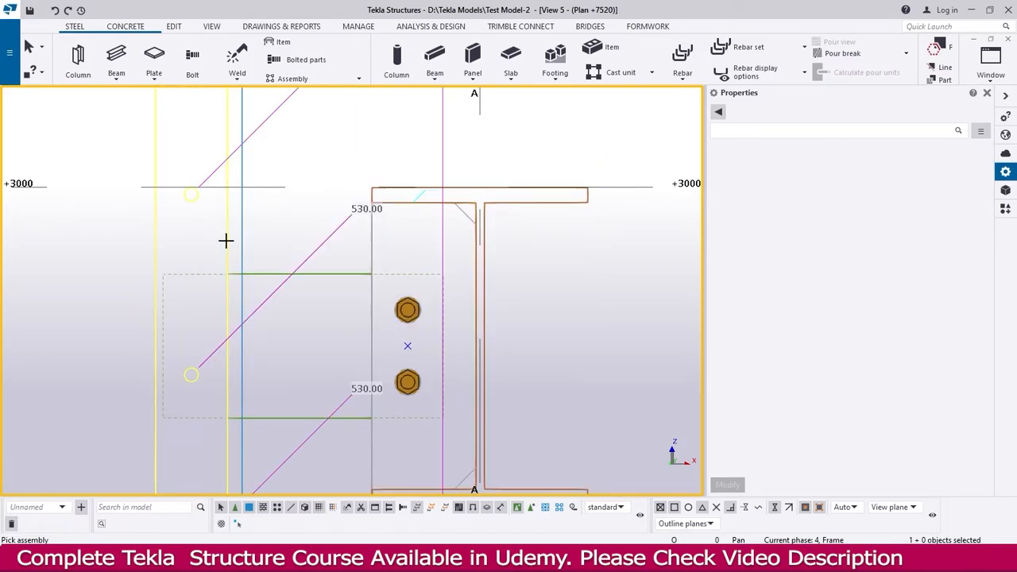
{"action": "scroll", "coordinate": [227, 238], "scroll_direction": "down", "scroll_amount": 3}
{"action": "scroll", "coordinate": [215, 284], "scroll_direction": "up", "scroll_amount": 4}
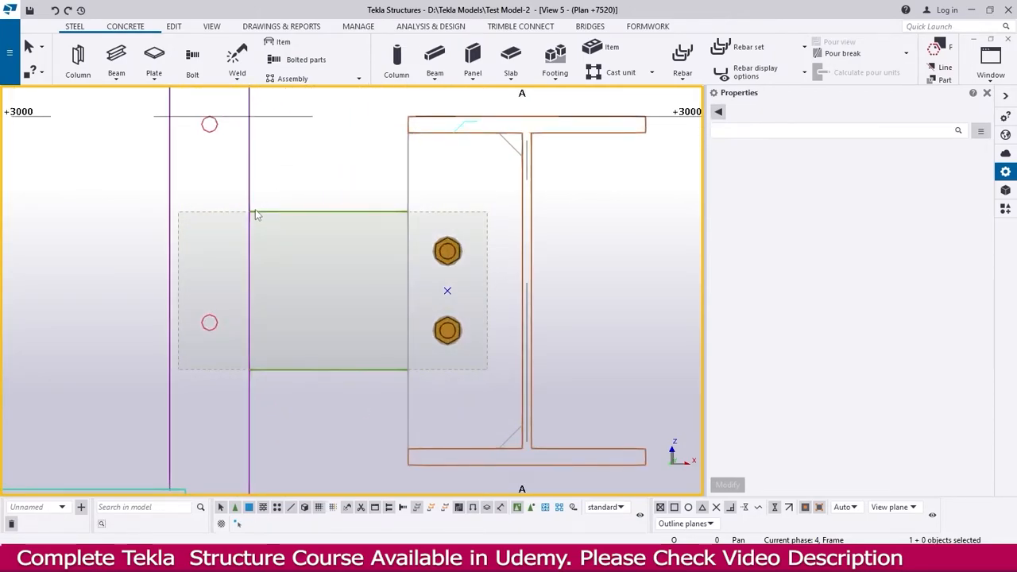
Weld the PL200*10 plate to the ladder stringer as the main part with a 6 mm workshop fillet weld.
{"action": "left_click", "coordinate": [238, 74]}
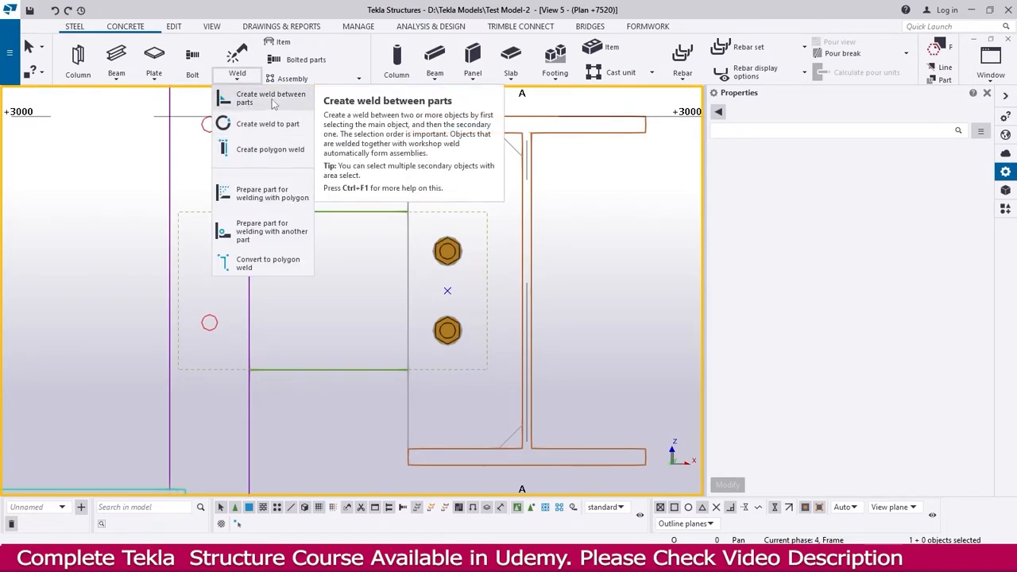
{"action": "left_click", "coordinate": [270, 98]}
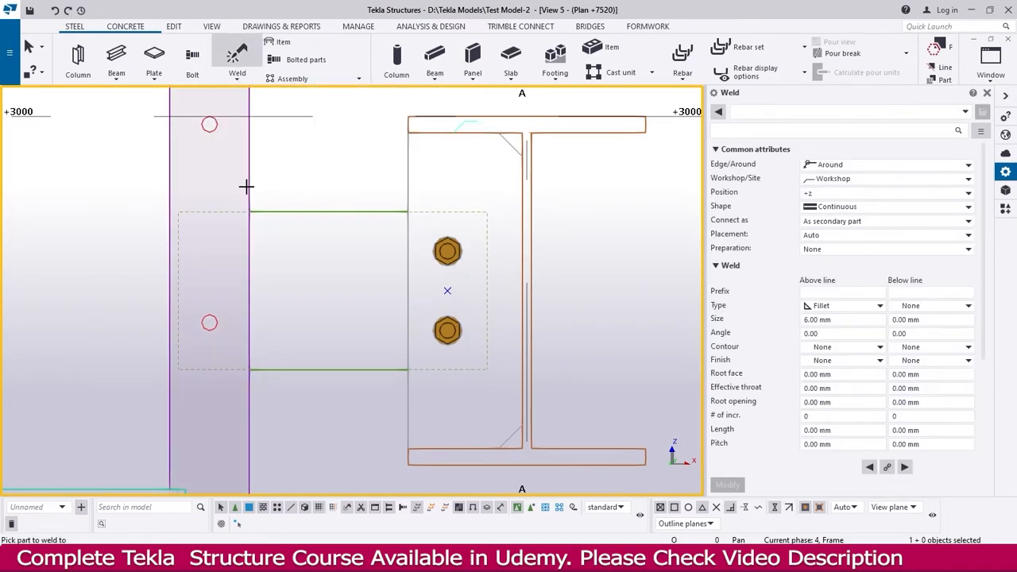
{"action": "left_click", "coordinate": [250, 192]}
{"action": "left_click", "coordinate": [285, 209]}
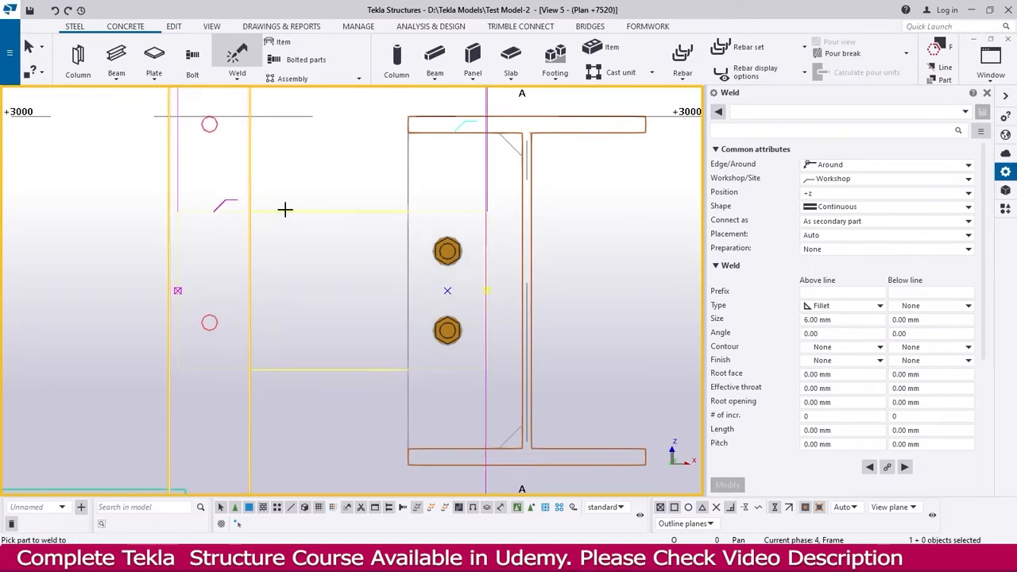
{"action": "scroll", "coordinate": [299, 192], "scroll_direction": "down", "scroll_amount": 1}
{"action": "key", "text": "Escape"}
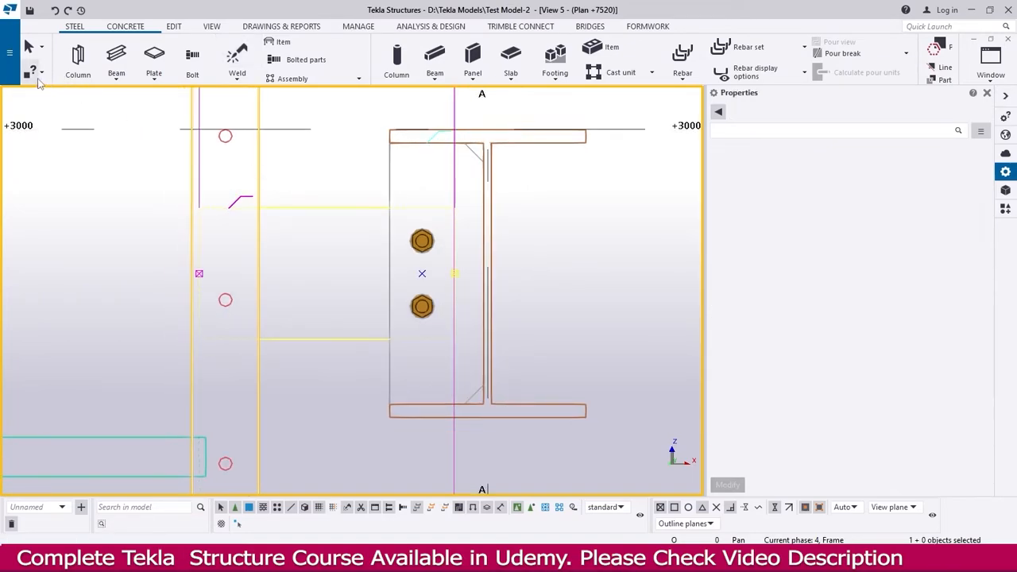
Switch to the 3D model view and refresh it to clear the weld symbols around the ladder.
{"action": "left_click", "coordinate": [42, 74]}
{"action": "left_click", "coordinate": [154, 288]}
{"action": "key", "text": "ctrl+Tab"}
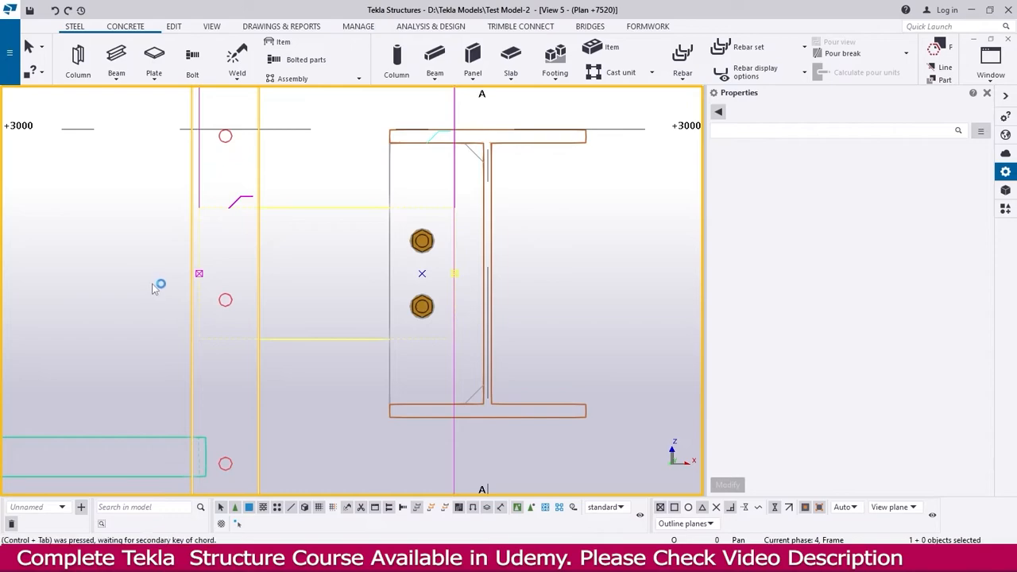
{"action": "key", "text": "ctrl+Tab"}
{"action": "key", "text": "ctrl+Tab"}
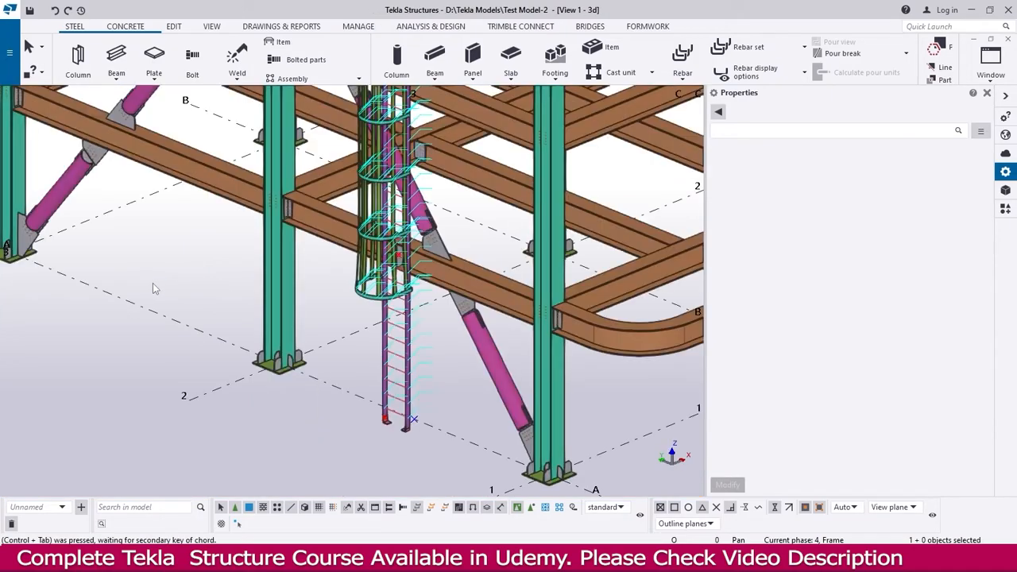
{"action": "middle_click_drag", "start_coordinate": [445, 214], "coordinate": [412, 233]}
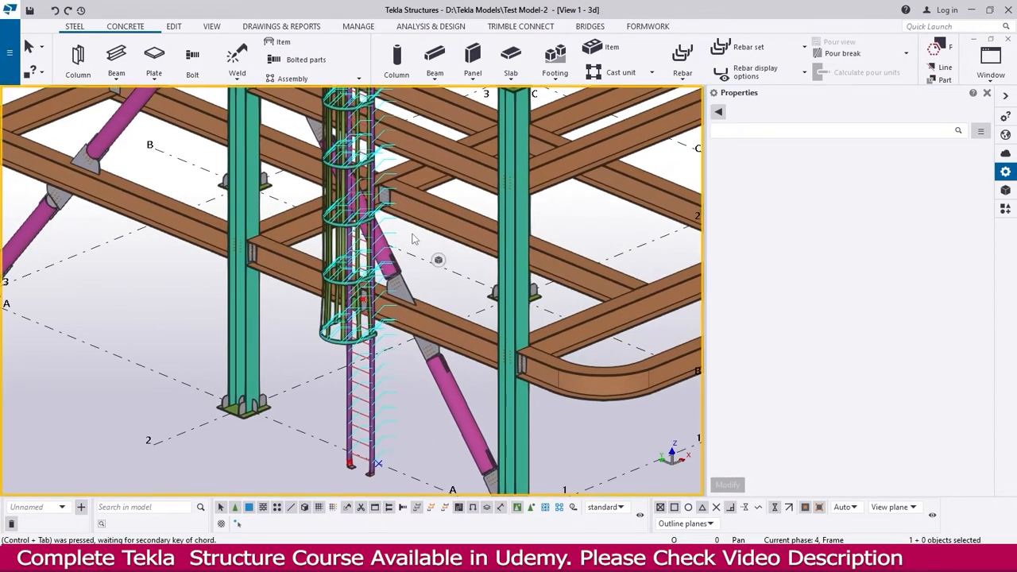
{"action": "right_click", "coordinate": [413, 233]}
{"action": "left_click", "coordinate": [469, 309]}
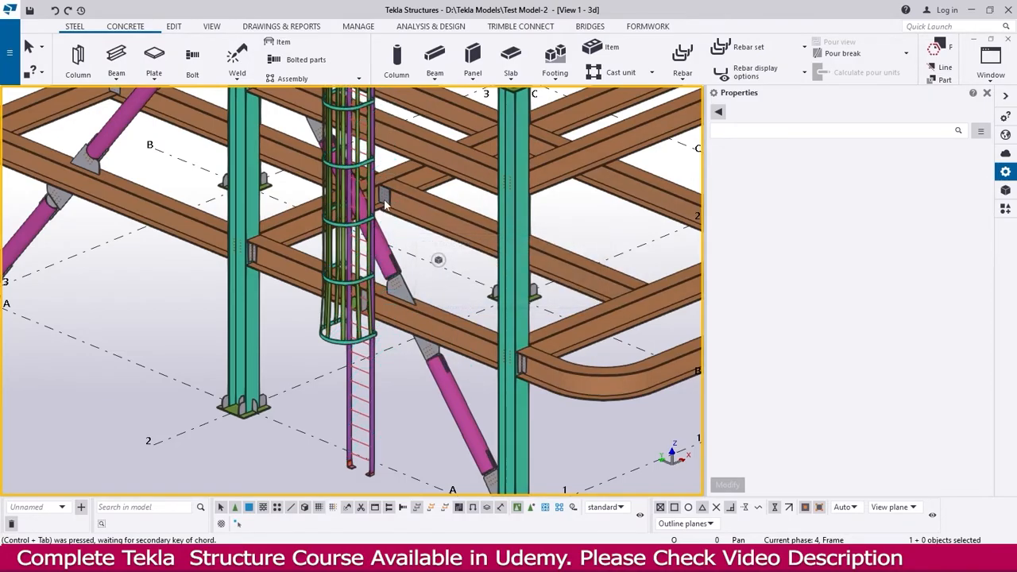
Inquire the assembly objects of the +3000 beam at the ladder connection to check that the contour plate belongs to it.
{"action": "middle_click_drag", "start_coordinate": [385, 205], "coordinate": [322, 298]}
{"action": "middle_click_drag", "start_coordinate": [408, 364], "coordinate": [317, 313]}
{"action": "scroll", "coordinate": [216, 324], "scroll_direction": "up", "scroll_amount": 5}
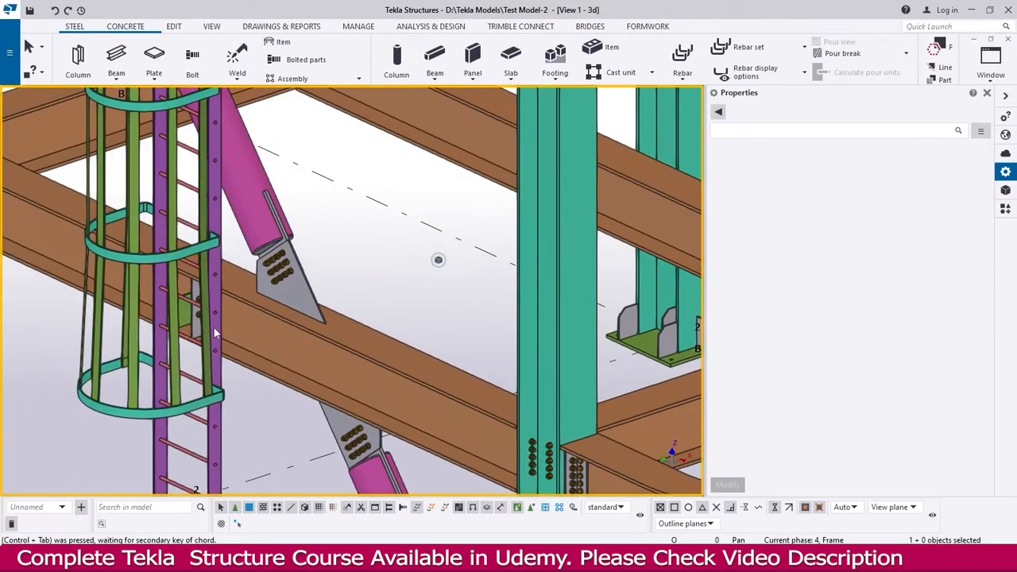
{"action": "key", "text": "ctrl+r"}
{"action": "left_click", "coordinate": [198, 310]}
{"action": "middle_click_drag", "start_coordinate": [198, 311], "coordinate": [164, 279], "text": "ctrl"}
{"action": "scroll", "coordinate": [201, 303], "scroll_direction": "down", "scroll_amount": 1}
{"action": "key", "text": "v"}
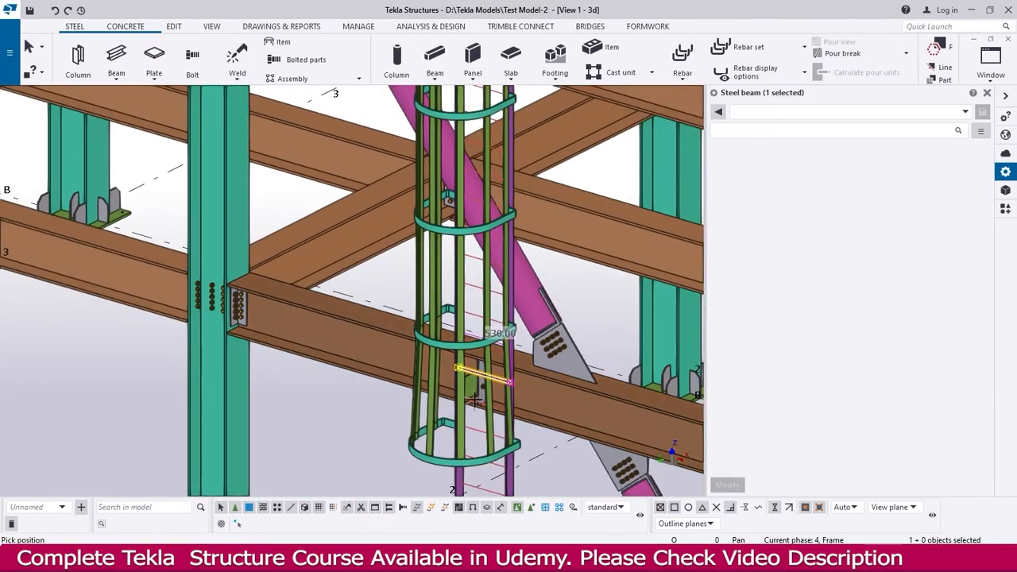
{"action": "middle_click_drag", "start_coordinate": [420, 382], "coordinate": [594, 390], "text": "ctrl"}
{"action": "middle_click_drag", "start_coordinate": [540, 411], "coordinate": [465, 332]}
{"action": "scroll", "coordinate": [374, 333], "scroll_direction": "up", "scroll_amount": 2}
{"action": "left_click", "coordinate": [320, 378]}
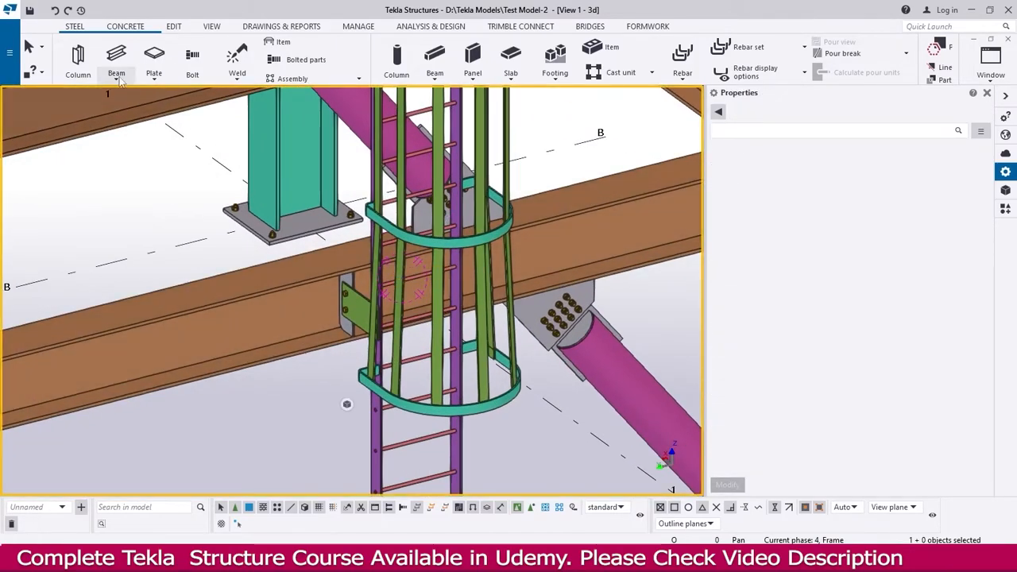
{"action": "left_click", "coordinate": [42, 71]}
{"action": "left_click", "coordinate": [72, 251]}
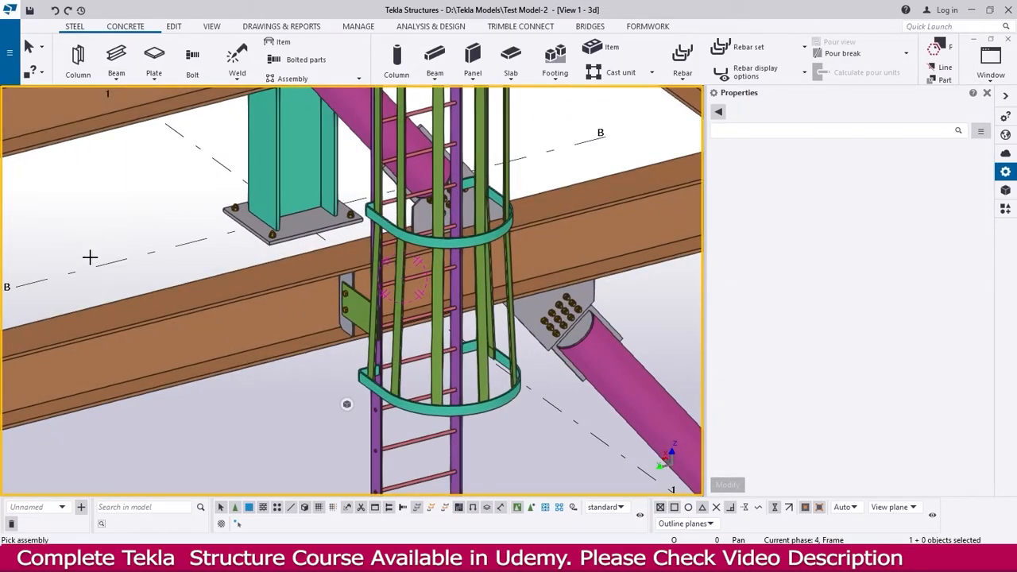
{"action": "left_click", "coordinate": [283, 327]}
{"action": "scroll", "coordinate": [284, 326], "scroll_direction": "down", "scroll_amount": 3}
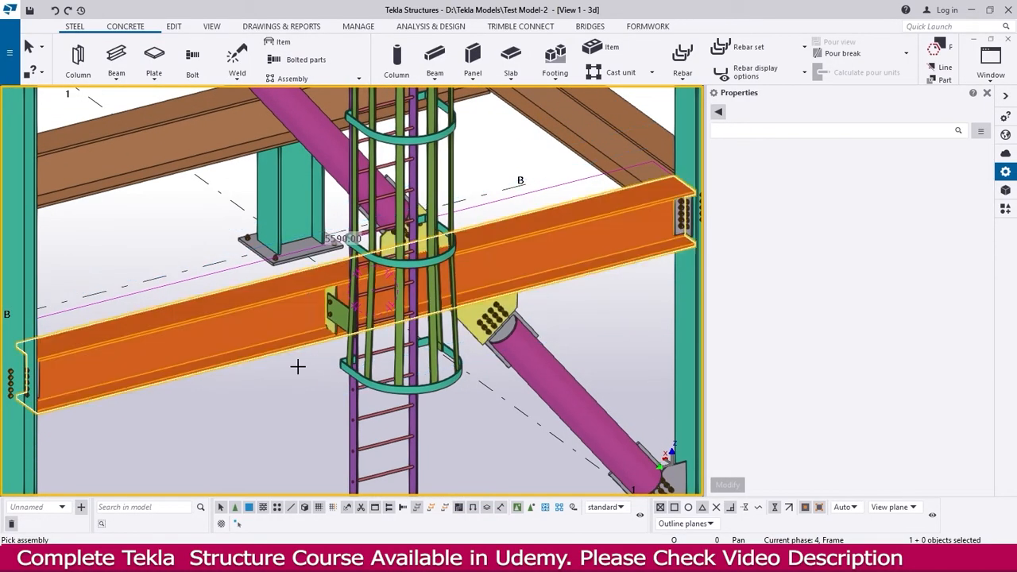
{"action": "scroll", "coordinate": [305, 357], "scroll_direction": "up", "scroll_amount": 4}
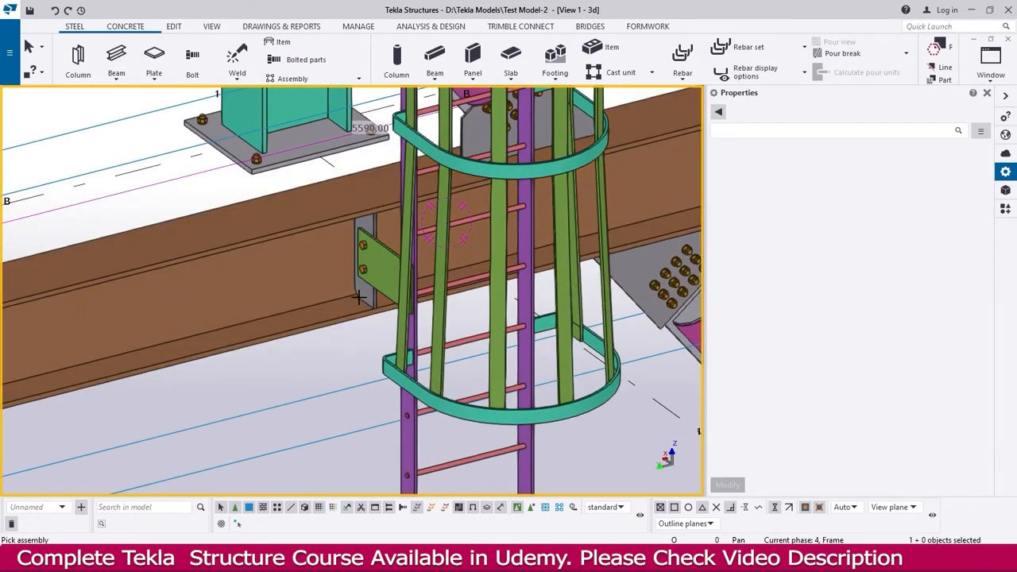
{"action": "scroll", "coordinate": [372, 299], "scroll_direction": "up", "scroll_amount": 1}
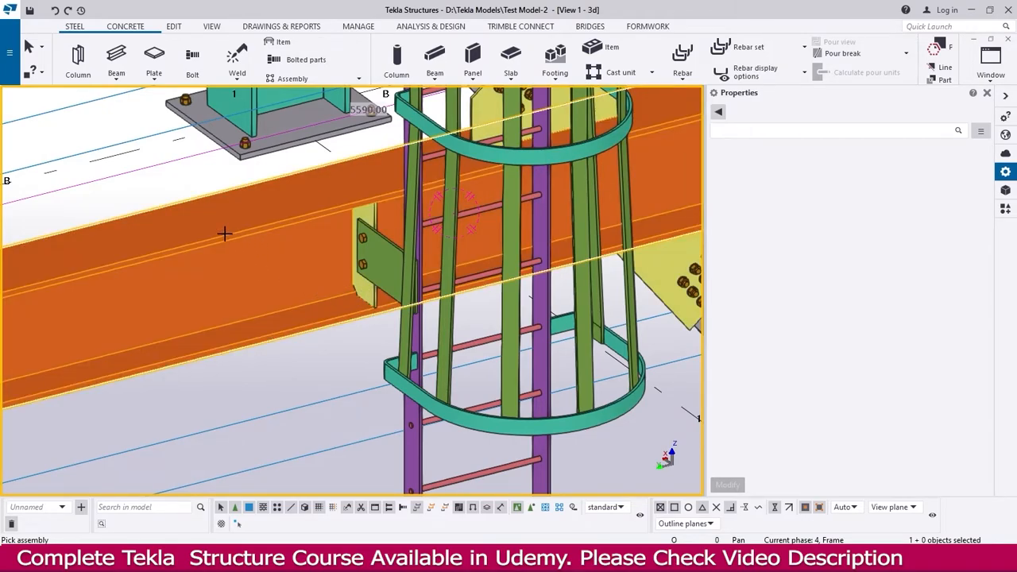
Inquire the ladder's assembly objects and examine which part at the ladder base is the main part.
{"action": "left_click", "coordinate": [431, 329]}
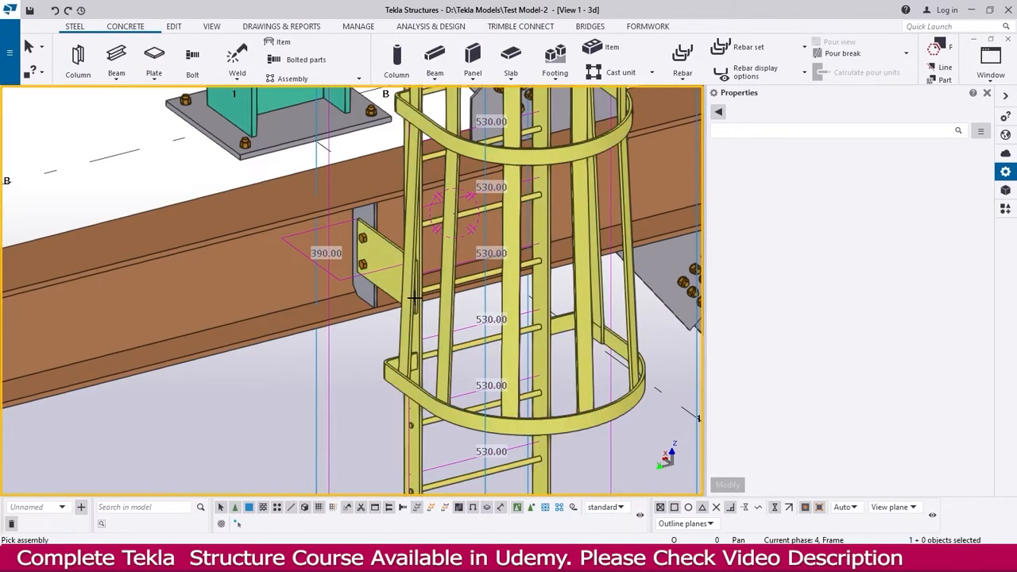
{"action": "scroll", "coordinate": [414, 298], "scroll_direction": "down", "scroll_amount": 6}
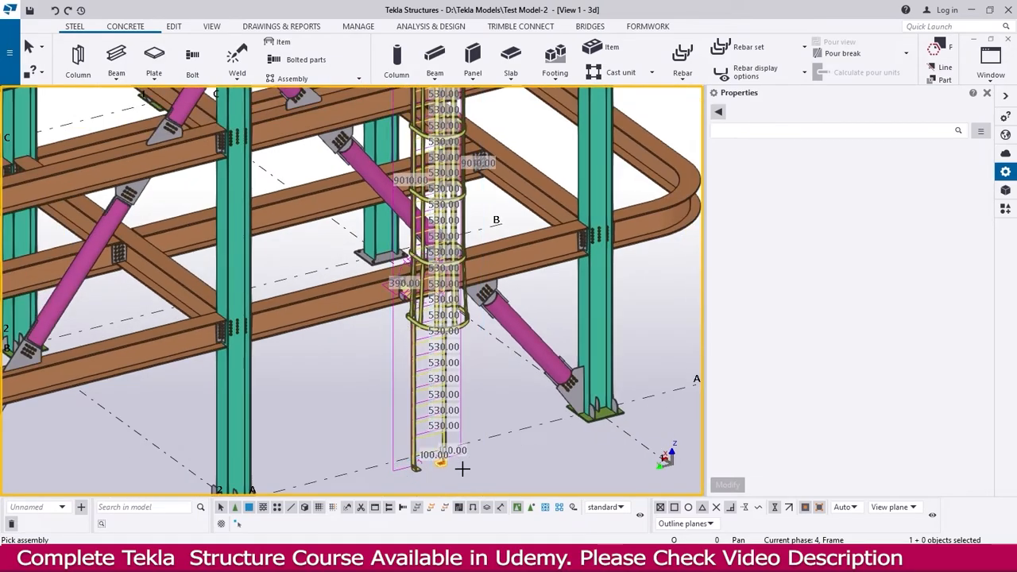
{"action": "scroll", "coordinate": [464, 469], "scroll_direction": "up", "scroll_amount": 5}
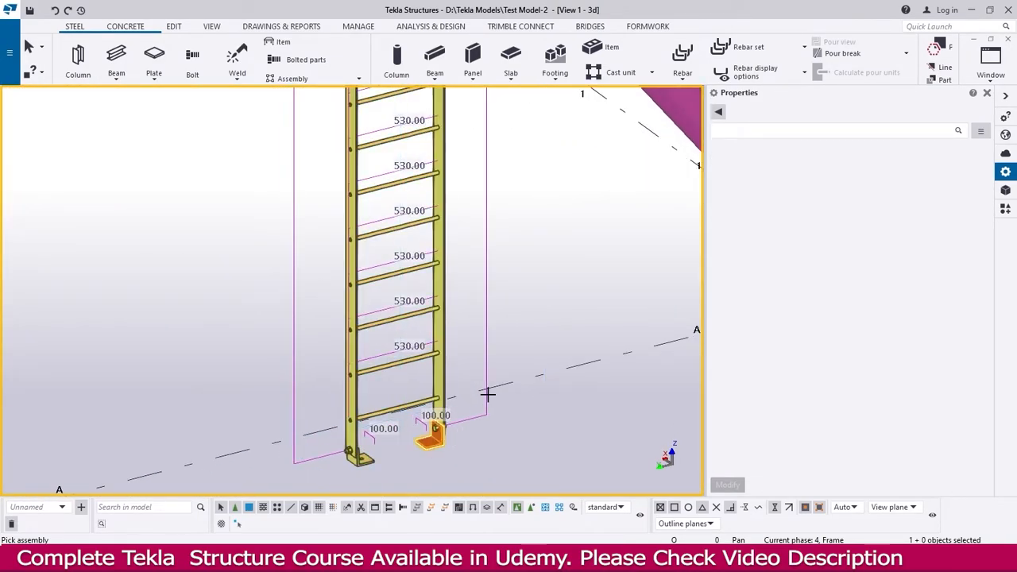
{"action": "scroll", "coordinate": [486, 390], "scroll_direction": "down", "scroll_amount": 3}
{"action": "scroll", "coordinate": [385, 330], "scroll_direction": "up", "scroll_amount": 2}
{"action": "scroll", "coordinate": [398, 318], "scroll_direction": "up", "scroll_amount": 3}
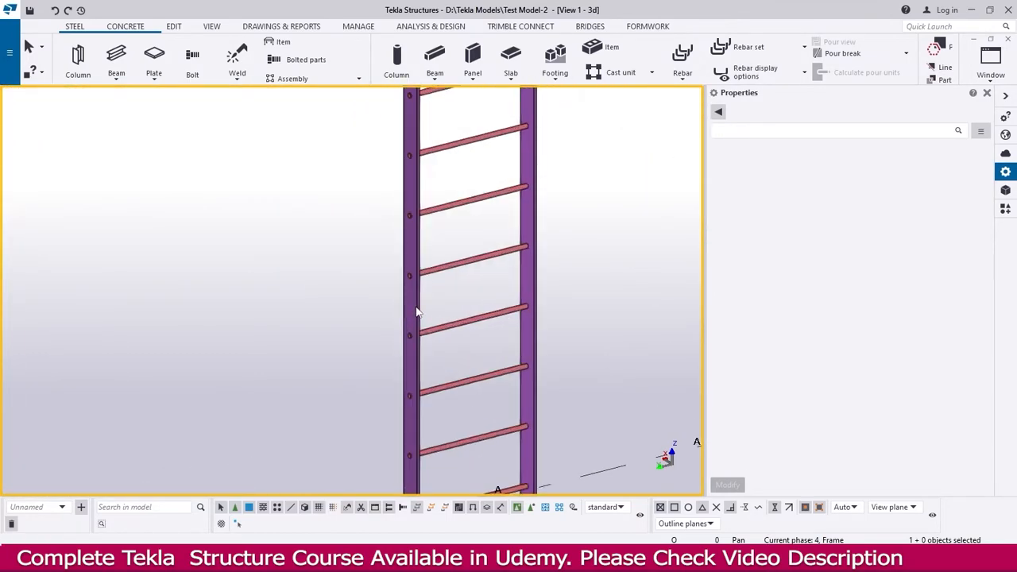
Set the PL10*100 stringer on the PL200*10 plate's side as the new main part of the ladder assembly.
{"action": "left_click", "coordinate": [412, 309]}
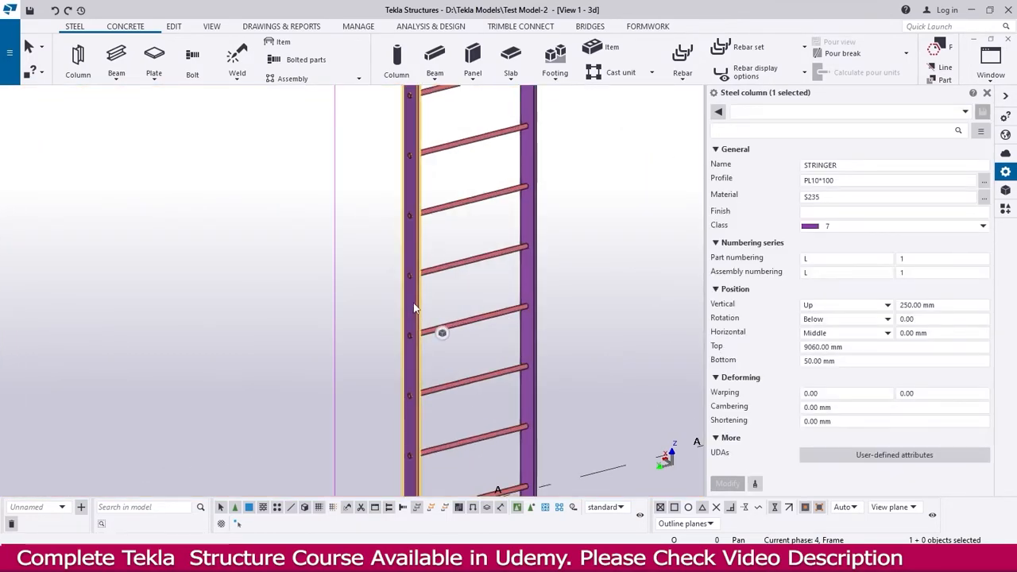
{"action": "right_click", "coordinate": [414, 308]}
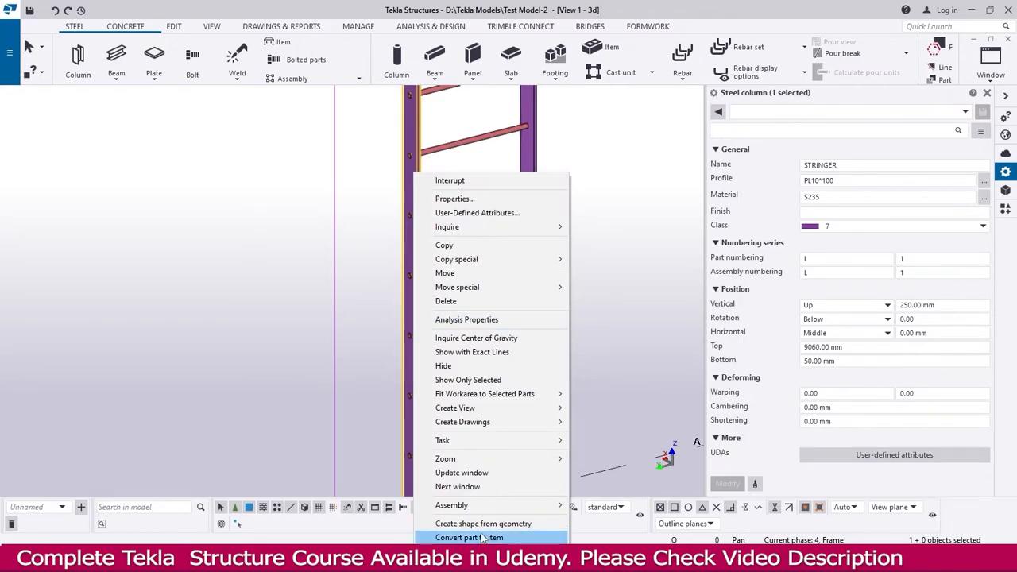
{"action": "mouse_move", "coordinate": [477, 505]}
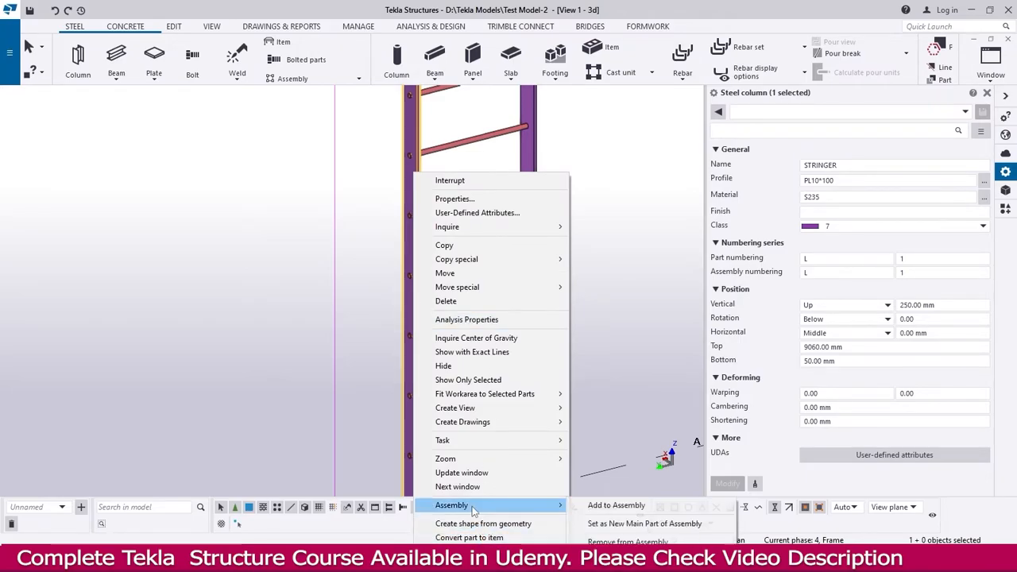
{"action": "left_click", "coordinate": [648, 525]}
{"action": "scroll", "coordinate": [590, 454], "scroll_direction": "down", "scroll_amount": 5}
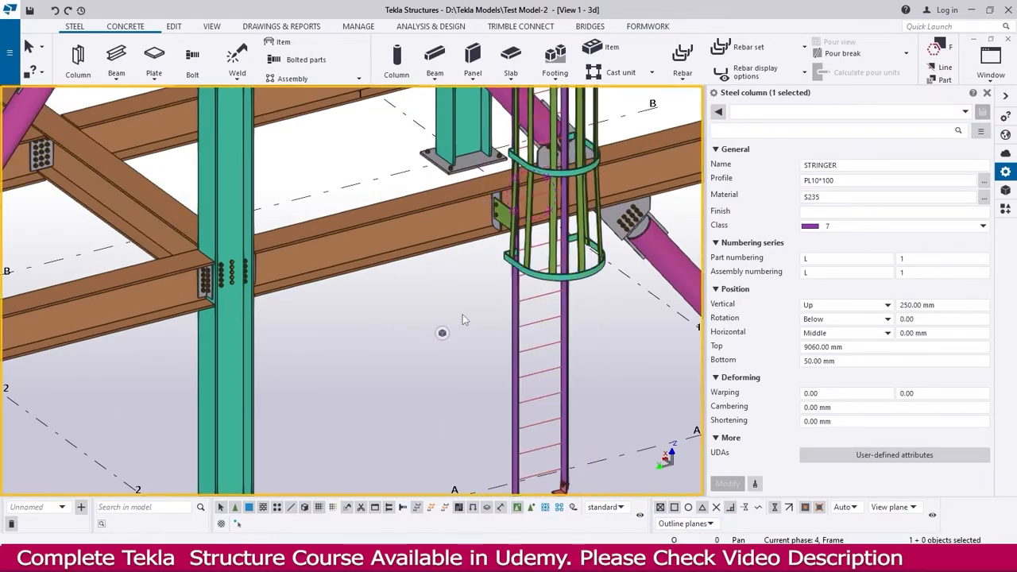
Inquire the ladder's assembly objects again to check its main part and the inclusion of the PL200*10 plate.
{"action": "key", "text": "Escape"}
{"action": "left_click", "coordinate": [43, 73]}
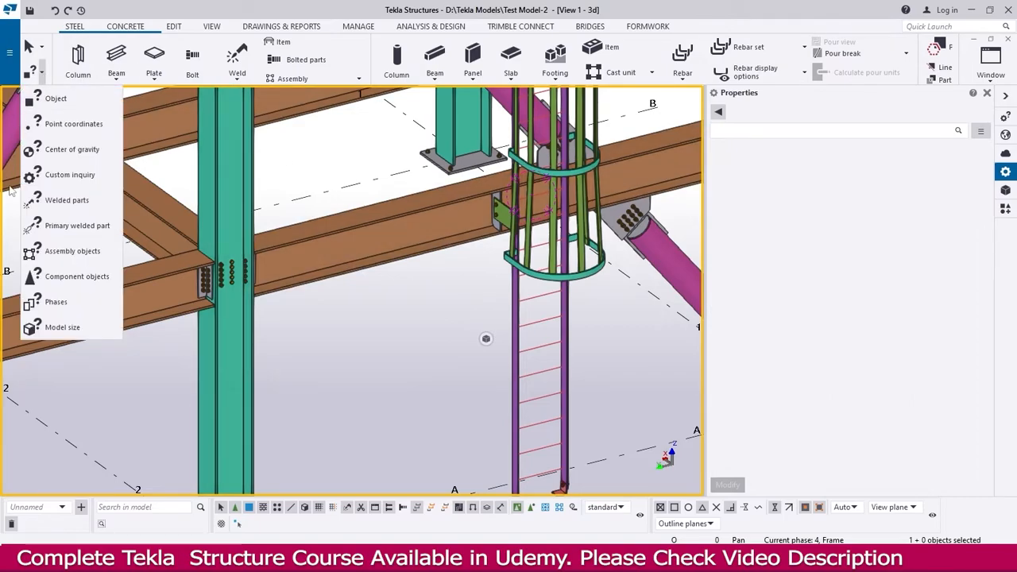
{"action": "left_click", "coordinate": [87, 278]}
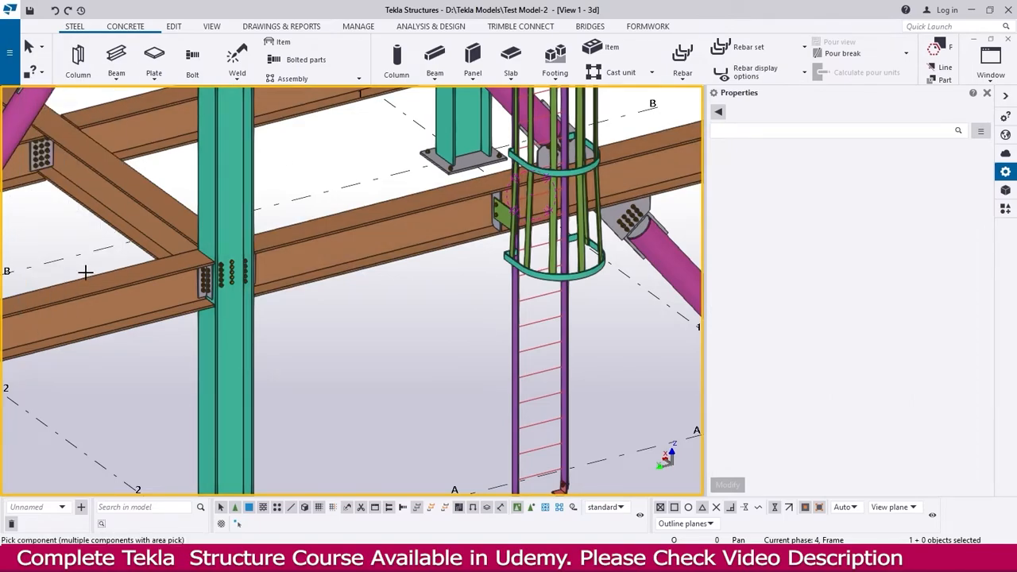
{"action": "left_click", "coordinate": [42, 74]}
{"action": "left_click", "coordinate": [72, 251]}
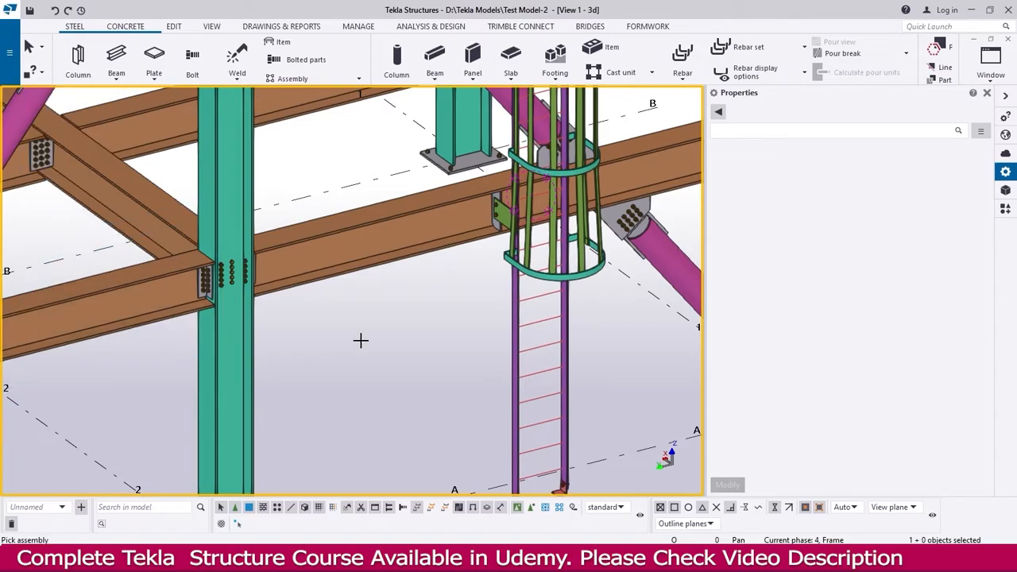
{"action": "left_click", "coordinate": [561, 374]}
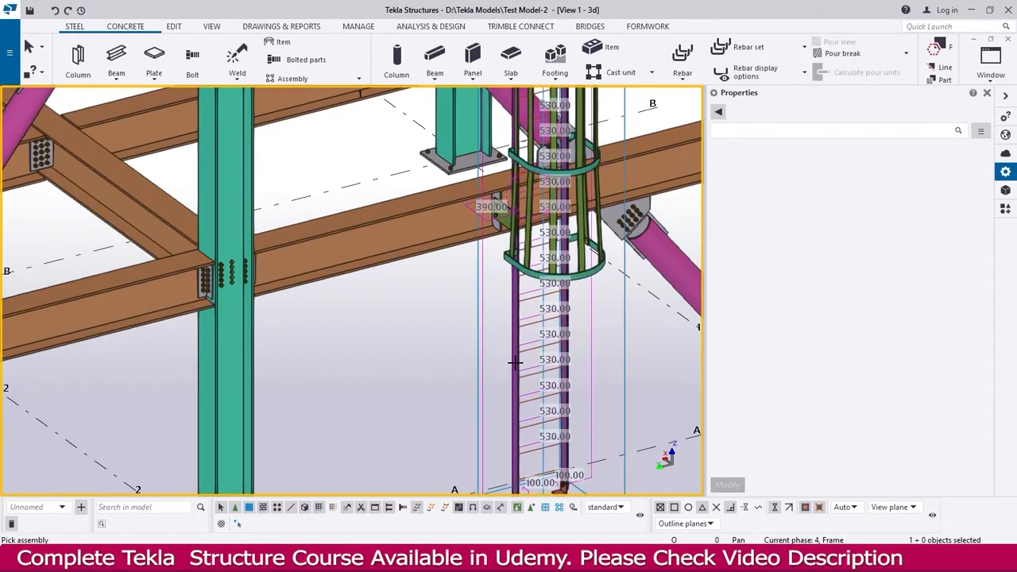
{"action": "middle_click_drag", "start_coordinate": [597, 293], "coordinate": [504, 410]}
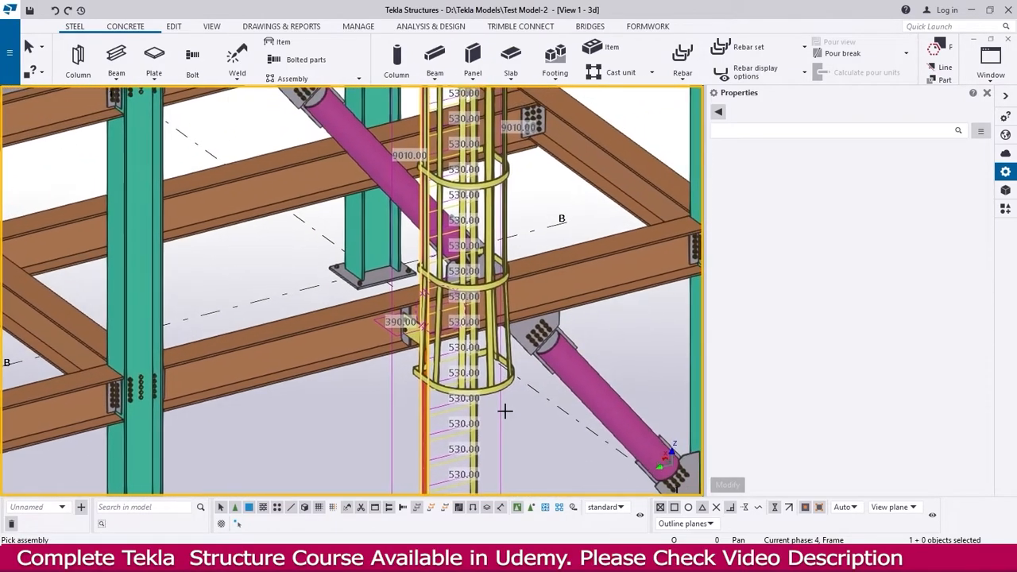
{"action": "scroll", "coordinate": [535, 417], "scroll_direction": "up", "scroll_amount": 6}
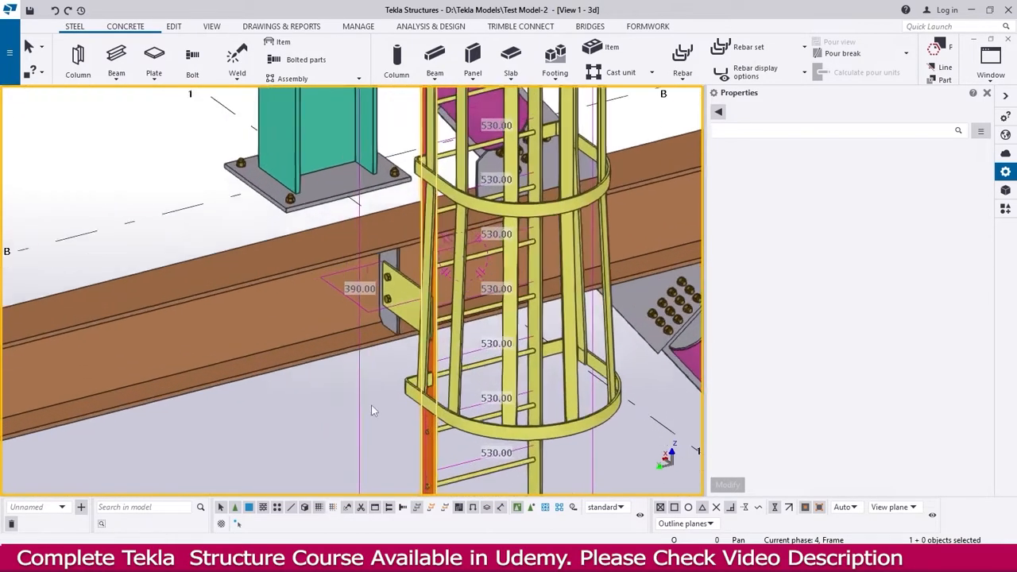
{"action": "scroll", "coordinate": [426, 237], "scroll_direction": "up", "scroll_amount": 2}
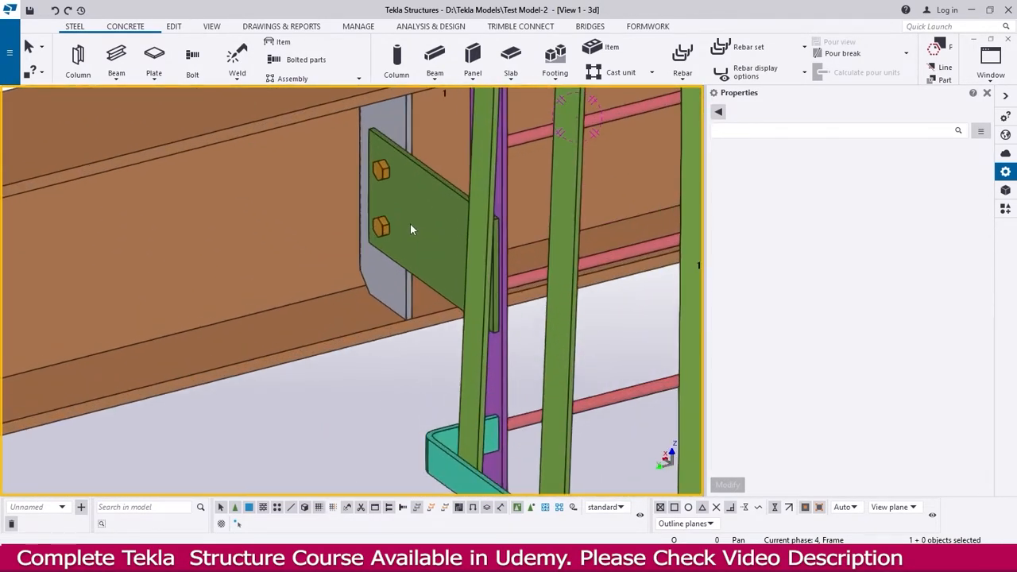
{"action": "scroll", "coordinate": [398, 215], "scroll_direction": "down", "scroll_amount": 5}
{"action": "scroll", "coordinate": [370, 270], "scroll_direction": "down", "scroll_amount": 2}
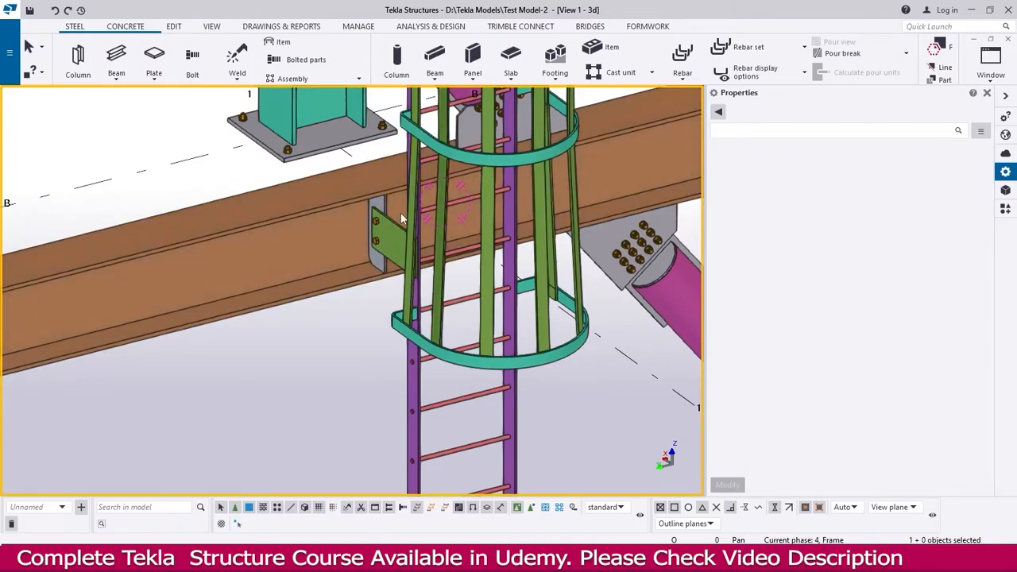
Select the PL200*10 plate, its bolt group and the contour plate, and bring up the Plan +3000 view.
{"action": "scroll", "coordinate": [382, 220], "scroll_direction": "up", "scroll_amount": 4}
{"action": "left_click", "coordinate": [457, 238]}
{"action": "left_click", "coordinate": [411, 219], "text": "ctrl"}
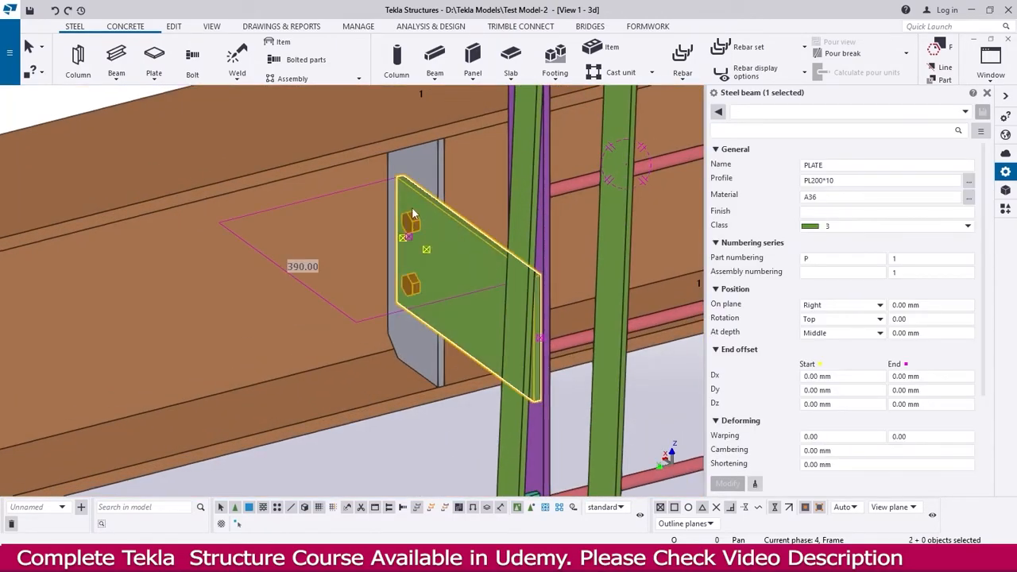
{"action": "left_click", "coordinate": [426, 162], "text": "ctrl"}
{"action": "key", "text": "ctrl+Tab"}
{"action": "key", "text": "ctrl+Tab"}
{"action": "key", "text": "ctrl+Tab"}
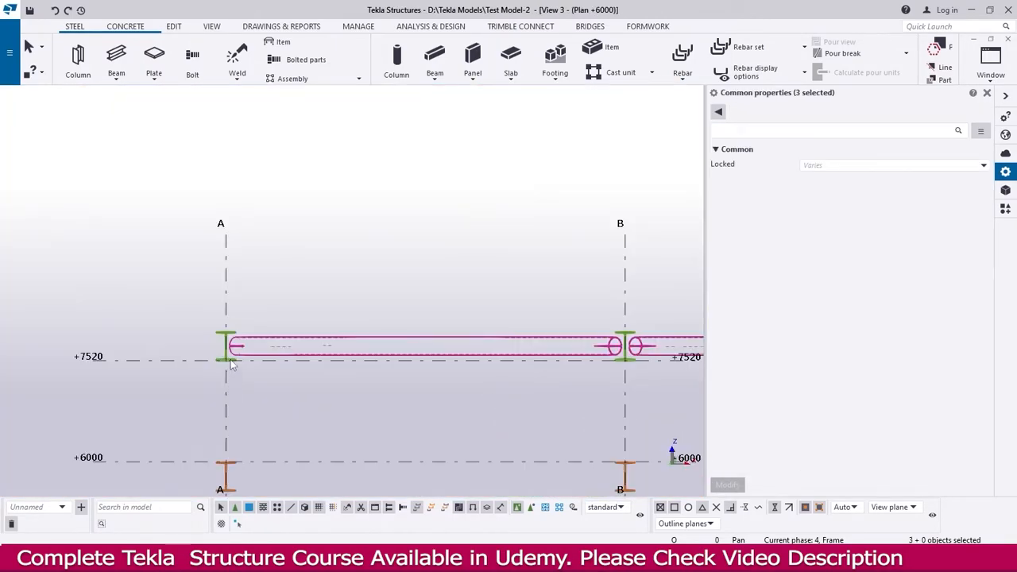
{"action": "scroll", "coordinate": [232, 335], "scroll_direction": "down", "scroll_amount": 5}
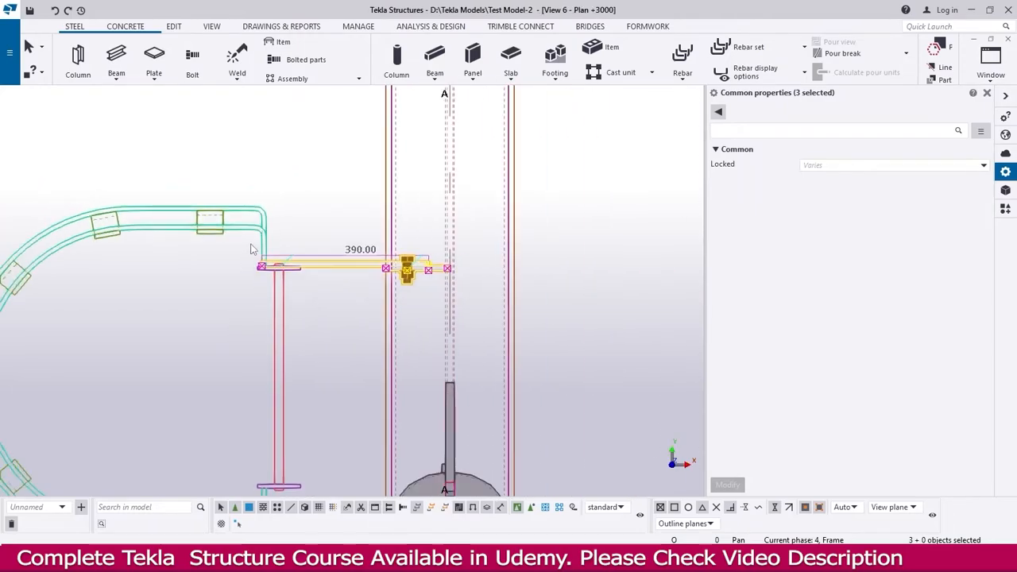
{"action": "scroll", "coordinate": [288, 337], "scroll_direction": "up", "scroll_amount": 1}
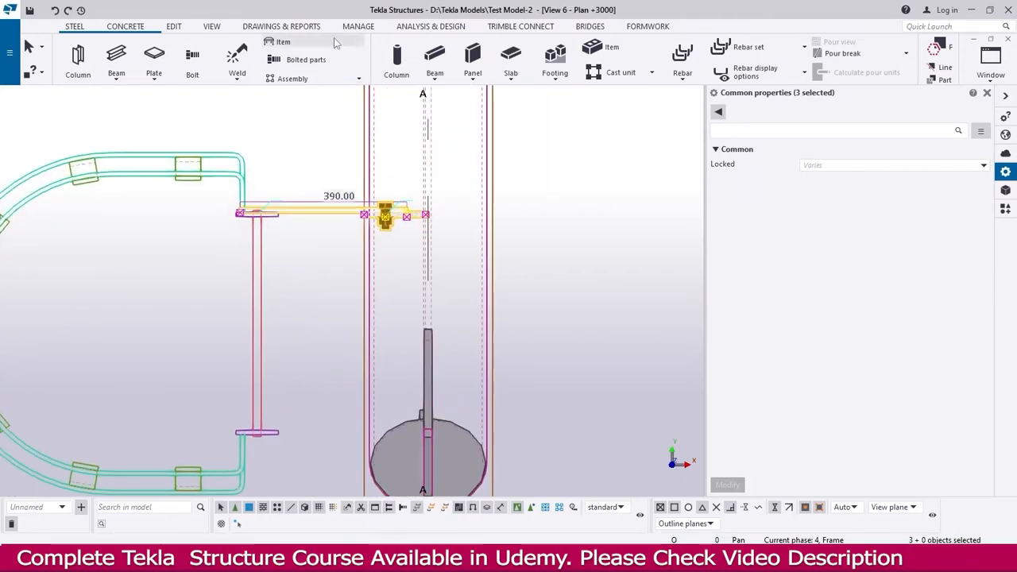
Set the work plane for the Plan +3000 view.
{"action": "left_click", "coordinate": [213, 28]}
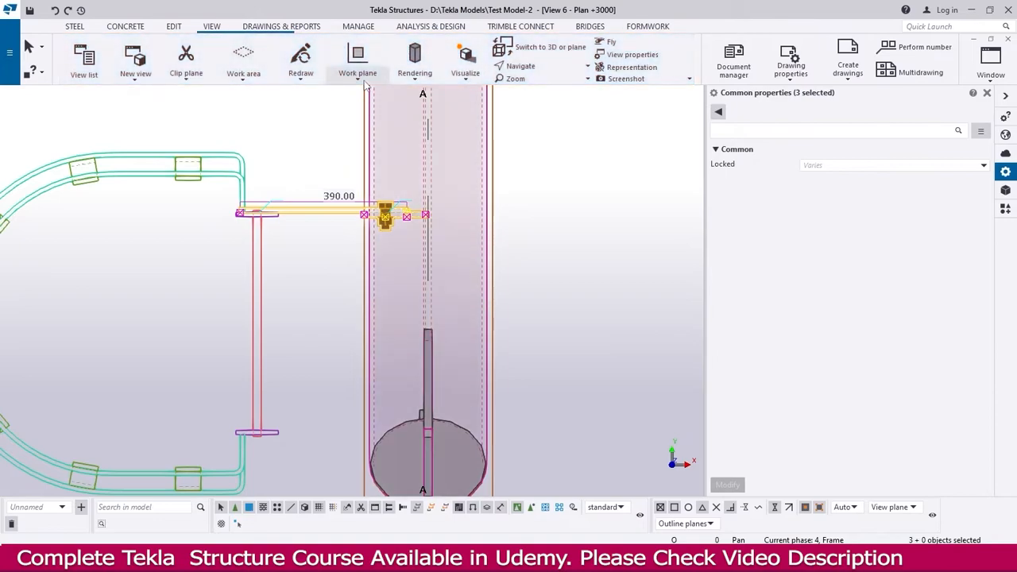
{"action": "left_click", "coordinate": [357, 65]}
{"action": "left_click", "coordinate": [373, 295]}
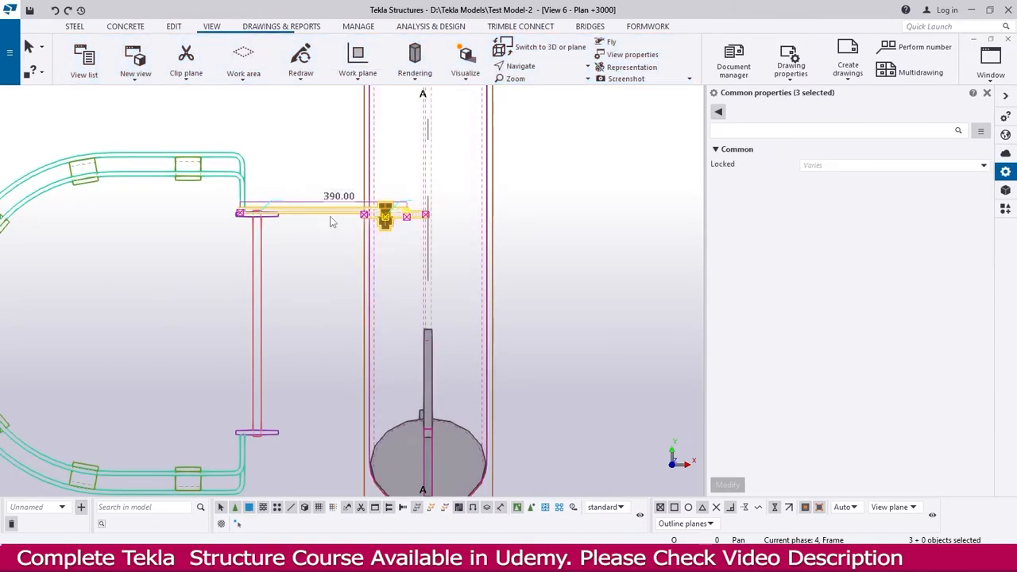
Mirror-copy the selected plate, bolt group and contour plate about the rung's midpoint, using X0 1590, Y0 5000 and angle 0.
{"action": "scroll", "coordinate": [382, 211], "scroll_direction": "up", "scroll_amount": 2}
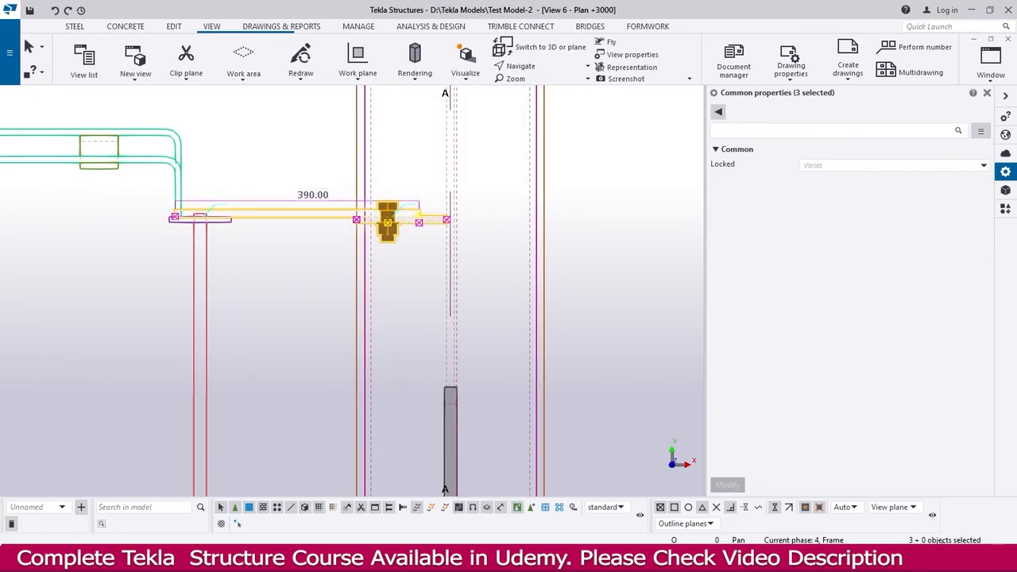
{"action": "right_click", "coordinate": [293, 261]}
{"action": "mouse_move", "coordinate": [348, 301]}
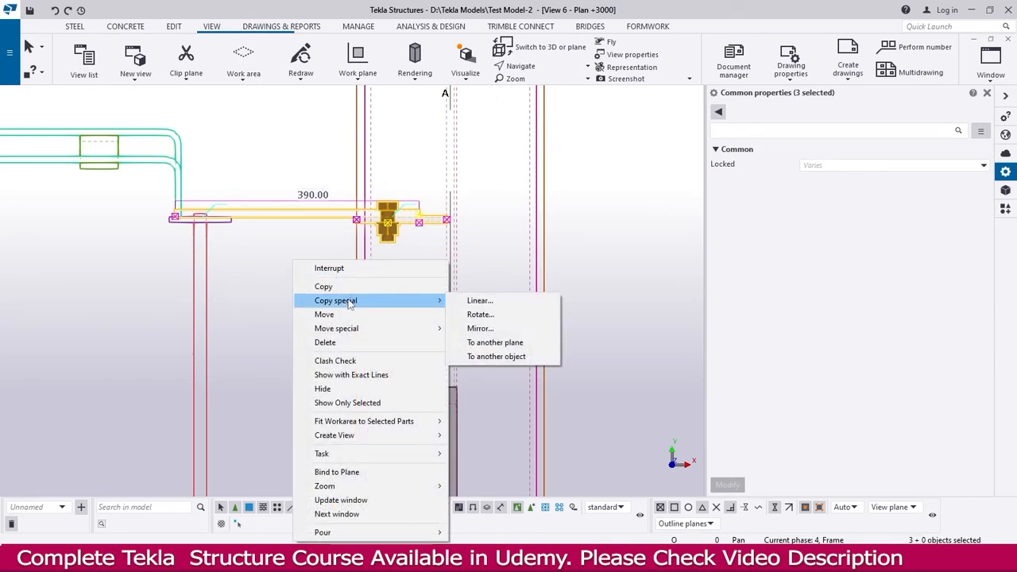
{"action": "left_click", "coordinate": [479, 328]}
{"action": "left_click", "coordinate": [290, 315]}
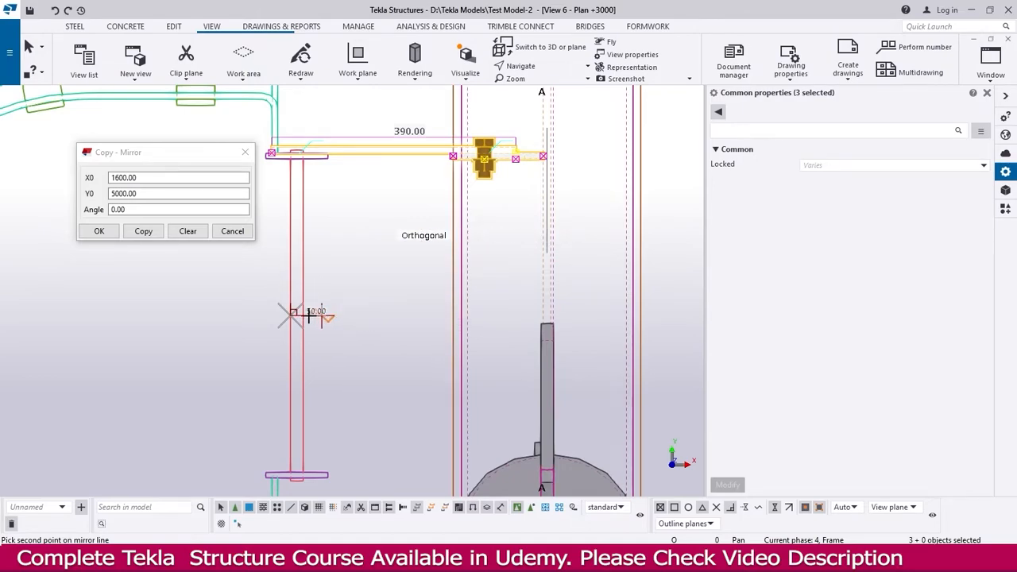
{"action": "left_click", "coordinate": [303, 317]}
{"action": "left_click", "coordinate": [144, 232]}
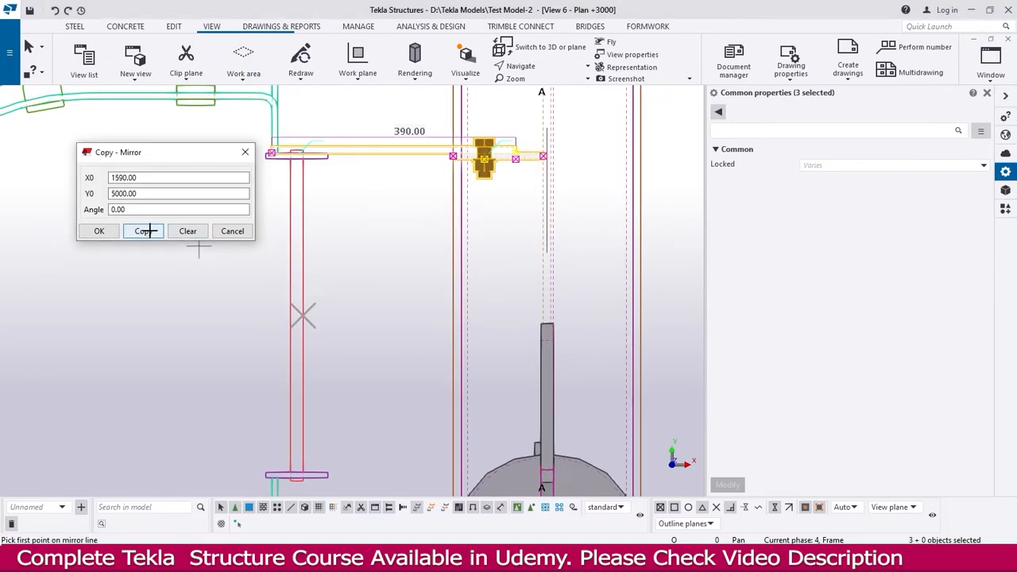
{"action": "middle_click_drag", "start_coordinate": [415, 461], "coordinate": [414, 328]}
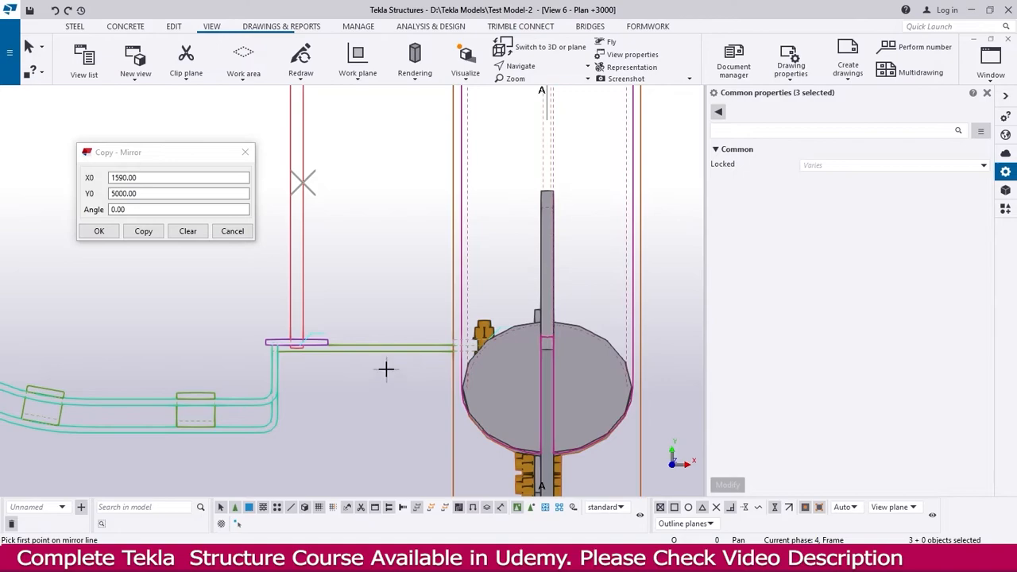
{"action": "left_click", "coordinate": [238, 232]}
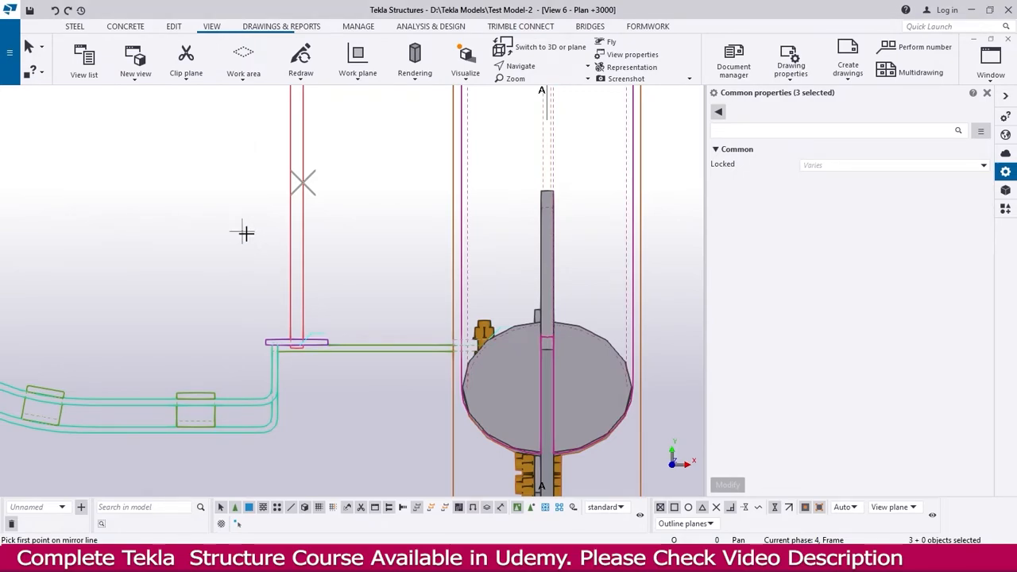
Add the mirrored plate, bolt group and contour plate to the selection and bring up the ladder's elevation view.
{"action": "scroll", "coordinate": [379, 343], "scroll_direction": "up", "scroll_amount": 3}
{"action": "left_click", "coordinate": [383, 359], "text": "ctrl"}
{"action": "left_click", "coordinate": [559, 330], "text": "ctrl"}
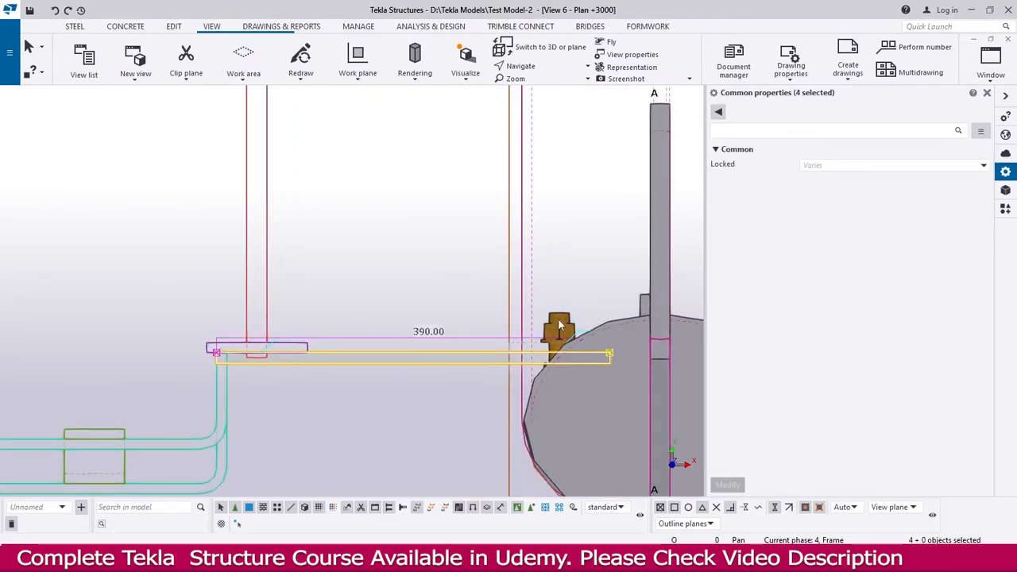
{"action": "scroll", "coordinate": [537, 340], "scroll_direction": "up", "scroll_amount": 1}
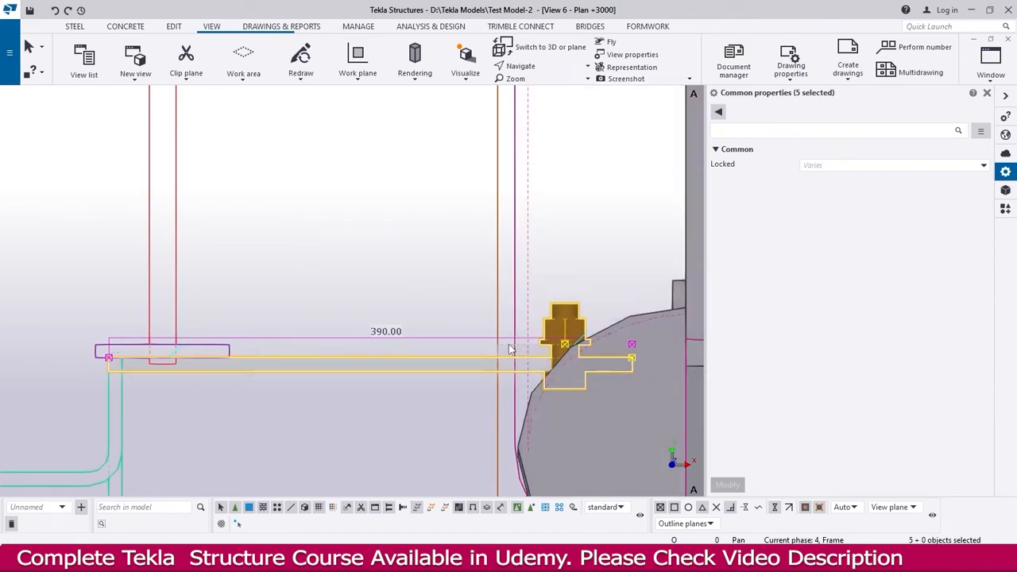
{"action": "scroll", "coordinate": [521, 350], "scroll_direction": "up", "scroll_amount": 1}
{"action": "left_click", "coordinate": [399, 355], "text": "ctrl"}
{"action": "scroll", "coordinate": [346, 343], "scroll_direction": "down", "scroll_amount": 2}
{"action": "scroll", "coordinate": [344, 338], "scroll_direction": "down", "scroll_amount": 3}
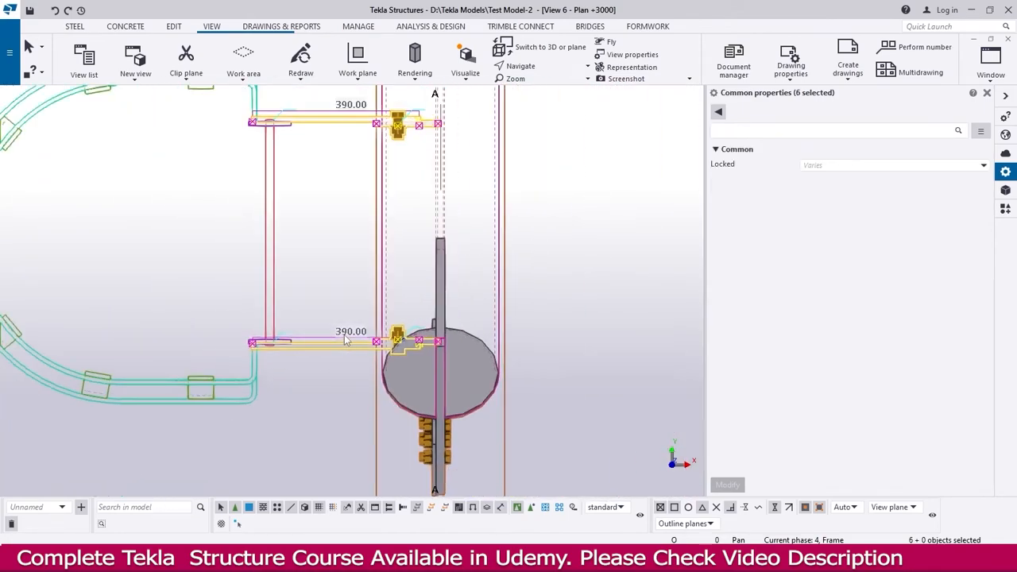
{"action": "scroll", "coordinate": [347, 235], "scroll_direction": "down", "scroll_amount": 1}
{"action": "scroll", "coordinate": [395, 199], "scroll_direction": "up", "scroll_amount": 1}
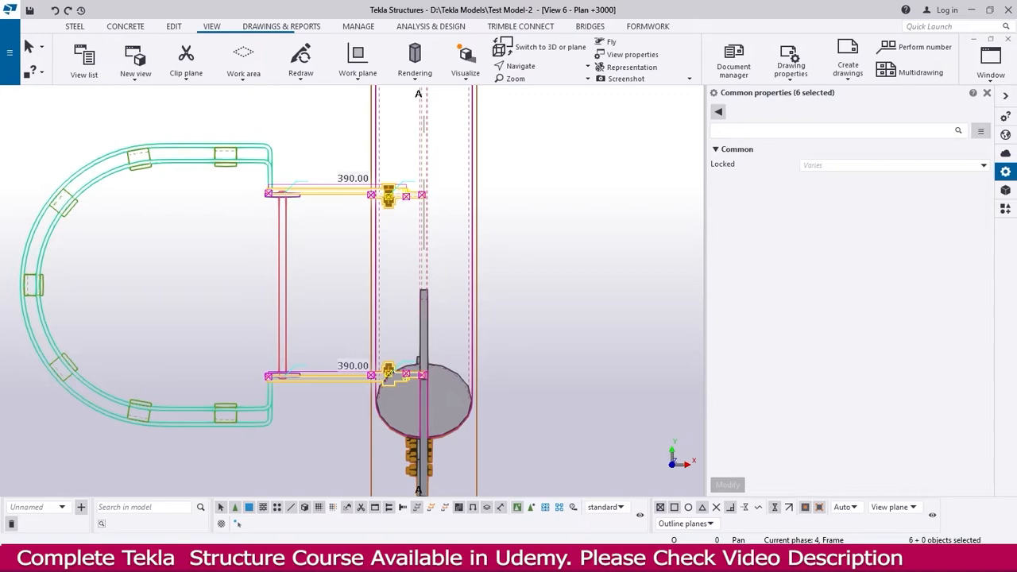
{"action": "scroll", "coordinate": [520, 406], "scroll_direction": "down", "scroll_amount": 3}
{"action": "middle_click_drag", "start_coordinate": [555, 365], "coordinate": [471, 385]}
{"action": "key", "text": "ctrl+Tab"}
{"action": "key", "text": "ctrl+Tab"}
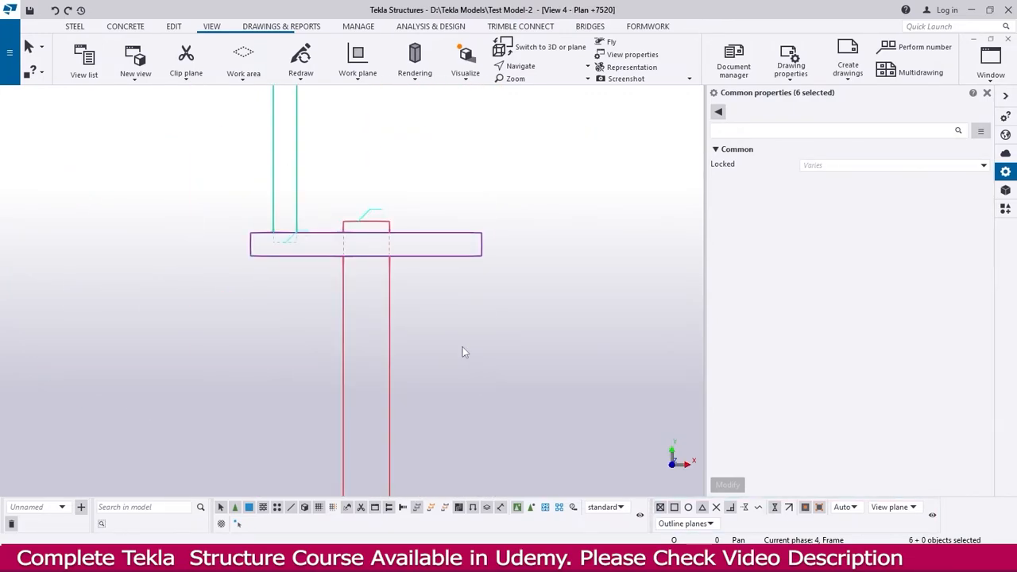
{"action": "key", "text": "ctrl+Tab"}
Copy the selected connection parts from the +3000 beam's top at grid A to the +6000 beam's top, without expanding the view depth.
{"action": "scroll", "coordinate": [404, 294], "scroll_direction": "down", "scroll_amount": 4}
{"action": "scroll", "coordinate": [394, 308], "scroll_direction": "down", "scroll_amount": 3}
{"action": "scroll", "coordinate": [388, 314], "scroll_direction": "up", "scroll_amount": 1}
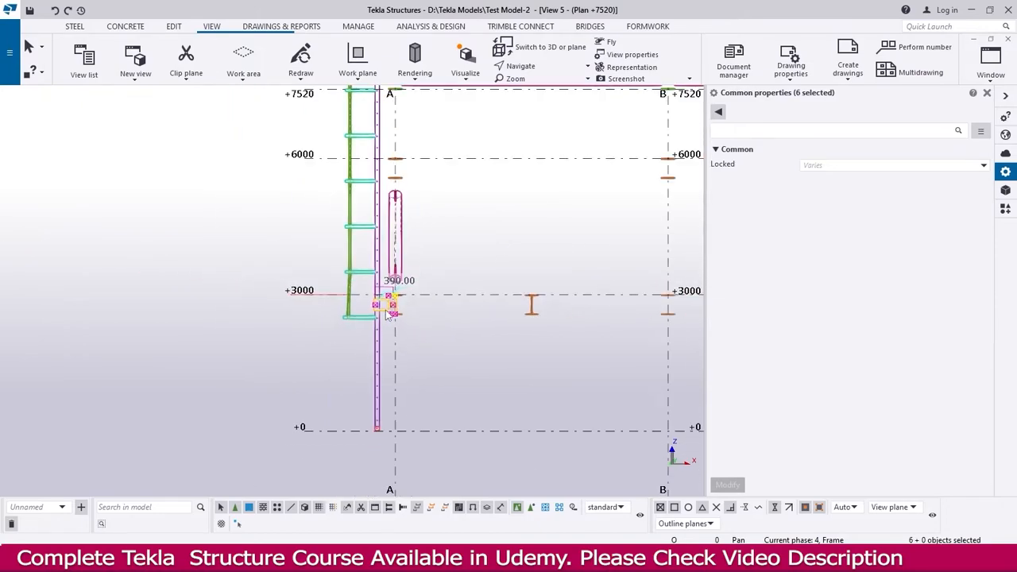
{"action": "middle_click_drag", "start_coordinate": [435, 260], "coordinate": [366, 341]}
{"action": "scroll", "coordinate": [356, 357], "scroll_direction": "up", "scroll_amount": 3}
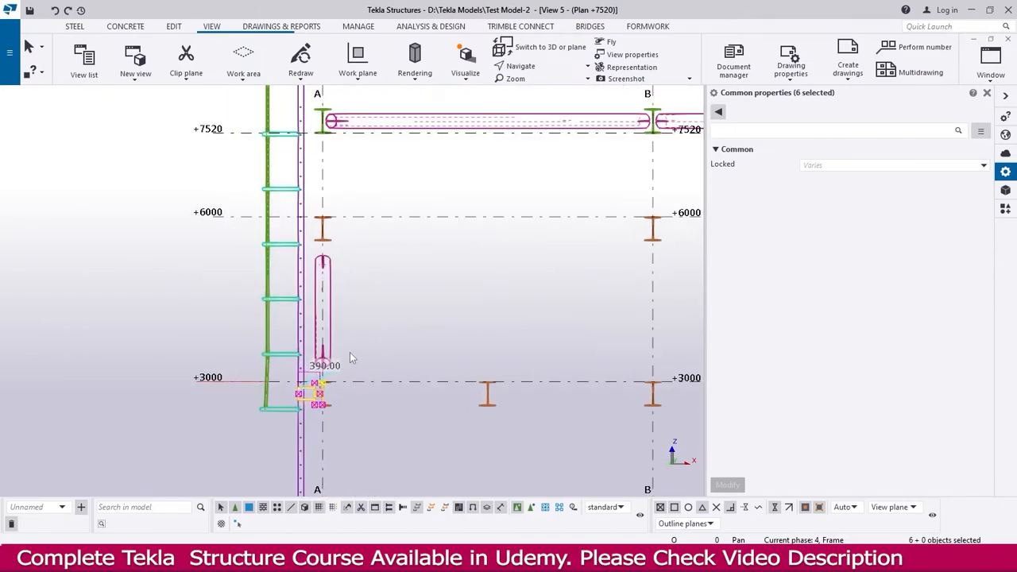
{"action": "scroll", "coordinate": [309, 402], "scroll_direction": "up", "scroll_amount": 7}
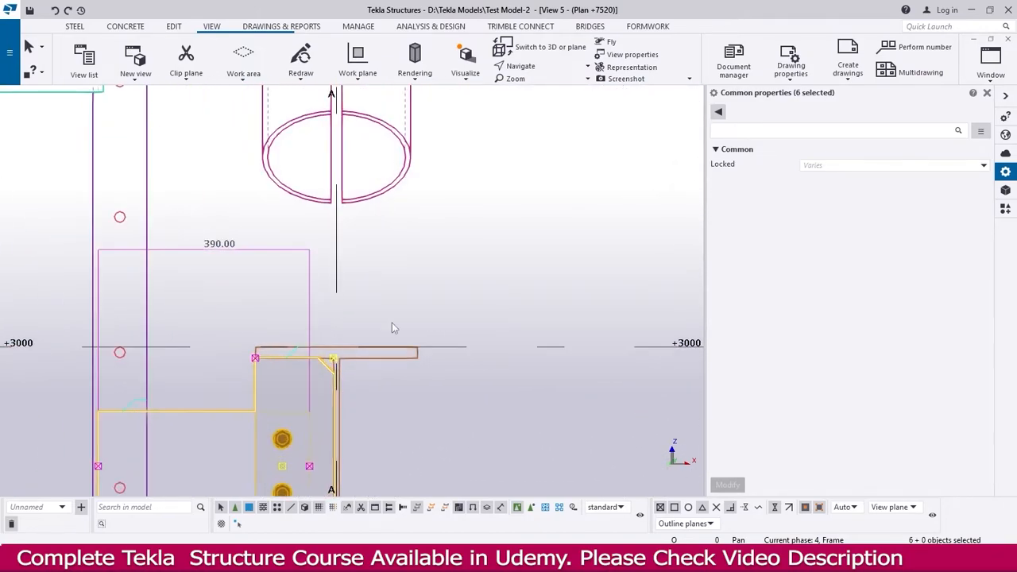
{"action": "right_click", "coordinate": [399, 275]}
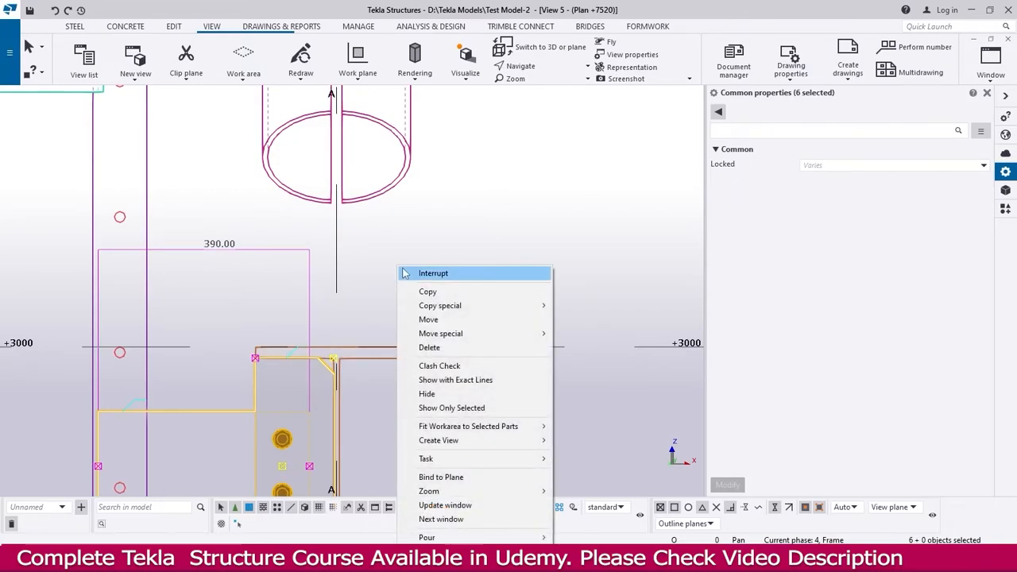
{"action": "left_click", "coordinate": [437, 296]}
{"action": "scroll", "coordinate": [355, 336], "scroll_direction": "up", "scroll_amount": 4}
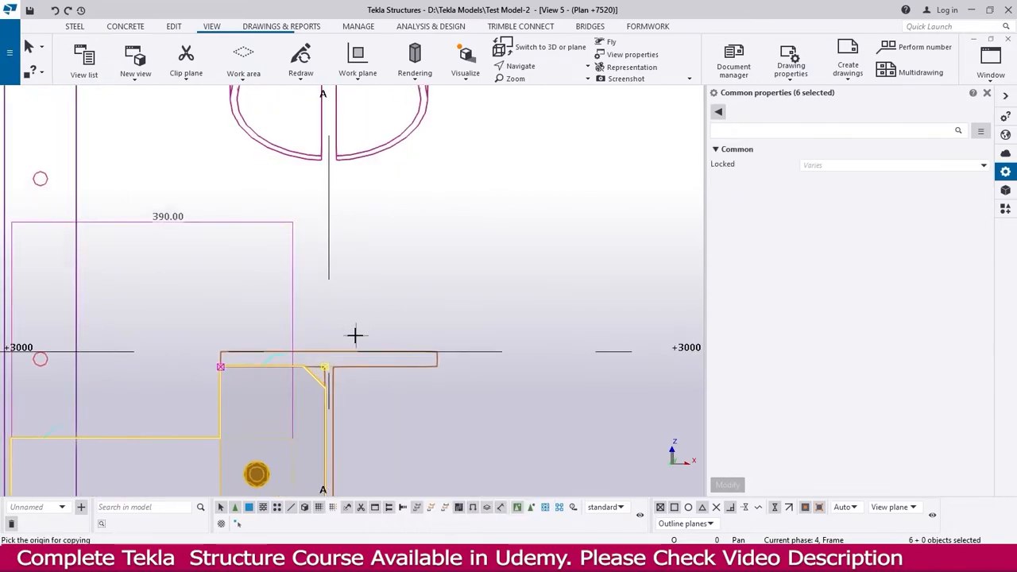
{"action": "left_click", "coordinate": [320, 355]}
{"action": "scroll", "coordinate": [368, 413], "scroll_direction": "down", "scroll_amount": 6}
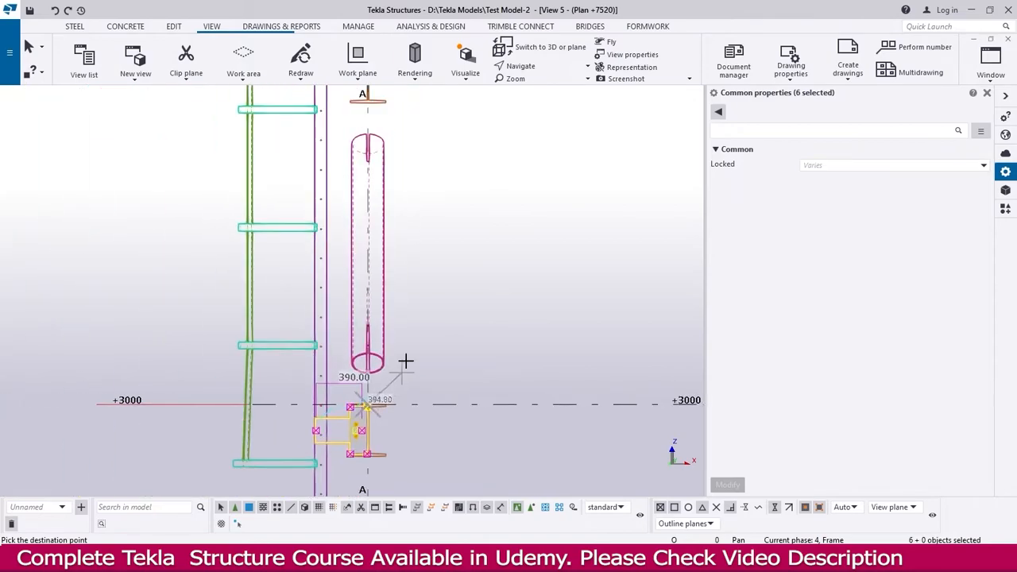
{"action": "scroll", "coordinate": [347, 199], "scroll_direction": "up", "scroll_amount": 7}
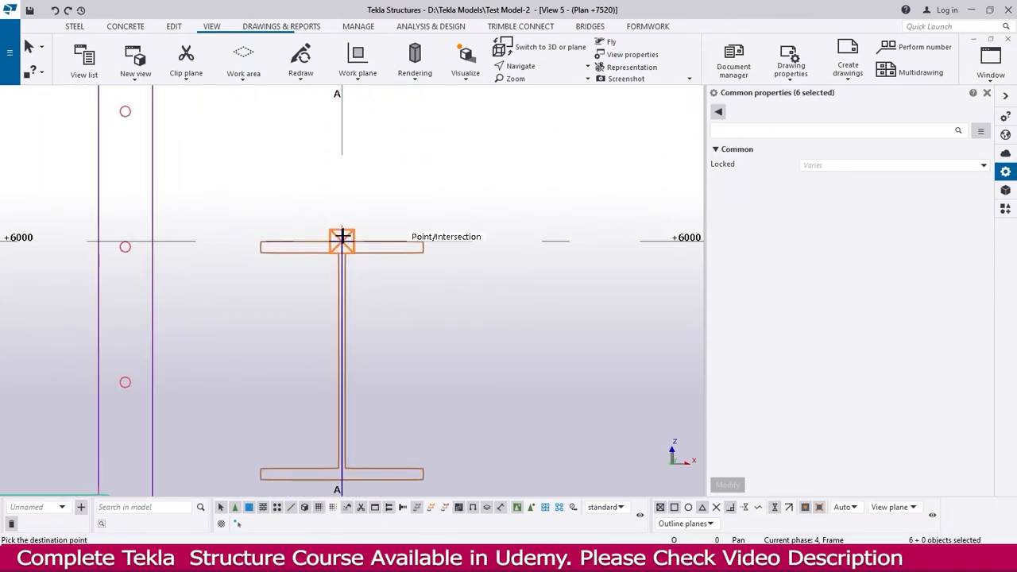
{"action": "left_click", "coordinate": [343, 238]}
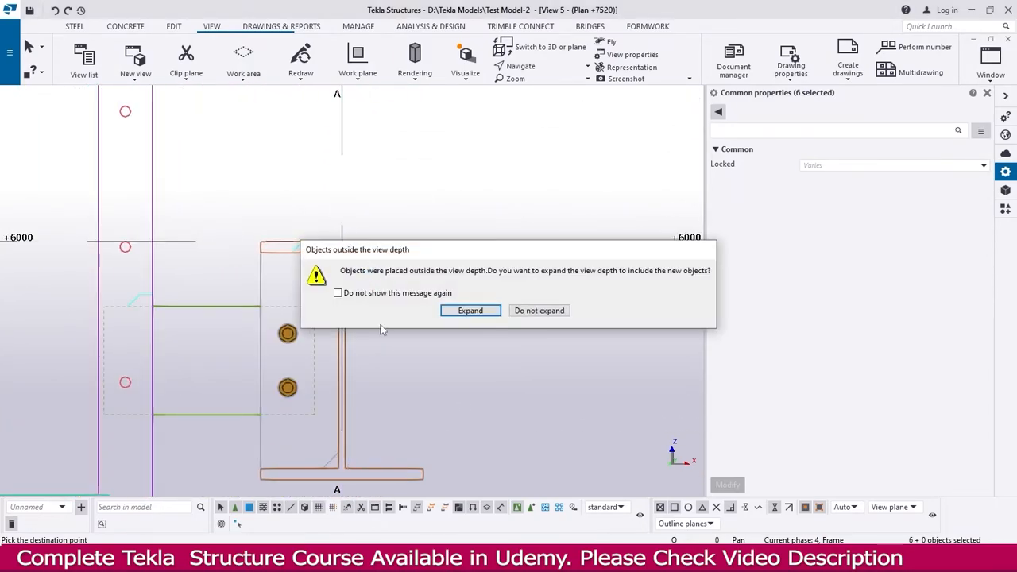
{"action": "left_click", "coordinate": [539, 310]}
Copy the same connection parts to the top flange midpoint of the green +7520 beam at grid A, without expanding the view depth.
{"action": "scroll", "coordinate": [432, 358], "scroll_direction": "down", "scroll_amount": 4}
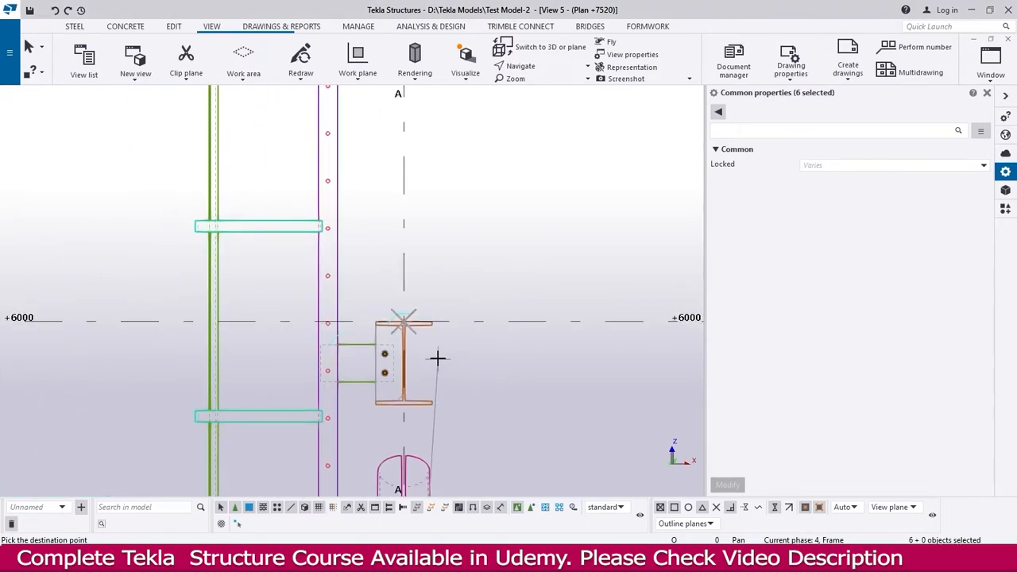
{"action": "scroll", "coordinate": [405, 316], "scroll_direction": "up", "scroll_amount": 4}
{"action": "scroll", "coordinate": [373, 283], "scroll_direction": "up", "scroll_amount": 4}
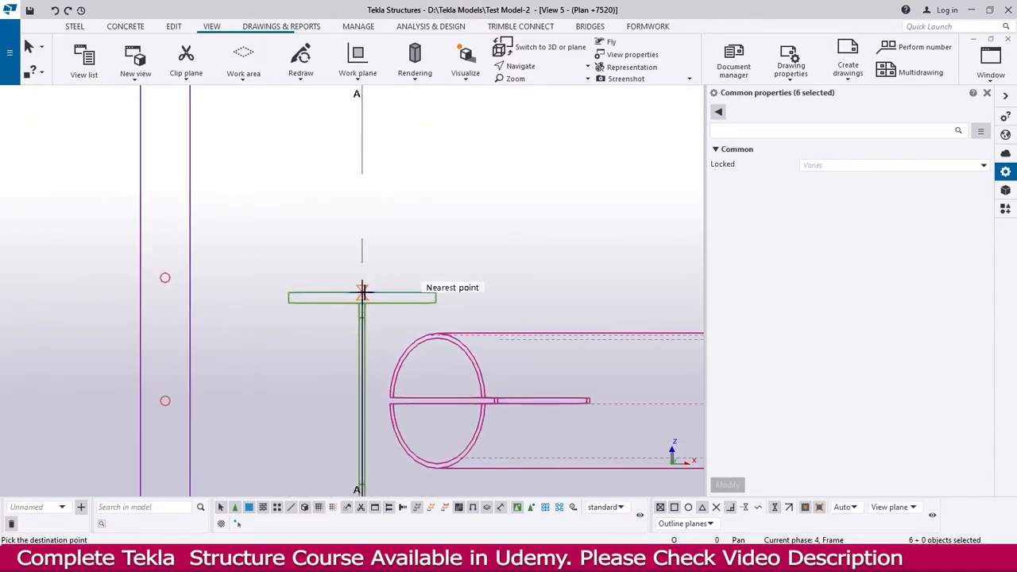
{"action": "scroll", "coordinate": [359, 289], "scroll_direction": "up", "scroll_amount": 3}
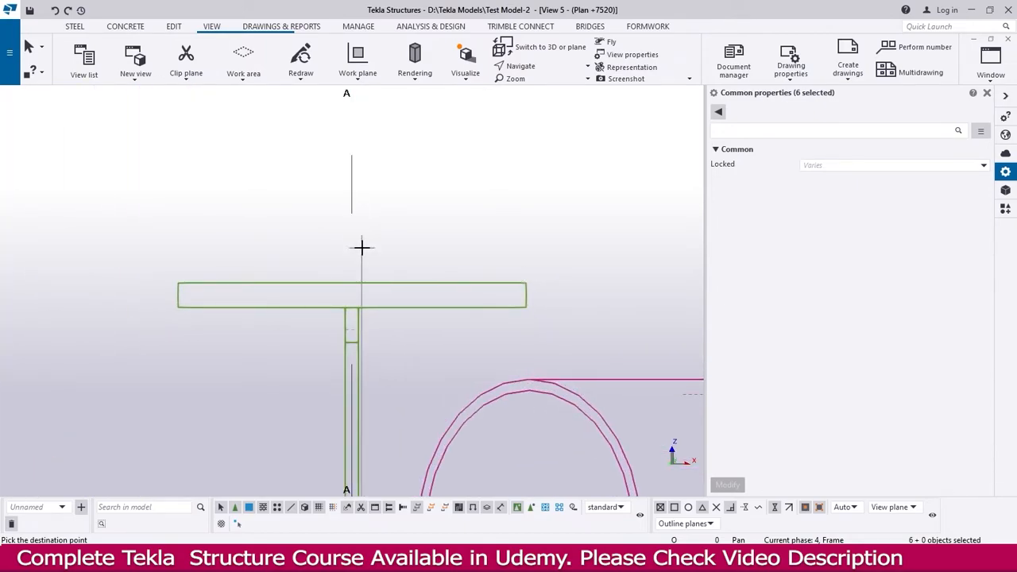
{"action": "right_click", "coordinate": [362, 247]}
{"action": "left_click", "coordinate": [421, 306]}
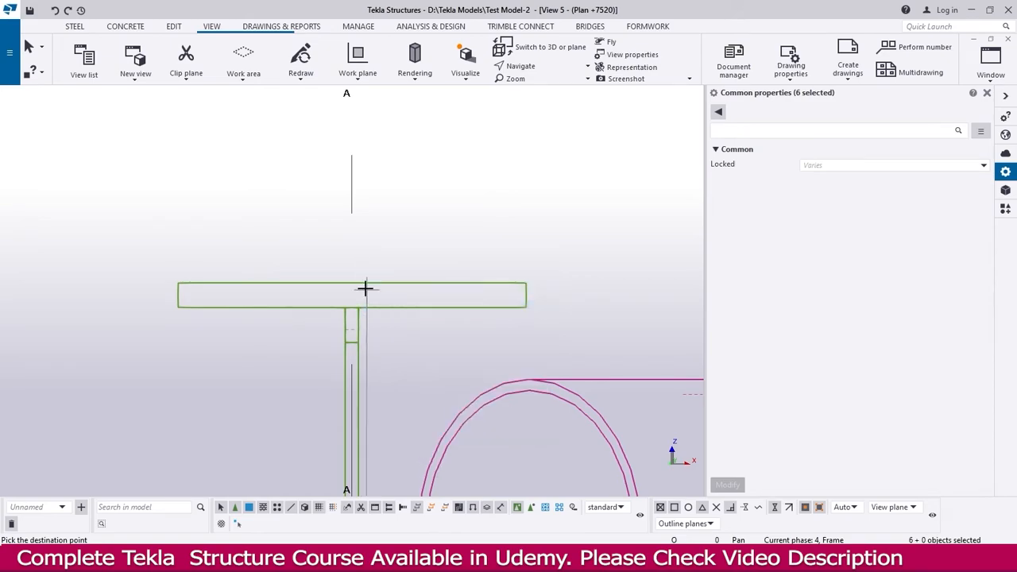
{"action": "right_click", "coordinate": [359, 287]}
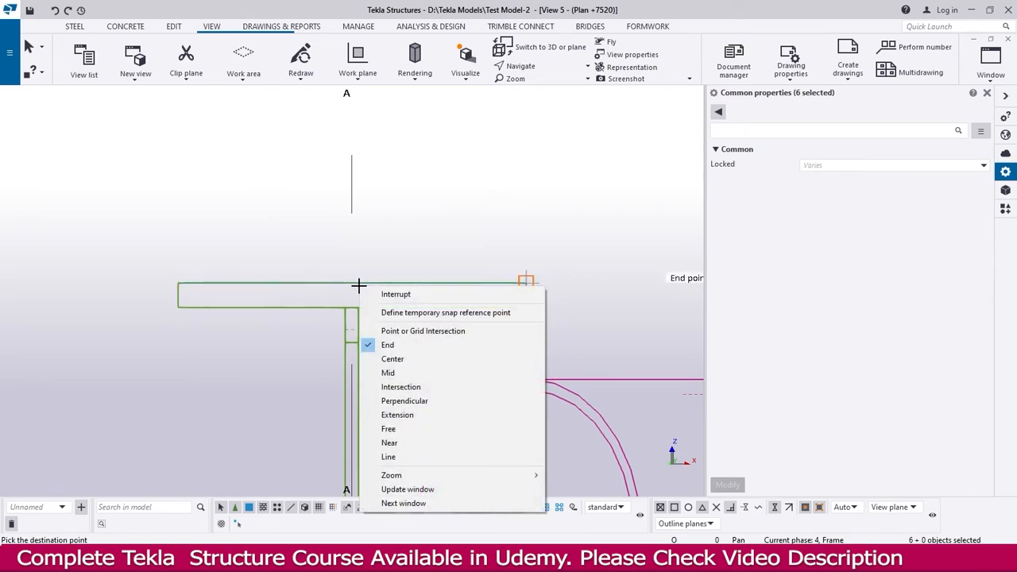
{"action": "left_click", "coordinate": [394, 373]}
{"action": "left_click", "coordinate": [352, 284]}
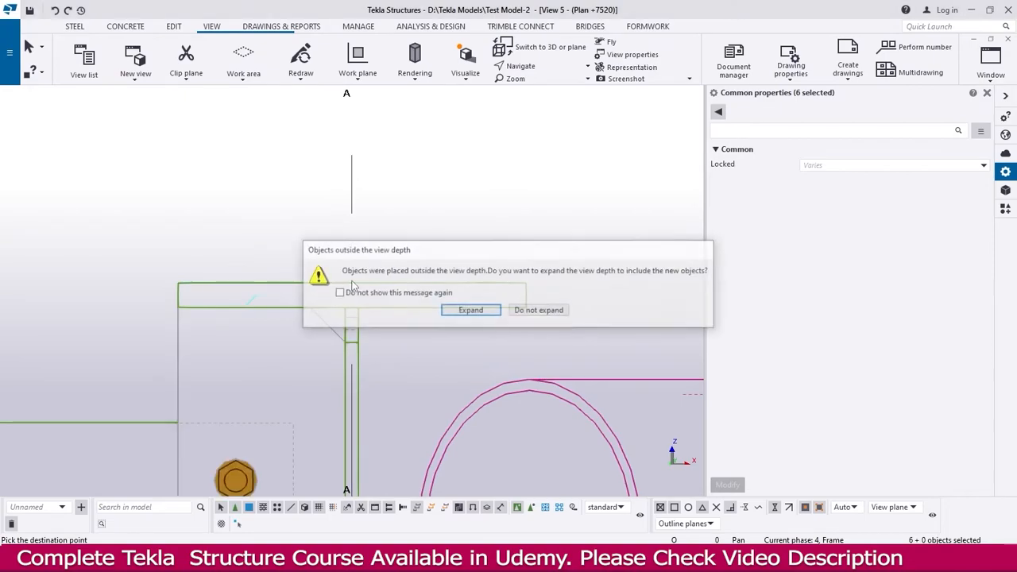
{"action": "left_click", "coordinate": [539, 310]}
{"action": "scroll", "coordinate": [406, 257], "scroll_direction": "down", "scroll_amount": 5}
{"action": "scroll", "coordinate": [386, 264], "scroll_direction": "down", "scroll_amount": 2}
{"action": "key", "text": "Escape"}
Examine the copied ladder connections at each beam level and the ladder's base in the 3D view.
{"action": "scroll", "coordinate": [386, 264], "scroll_direction": "down", "scroll_amount": 4}
{"action": "key", "text": "ctrl+Tab"}
{"action": "key", "text": "ctrl+Tab"}
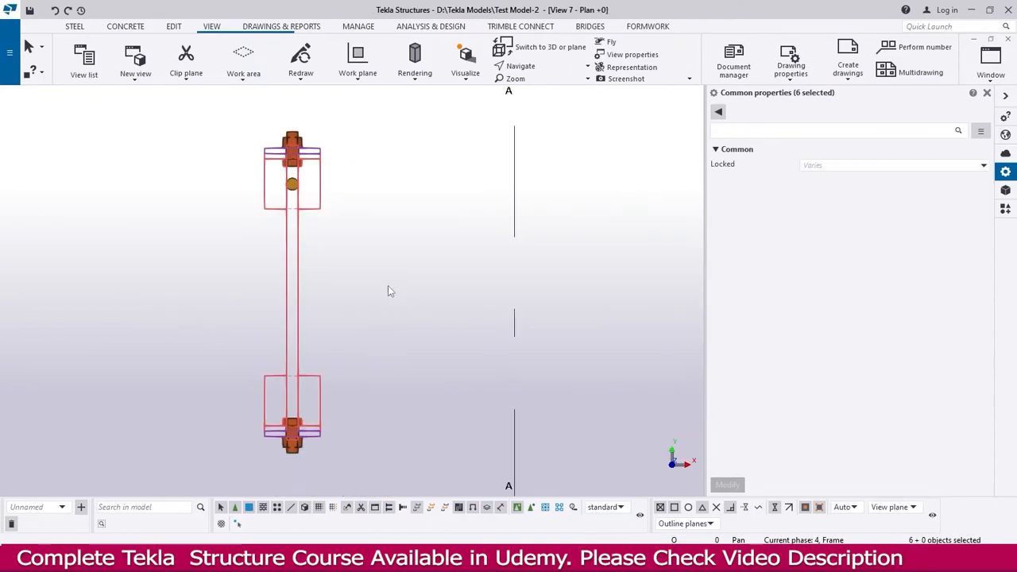
{"action": "key", "text": "ctrl+Tab"}
{"action": "scroll", "coordinate": [388, 288], "scroll_direction": "down", "scroll_amount": 6}
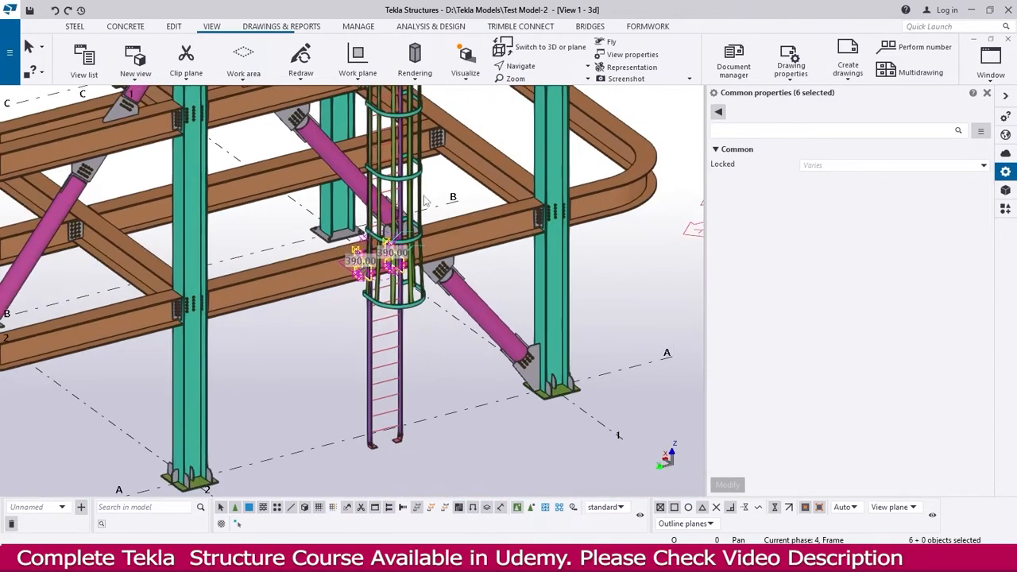
{"action": "scroll", "coordinate": [364, 348], "scroll_direction": "up", "scroll_amount": 10}
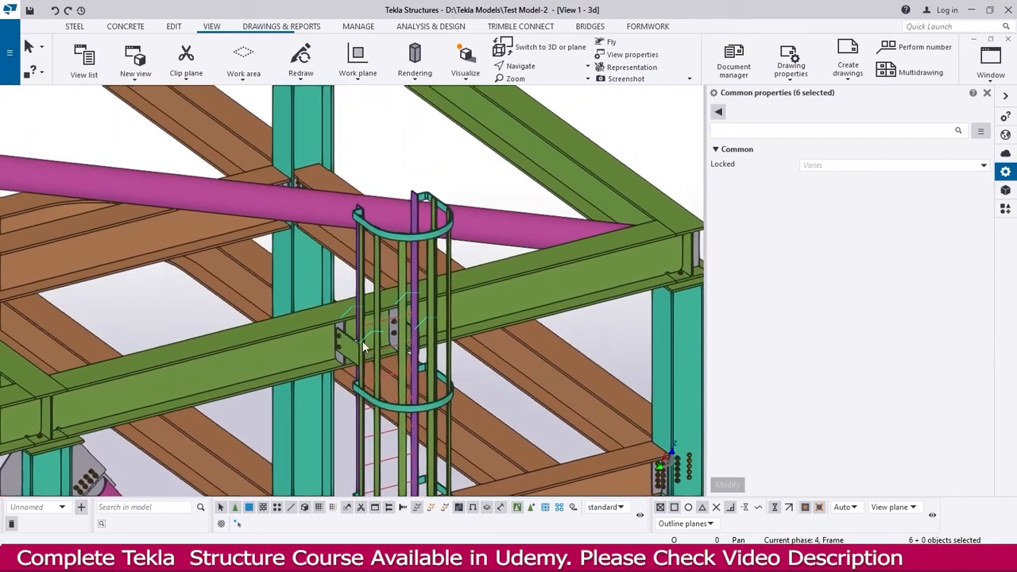
{"action": "scroll", "coordinate": [364, 349], "scroll_direction": "down", "scroll_amount": 2}
{"action": "scroll", "coordinate": [401, 207], "scroll_direction": "down", "scroll_amount": 5}
{"action": "left_click", "coordinate": [537, 271]}
{"action": "middle_click_drag", "start_coordinate": [478, 355], "coordinate": [473, 248]}
{"action": "scroll", "coordinate": [394, 385], "scroll_direction": "up", "scroll_amount": 4}
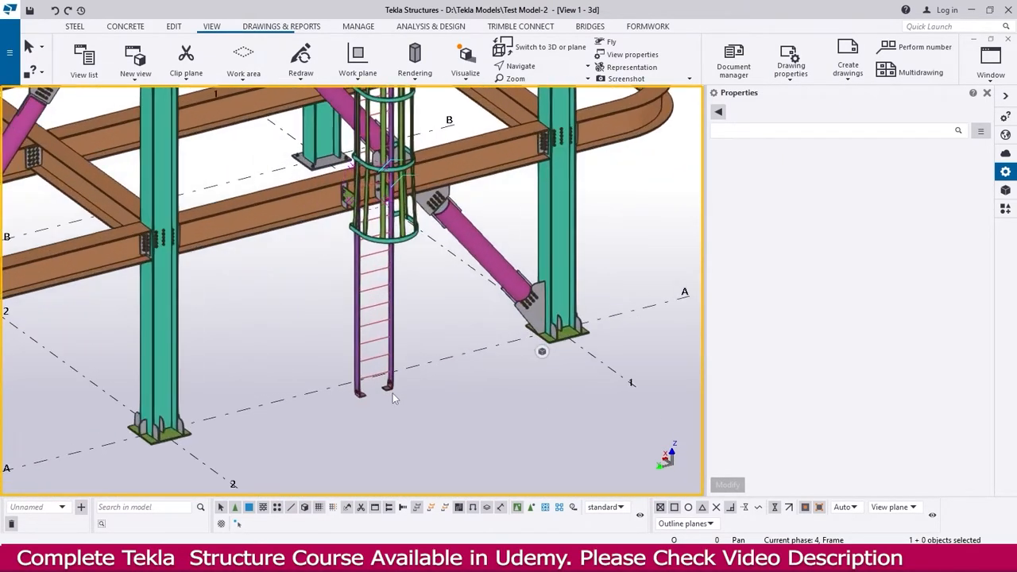
{"action": "scroll", "coordinate": [393, 394], "scroll_direction": "up", "scroll_amount": 1}
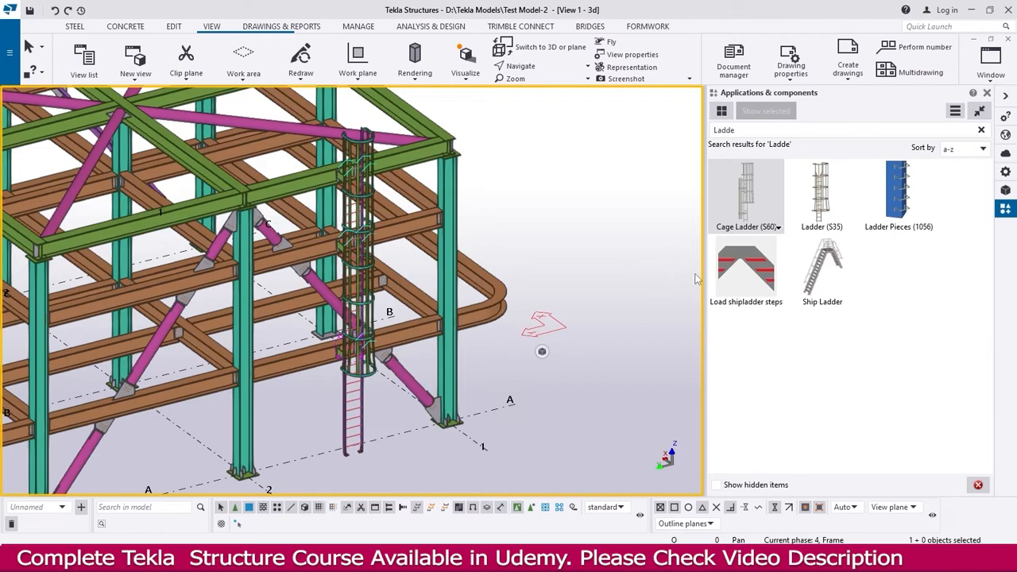
Open the Ladder (S35) component's properties and review its cage hoop shape options.
{"action": "double_click", "coordinate": [818, 202]}
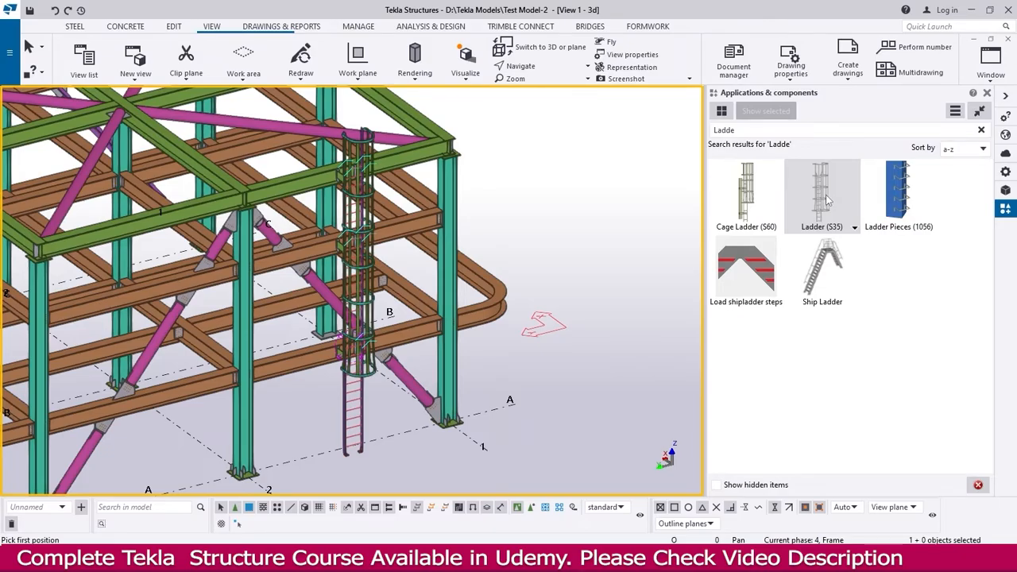
{"action": "double_click", "coordinate": [822, 191]}
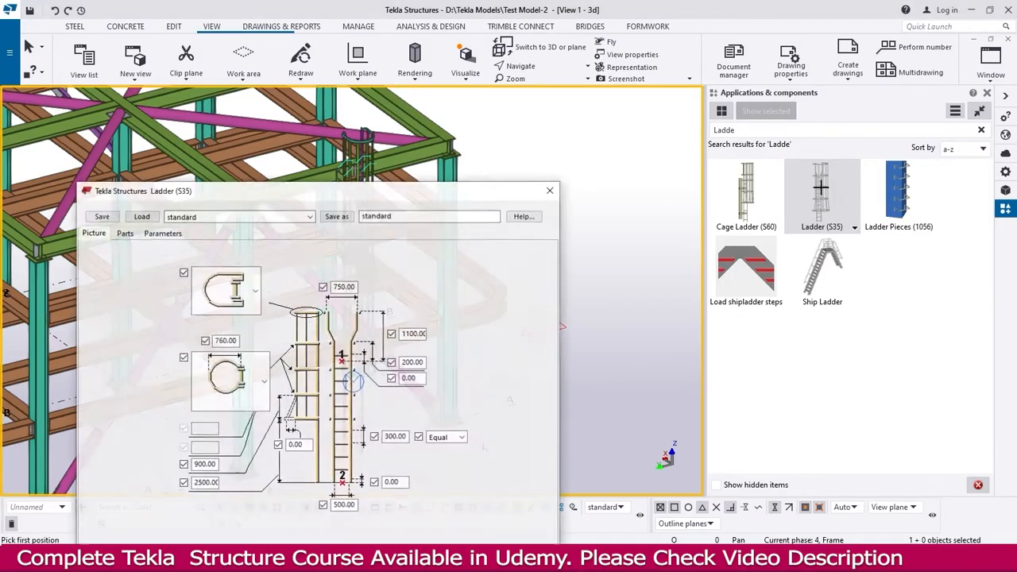
{"action": "left_click_drag", "start_coordinate": [450, 198], "coordinate": [579, 100]}
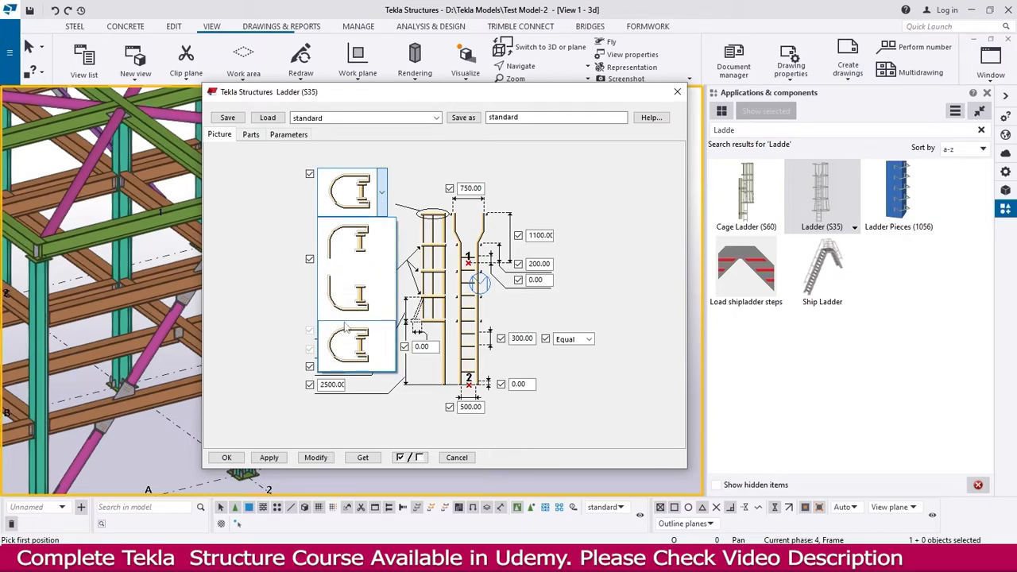
{"action": "left_click", "coordinate": [566, 192]}
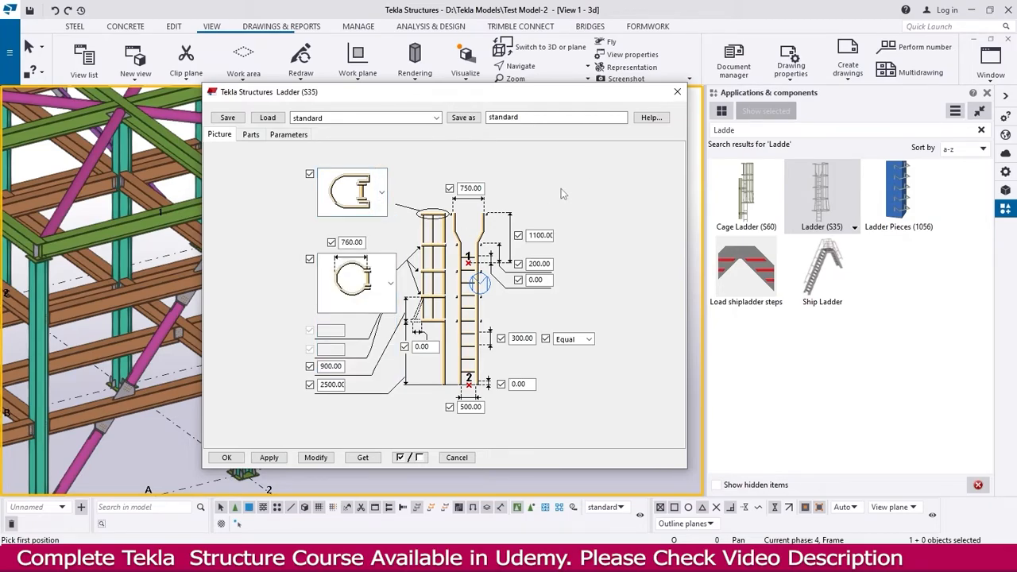
{"action": "left_click", "coordinate": [362, 290]}
{"action": "left_click", "coordinate": [566, 401]}
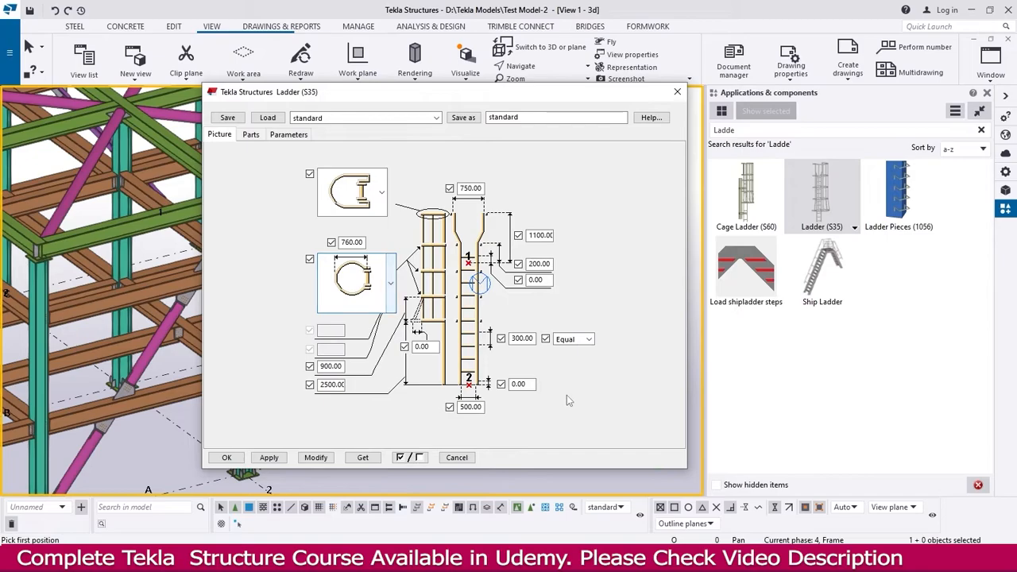
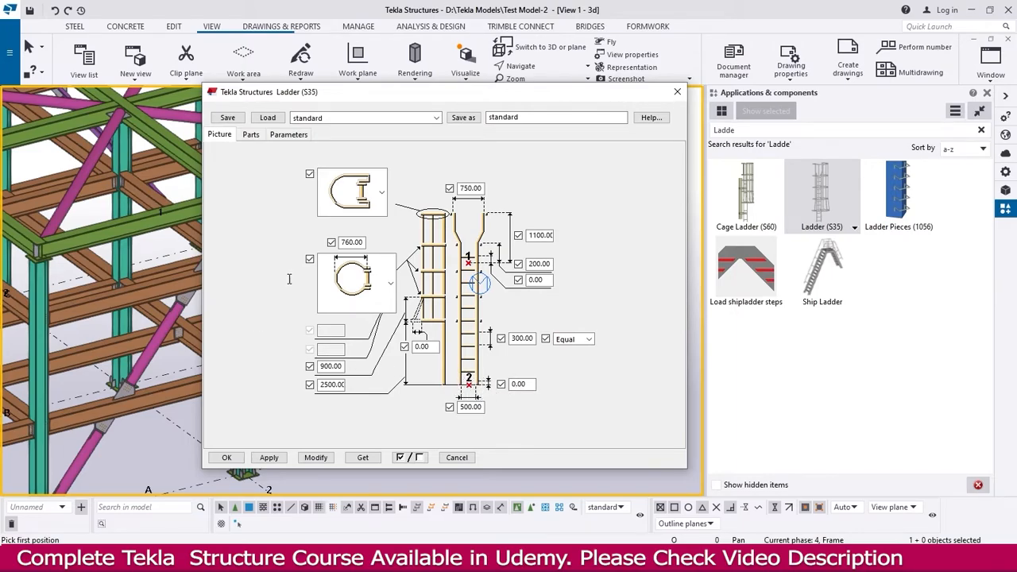
Review the Ladder (S35) component's part profiles, position and rotation parameters, and its cage and rung dimensions.
{"action": "left_click_drag", "start_coordinate": [392, 102], "coordinate": [439, 109]}
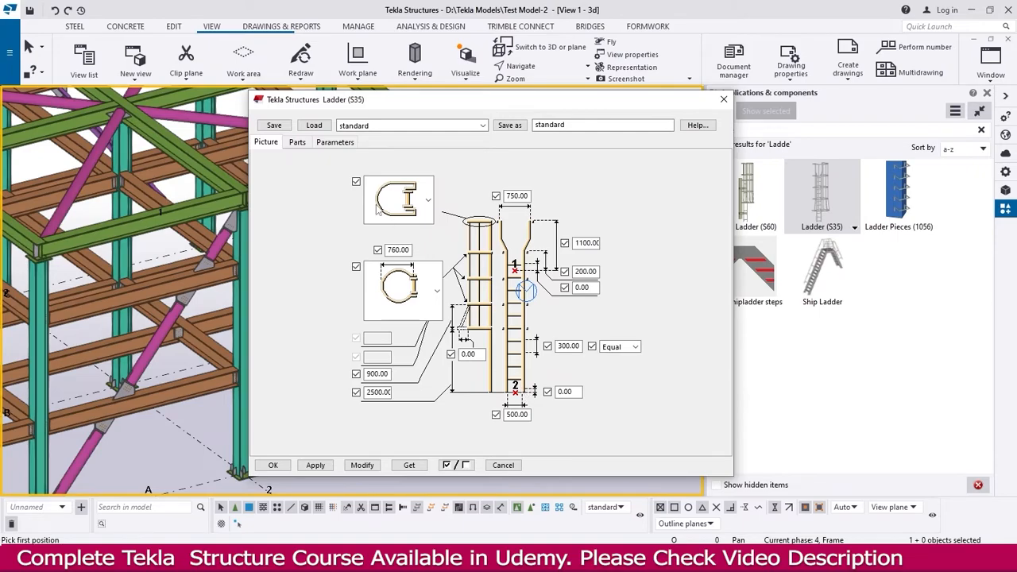
{"action": "left_click", "coordinate": [296, 143]}
{"action": "left_click", "coordinate": [272, 144]}
{"action": "left_click", "coordinate": [300, 143]}
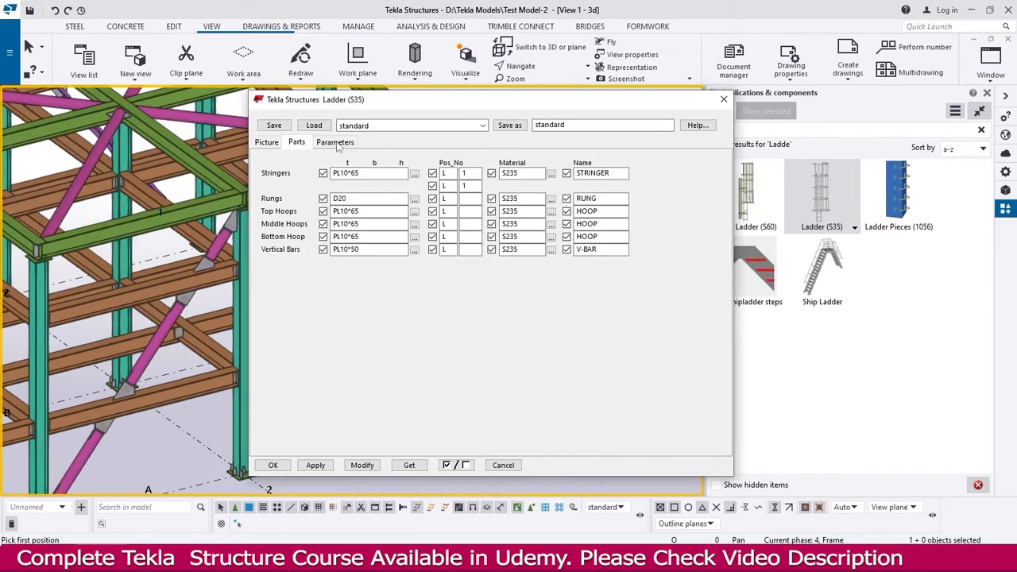
{"action": "left_click", "coordinate": [338, 145]}
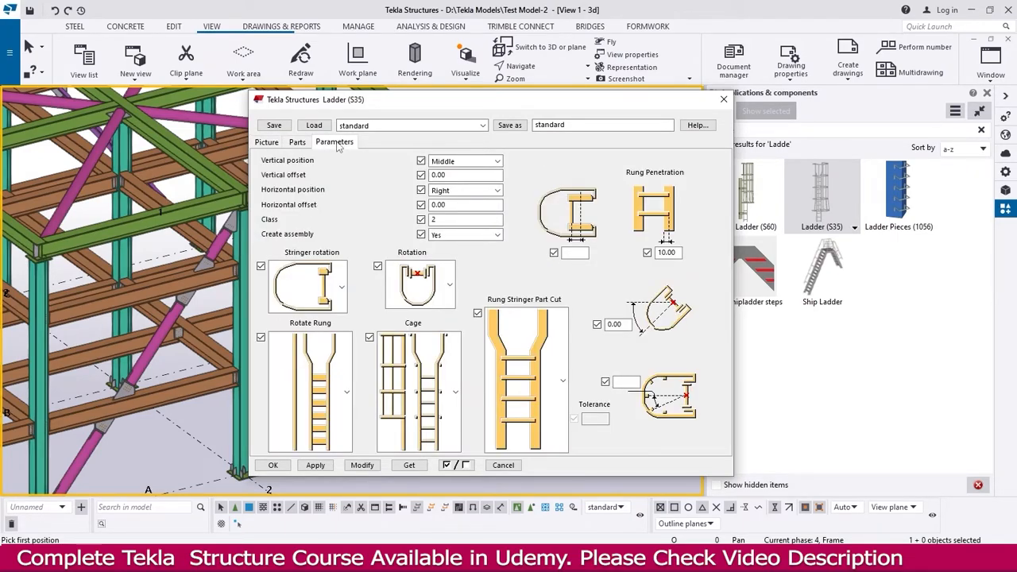
{"action": "left_click", "coordinate": [270, 145]}
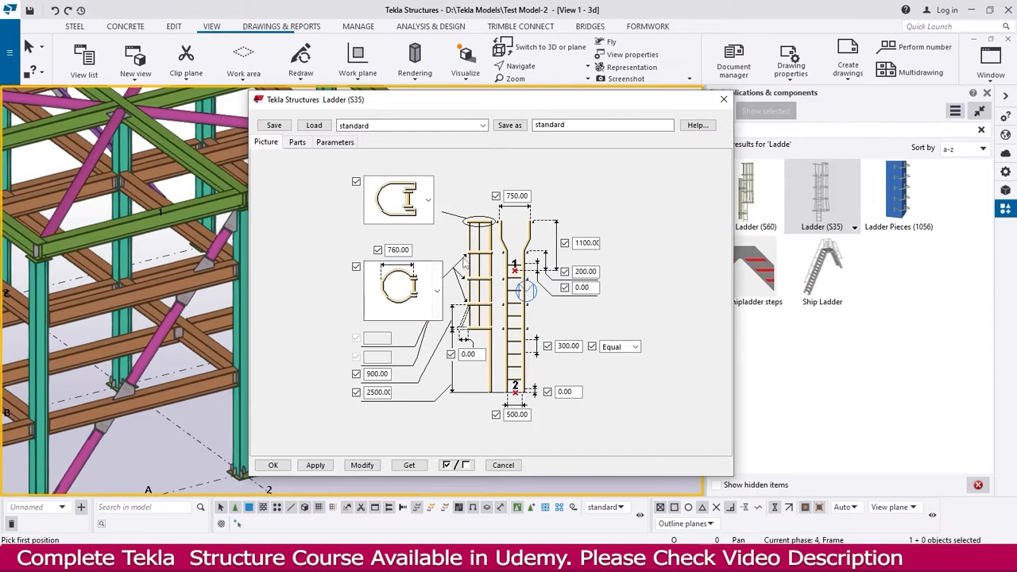
{"action": "left_click", "coordinate": [568, 394]}
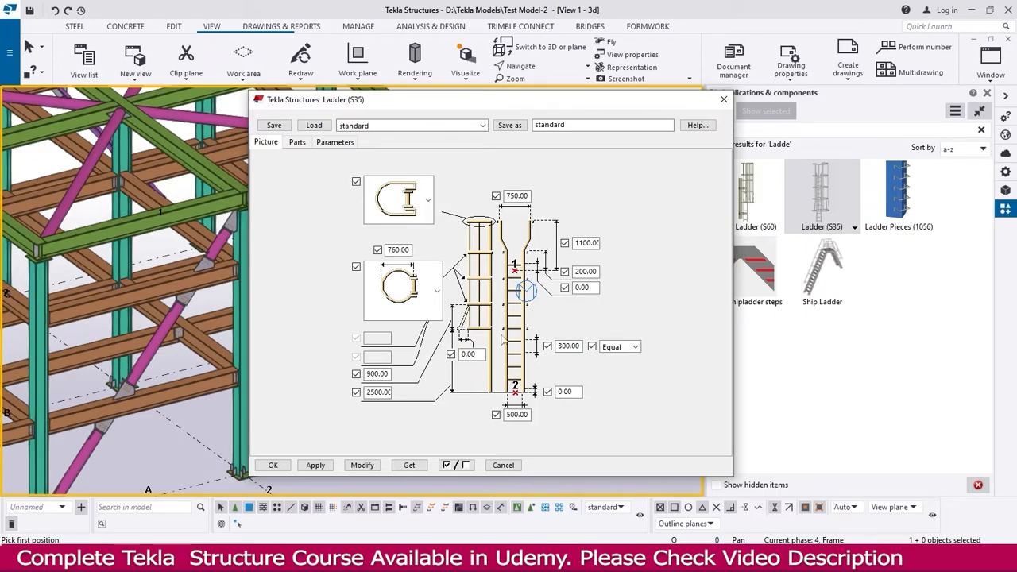
Compare the stringer, rung, hoop and vertical bar profiles with the modelled ladder, and check the vertical position parameter.
{"action": "left_click", "coordinate": [298, 143]}
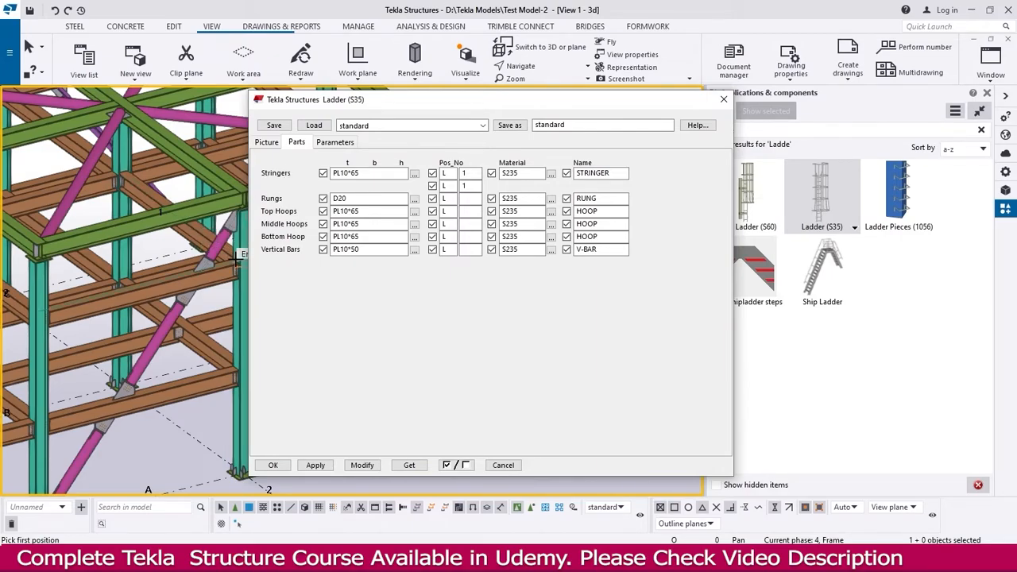
{"action": "left_click_drag", "start_coordinate": [372, 109], "coordinate": [594, 135]}
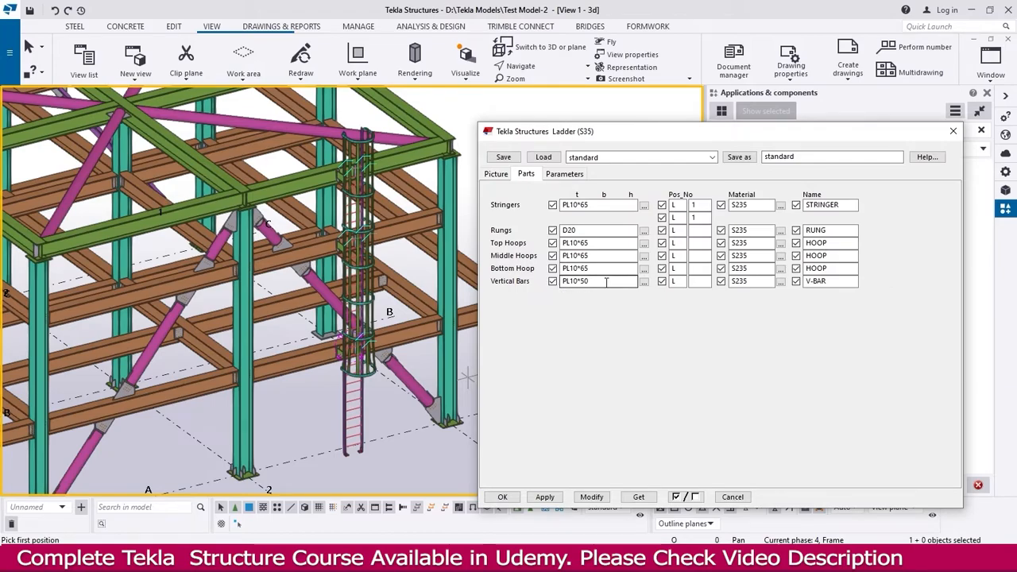
{"action": "left_click_drag", "start_coordinate": [646, 138], "coordinate": [358, 133]}
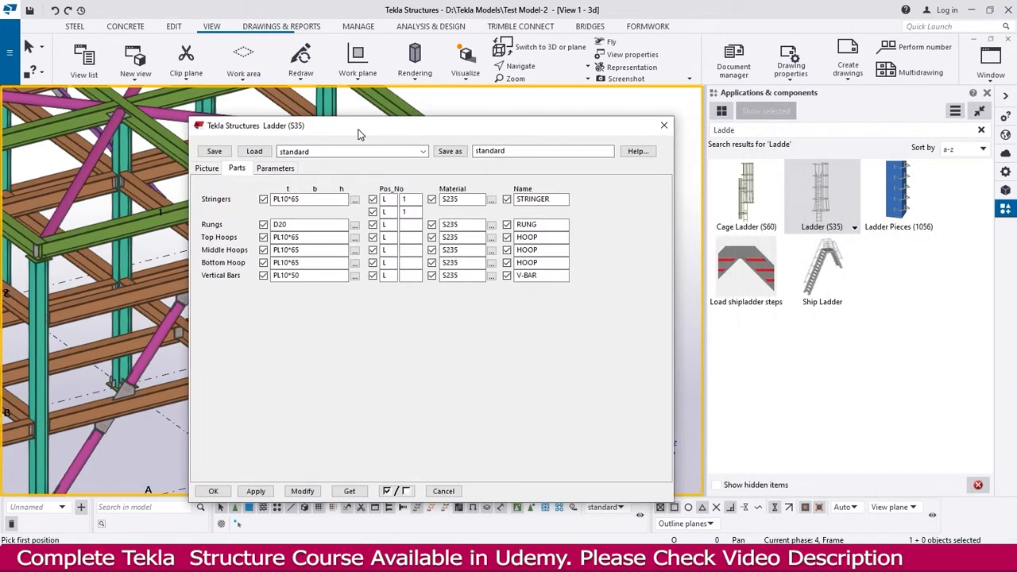
{"action": "left_click", "coordinate": [275, 168]}
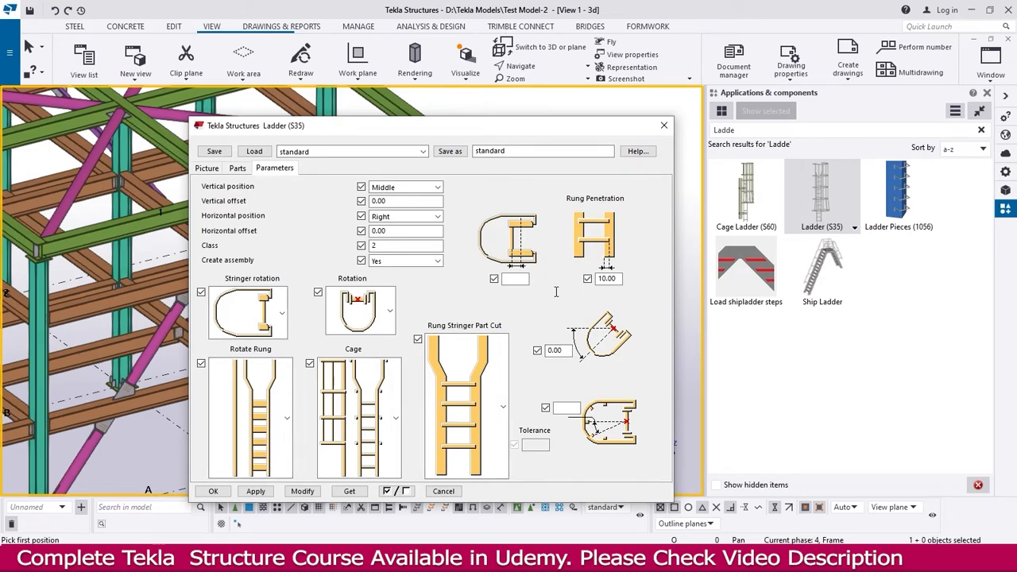
{"action": "left_click", "coordinate": [399, 188]}
{"action": "left_click", "coordinate": [399, 188]}
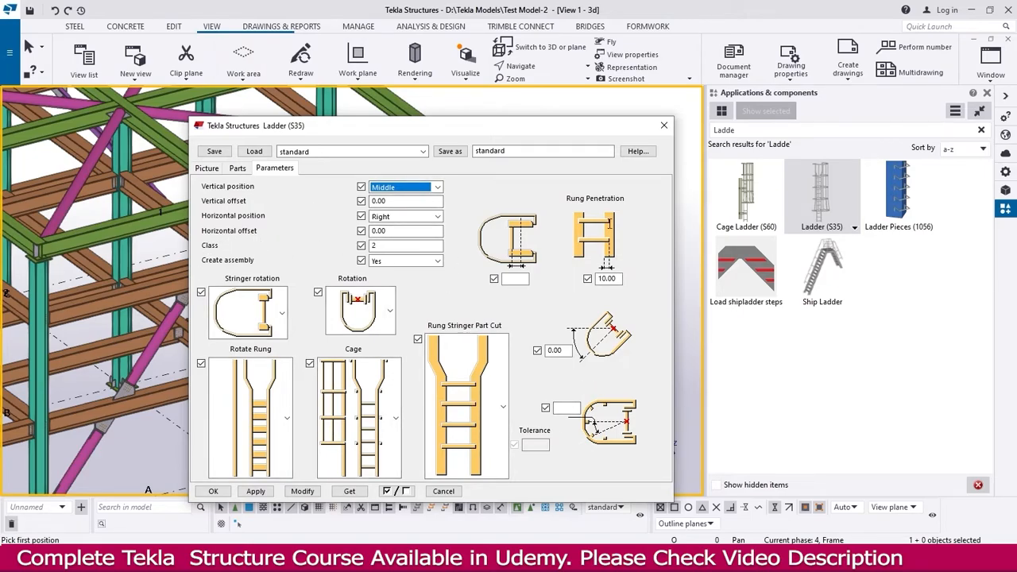
Check the Ladder (S35) dimension picture against the modelled ladder and close its properties with the existing settings.
{"action": "left_click", "coordinate": [237, 169]}
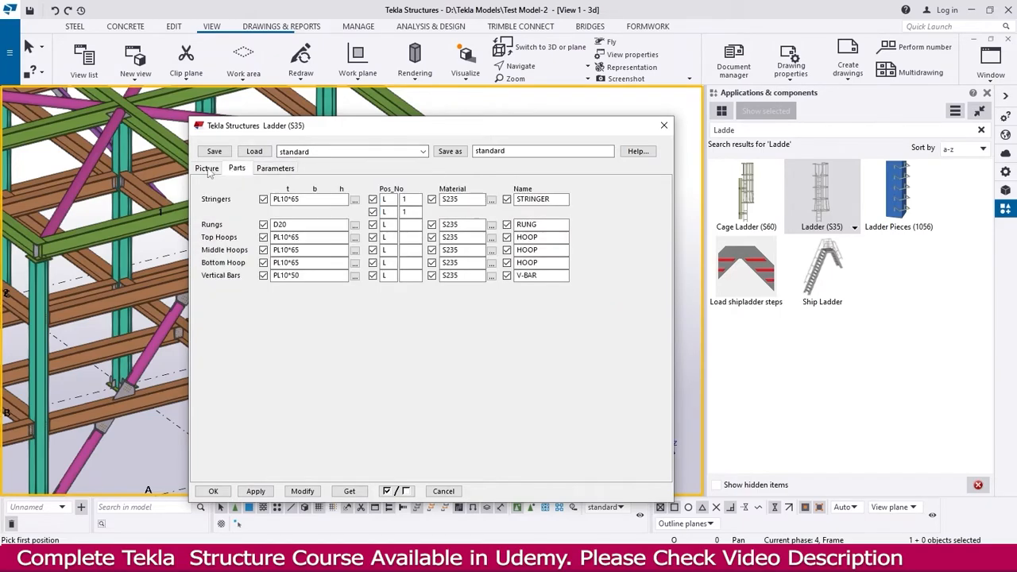
{"action": "left_click", "coordinate": [207, 170]}
{"action": "left_click_drag", "start_coordinate": [316, 126], "coordinate": [618, 124]}
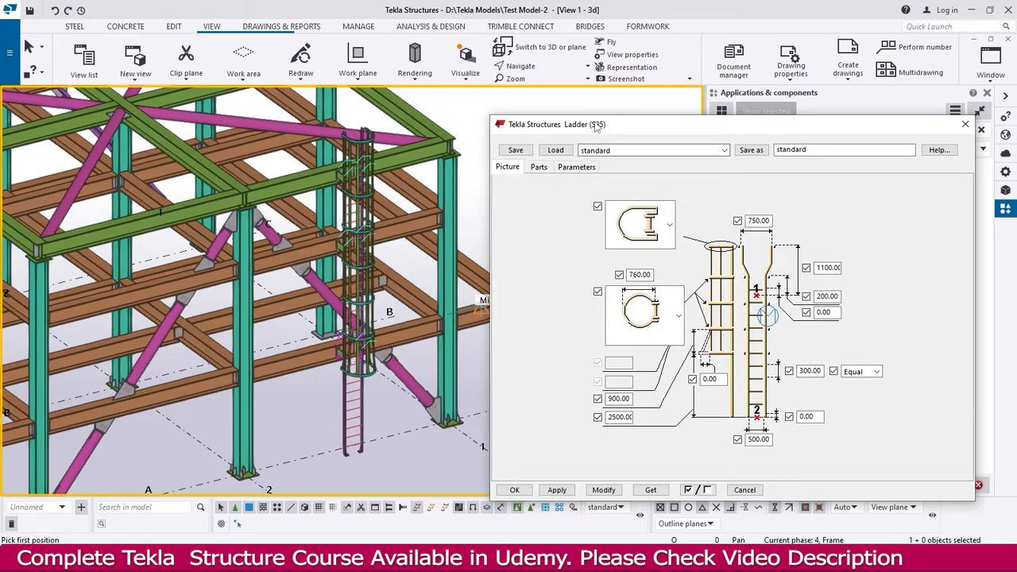
{"action": "left_click_drag", "start_coordinate": [598, 125], "coordinate": [572, 123]}
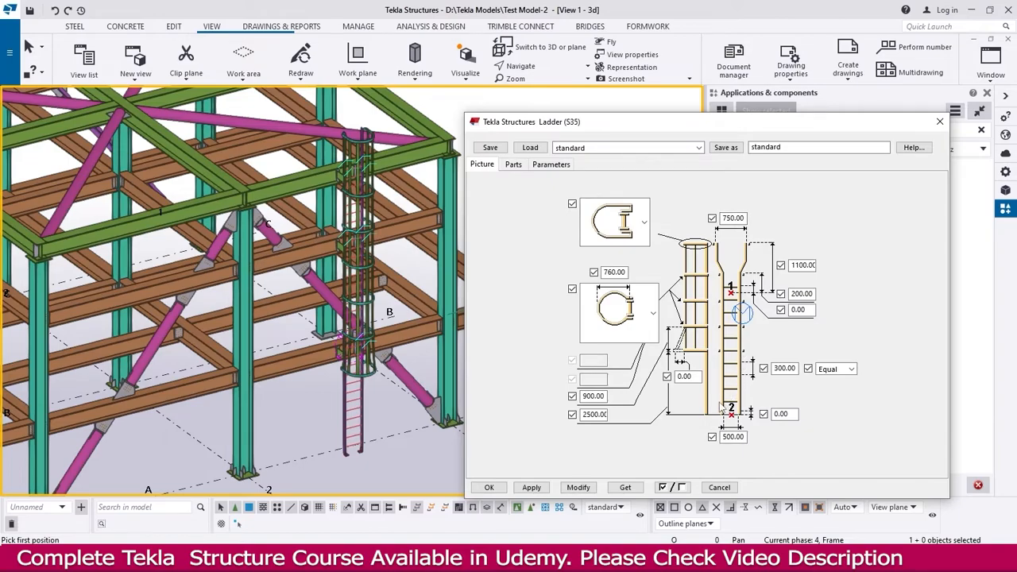
{"action": "left_click", "coordinate": [489, 487]}
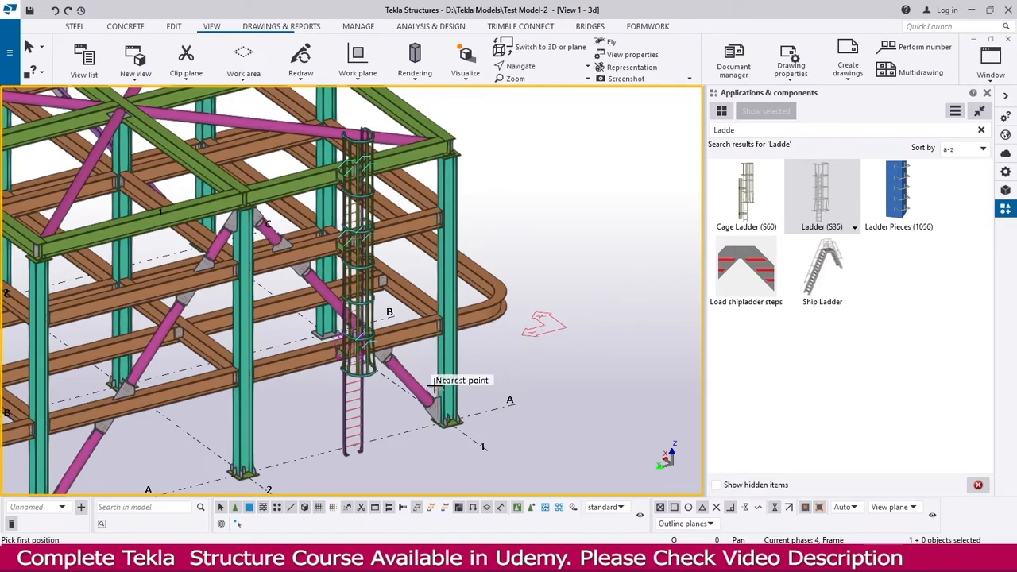
{"action": "middle_click_drag", "start_coordinate": [457, 389], "coordinate": [436, 374]}
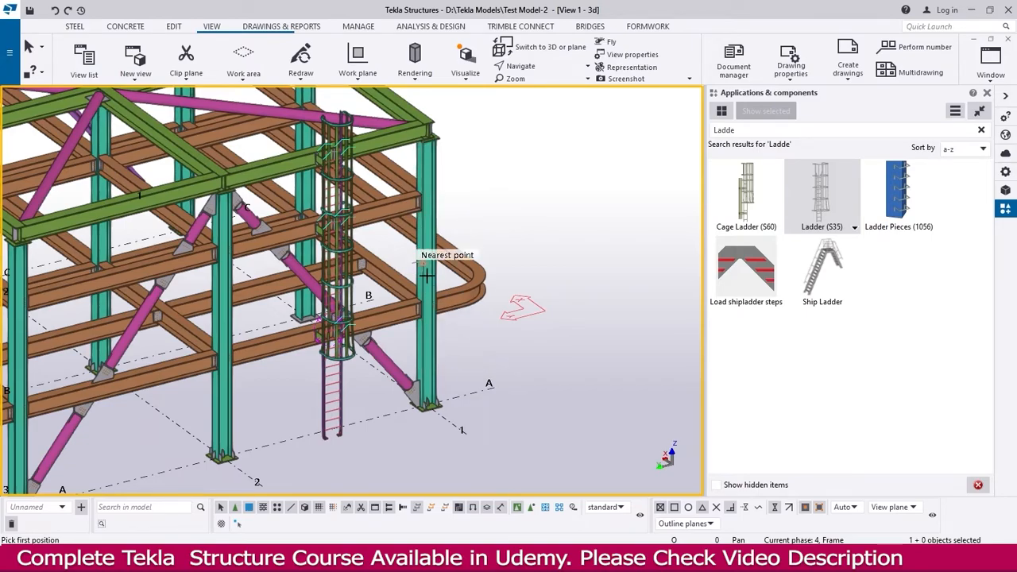
Place Ladder Pieces (1056) with the standard settings on the column at grids A and 1, starting from its base.
{"action": "left_click", "coordinate": [906, 208]}
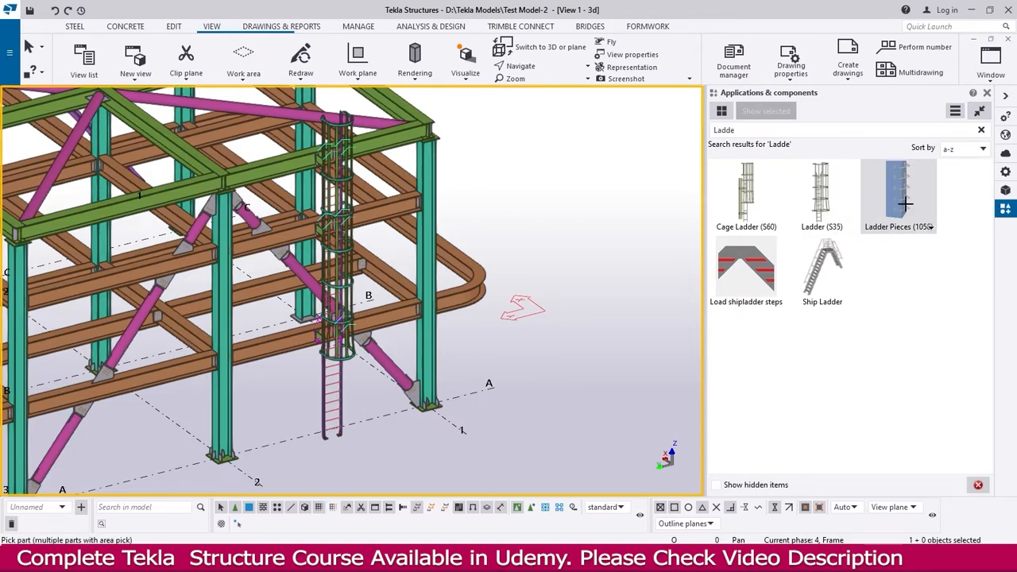
{"action": "double_click", "coordinate": [906, 208]}
{"action": "left_click_drag", "start_coordinate": [325, 152], "coordinate": [733, 57]}
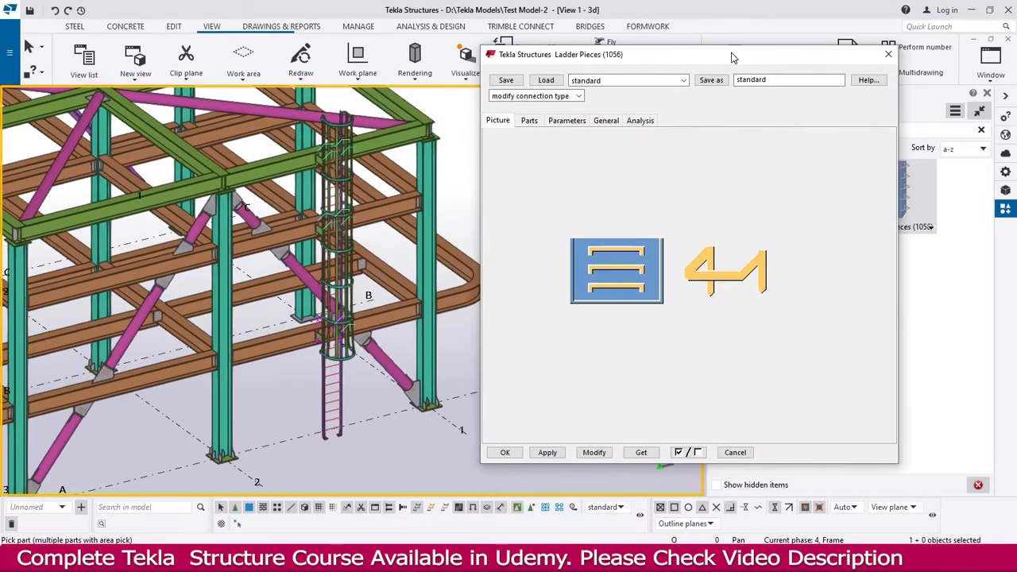
{"action": "left_click", "coordinate": [594, 453]}
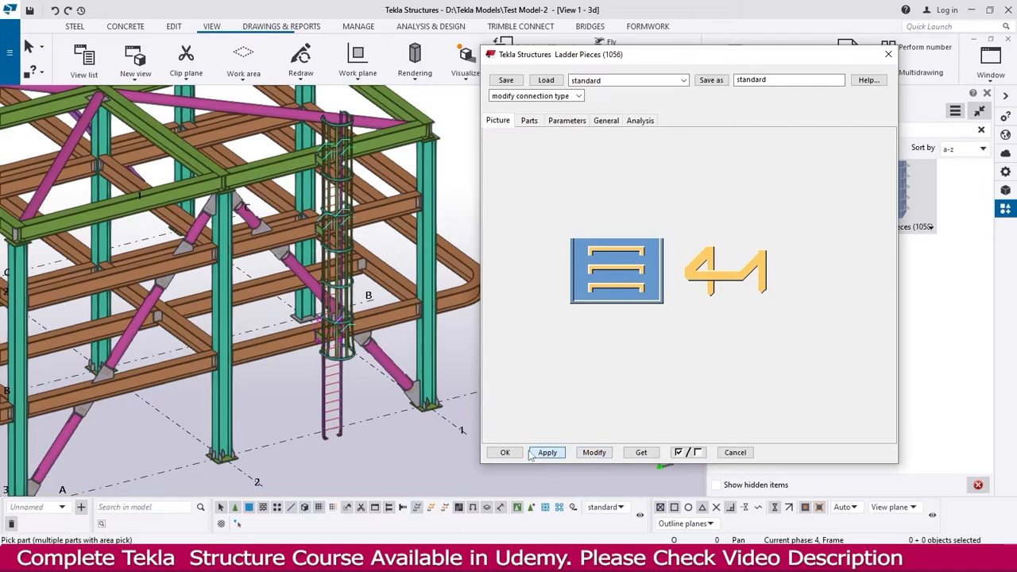
{"action": "left_click", "coordinate": [505, 452]}
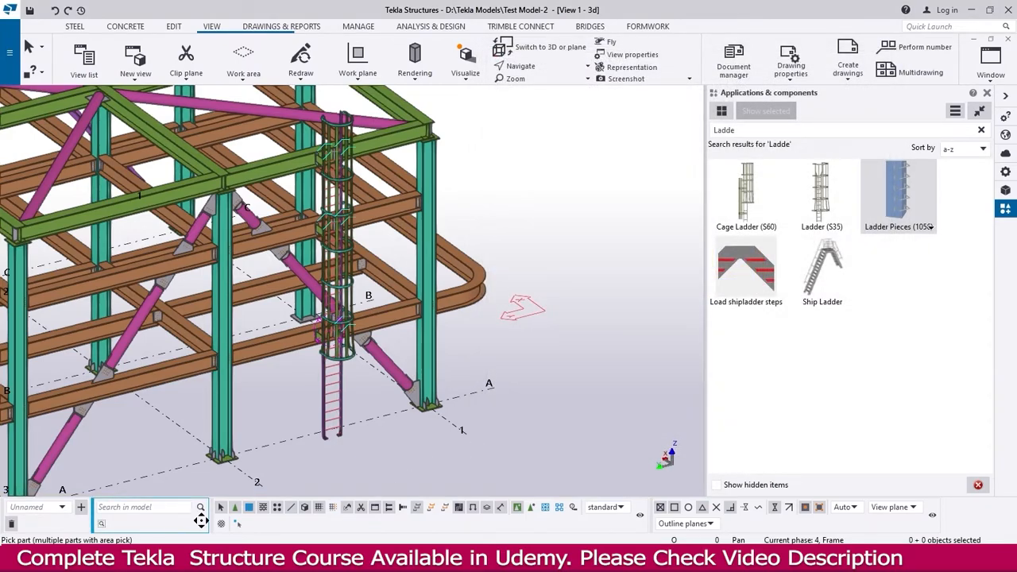
{"action": "scroll", "coordinate": [457, 365], "scroll_direction": "up", "scroll_amount": 2}
{"action": "left_click", "coordinate": [414, 367]}
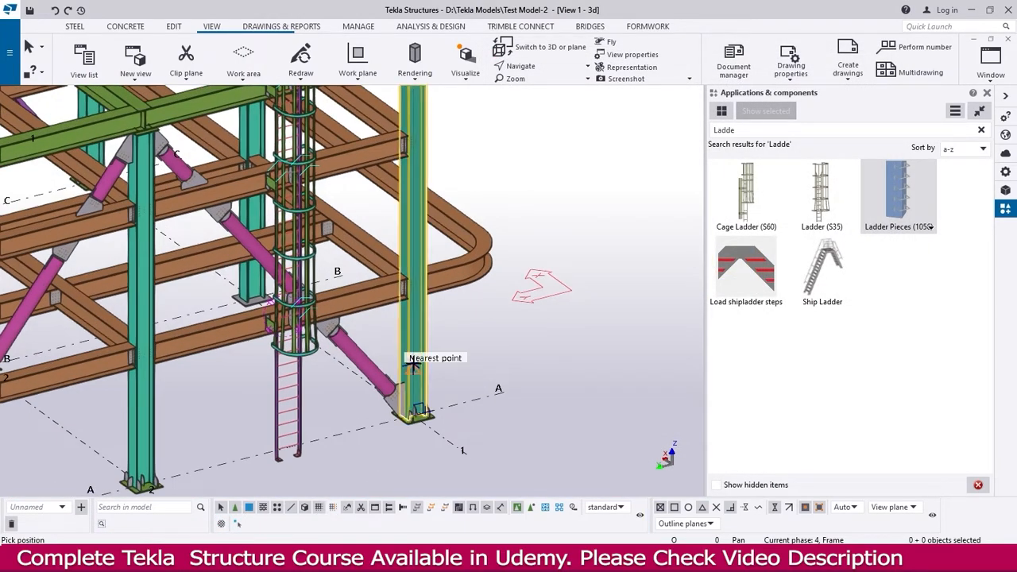
{"action": "scroll", "coordinate": [415, 416], "scroll_direction": "up", "scroll_amount": 3}
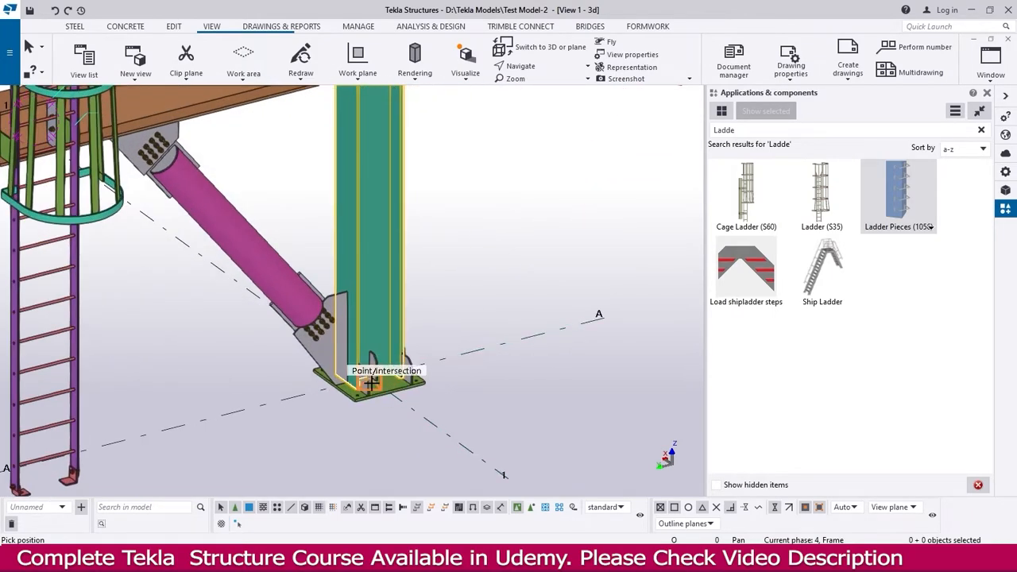
{"action": "left_click", "coordinate": [373, 381]}
{"action": "scroll", "coordinate": [421, 294], "scroll_direction": "down", "scroll_amount": 5}
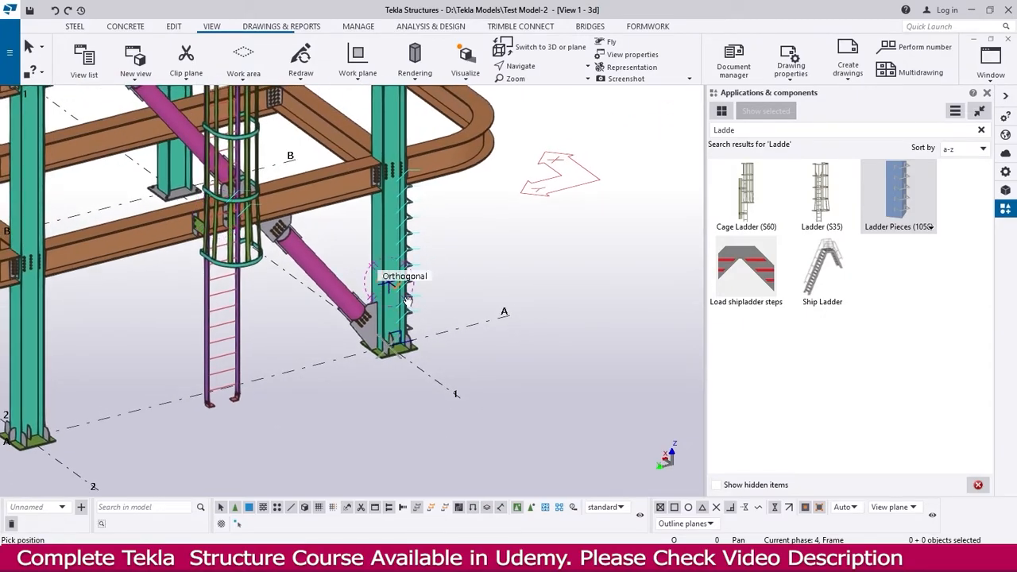
Inspect the ladder pieces on the column at grids A and 1 up close and open their component properties.
{"action": "scroll", "coordinate": [391, 286], "scroll_direction": "up", "scroll_amount": 5}
{"action": "scroll", "coordinate": [493, 306], "scroll_direction": "up", "scroll_amount": 5}
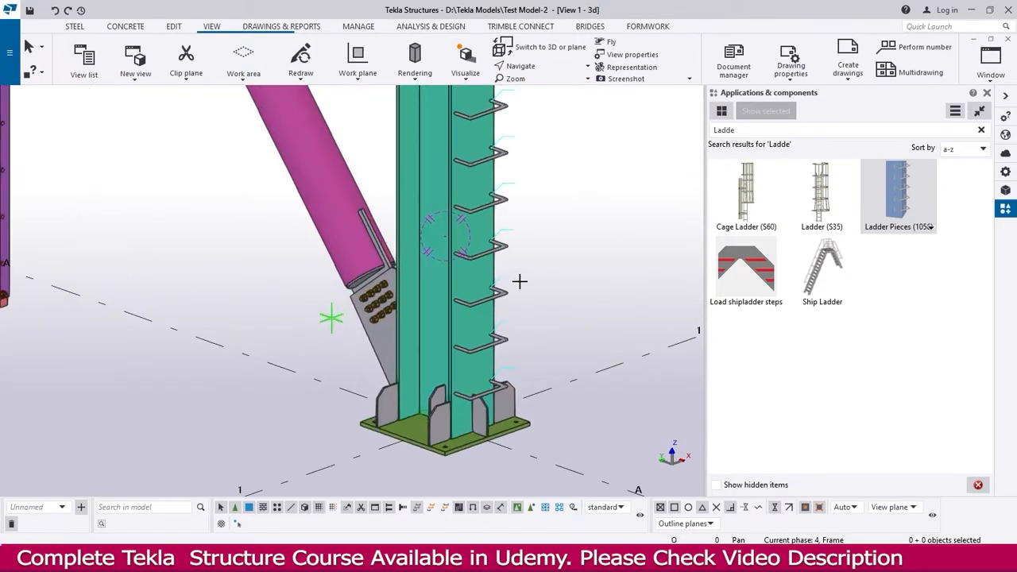
{"action": "left_click", "coordinate": [492, 306]}
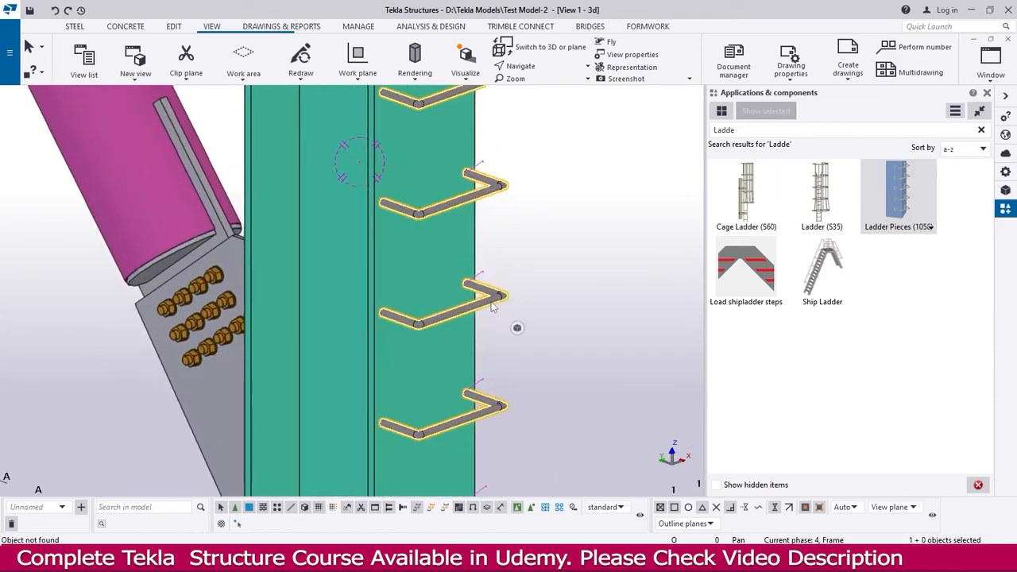
{"action": "scroll", "coordinate": [493, 306], "scroll_direction": "down", "scroll_amount": 3}
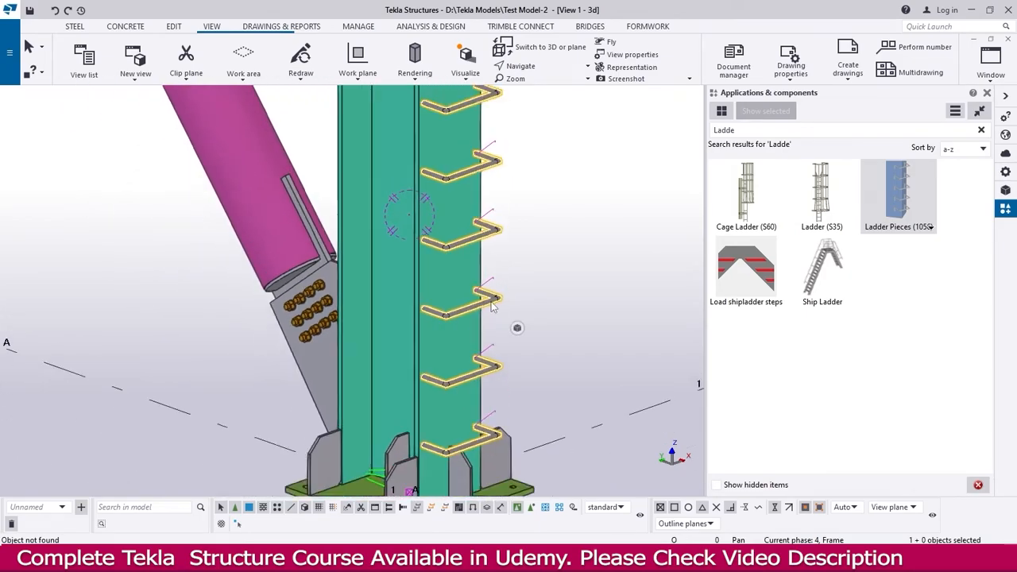
{"action": "double_click", "coordinate": [493, 306]}
{"action": "middle_click_drag", "start_coordinate": [350, 297], "coordinate": [252, 337]}
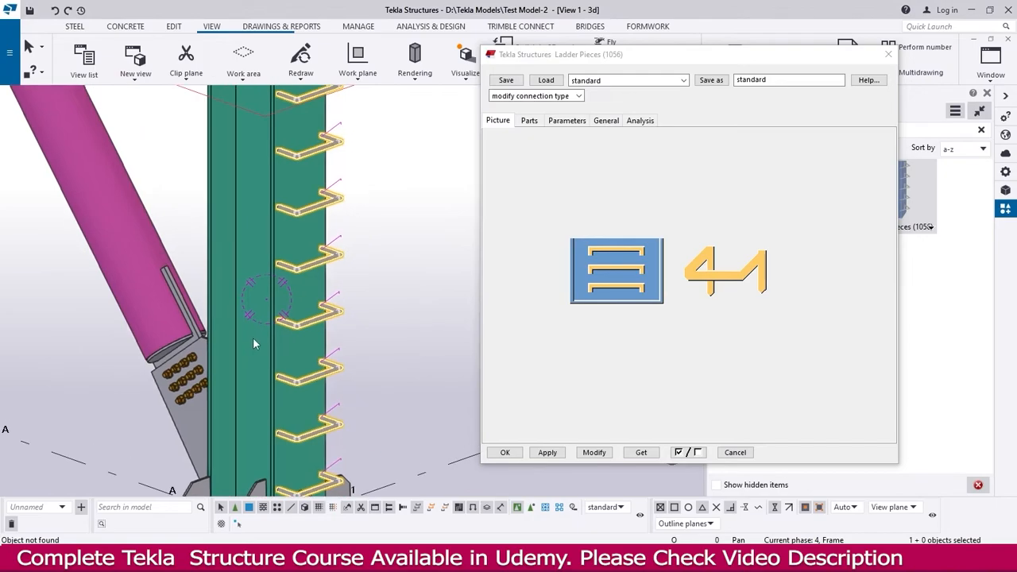
{"action": "scroll", "coordinate": [253, 337], "scroll_direction": "down", "scroll_amount": 5}
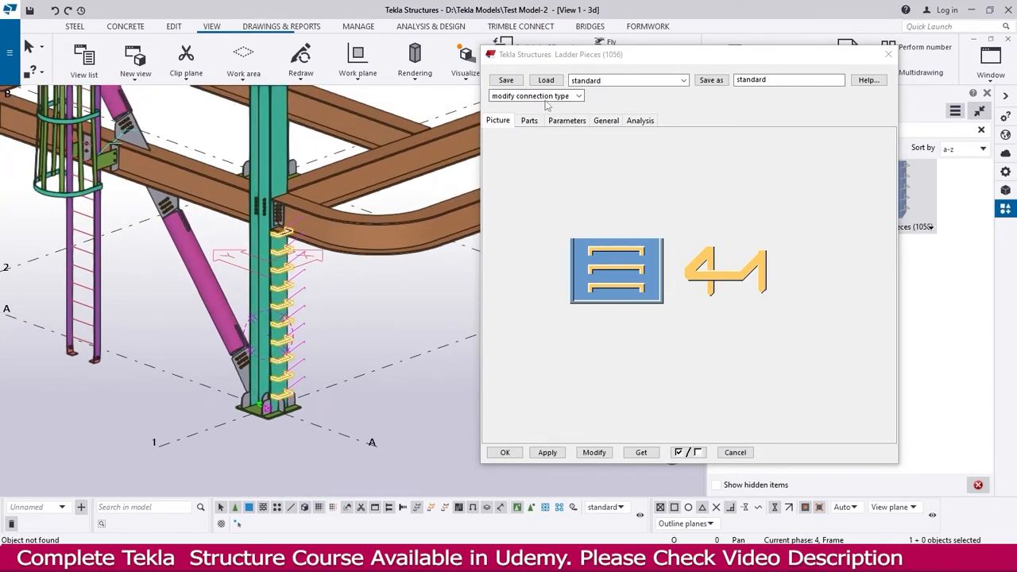
Review the Ladder Pieces (1056) part settings and the available ladder profiles, without choosing a profile.
{"action": "left_click", "coordinate": [529, 120]}
{"action": "left_click", "coordinate": [498, 120]}
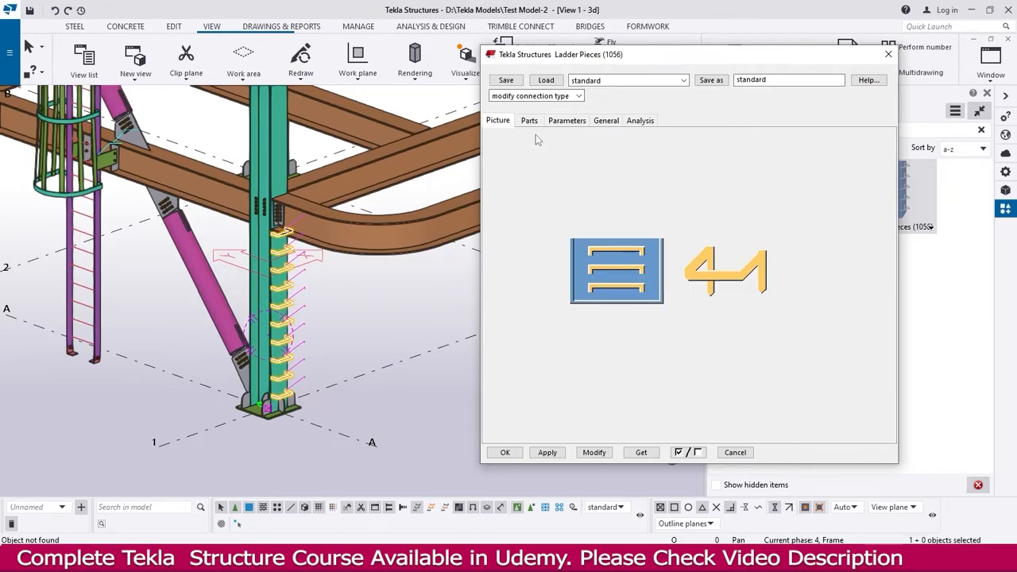
{"action": "left_click", "coordinate": [526, 122]}
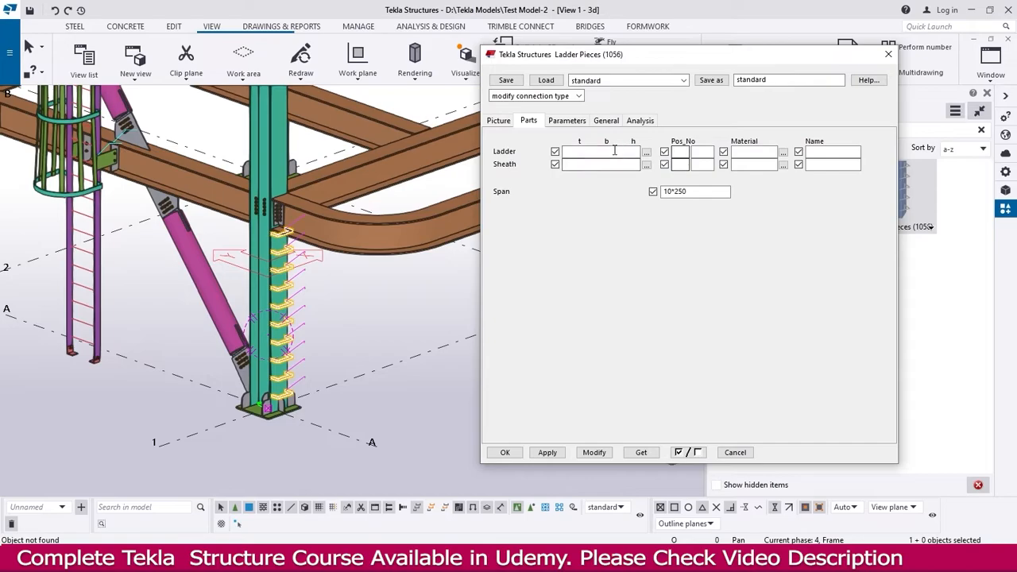
{"action": "left_click", "coordinate": [646, 151]}
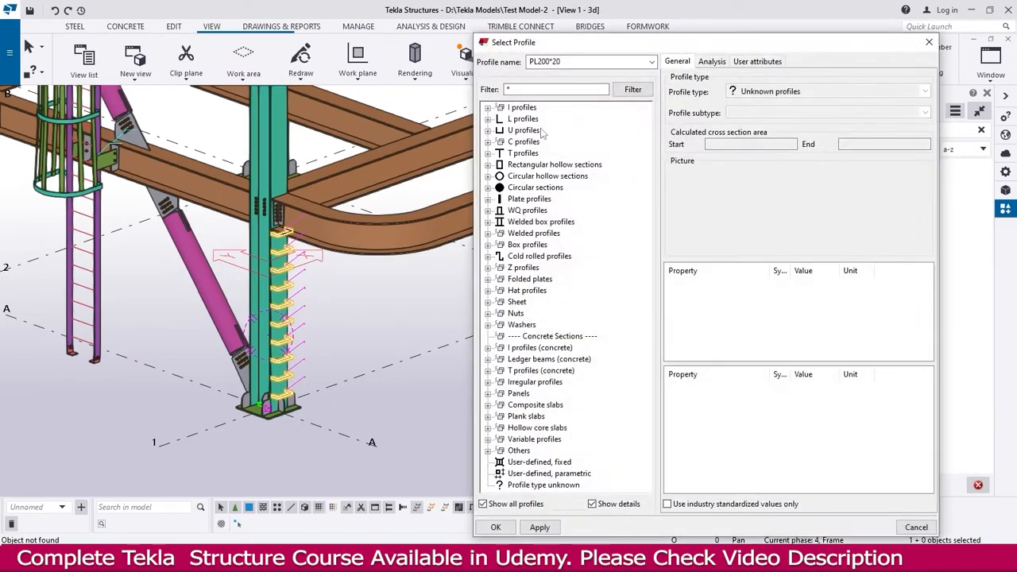
{"action": "left_click", "coordinate": [929, 42]}
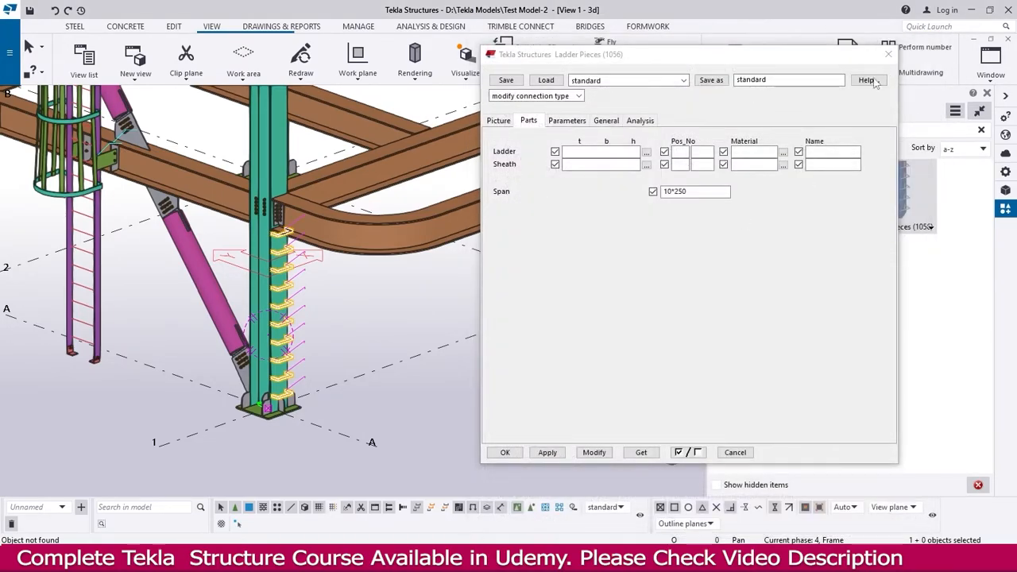
Give the ladder pieces on the column at grids A and 1 the rung shape with downturned ends and inspect the rungs.
{"action": "left_click", "coordinate": [566, 122]}
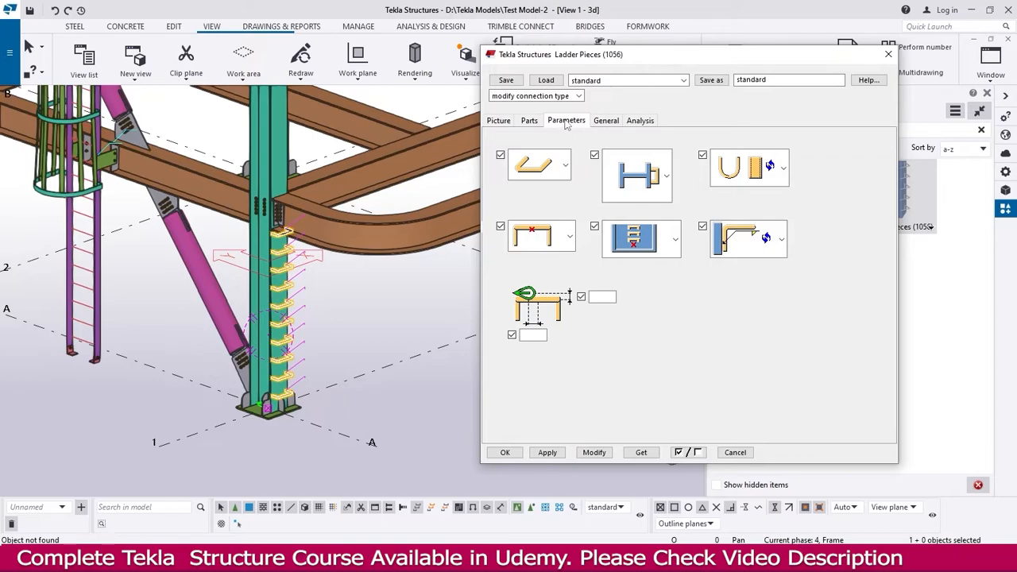
{"action": "left_click", "coordinate": [565, 166]}
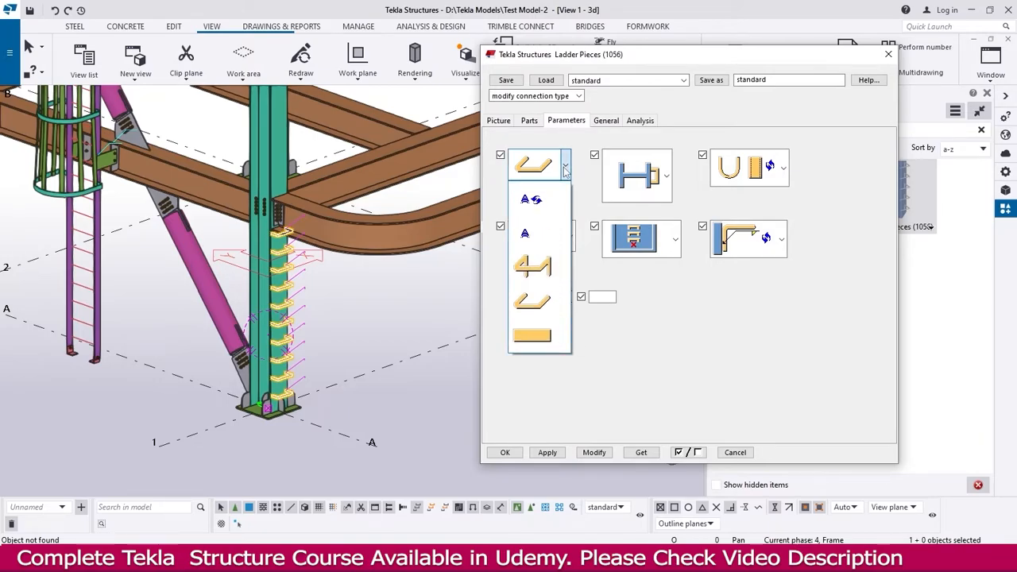
{"action": "left_click", "coordinate": [532, 266]}
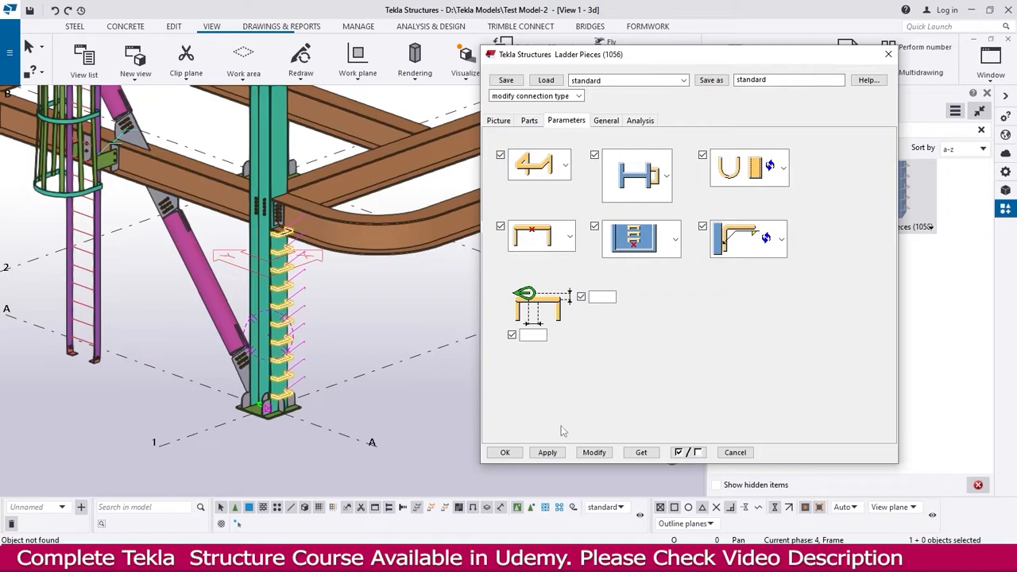
{"action": "left_click", "coordinate": [595, 452]}
{"action": "scroll", "coordinate": [268, 370], "scroll_direction": "up", "scroll_amount": 5}
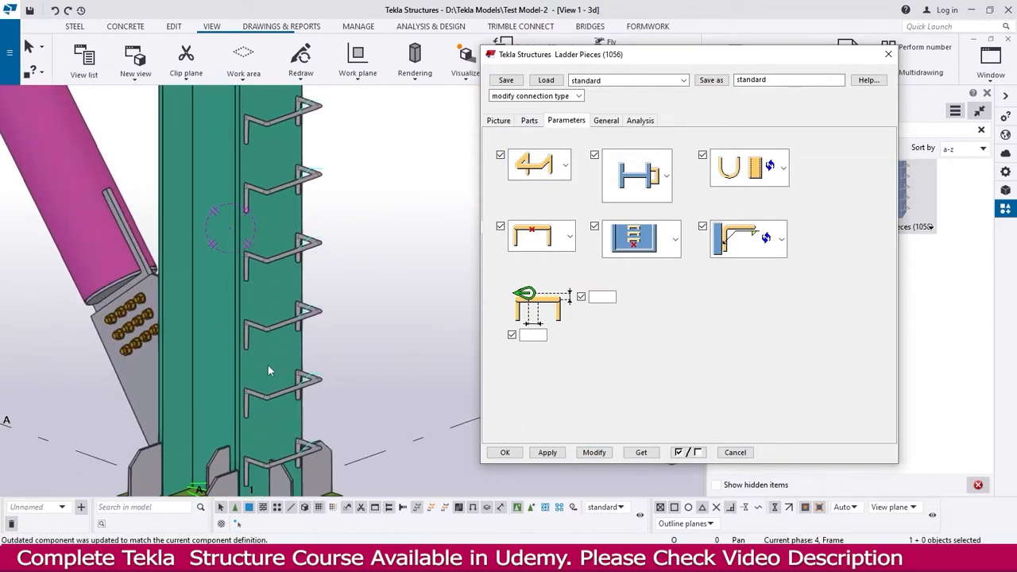
{"action": "scroll", "coordinate": [254, 335], "scroll_direction": "up", "scroll_amount": 3}
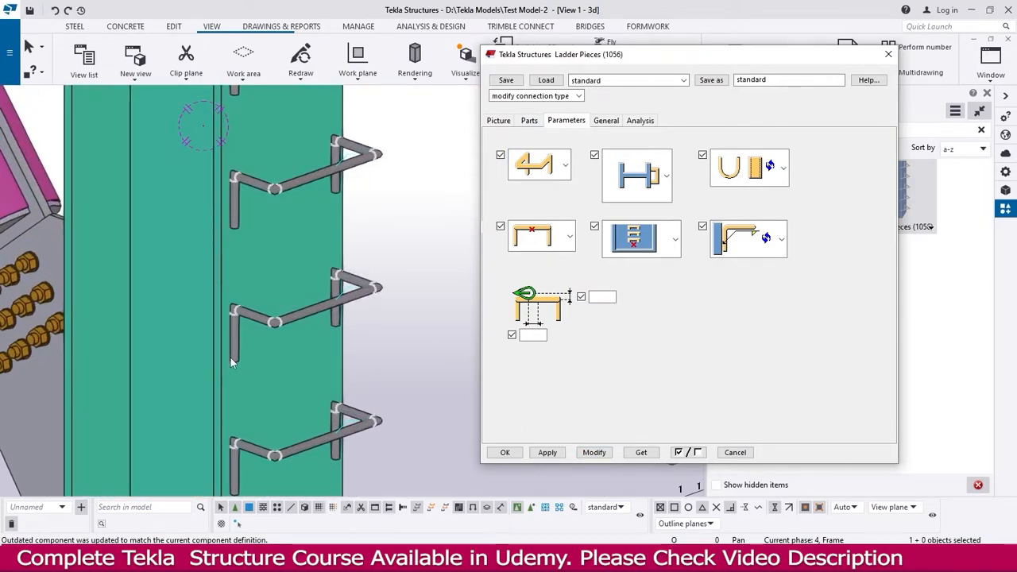
Switch the rungs back to the plain U shape without downturned ends and apply it to the column's ladder pieces.
{"action": "left_click", "coordinate": [565, 166]}
{"action": "left_click", "coordinate": [543, 306]}
{"action": "left_click", "coordinate": [593, 452]}
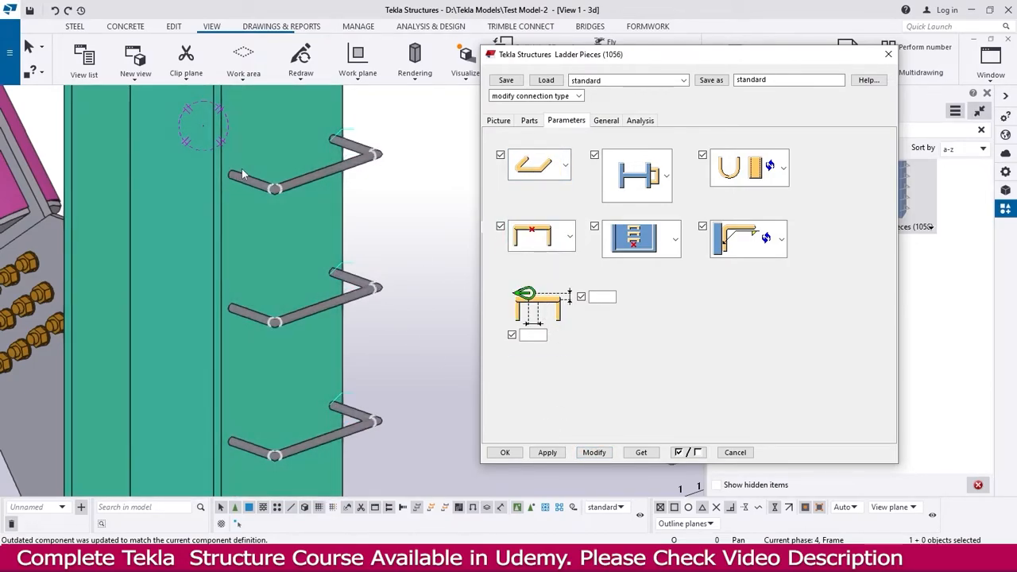
Review the rung reference-point and rung-shape options of the ladder pieces.
{"action": "left_click", "coordinate": [569, 238]}
{"action": "left_click", "coordinate": [569, 247]}
{"action": "left_click", "coordinate": [569, 238]}
{"action": "left_click", "coordinate": [549, 263]}
{"action": "left_click", "coordinate": [565, 167]}
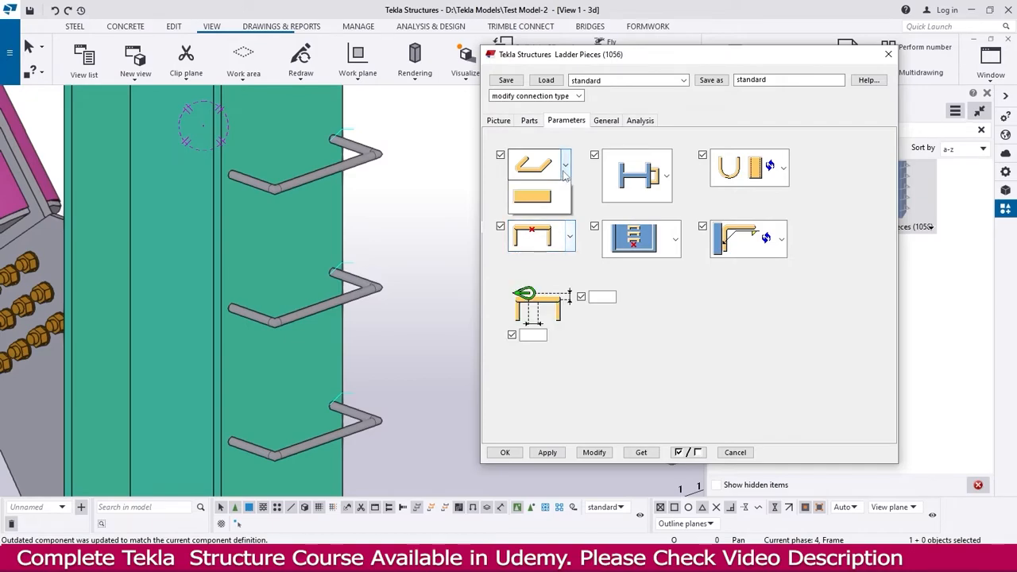
{"action": "left_click", "coordinate": [551, 308]}
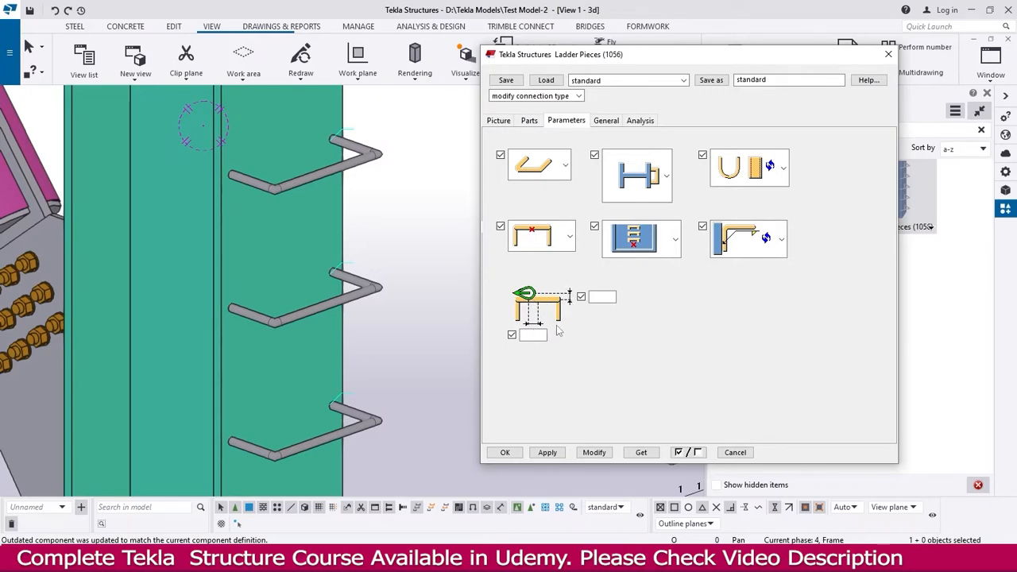
Try the diagonal corner placement for the ladder pieces, apply it and inspect the rungs on the column.
{"action": "left_click", "coordinate": [668, 178]}
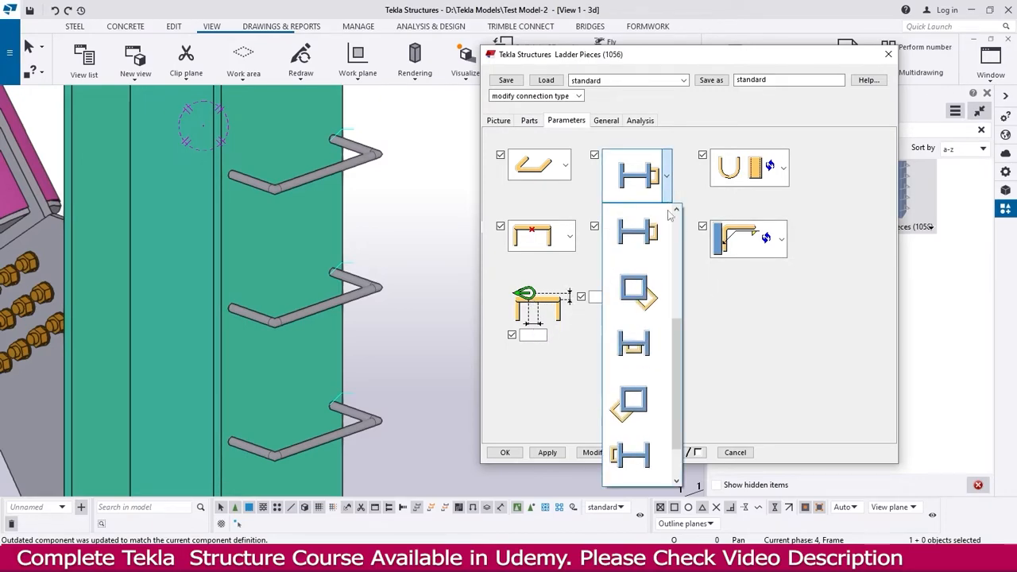
{"action": "left_click", "coordinate": [654, 285]}
{"action": "left_click", "coordinate": [594, 452]}
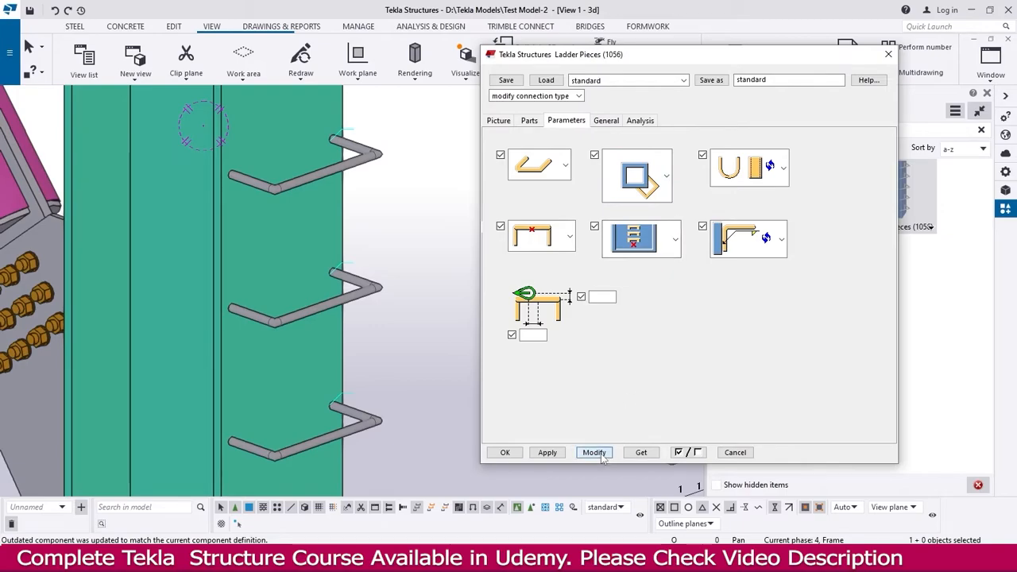
{"action": "scroll", "coordinate": [265, 270], "scroll_direction": "down", "scroll_amount": 6}
{"action": "middle_click_drag", "start_coordinate": [266, 270], "coordinate": [409, 342], "text": "ctrl"}
{"action": "scroll", "coordinate": [316, 298], "scroll_direction": "up", "scroll_amount": 2}
{"action": "middle_click_drag", "start_coordinate": [311, 297], "coordinate": [250, 282], "text": "ctrl"}
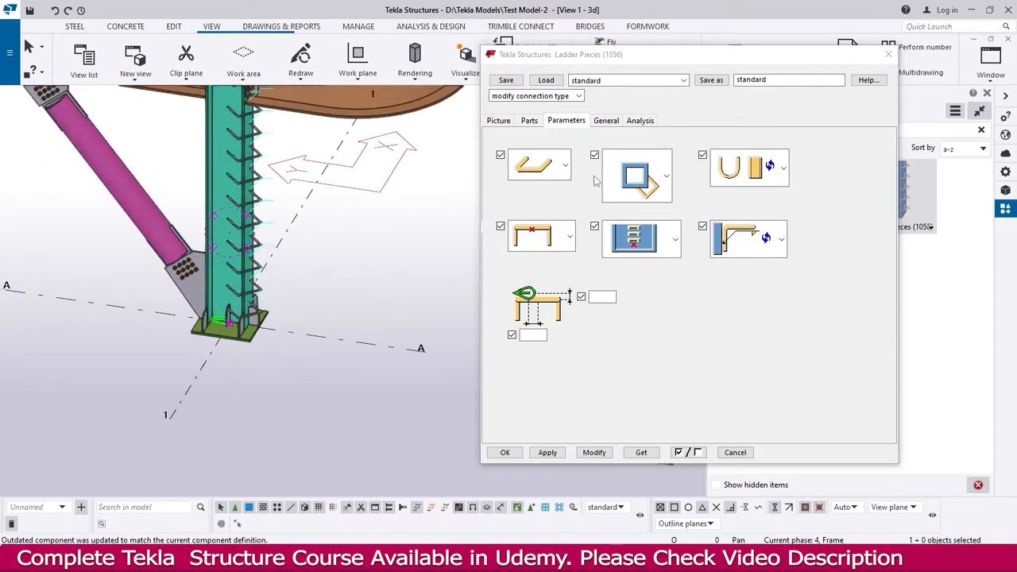
Place the ladder pieces between the column flanges, facing the web, and apply the change.
{"action": "left_click", "coordinate": [666, 176]}
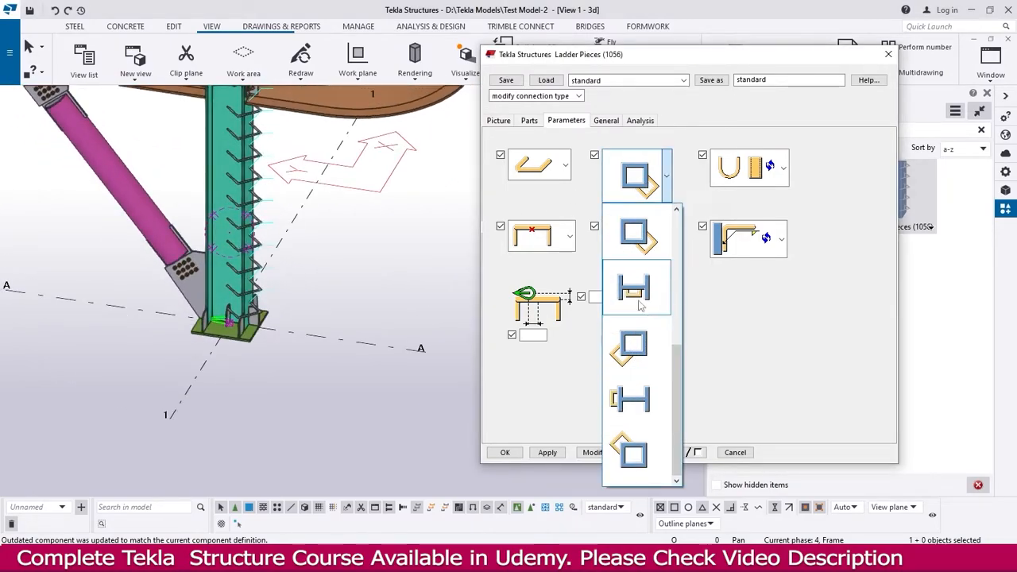
{"action": "left_click", "coordinate": [634, 288]}
{"action": "left_click", "coordinate": [595, 452]}
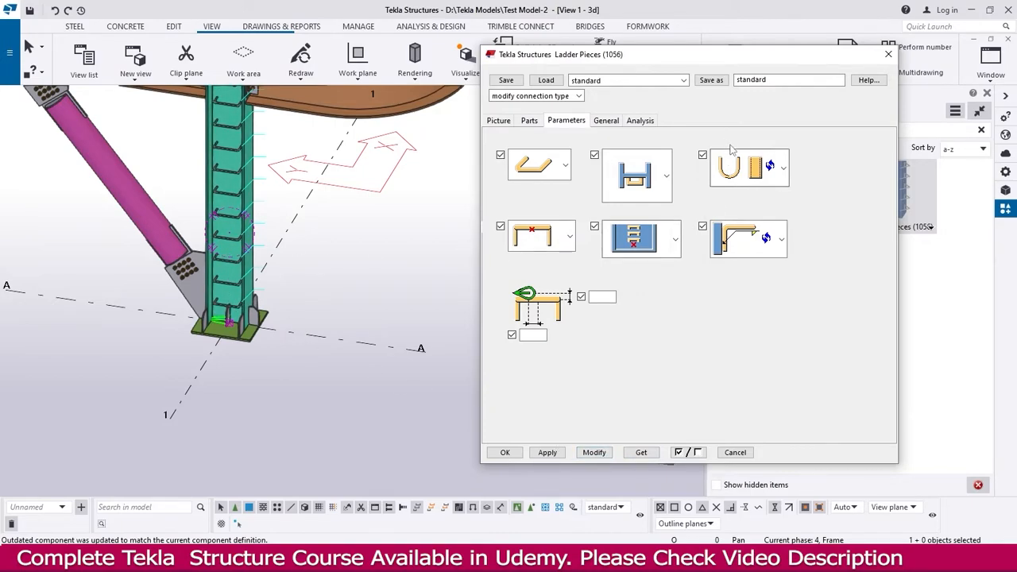
Review the sheath shape options and choose to create the rungs together with sheaths.
{"action": "left_click", "coordinate": [767, 171]}
{"action": "left_click", "coordinate": [770, 170]}
{"action": "left_click", "coordinate": [769, 171]}
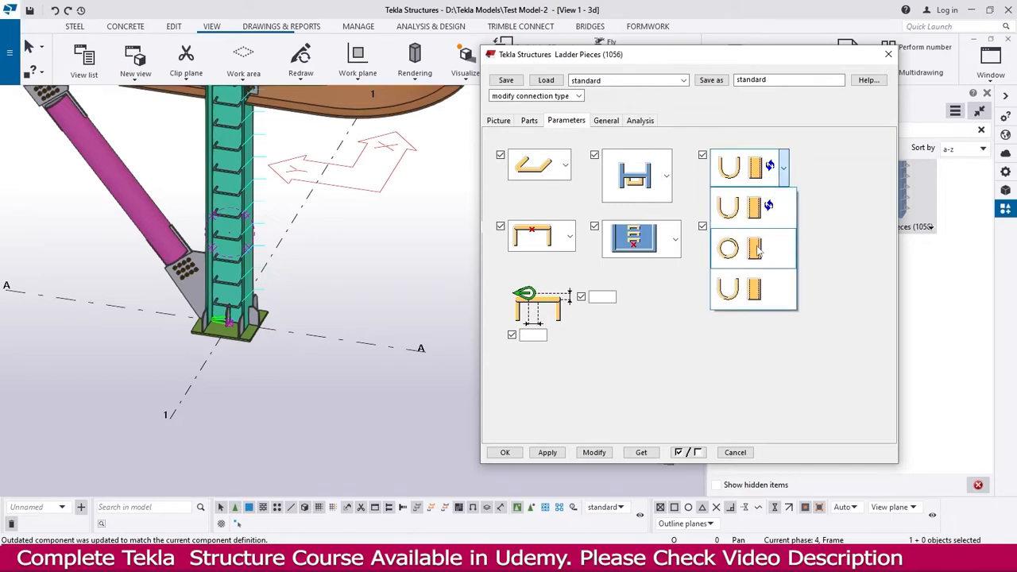
{"action": "left_click", "coordinate": [827, 338]}
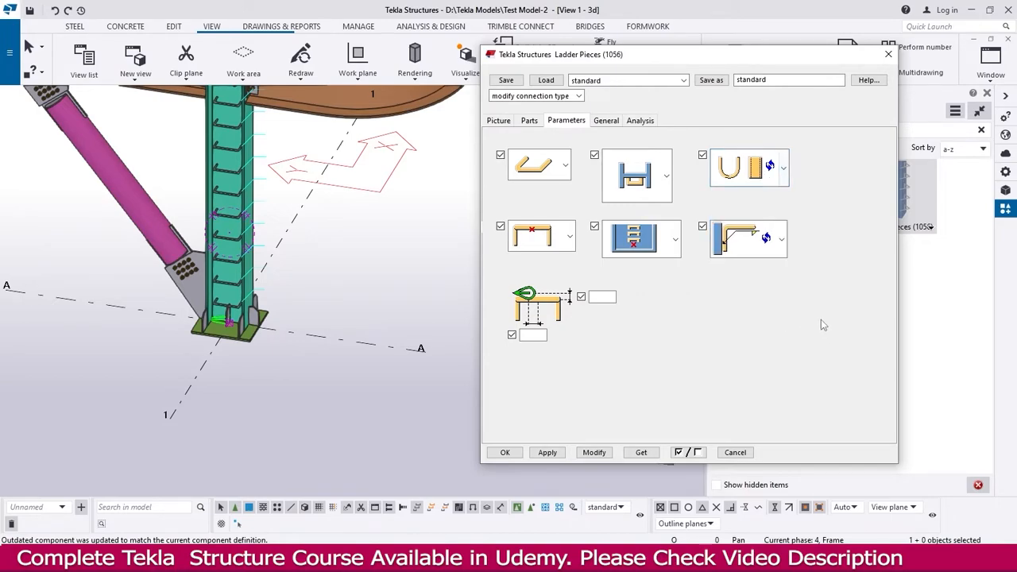
{"action": "left_click", "coordinate": [755, 246]}
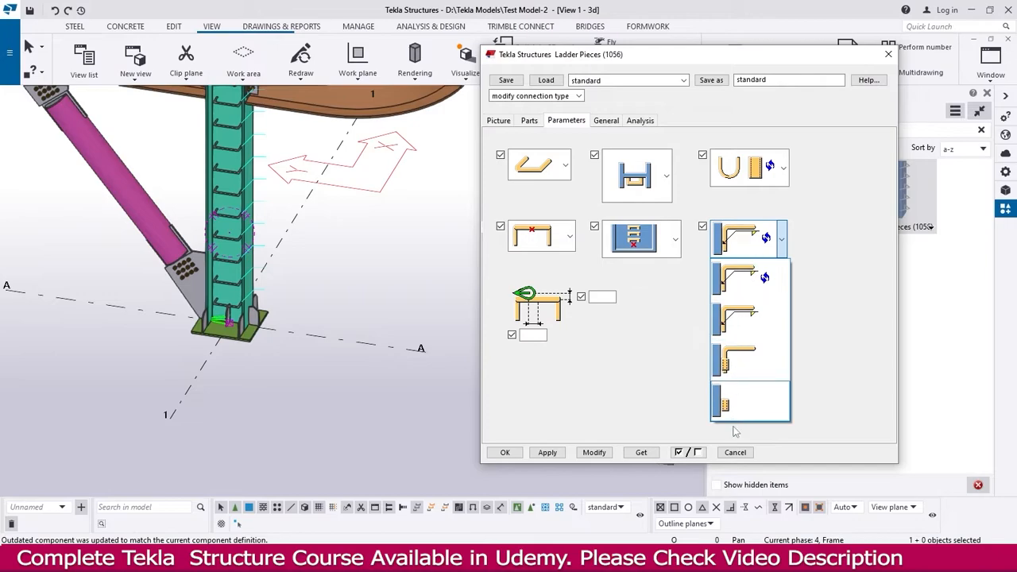
{"action": "left_click", "coordinate": [737, 359]}
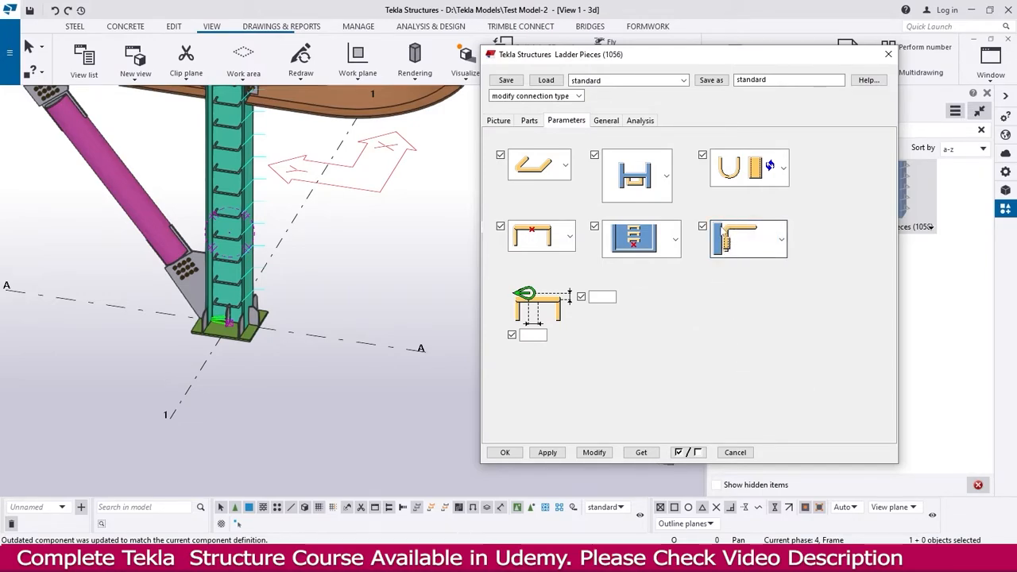
Select the rung shape with downturned ends, apply it with the sheaths, and inspect the rungs up close.
{"action": "left_click", "coordinate": [542, 168]}
{"action": "left_click", "coordinate": [534, 263]}
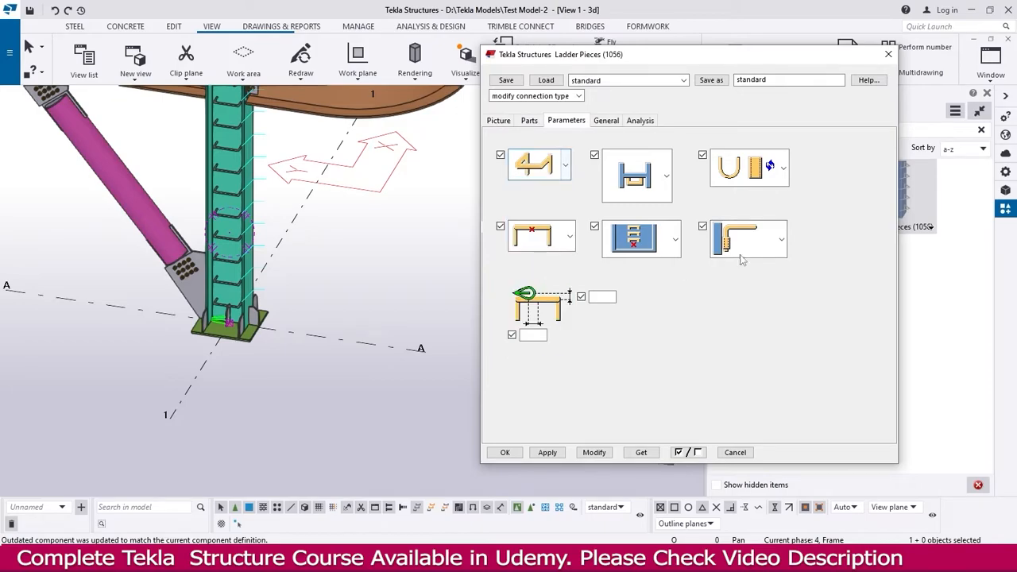
{"action": "left_click", "coordinate": [597, 452]}
{"action": "middle_click_drag", "start_coordinate": [249, 277], "coordinate": [234, 289], "text": "ctrl"}
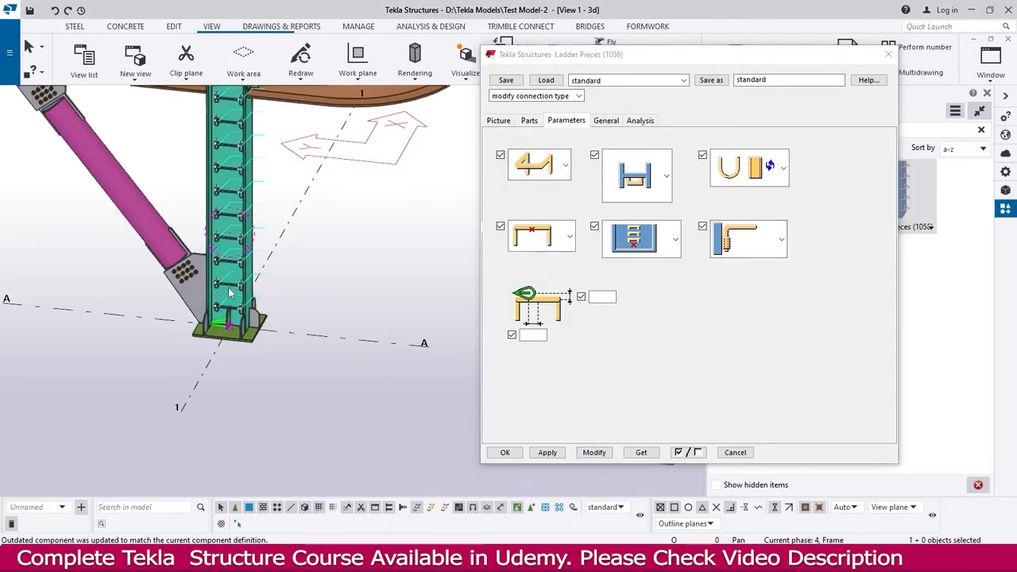
{"action": "scroll", "coordinate": [234, 291], "scroll_direction": "up", "scroll_amount": 10}
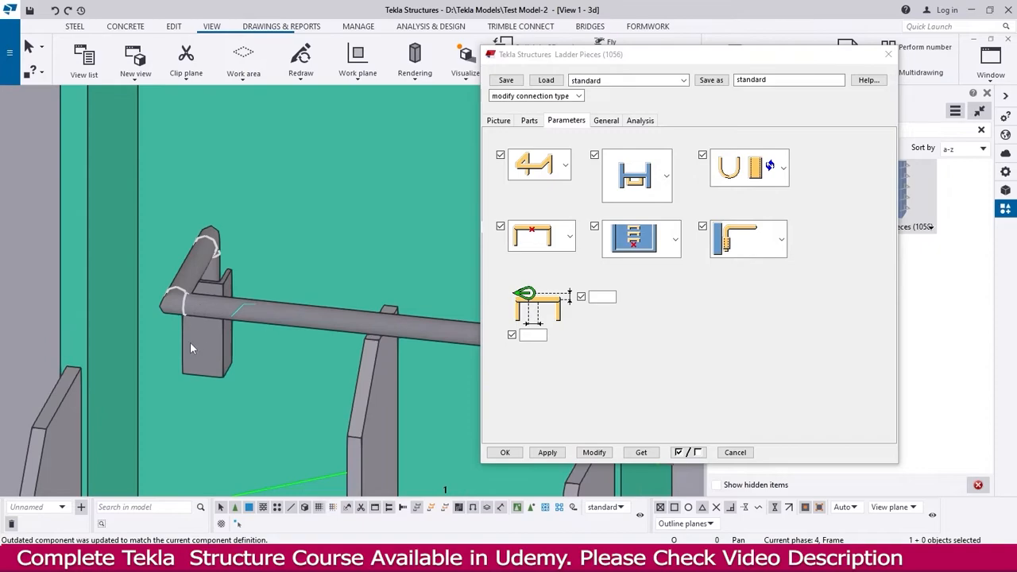
{"action": "scroll", "coordinate": [210, 342], "scroll_direction": "down", "scroll_amount": 5}
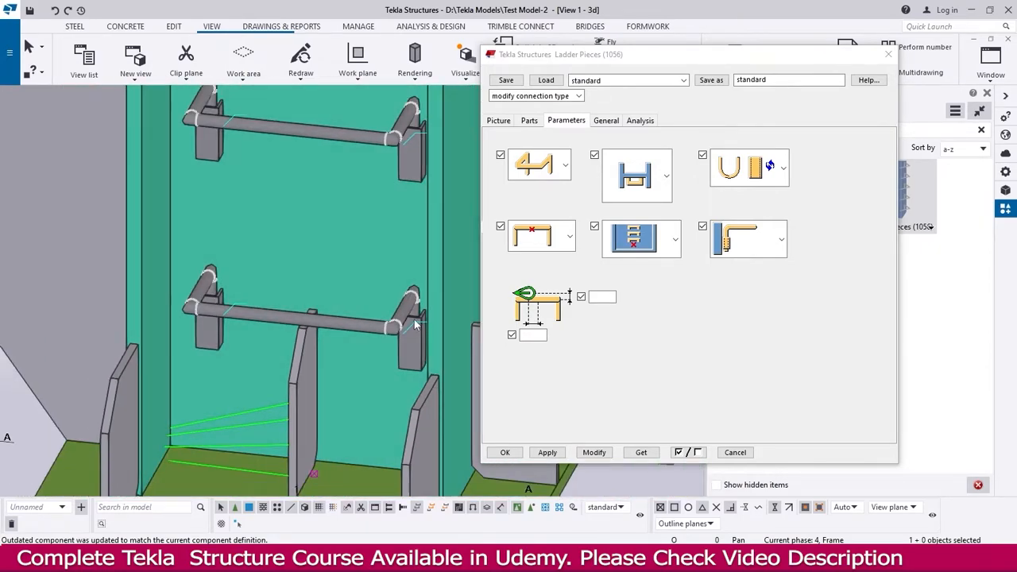
Try the sheath-only option without rungs on the column's ladder pieces and inspect the sheaths along the column.
{"action": "left_click", "coordinate": [781, 239]}
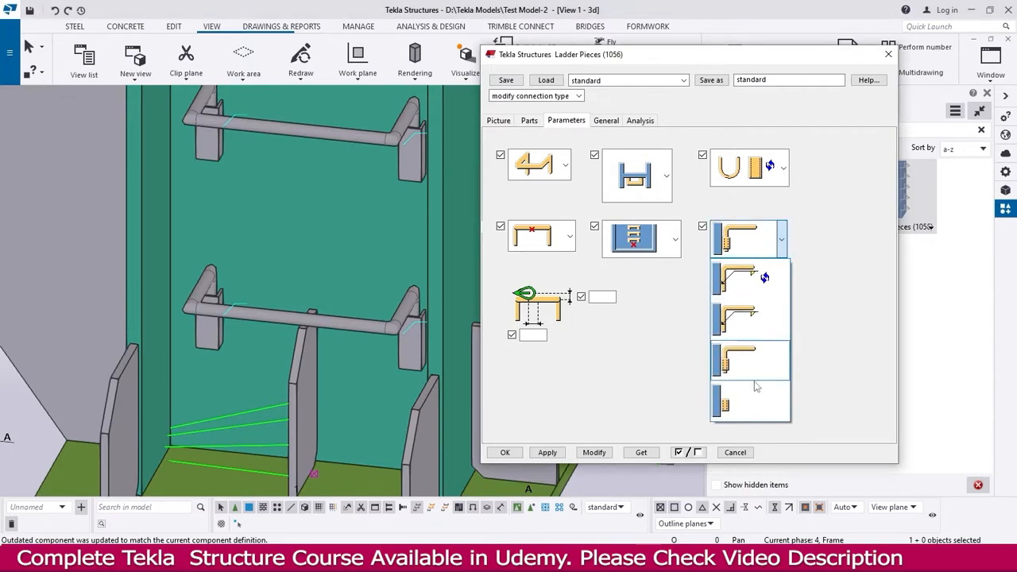
{"action": "left_click", "coordinate": [739, 405]}
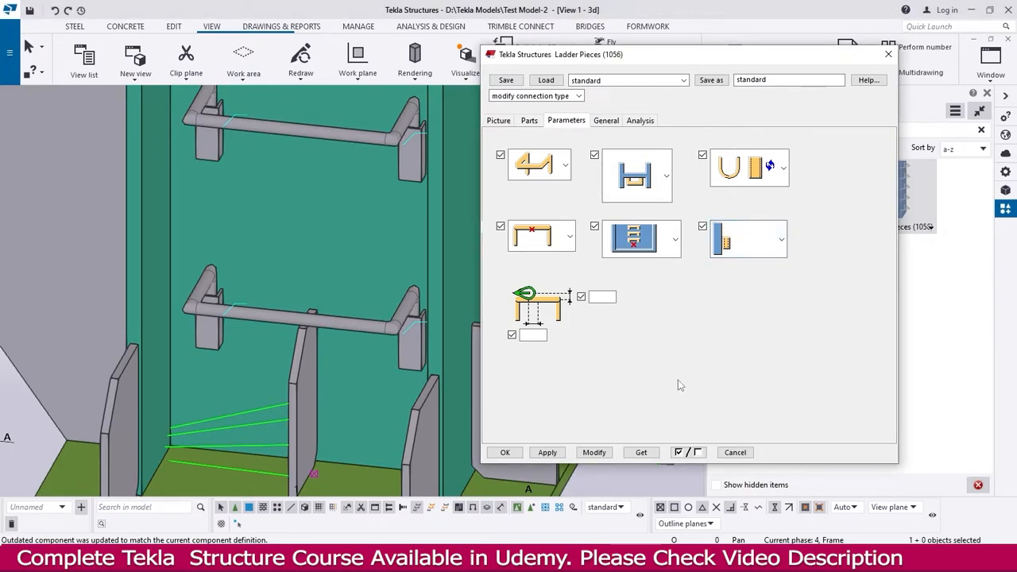
{"action": "left_click", "coordinate": [595, 452]}
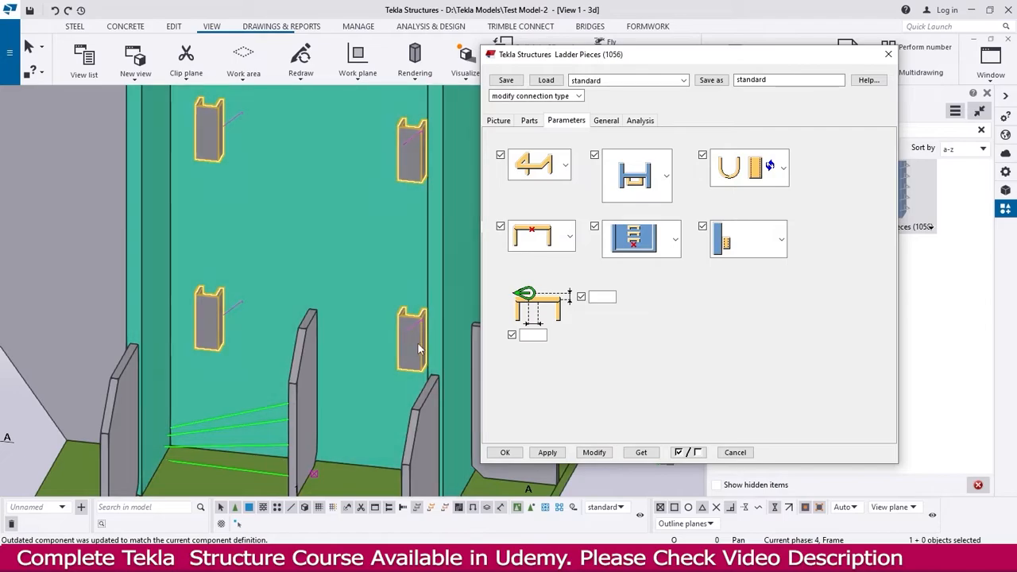
{"action": "scroll", "coordinate": [421, 345], "scroll_direction": "down", "scroll_amount": 5}
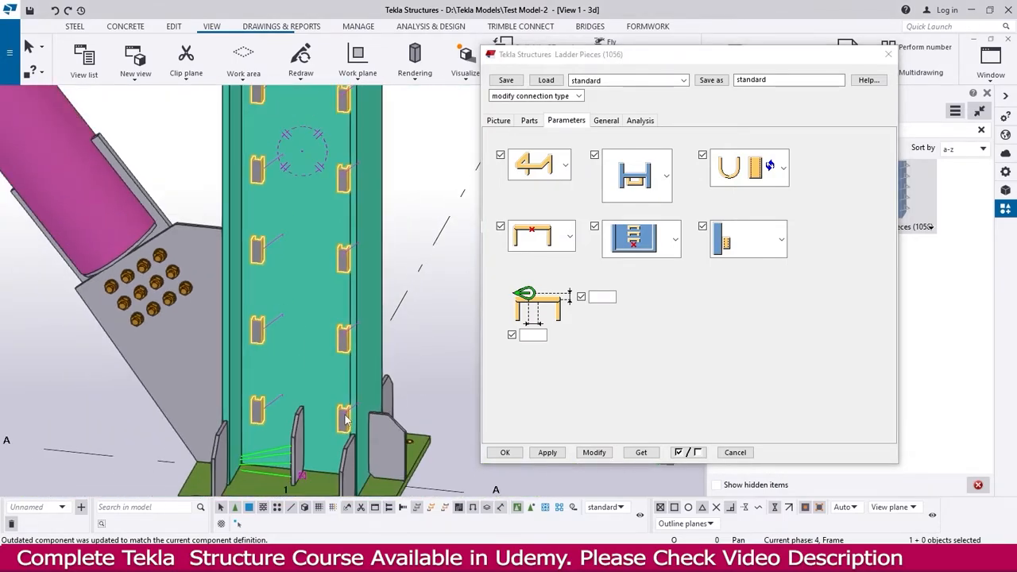
{"action": "scroll", "coordinate": [281, 230], "scroll_direction": "down", "scroll_amount": 3}
{"action": "middle_click_drag", "start_coordinate": [297, 96], "coordinate": [302, 321]}
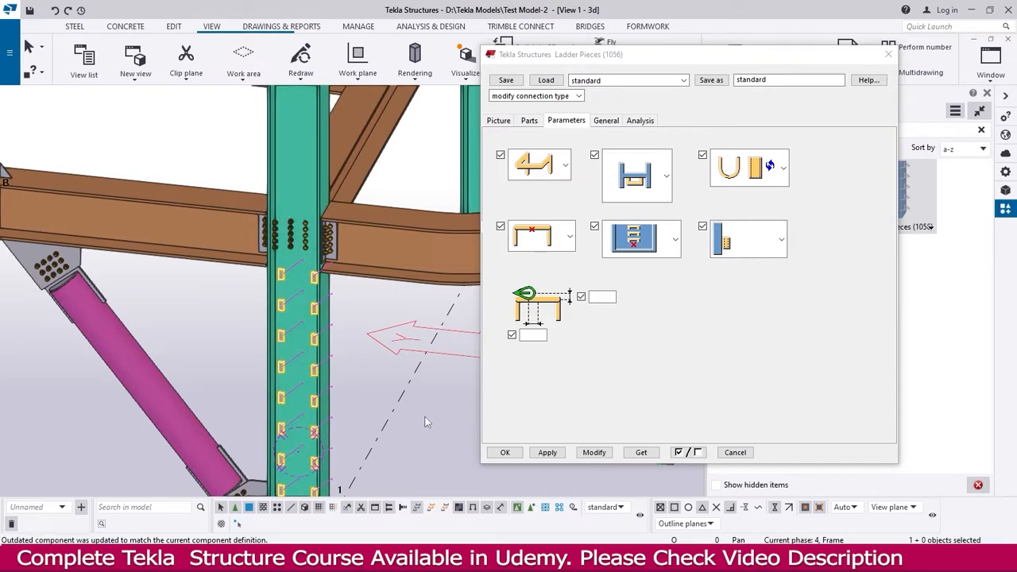
Choose rungs together with sheaths again and review the general, analysis, part and picture information of Ladder Pieces (1056).
{"action": "left_click", "coordinate": [782, 239]}
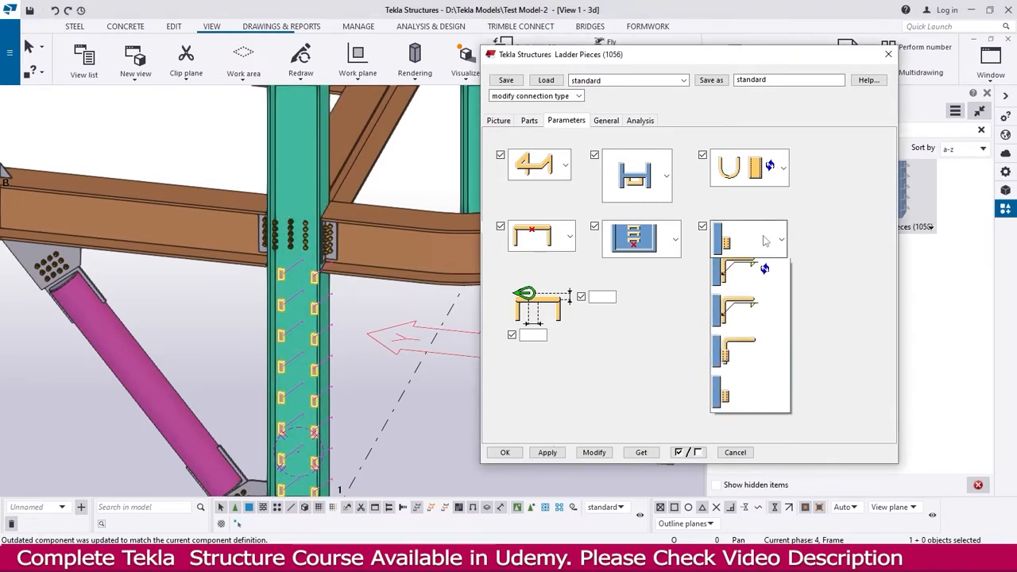
{"action": "left_click", "coordinate": [747, 349]}
{"action": "left_click", "coordinate": [606, 121]}
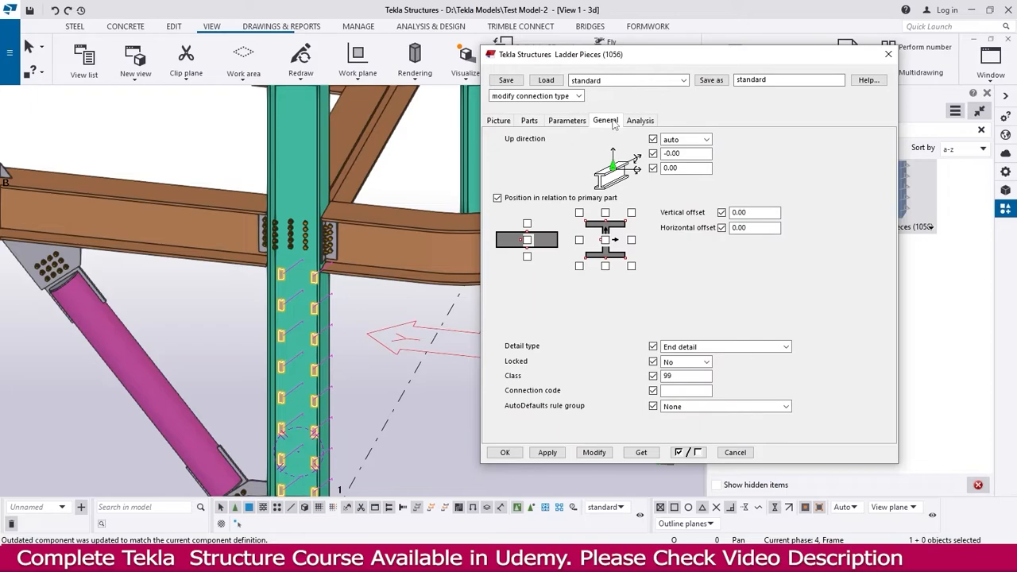
{"action": "left_click", "coordinate": [640, 121]}
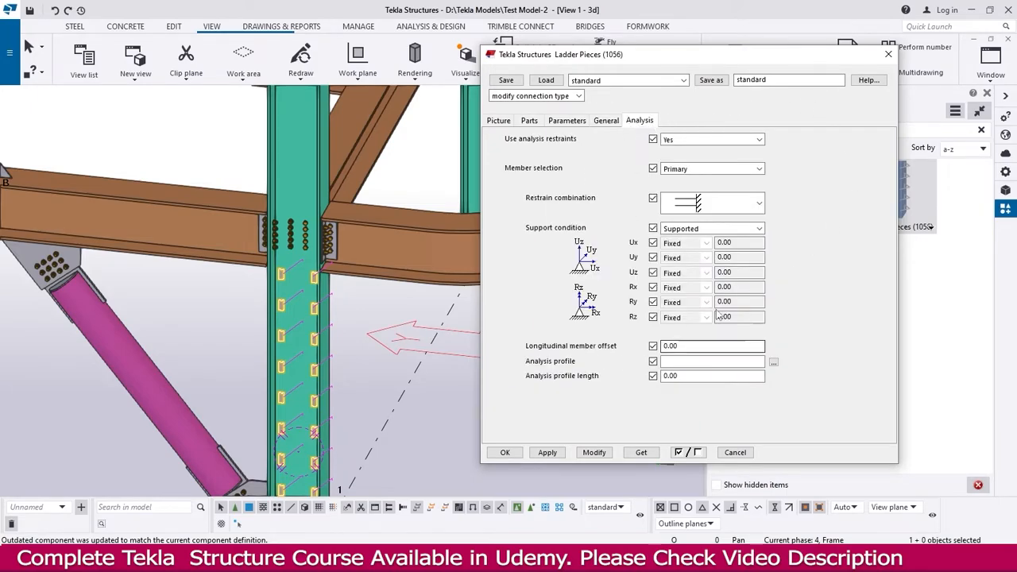
{"action": "left_click", "coordinate": [605, 121]}
{"action": "left_click", "coordinate": [529, 121]}
{"action": "left_click", "coordinate": [498, 121]}
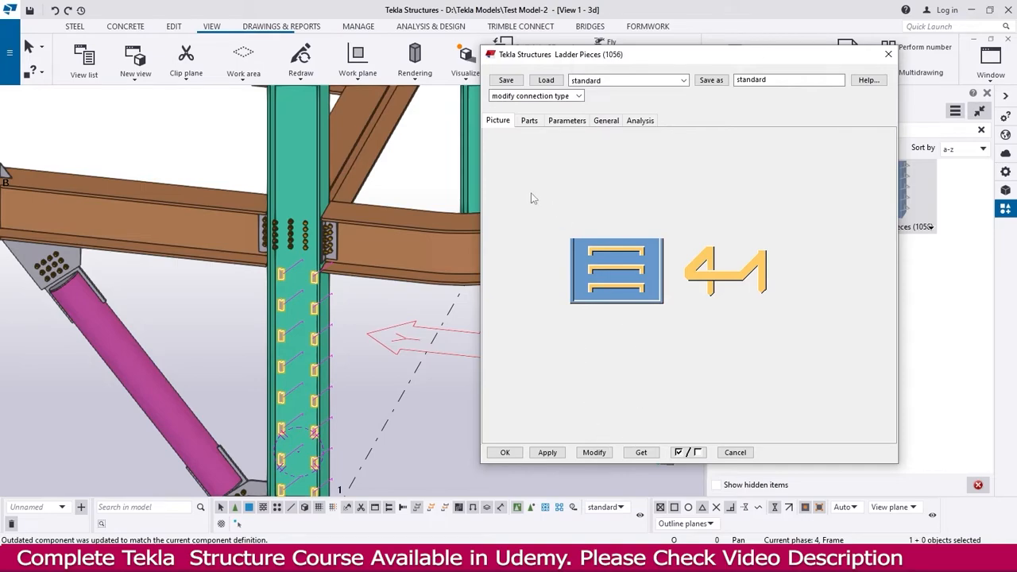
Apply the rung-and-sheath settings to the column's ladder pieces and close the component properties.
{"action": "left_click", "coordinate": [594, 452]}
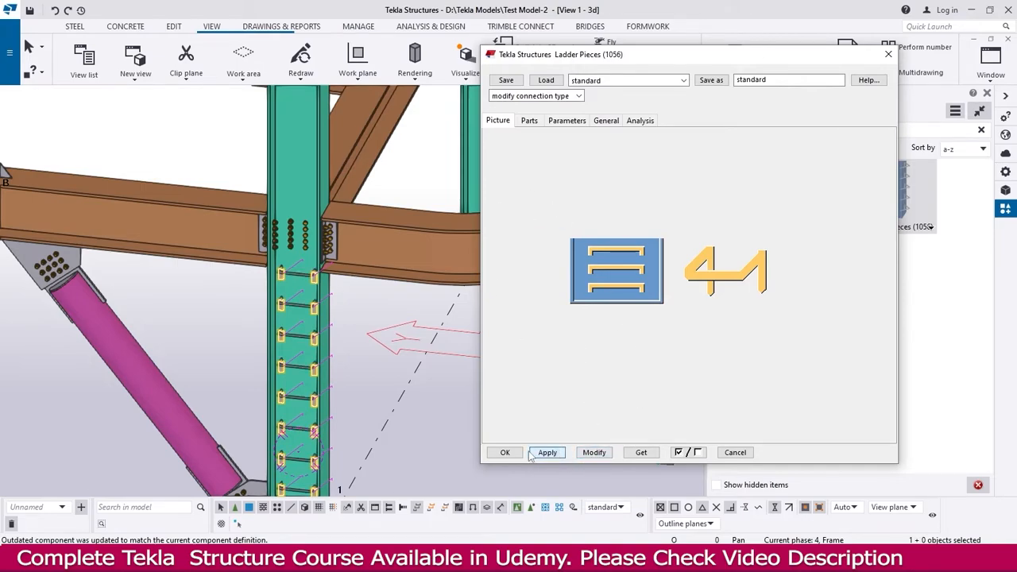
{"action": "left_click", "coordinate": [505, 453]}
{"action": "scroll", "coordinate": [419, 374], "scroll_direction": "down", "scroll_amount": 10}
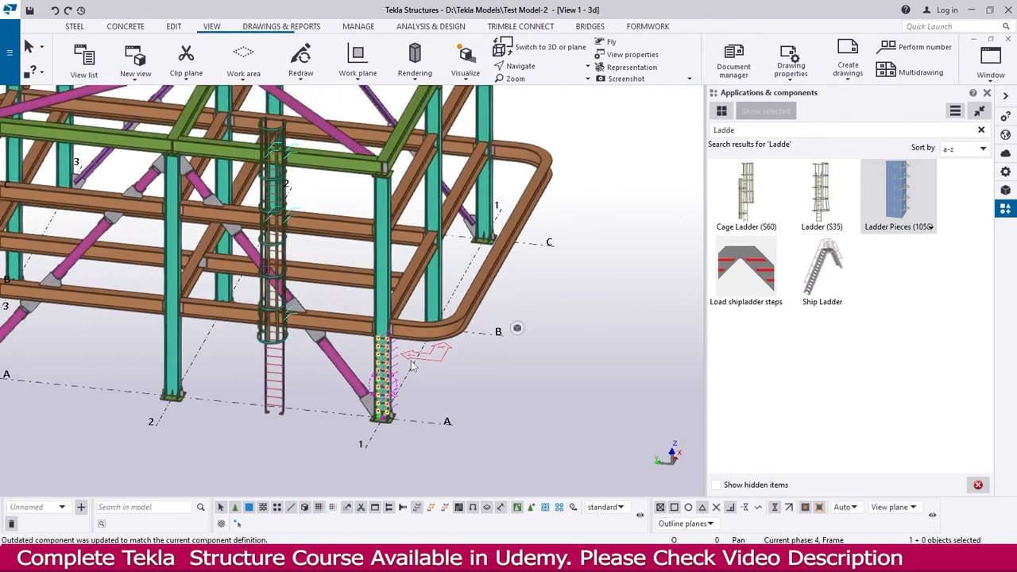